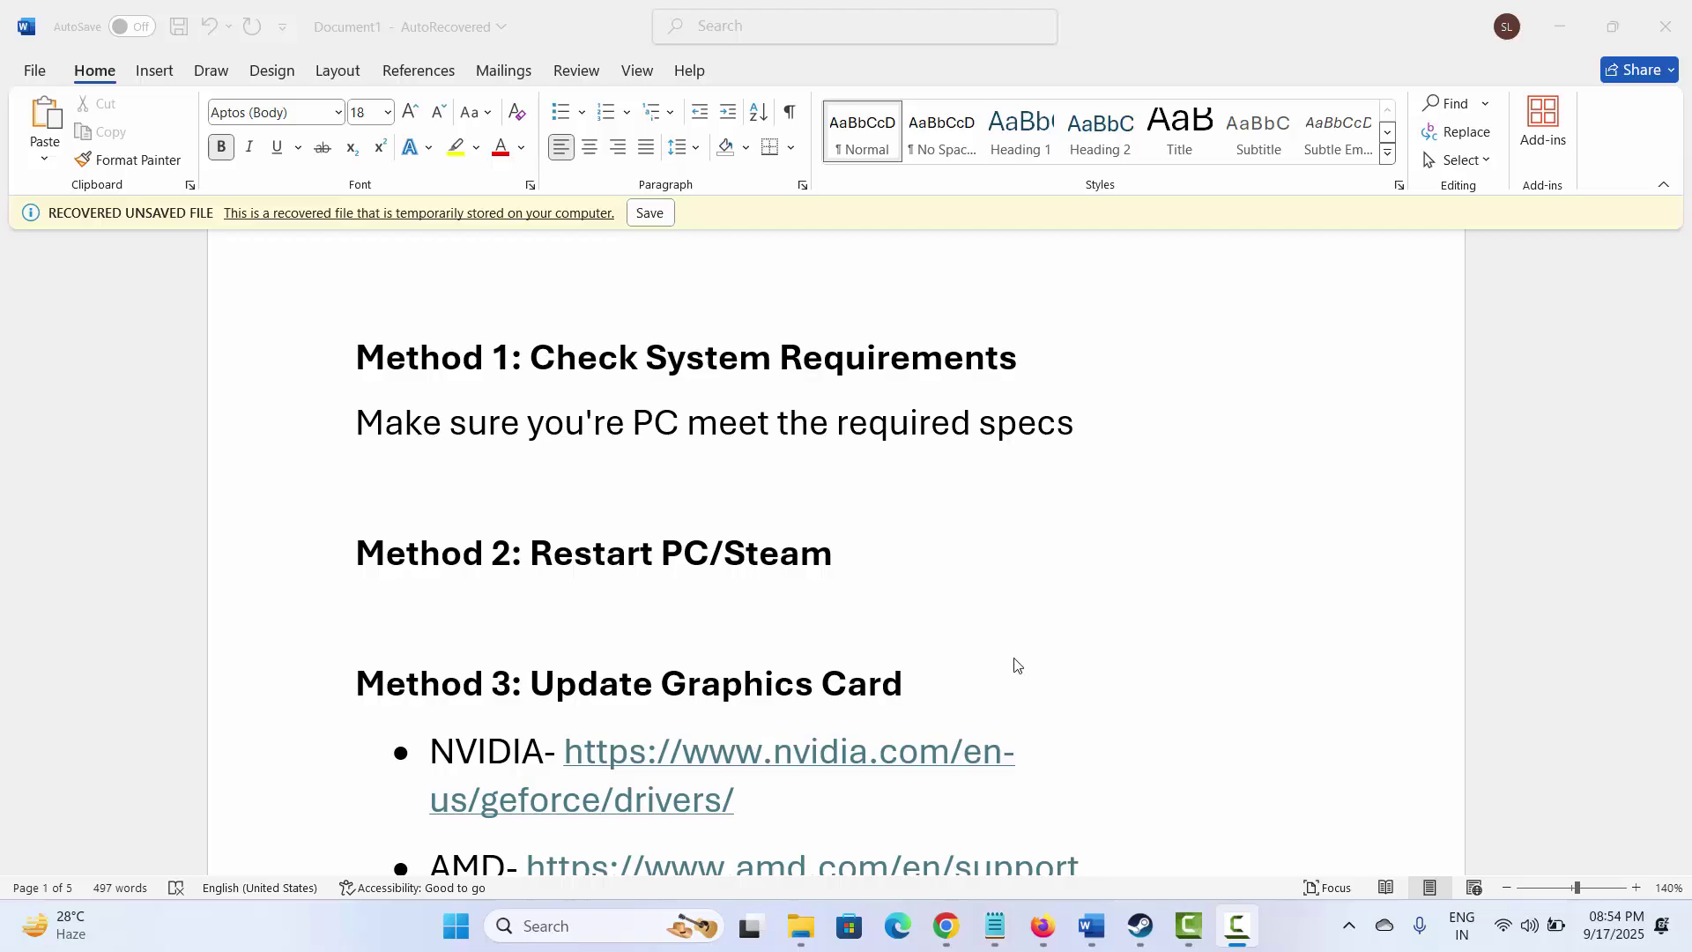
Select the Method 1 heading and the 'Make sure you're PC meet the required specs' line in Word.
click(320, 357)
click(325, 446)
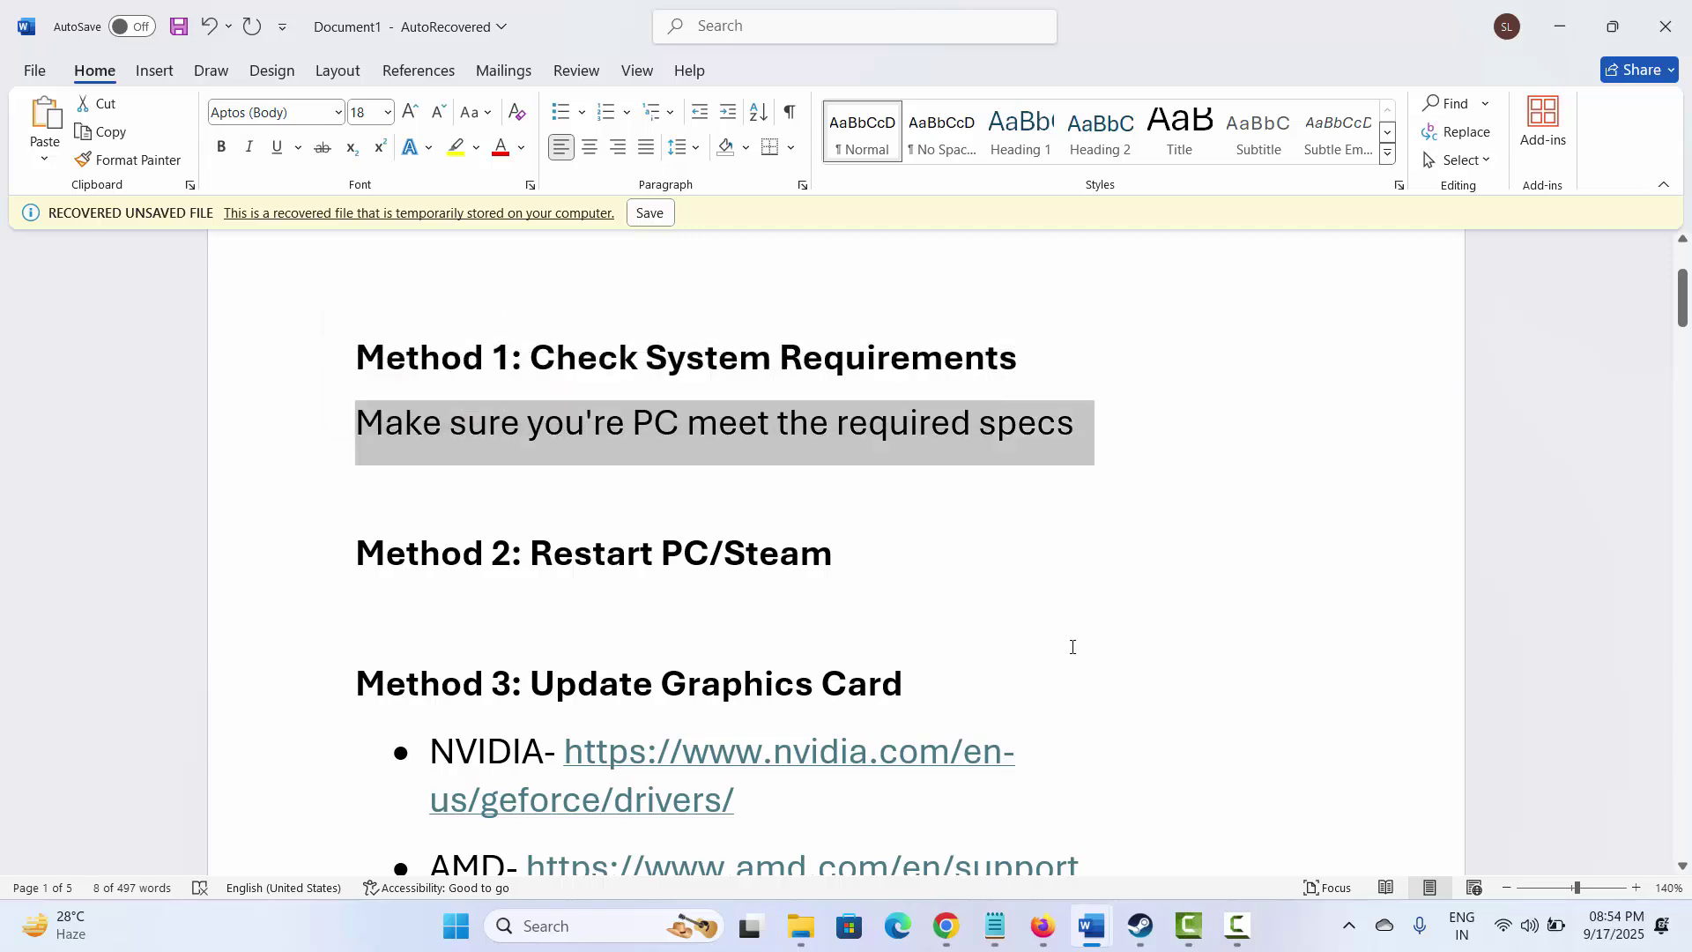
Scroll the Dying Light: The Beast store page in Steam down to System Requirements.
click(1146, 940)
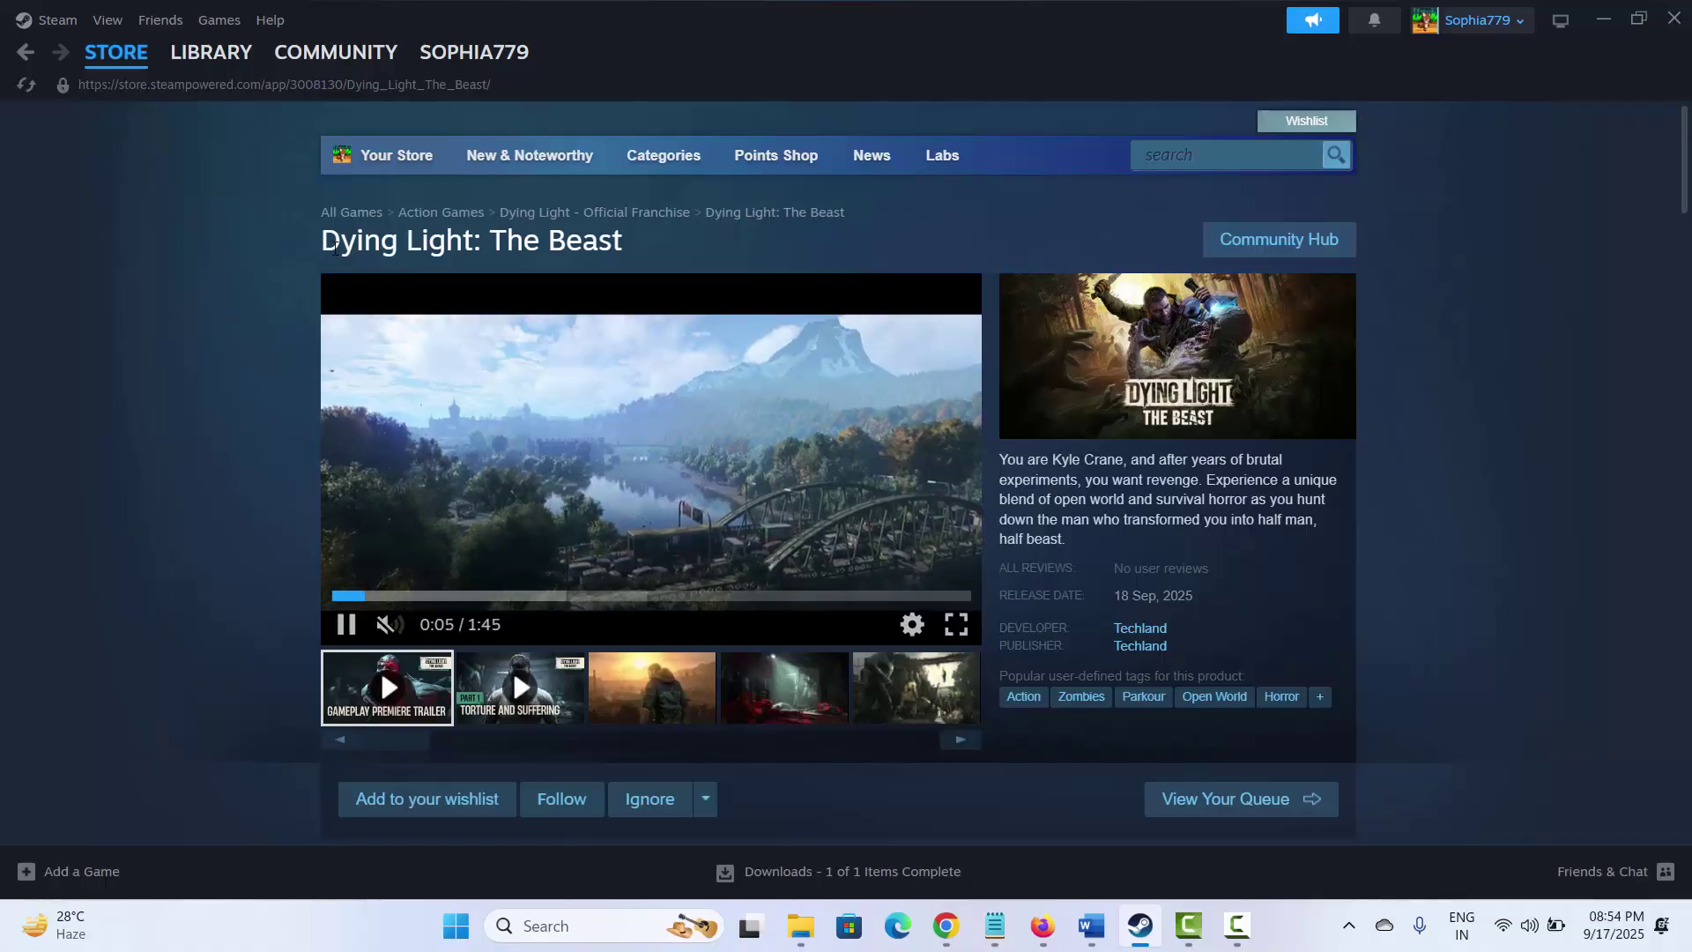
scroll(211, 431, down, 7)
scroll(226, 452, down, 20)
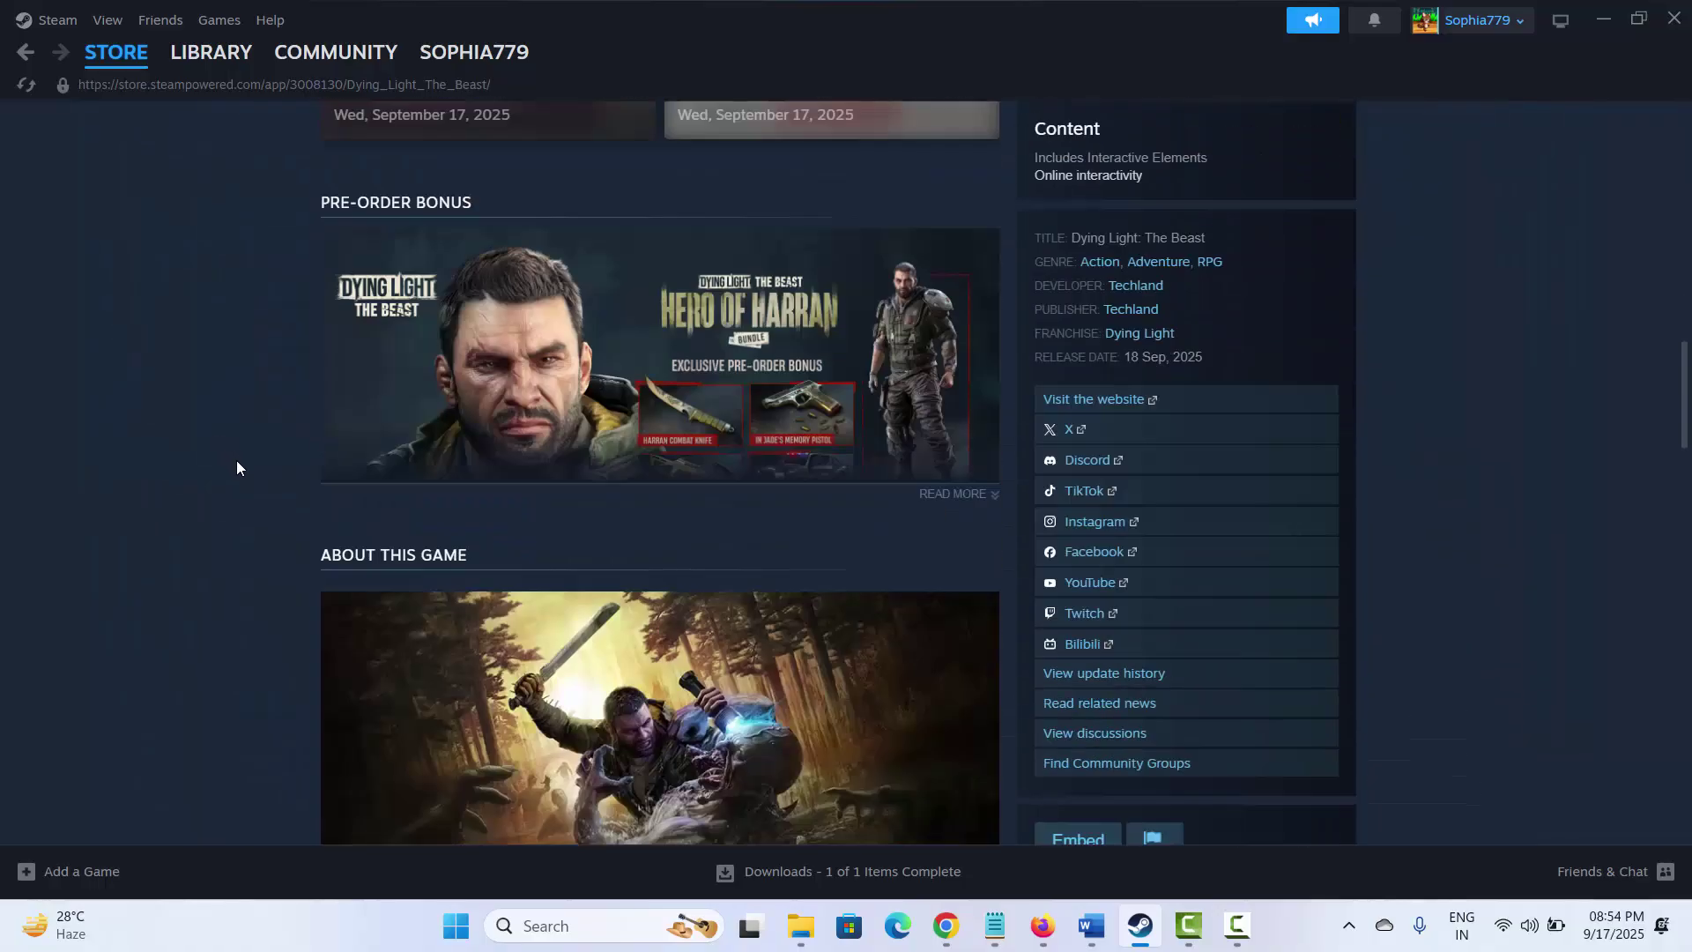
scroll(241, 476, down, 3)
scroll(240, 476, up, 3)
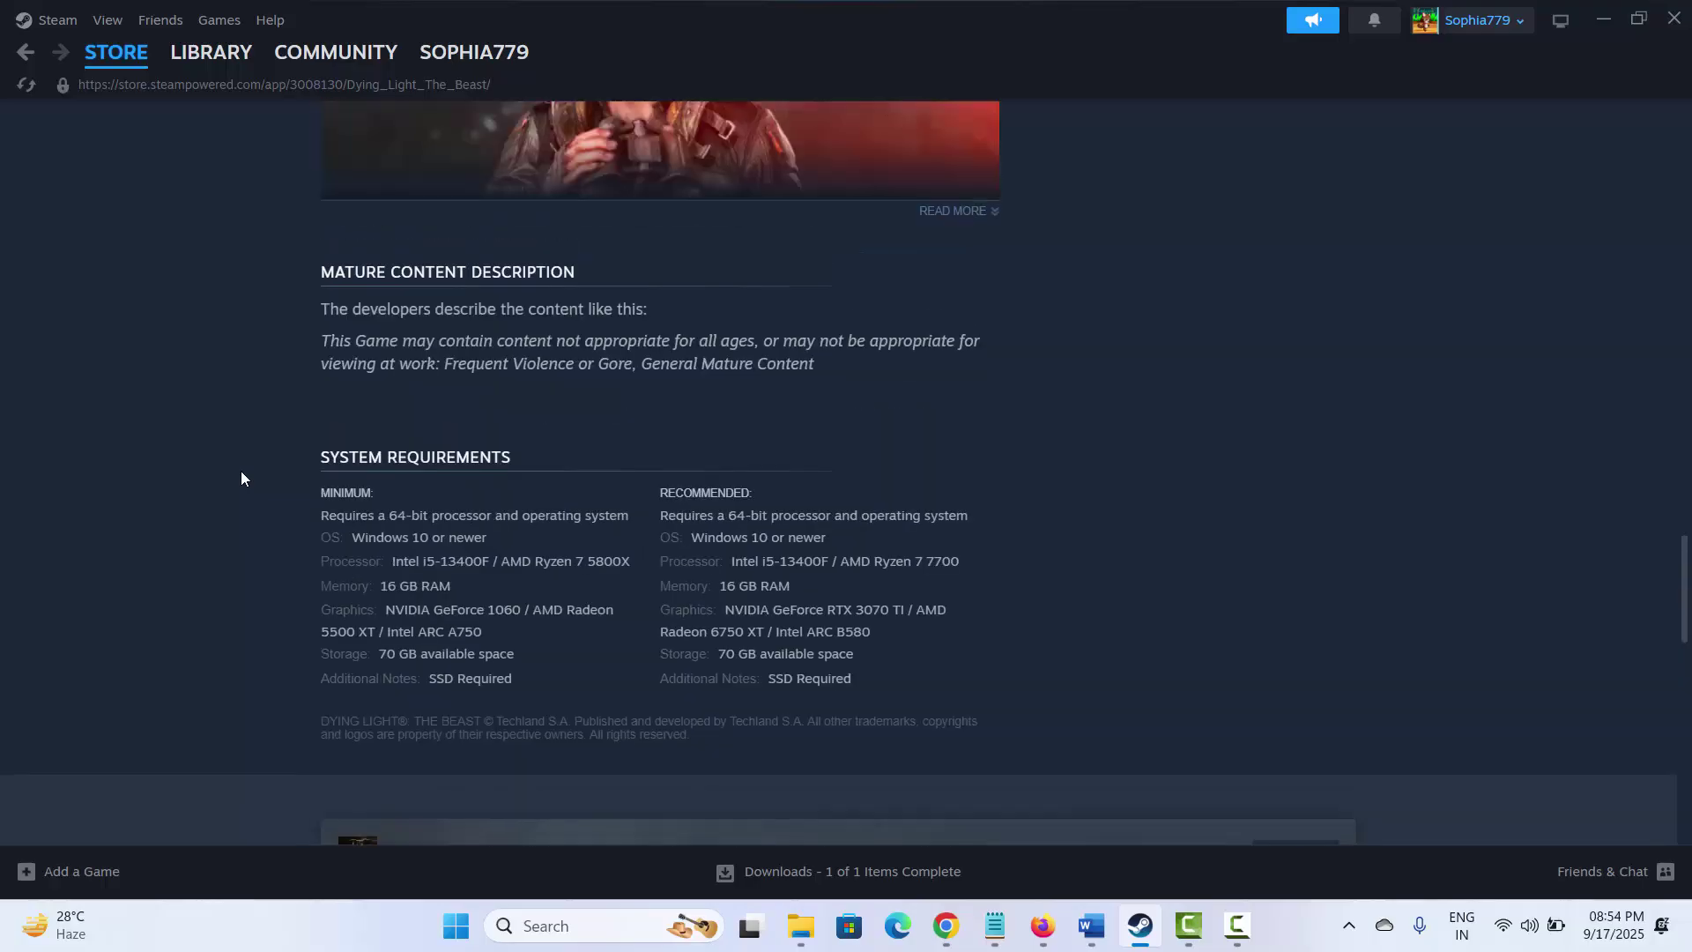
Highlight the System Requirements heading, then the minimum and recommended specs.
drag(323, 458, 511, 458)
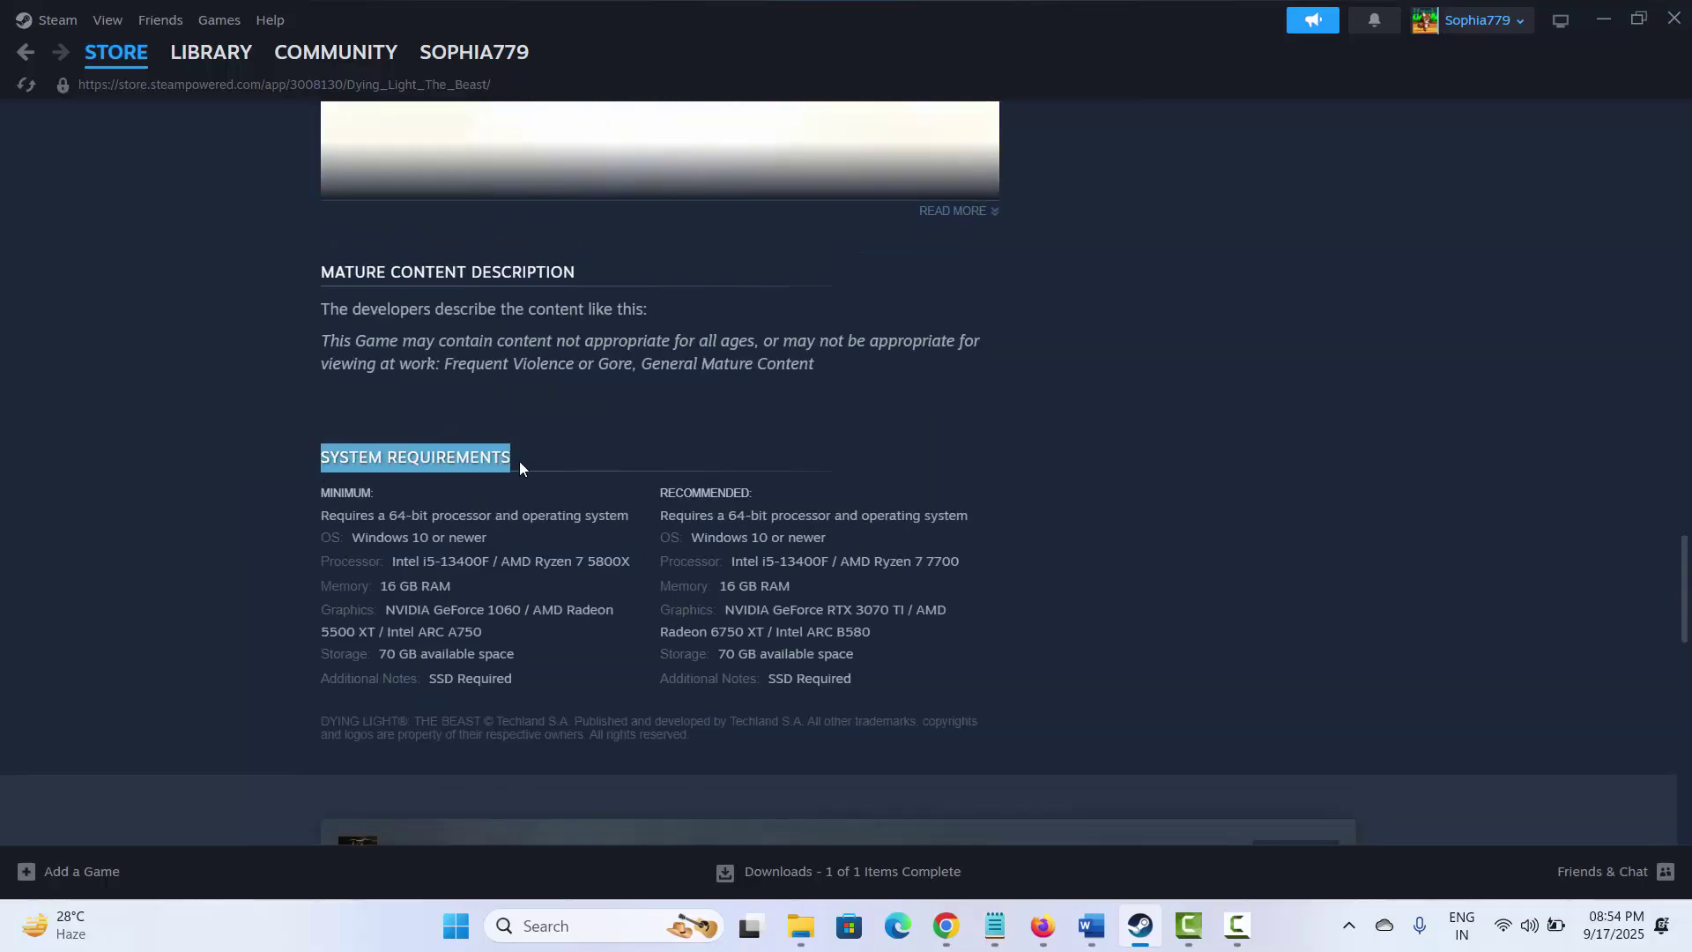
click(413, 584)
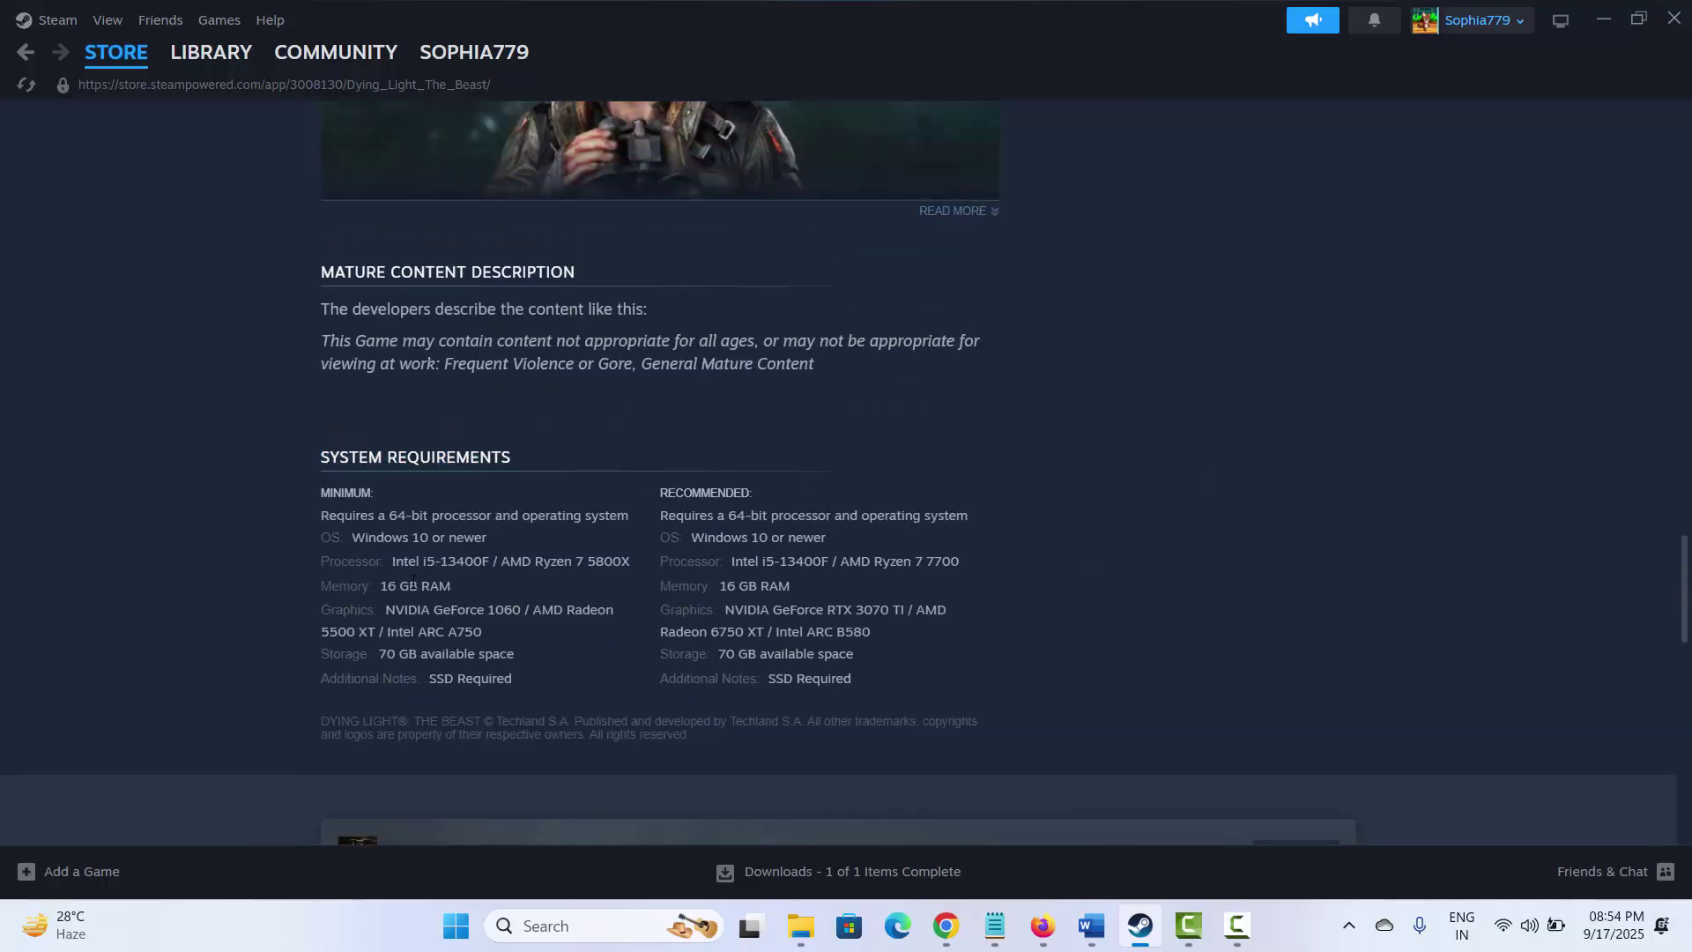
drag(389, 555, 697, 606)
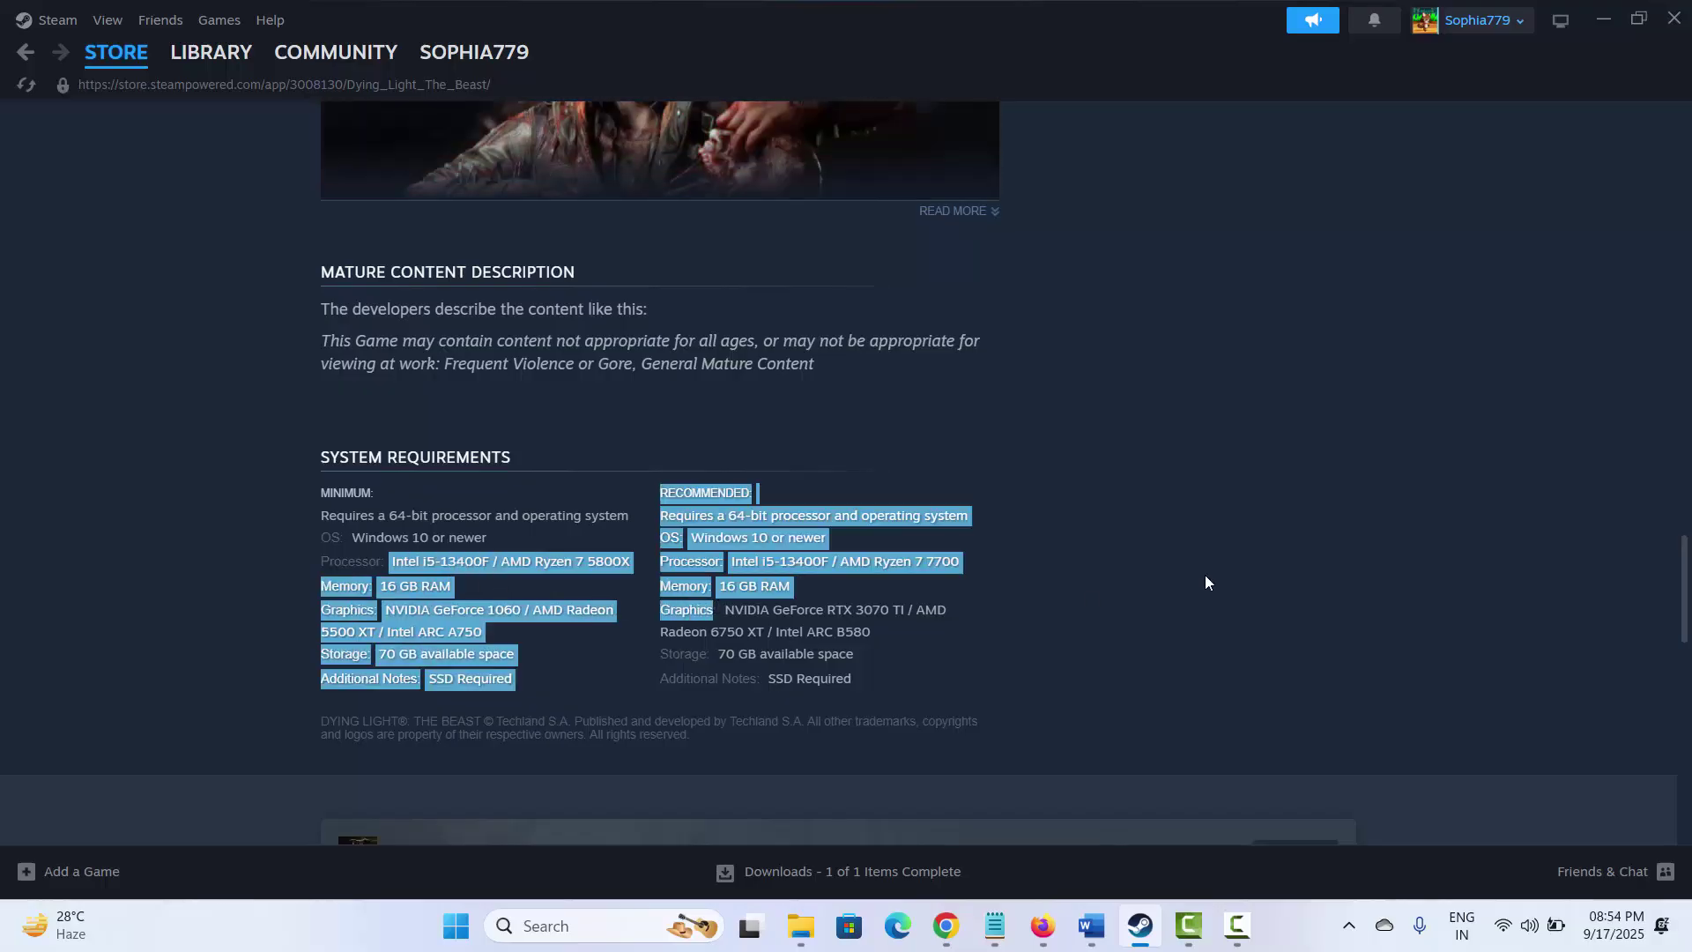
click(1128, 564)
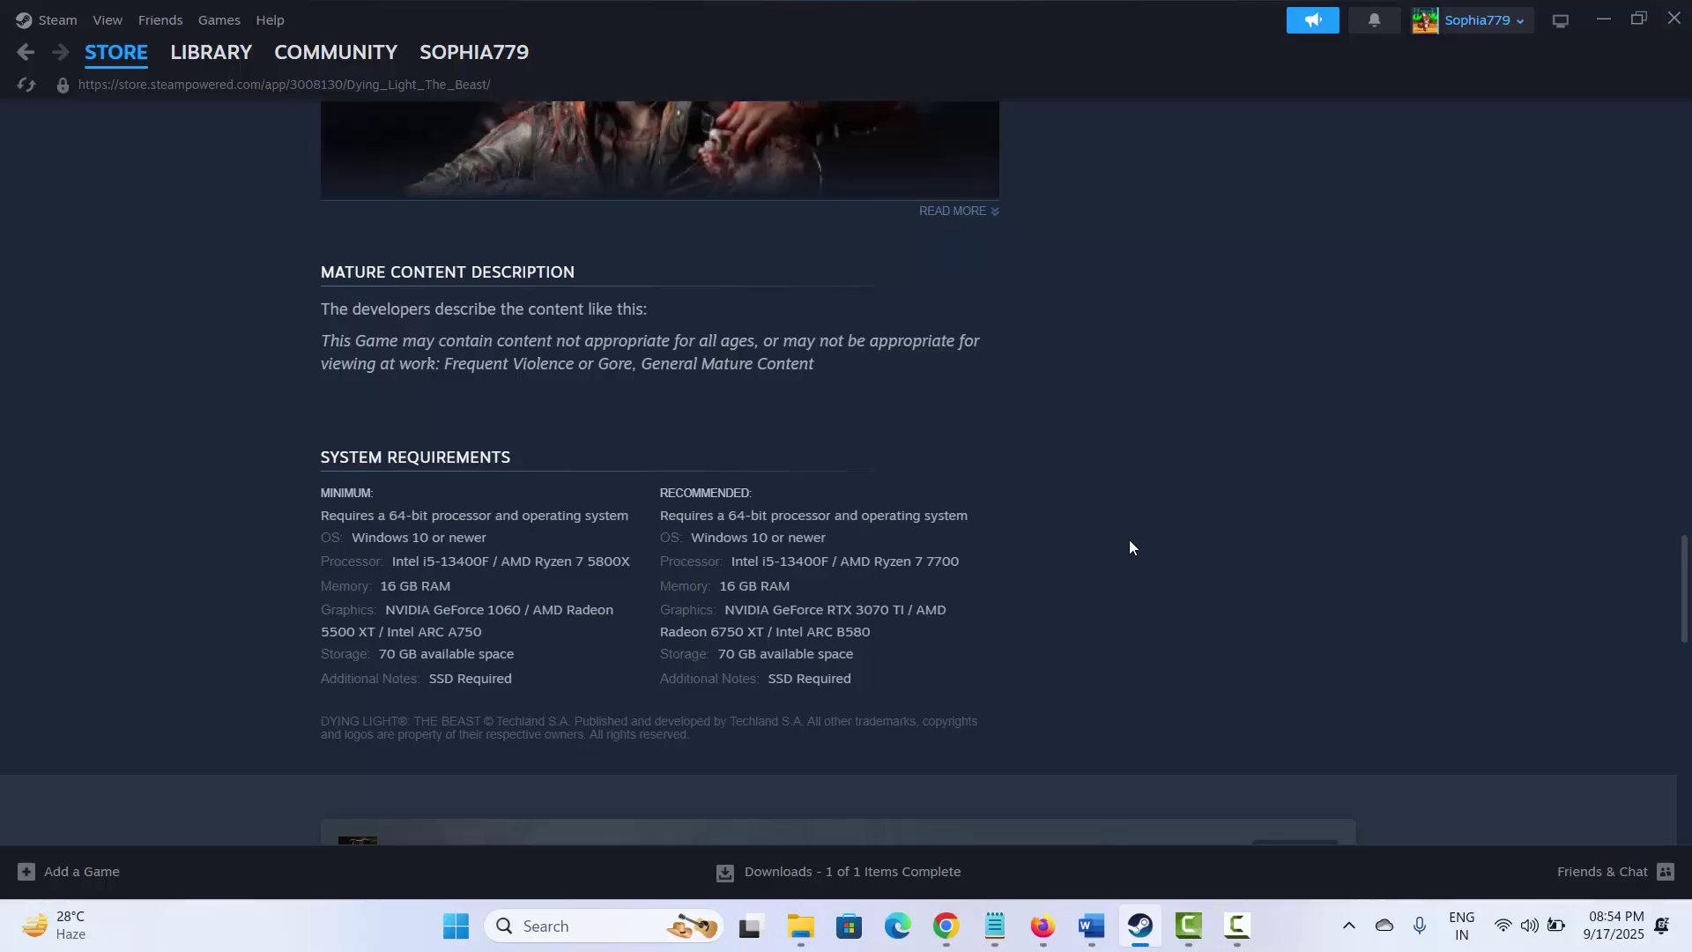
Select the Method 2: Restart PC/Steam heading, then view Steam's Exit option without exiting.
click(1142, 925)
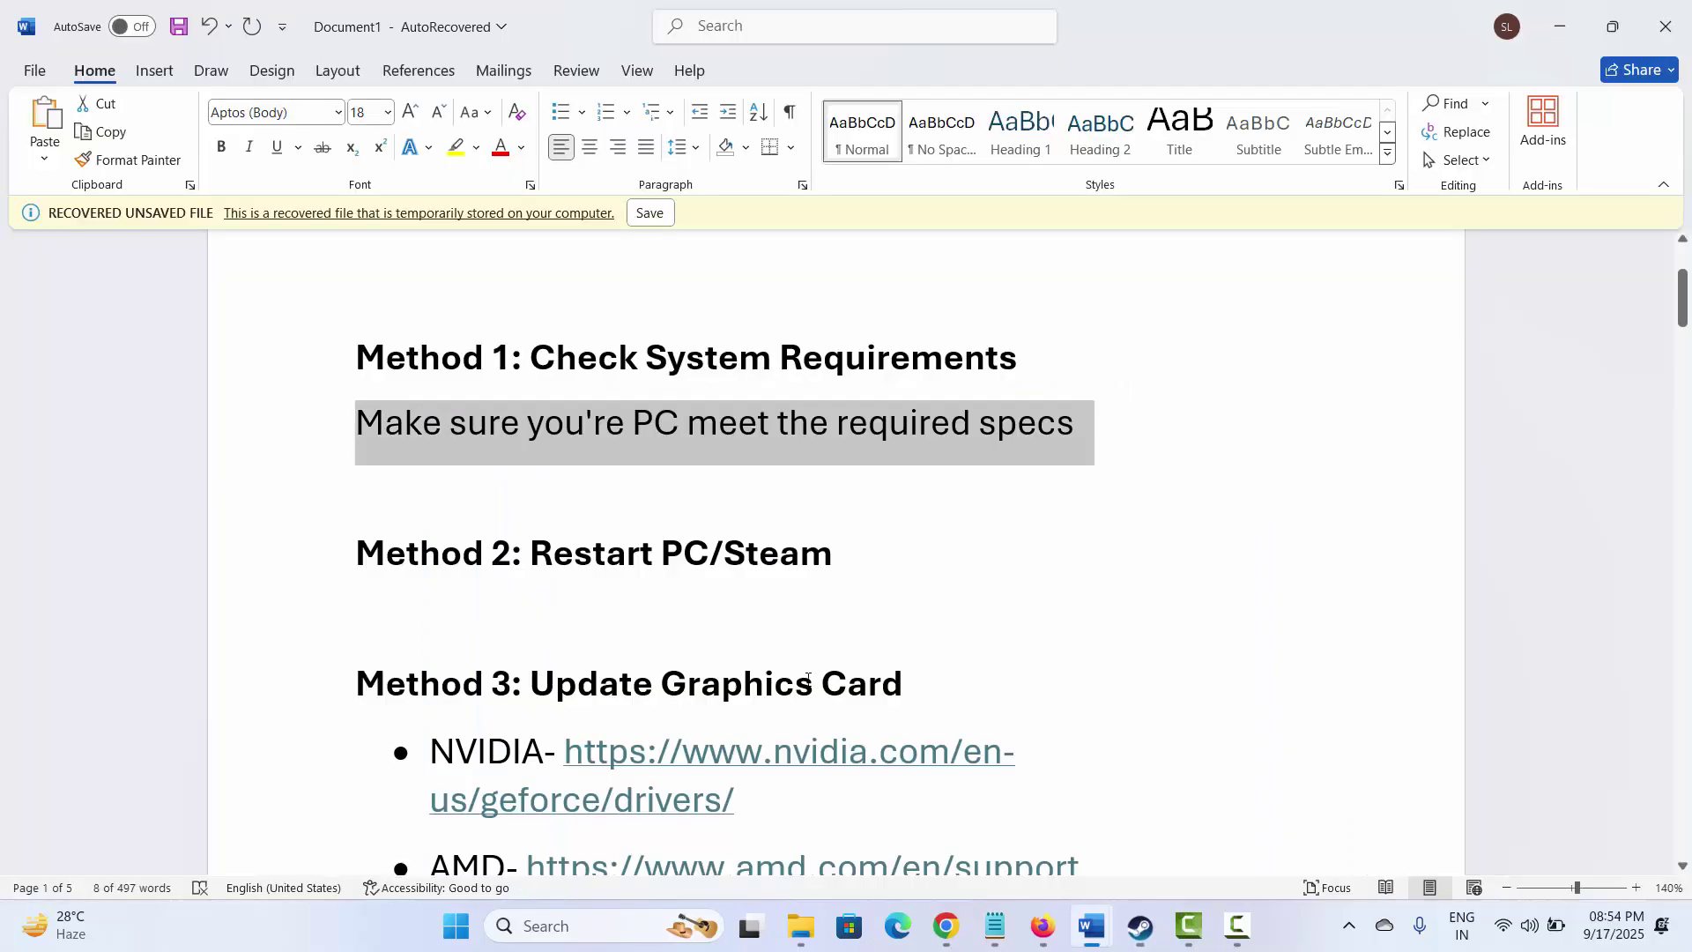
click(326, 562)
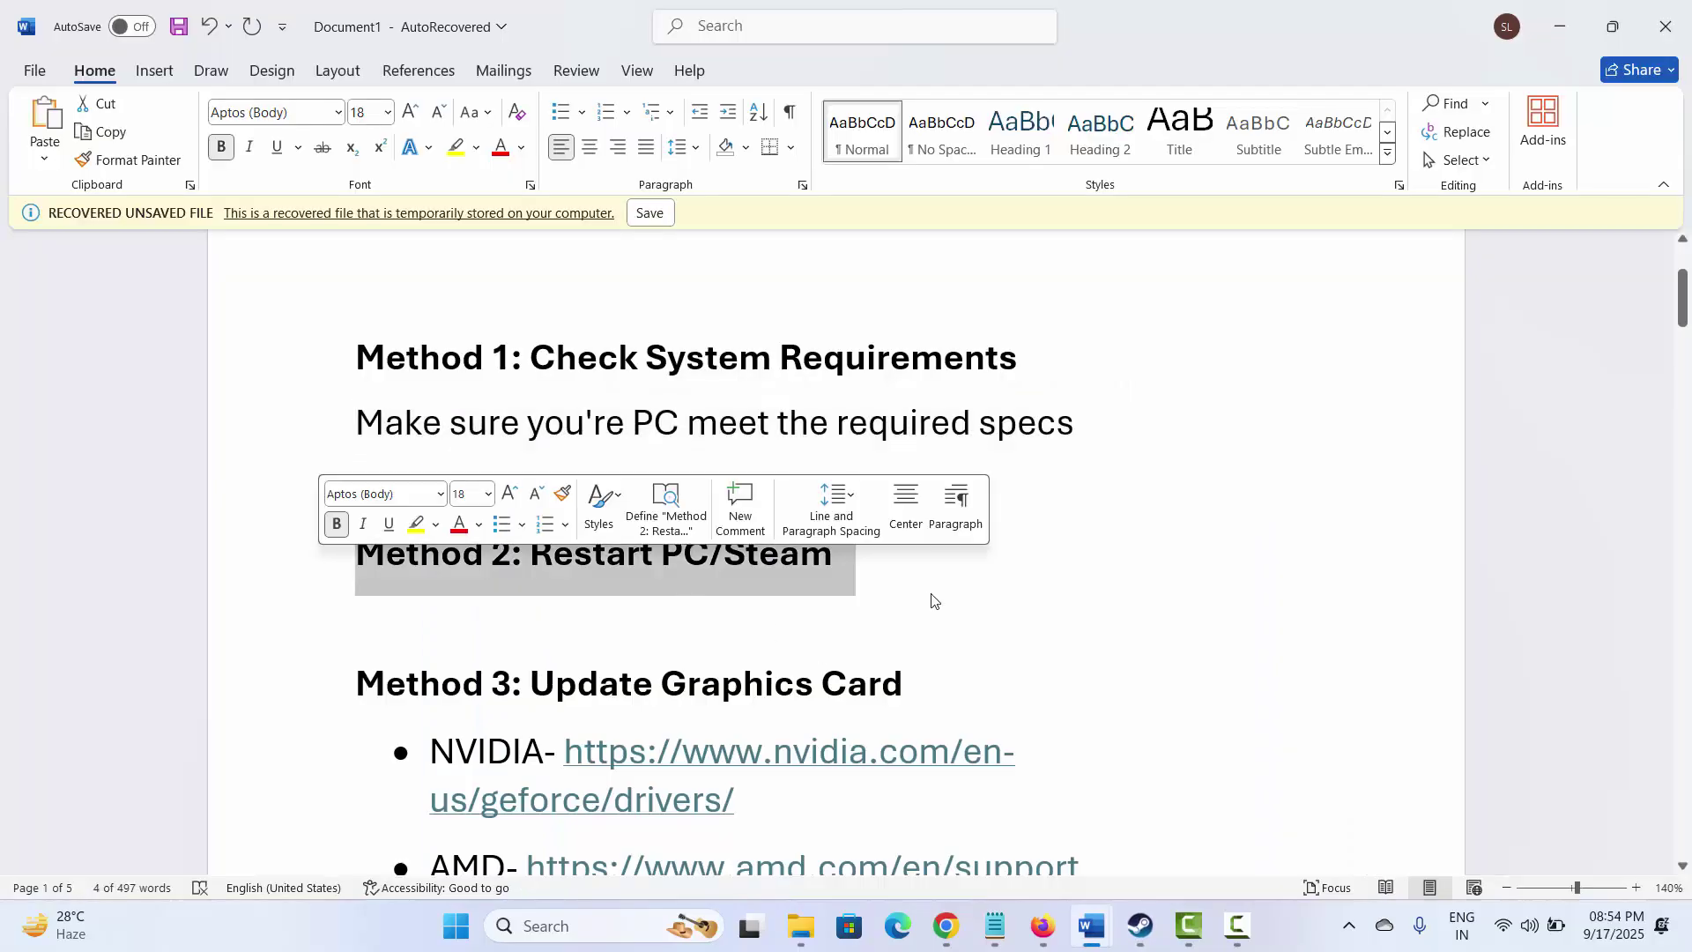
click(1142, 926)
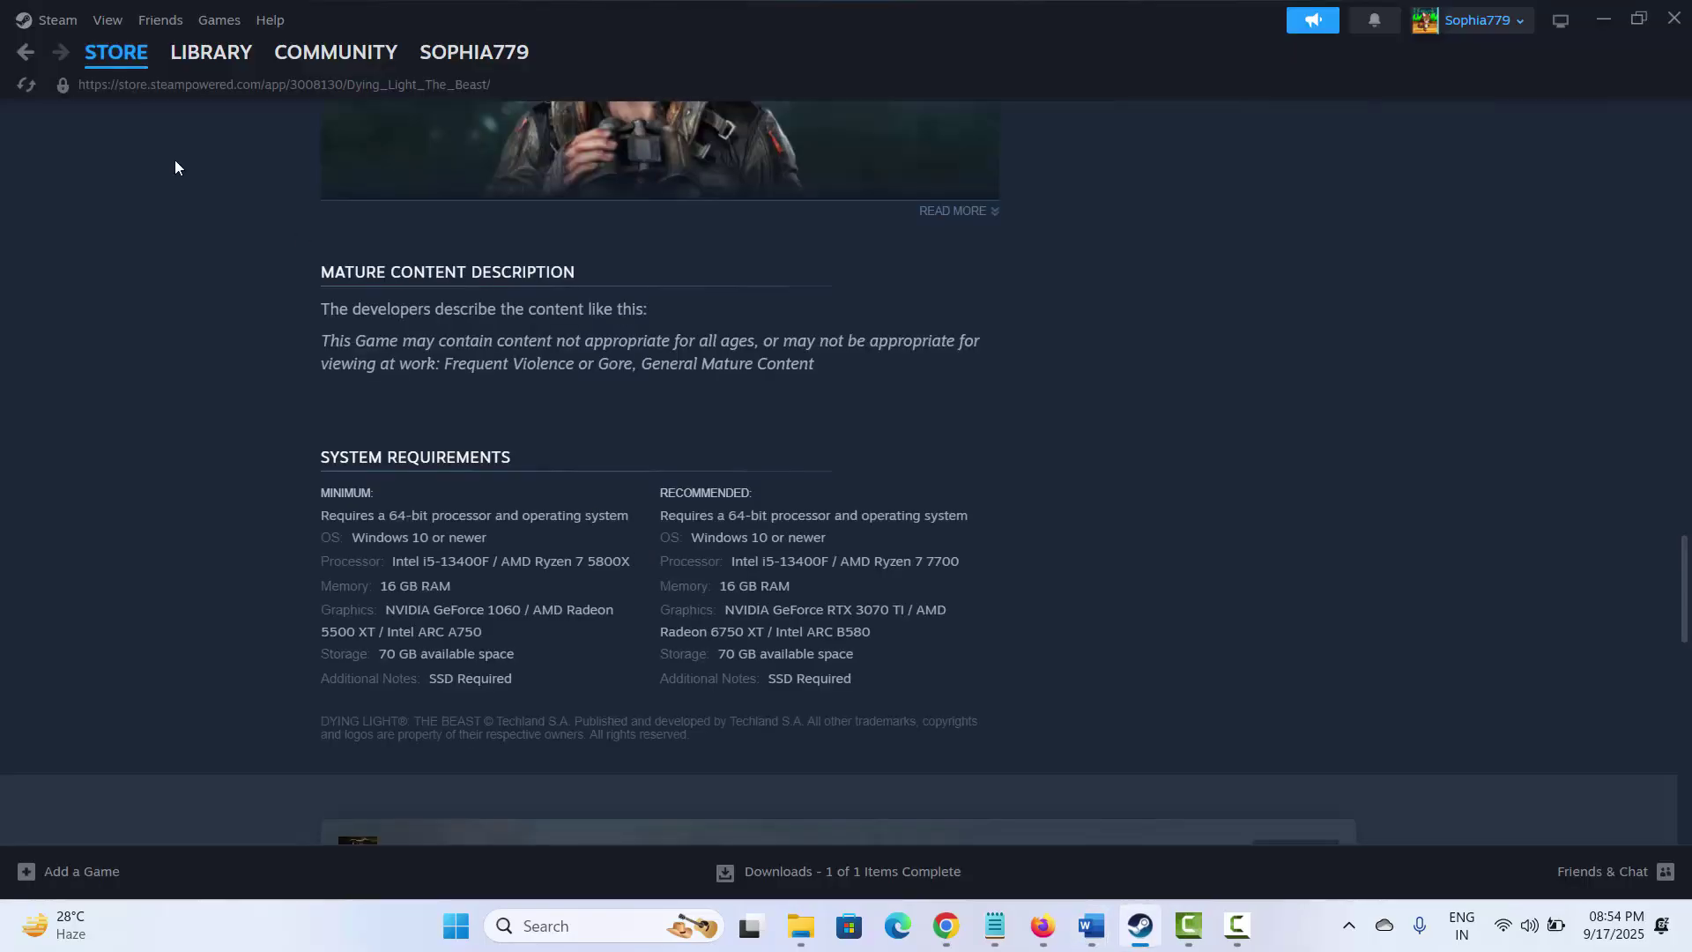
click(51, 20)
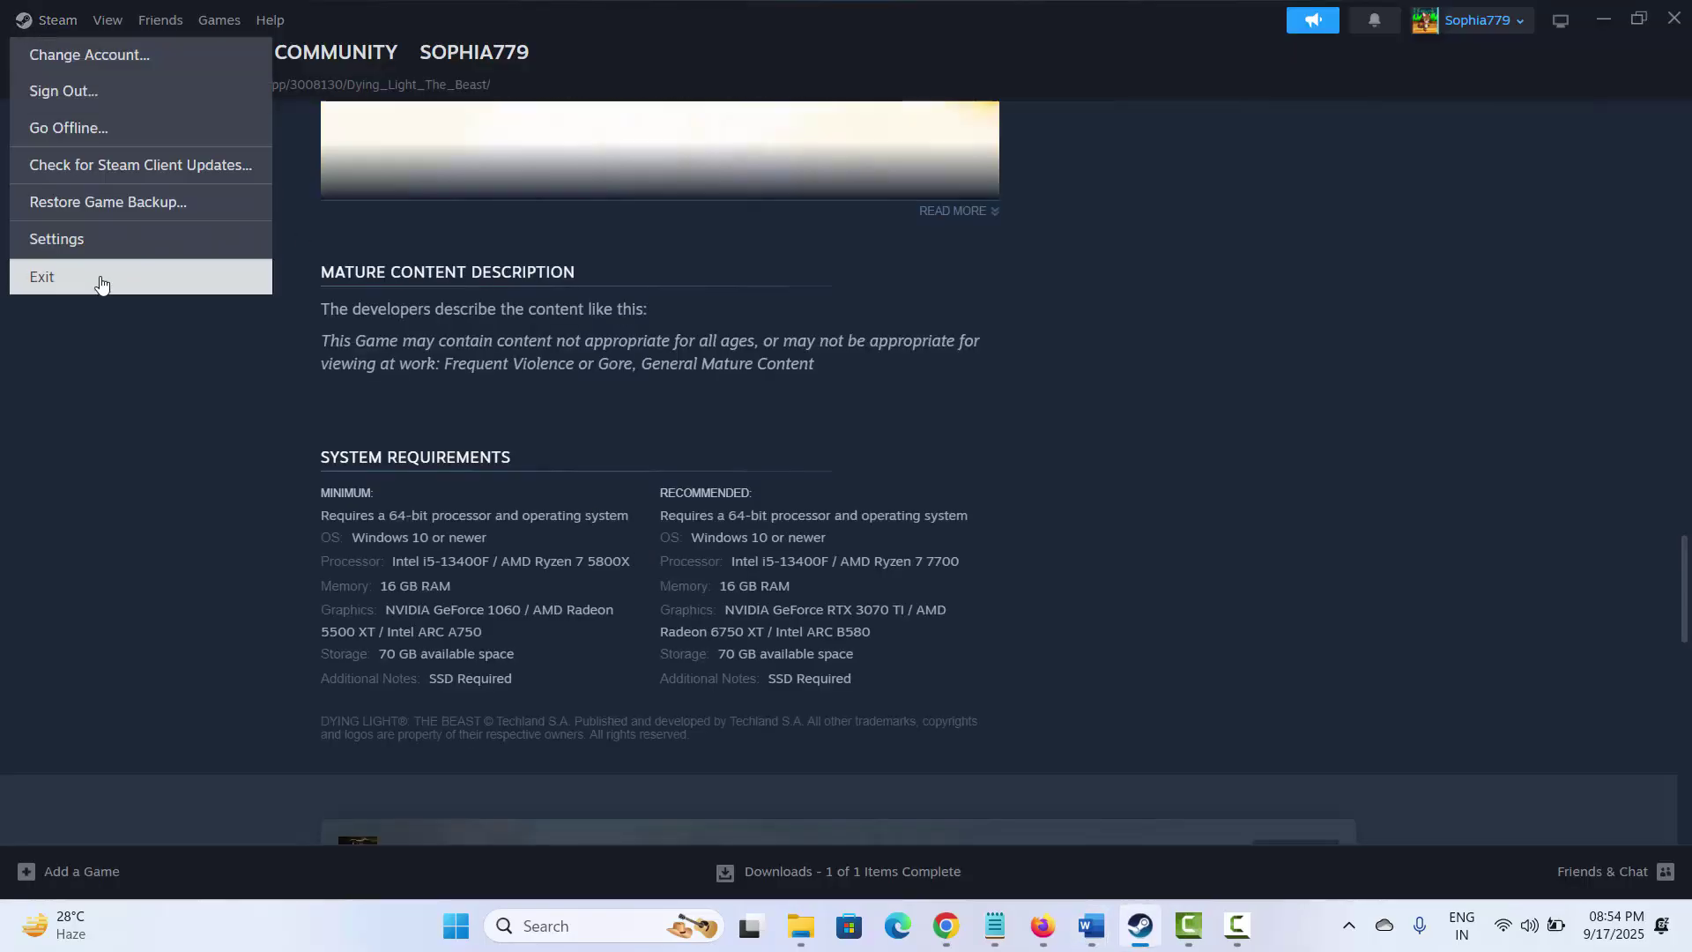
click(200, 490)
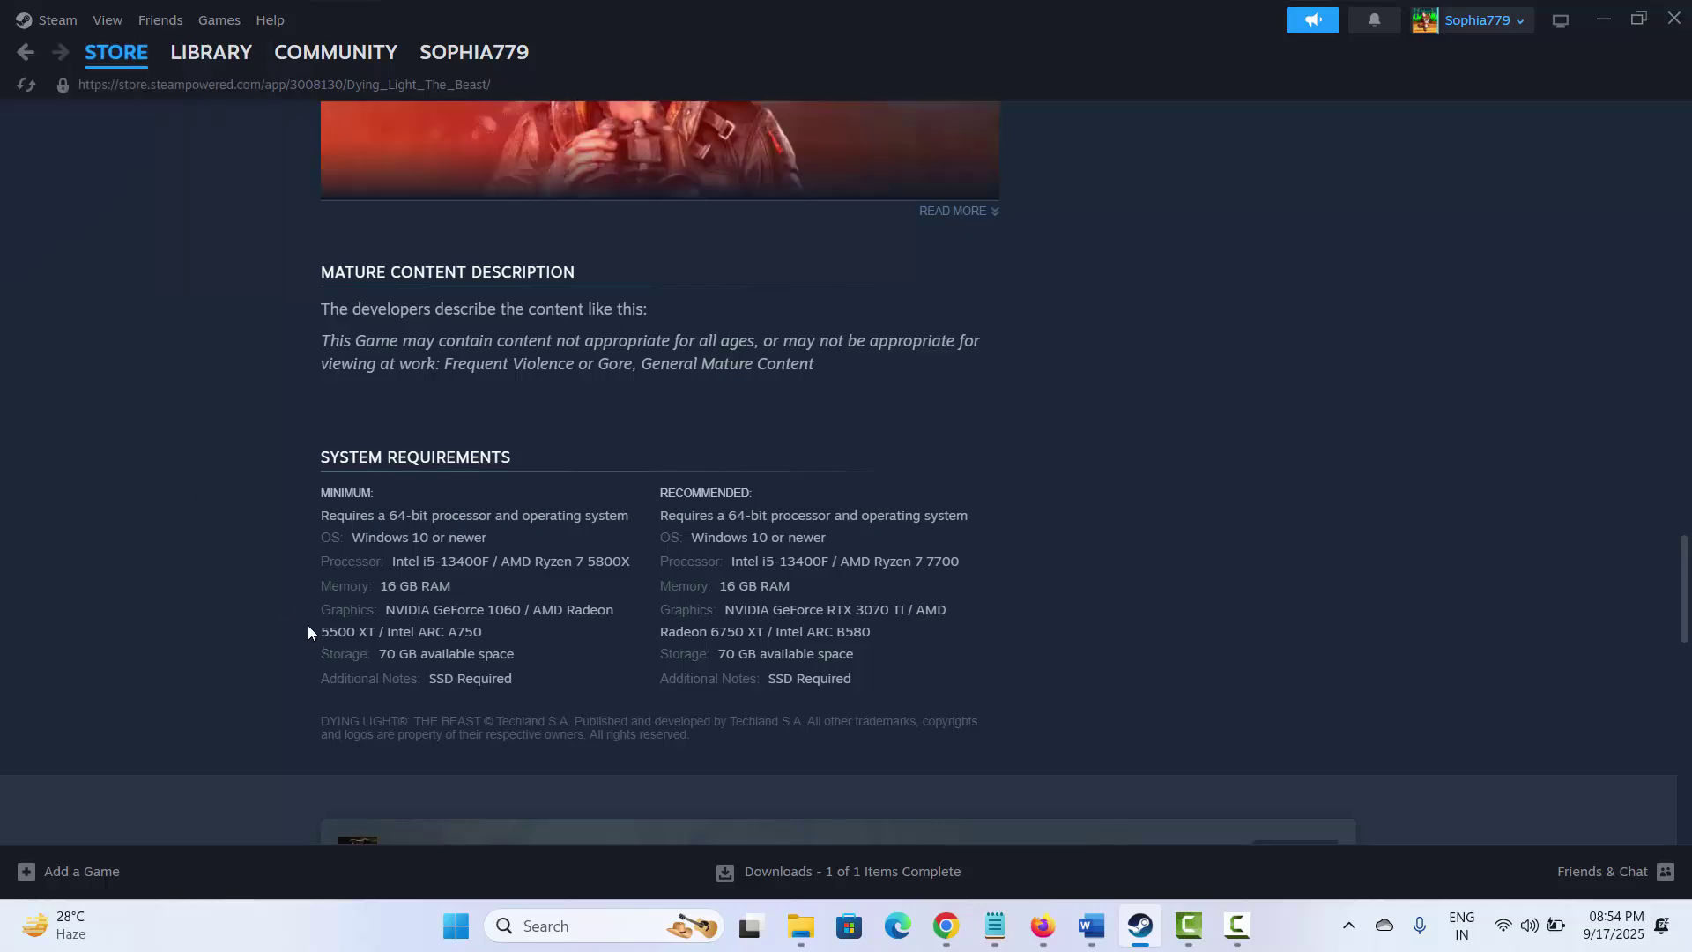
Show the Start menu's Restart power option, then close it without restarting.
click(457, 927)
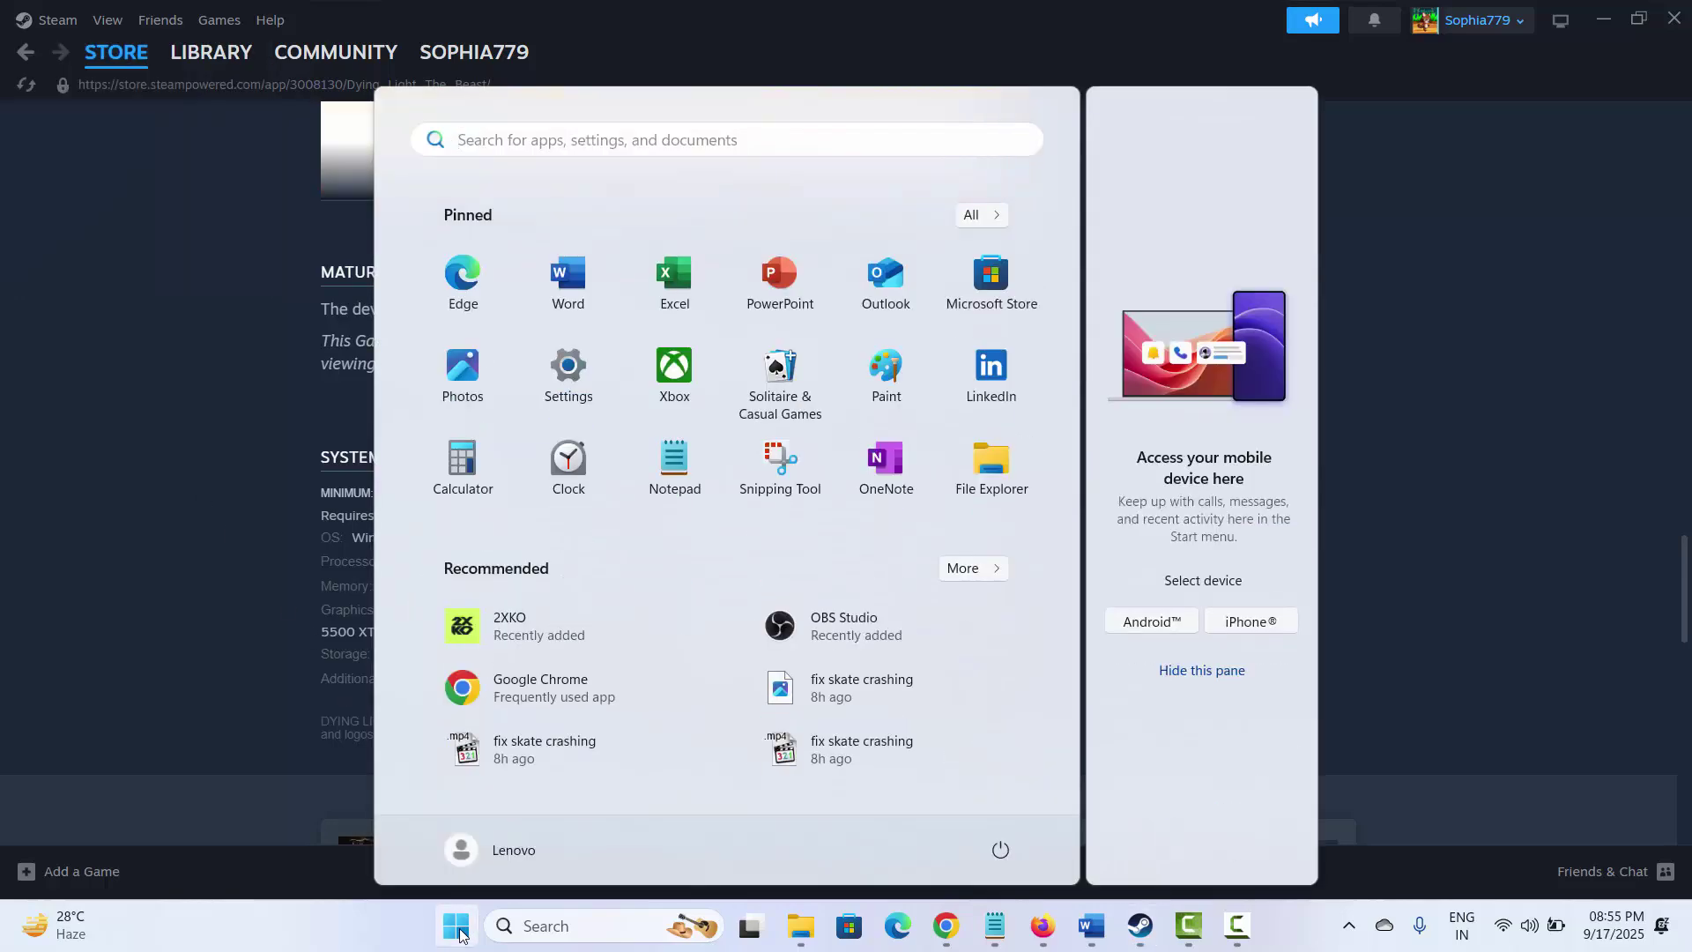
click(1000, 849)
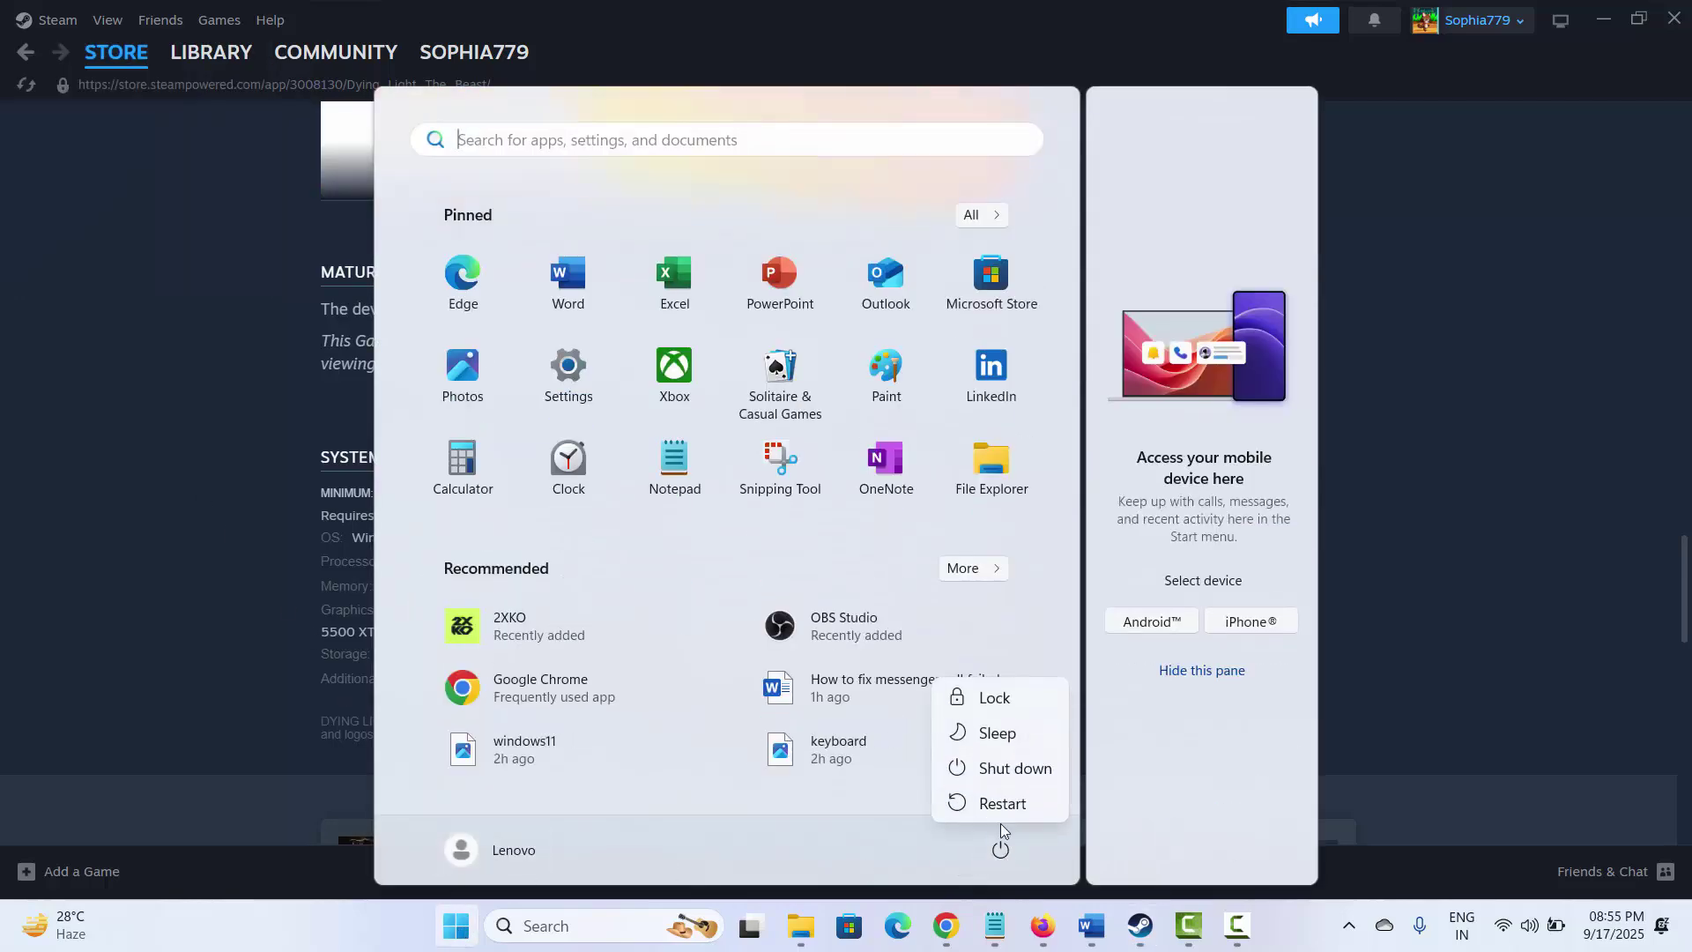
click(1440, 659)
click(1444, 653)
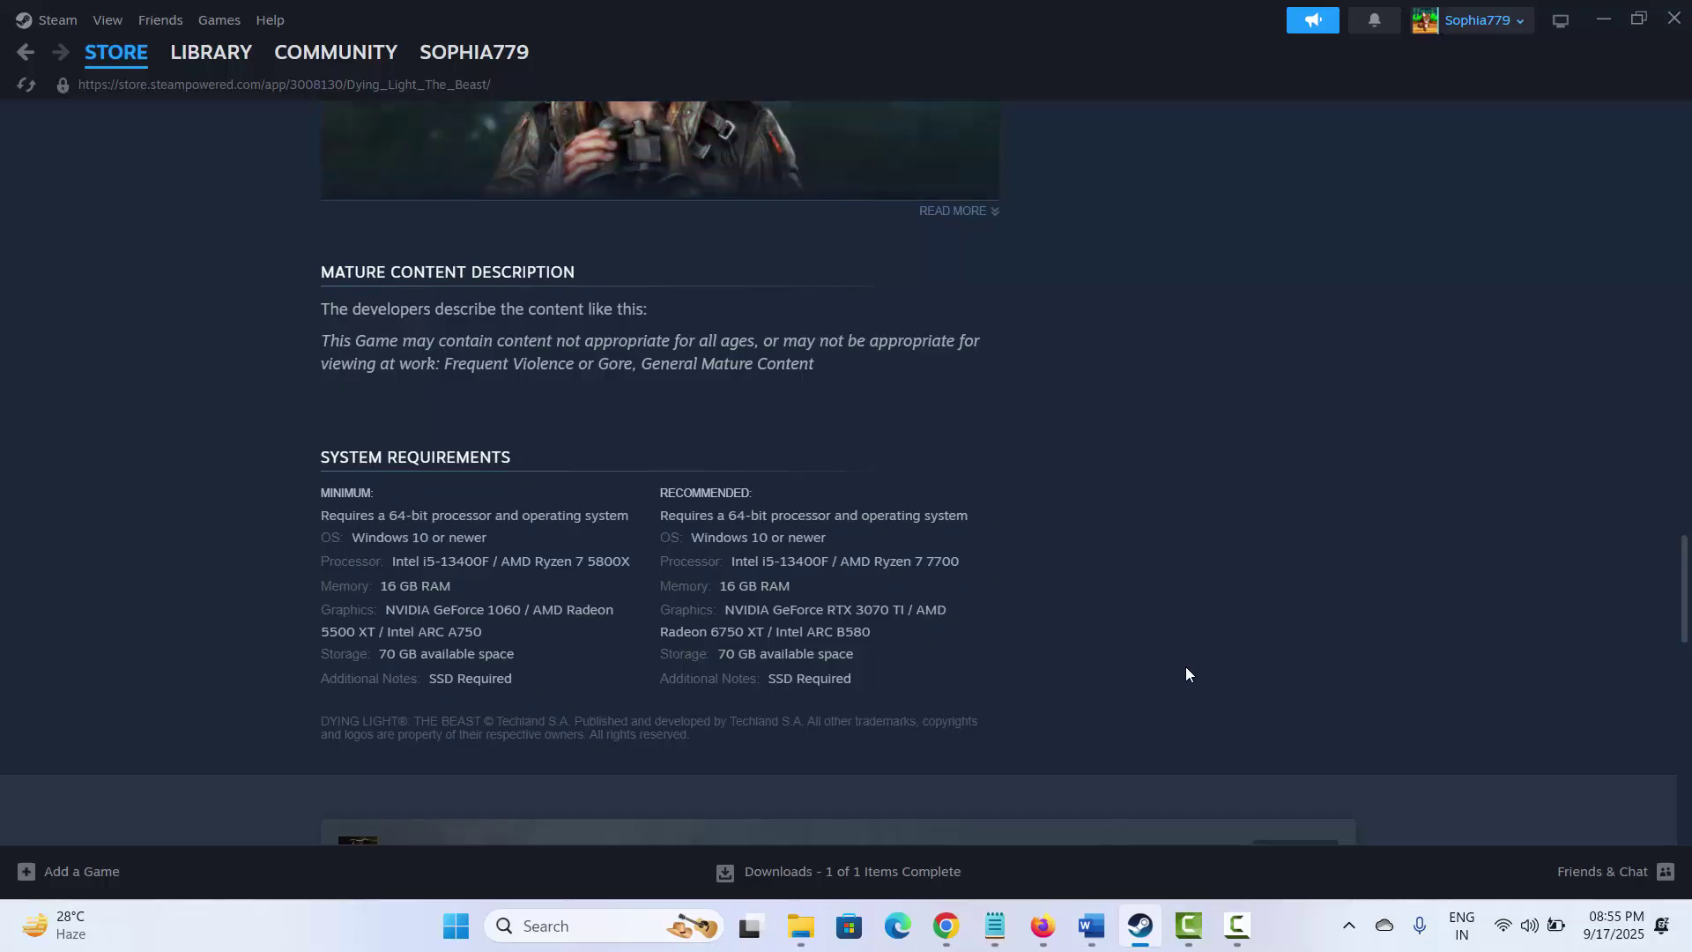
Select the Method 3: Update Graphics Card heading in Word, then bring up Windows search.
click(1091, 925)
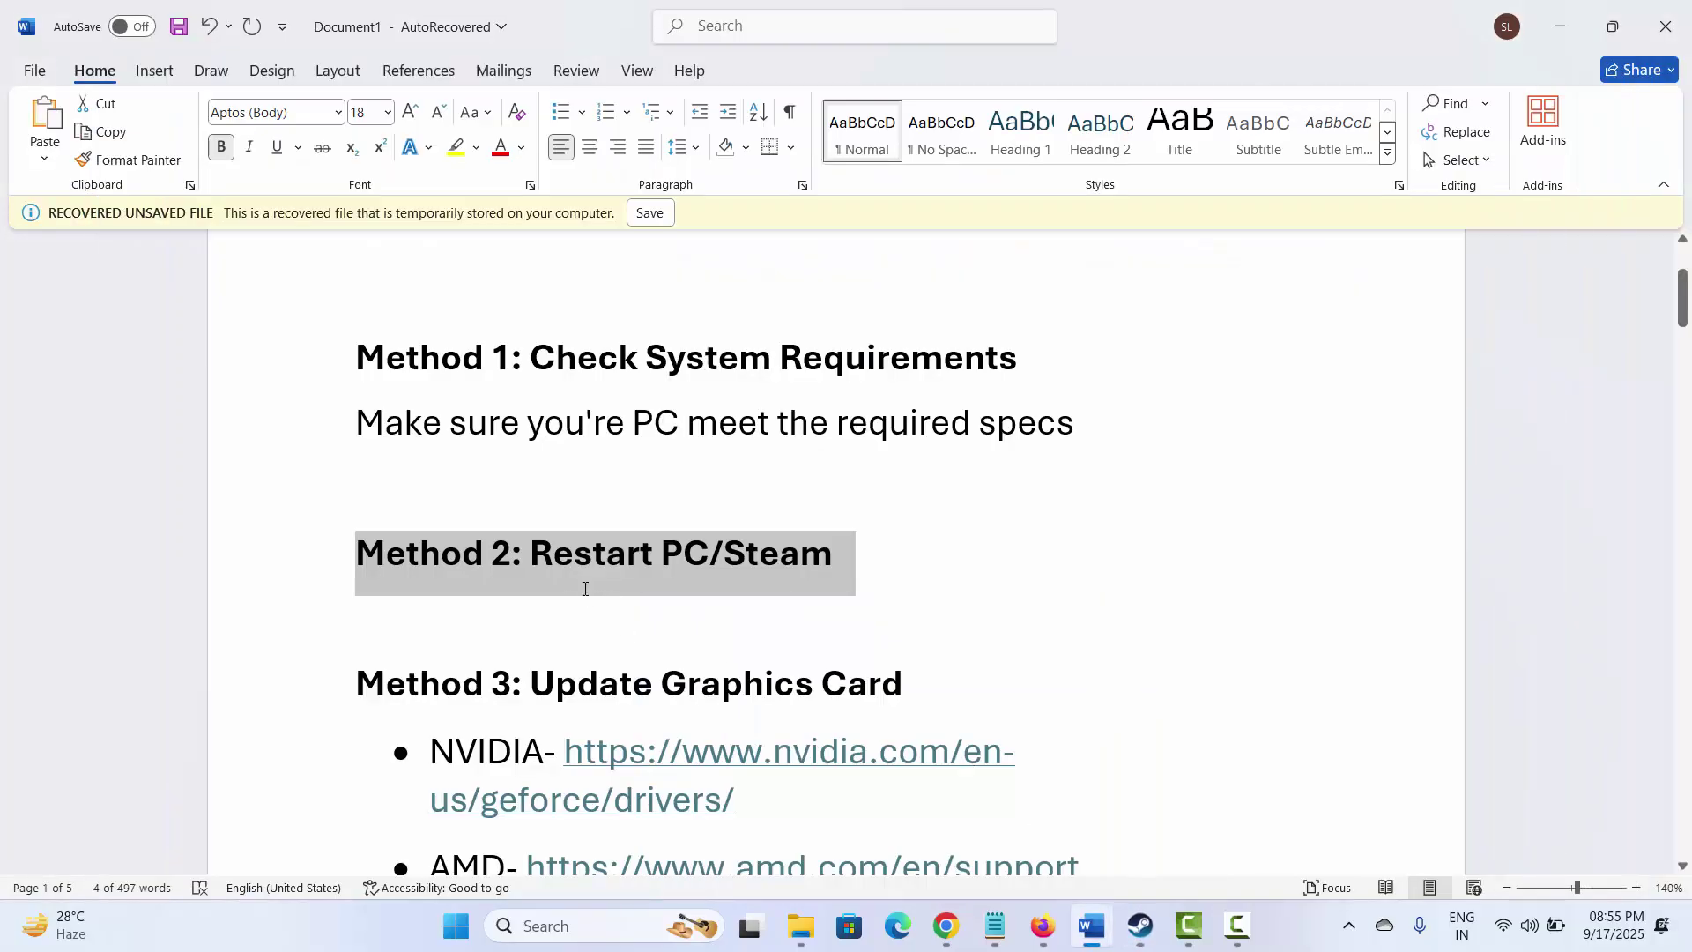
scroll(584, 589, down, 2)
click(294, 554)
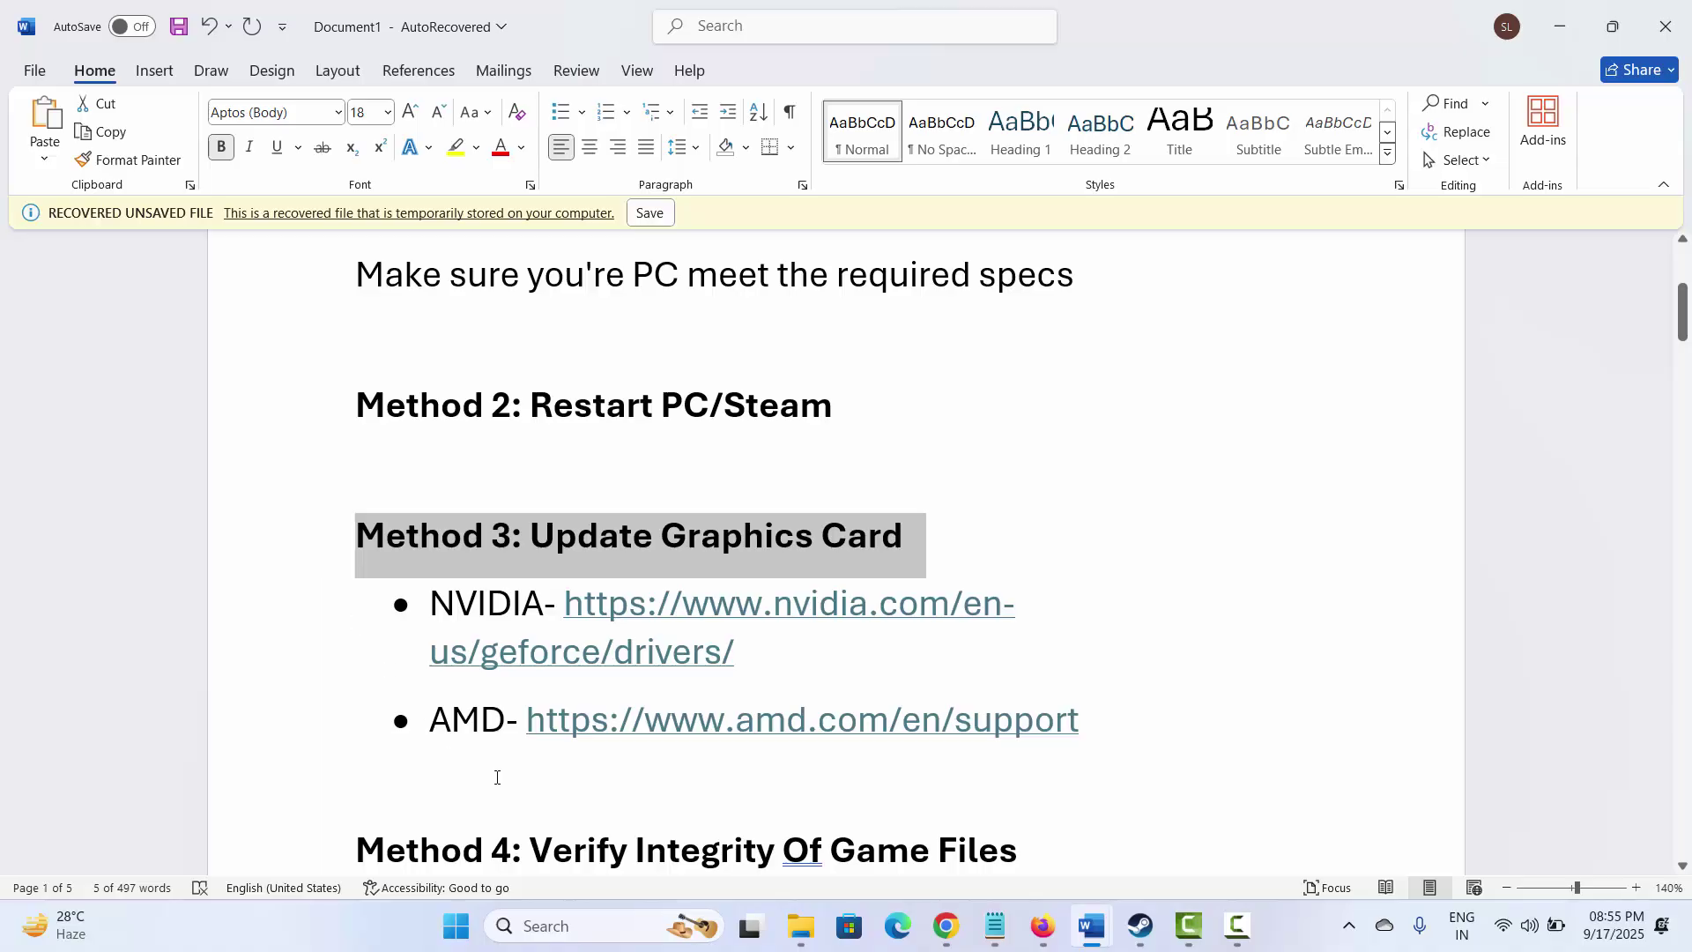
click(556, 927)
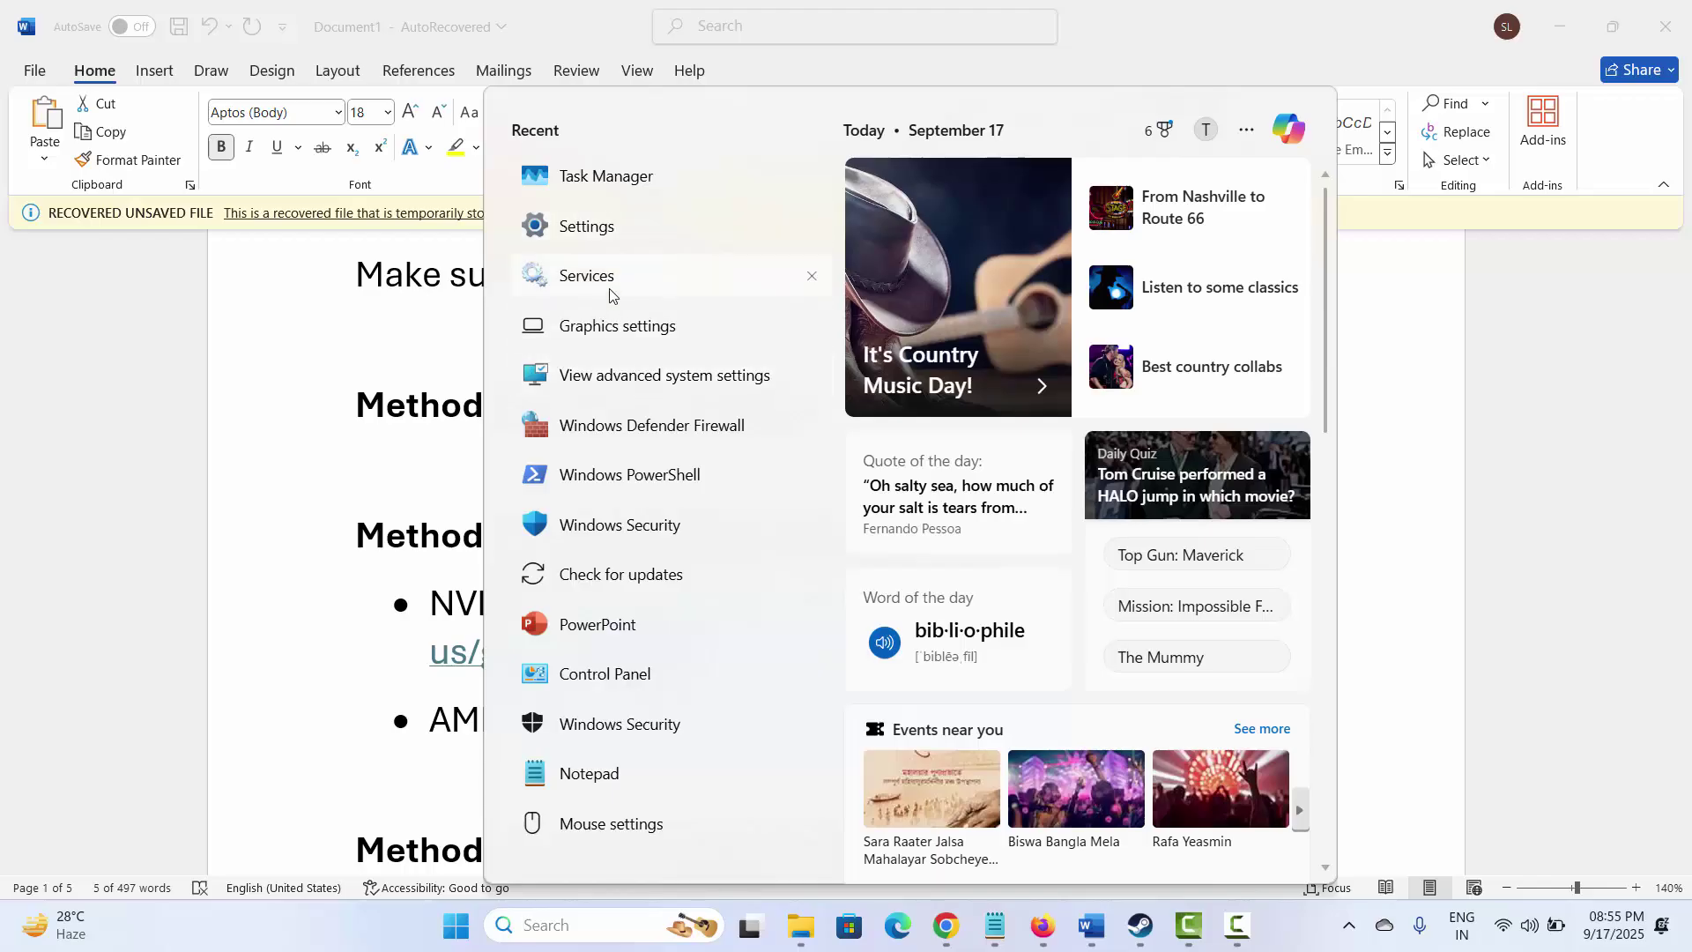
Open Device Manager from a 'dev' search and select Intel(R) UHD Graphics under Display adapters.
text(dev)
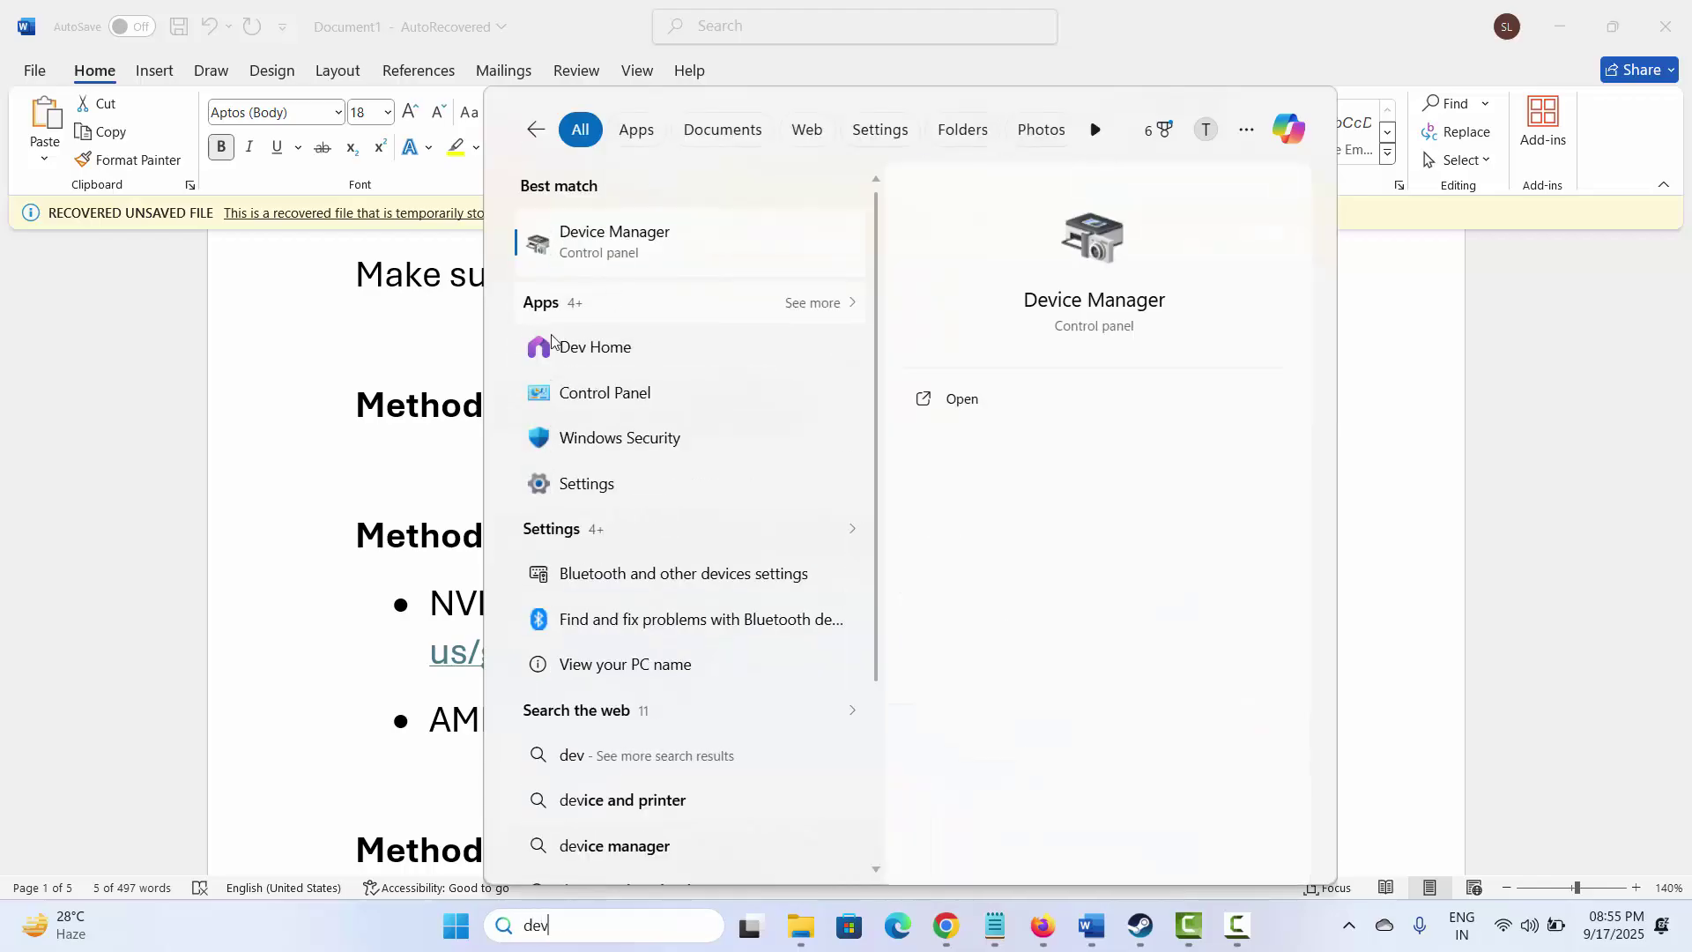
click(610, 245)
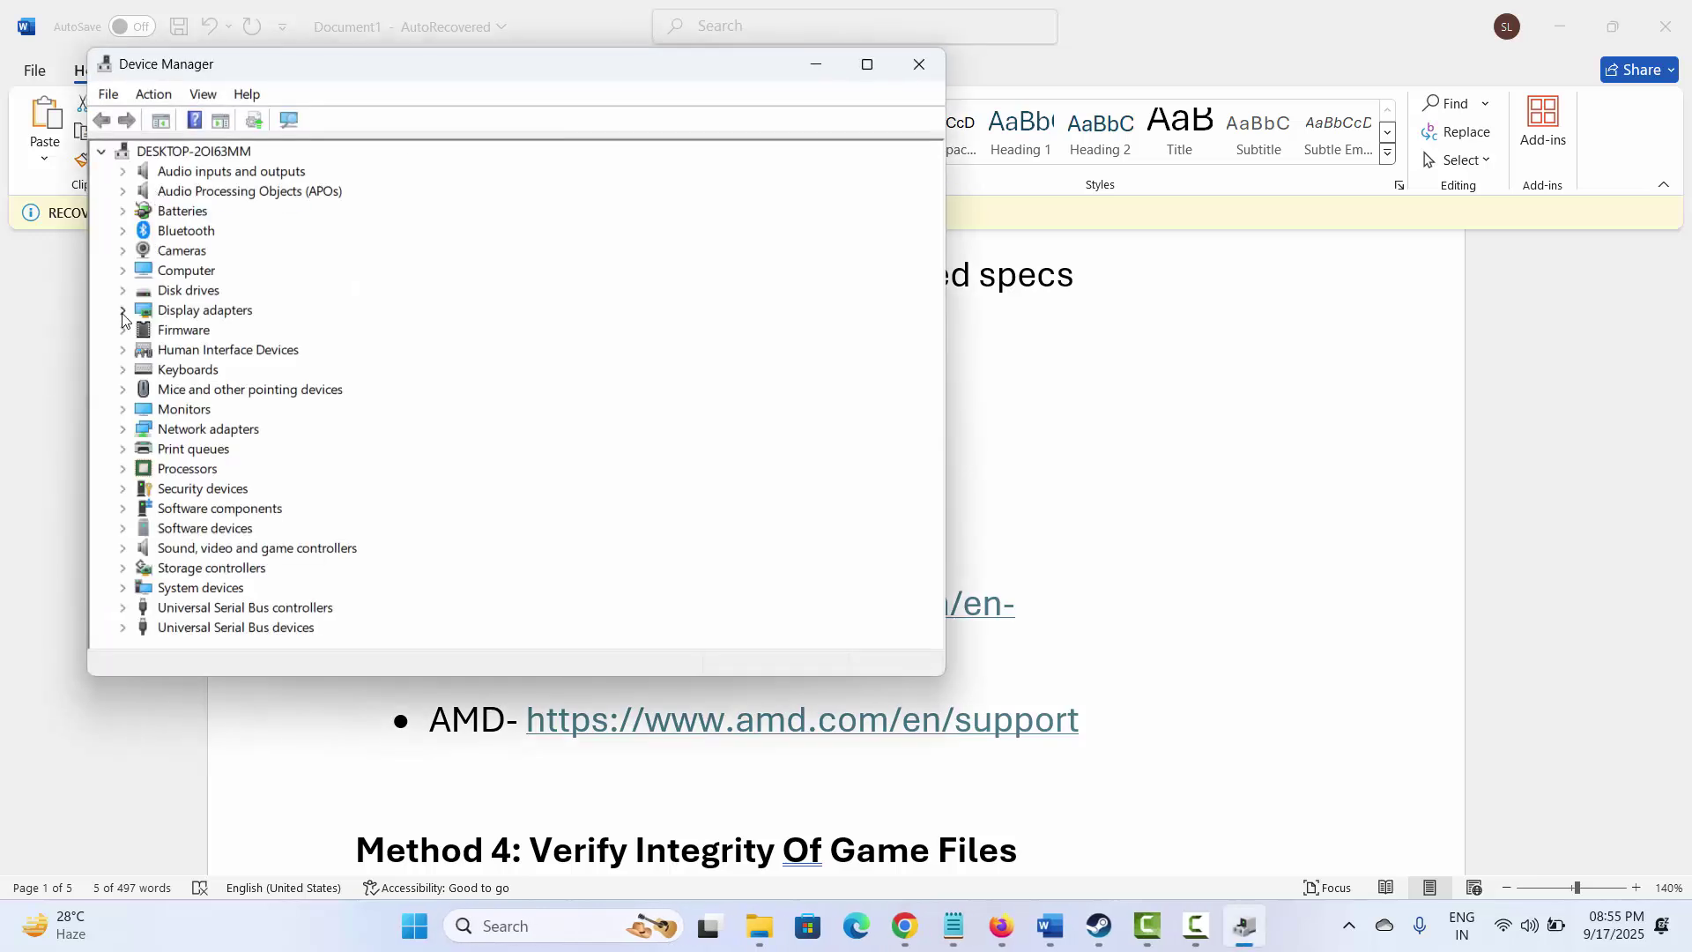
click(122, 310)
click(264, 333)
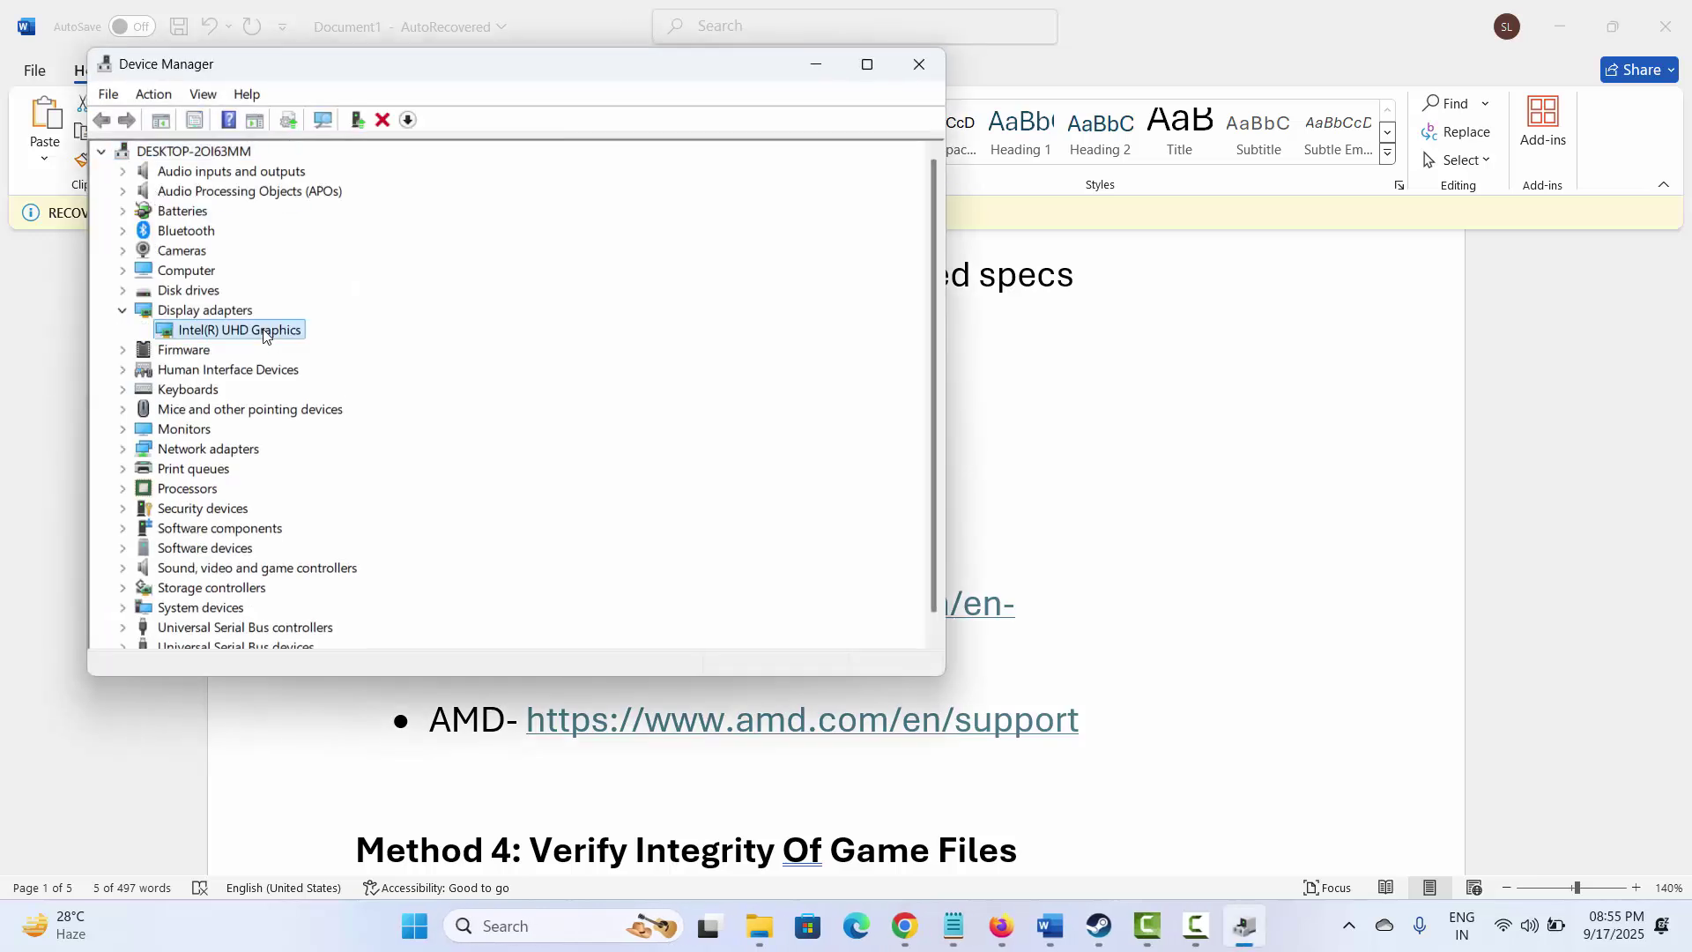
Search automatically for an Intel(R) UHD Graphics driver update, then close Device Manager.
right_click(265, 333)
click(333, 345)
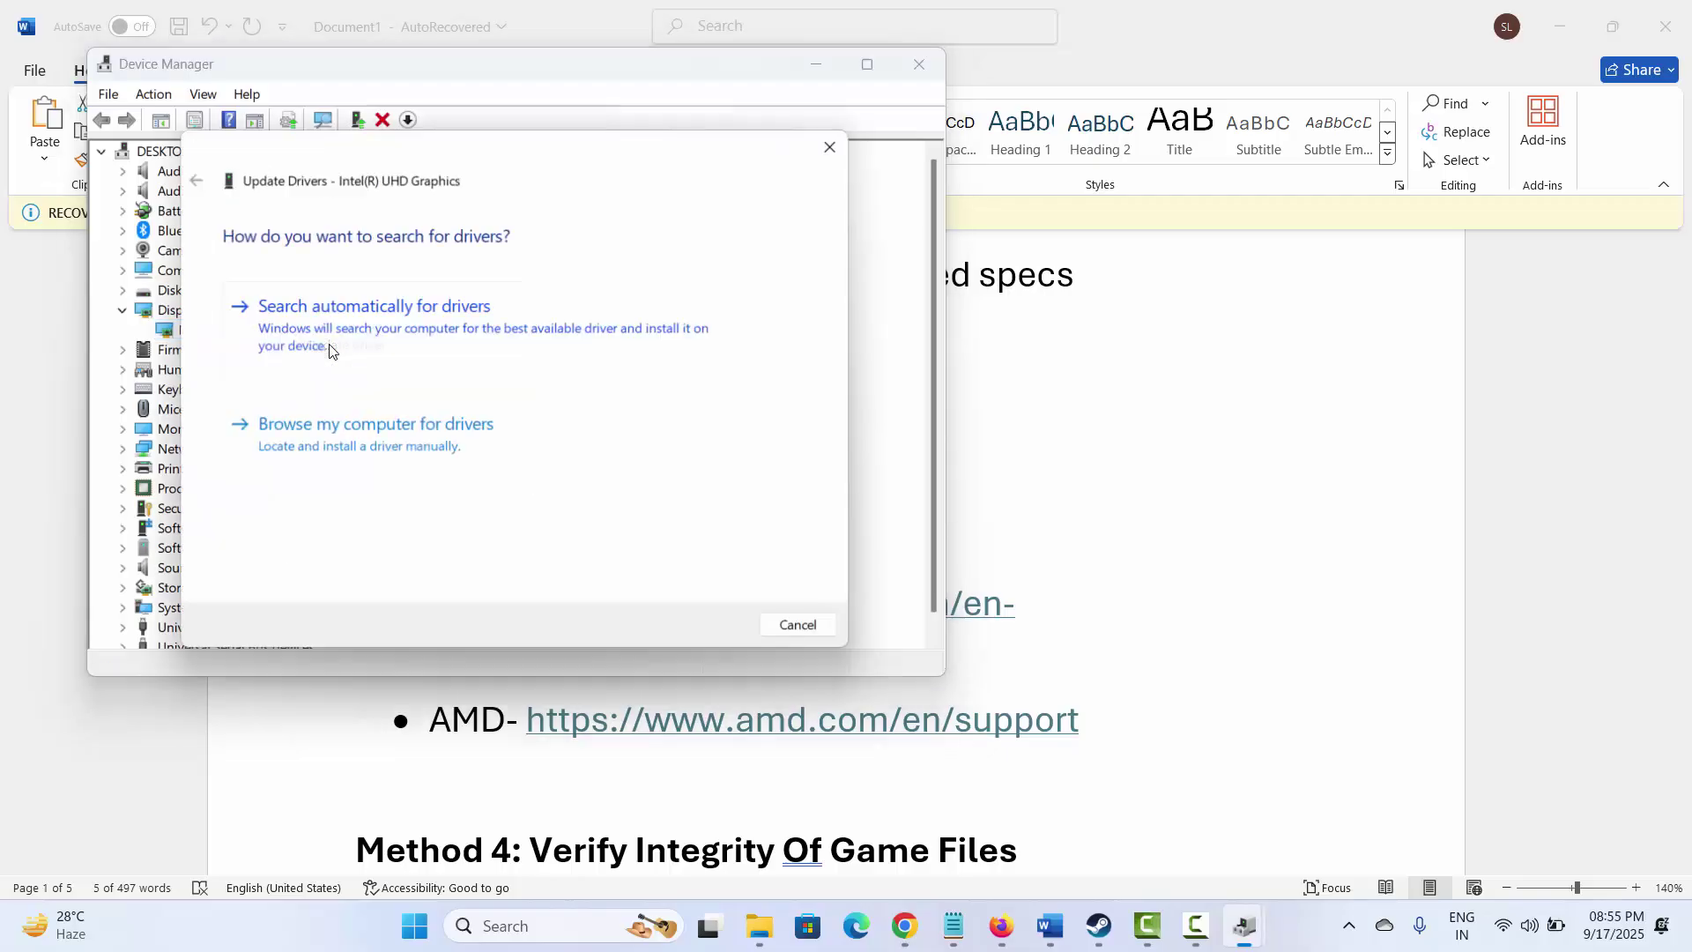
click(466, 335)
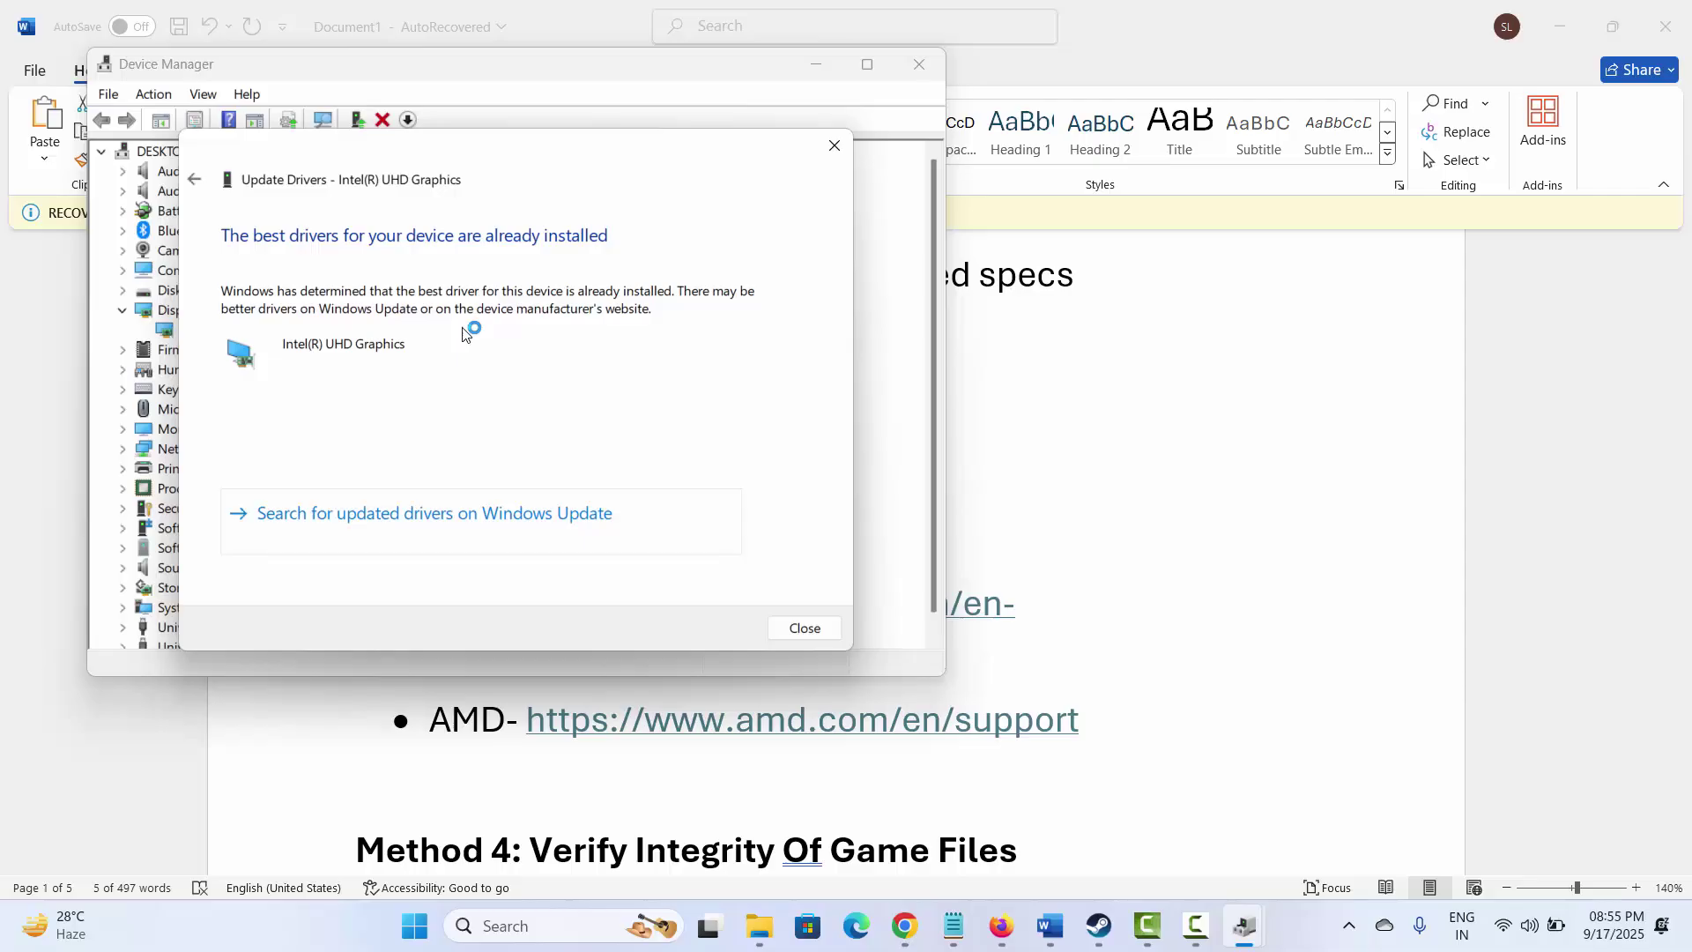
click(833, 146)
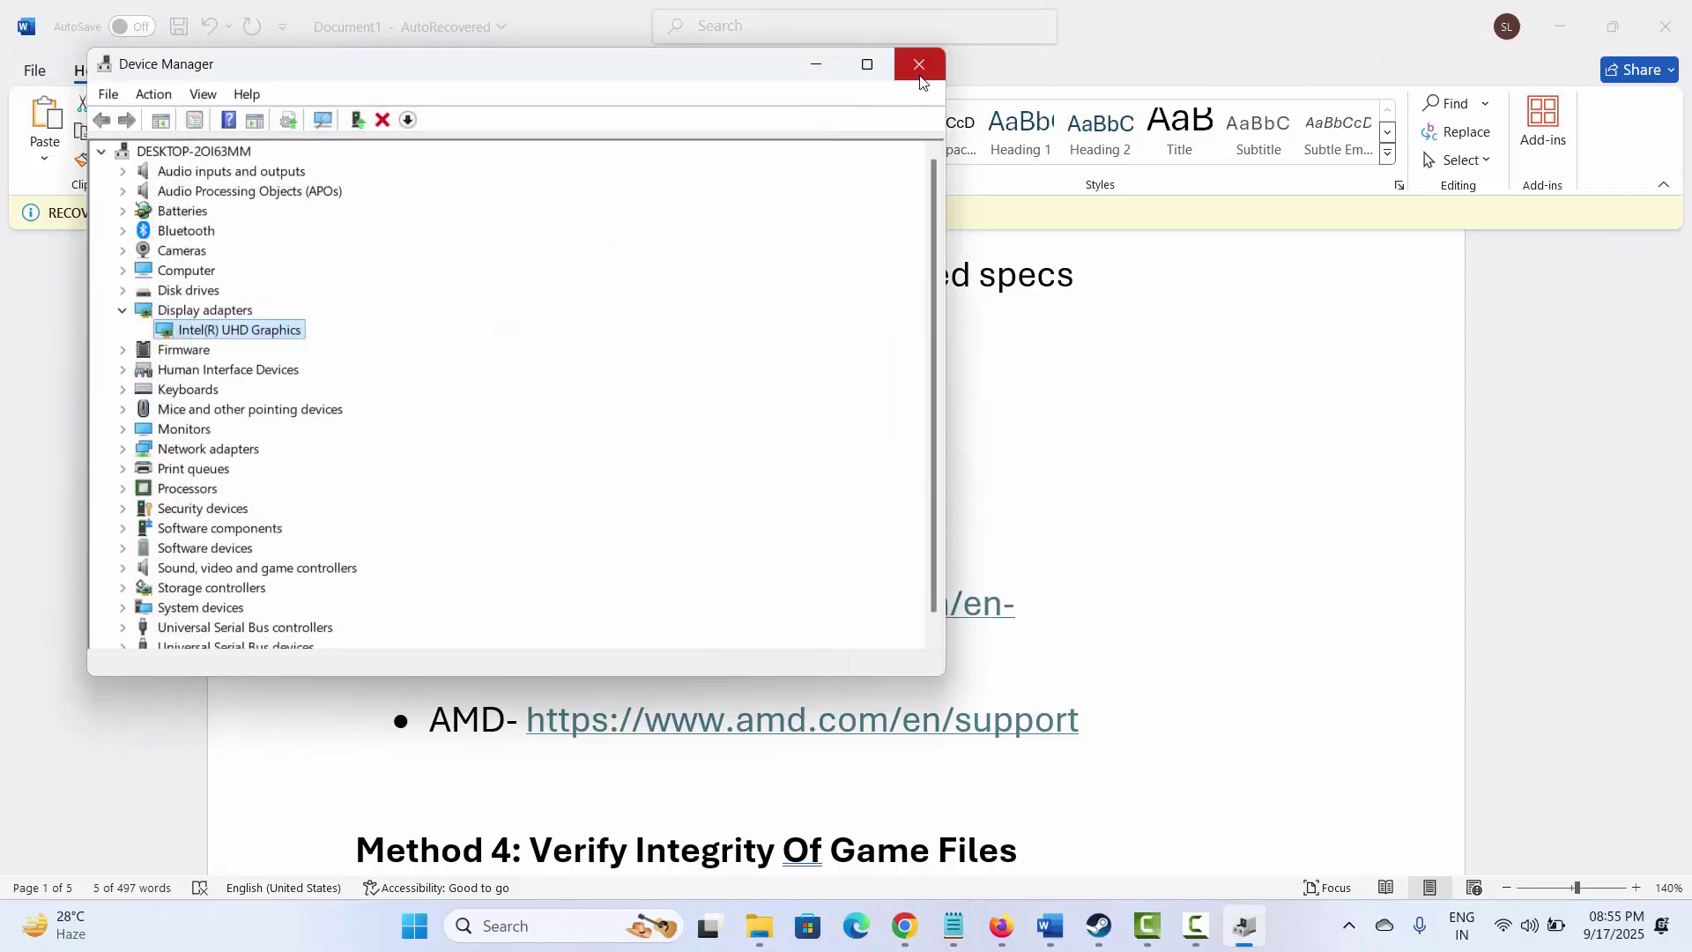
click(919, 65)
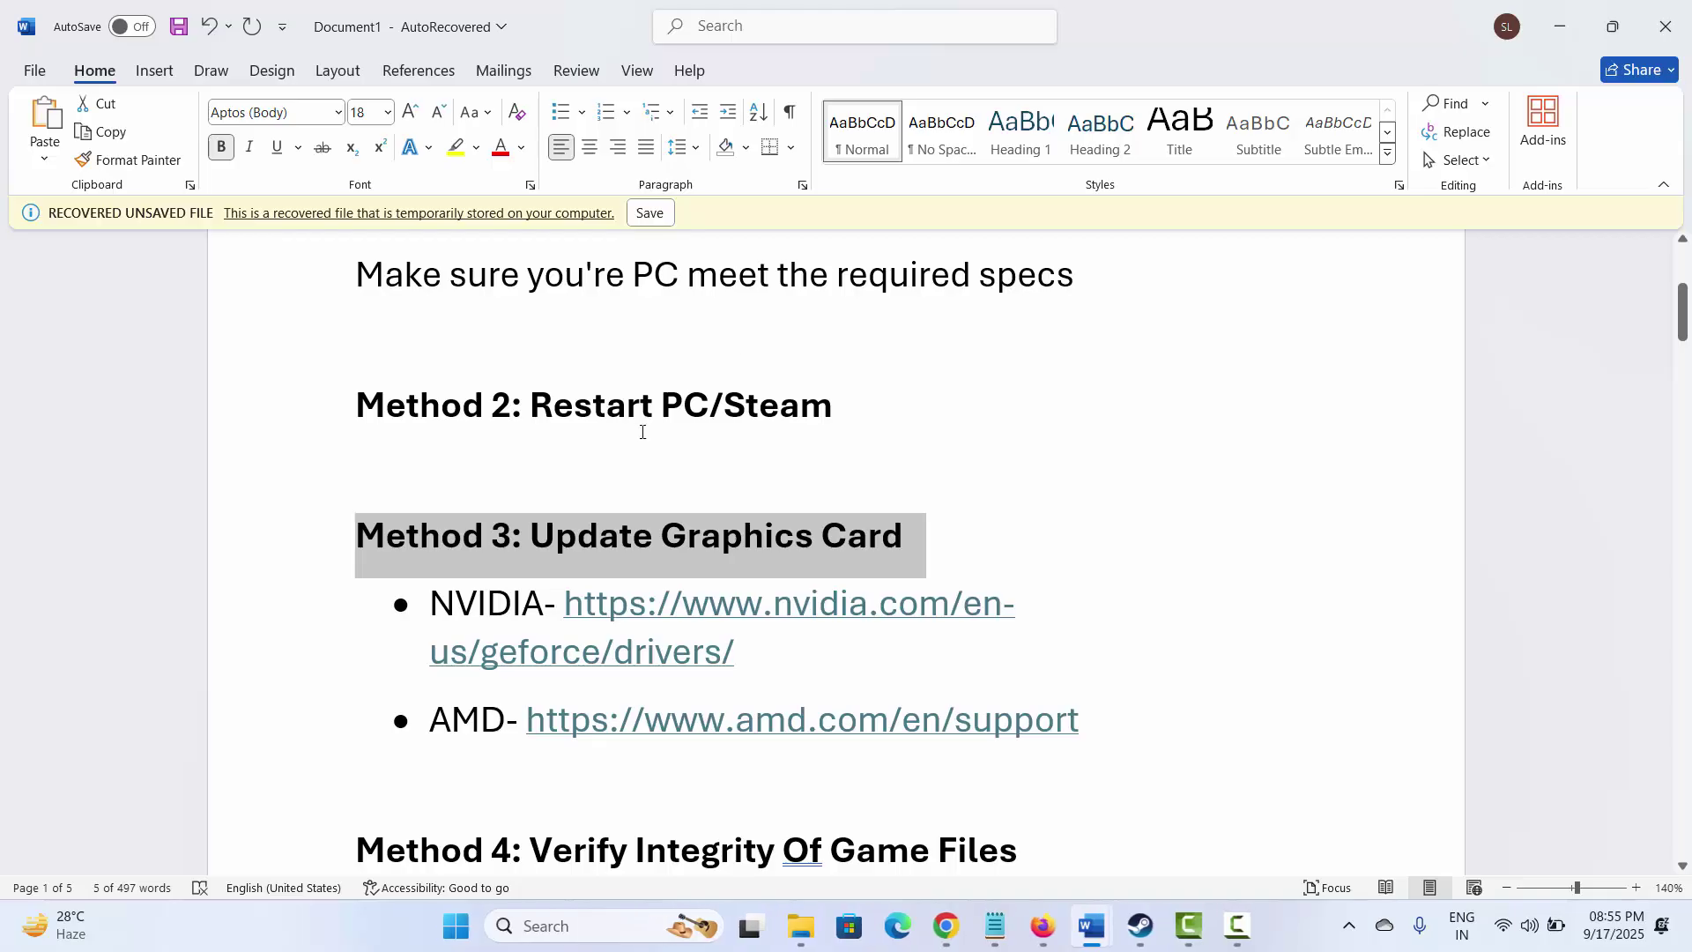
Highlight the NVIDIA driver link, then select the Method 4: Verify Integrity Of Game Files heading.
click(483, 725)
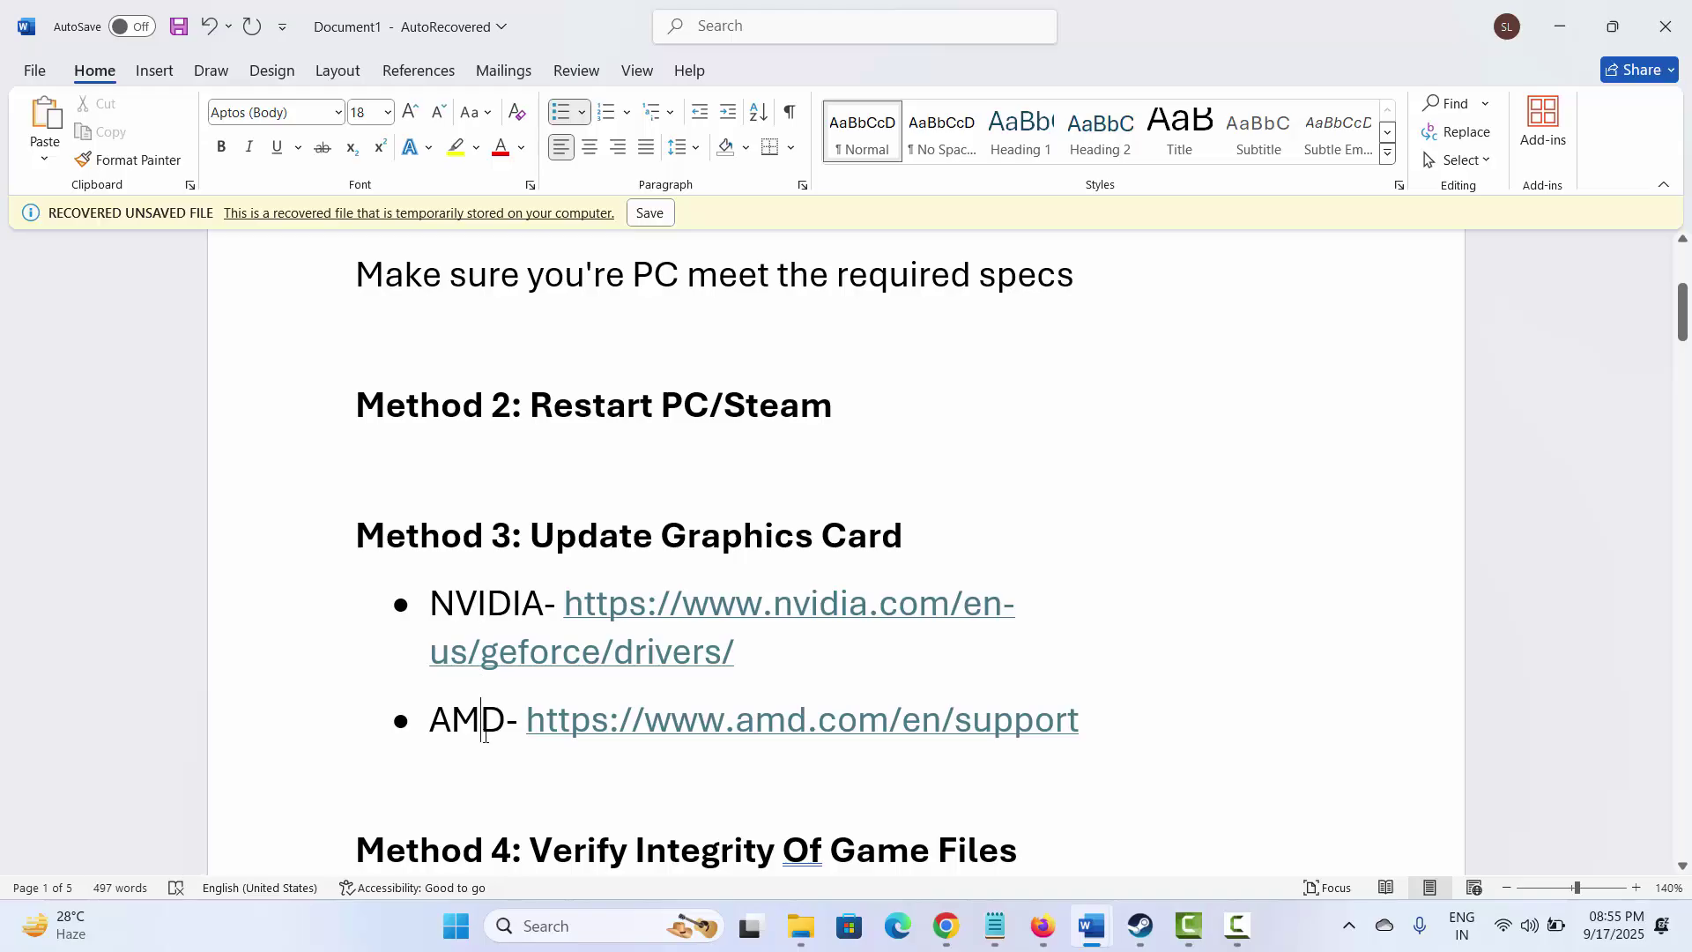
drag(573, 606, 737, 652)
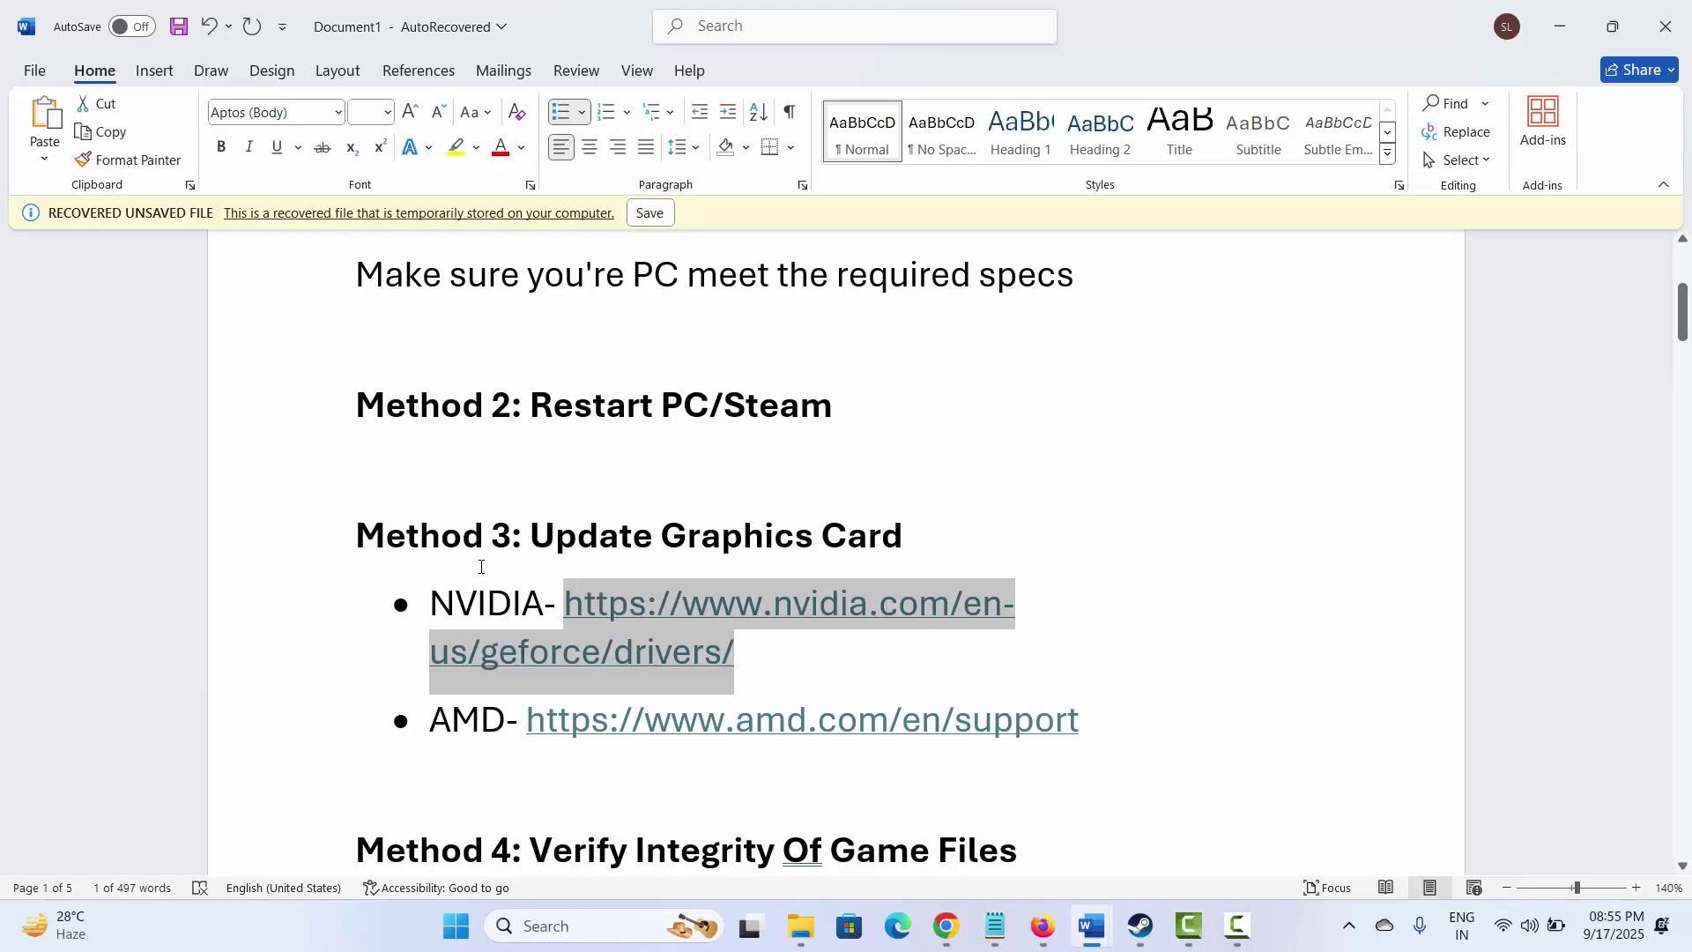
scroll(481, 567, down, 2)
click(324, 709)
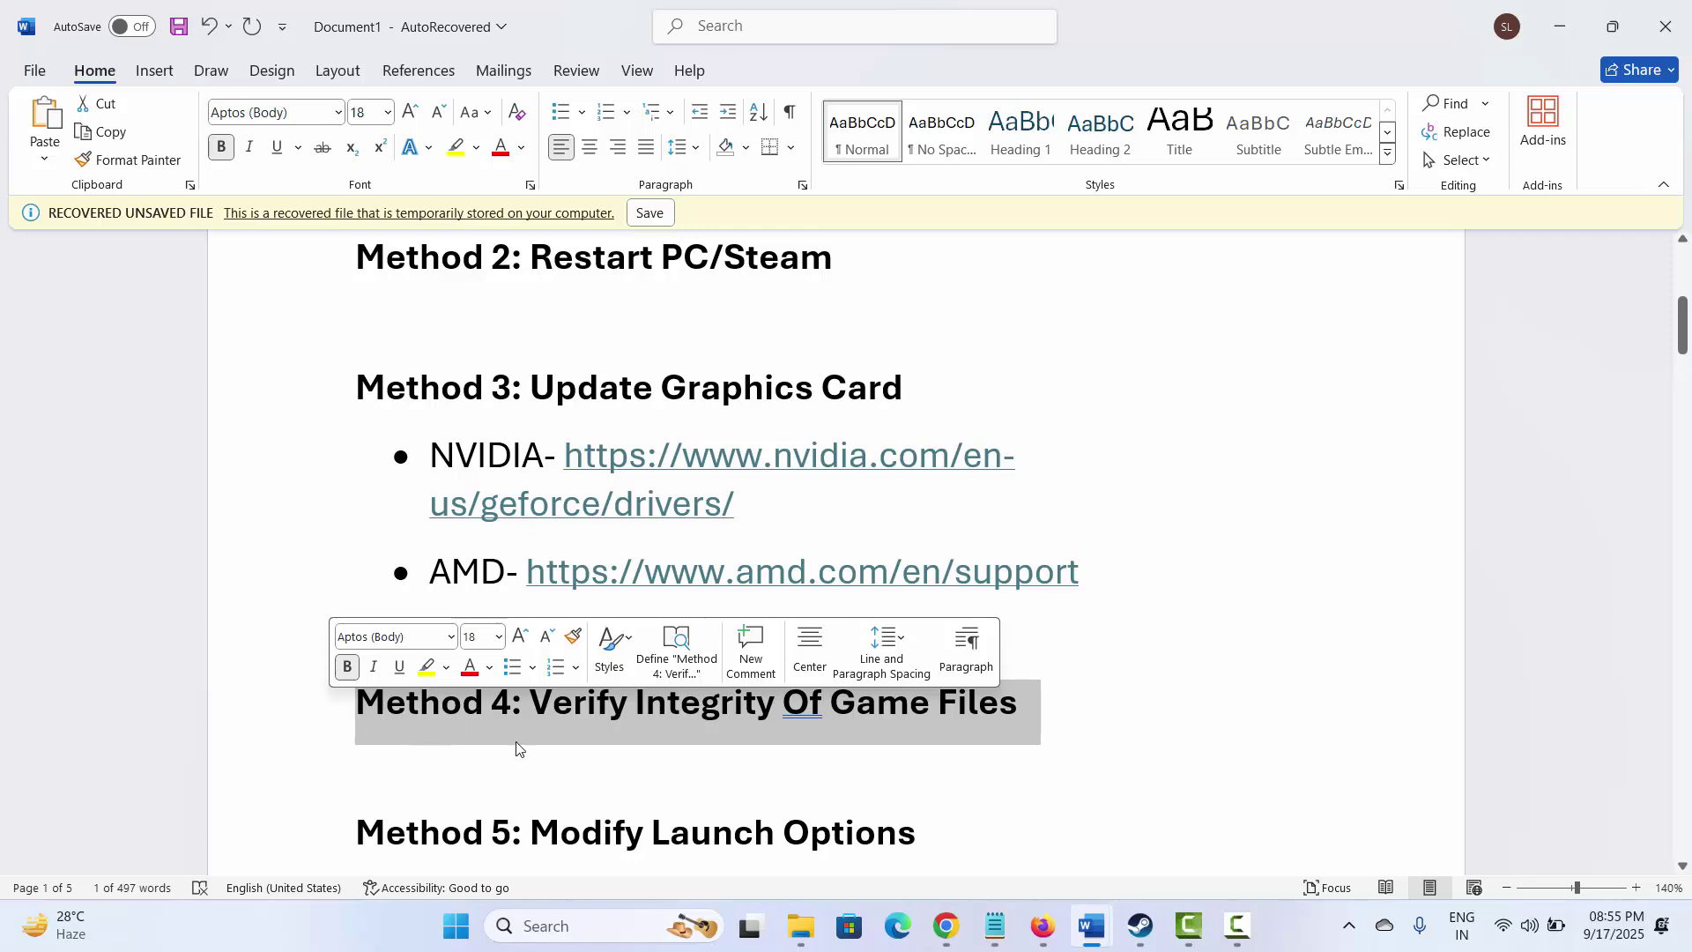
View ARK: Survival Evolved's Installed Files properties from the Steam library, then close them.
click(1141, 932)
click(211, 48)
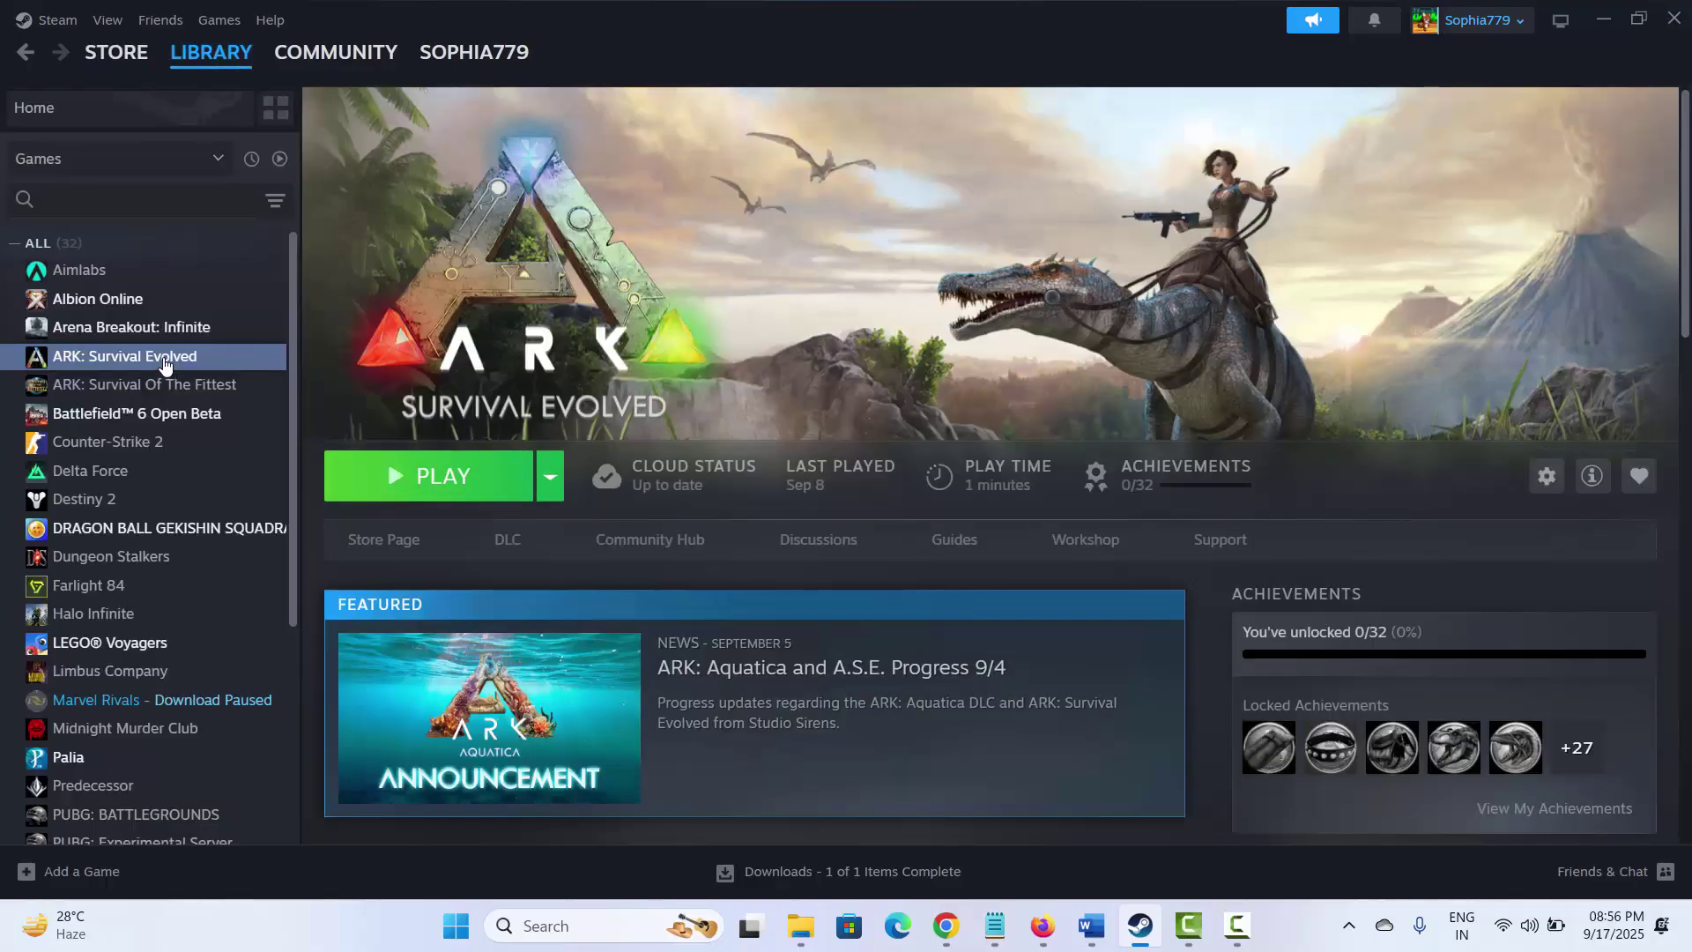
right_click(164, 364)
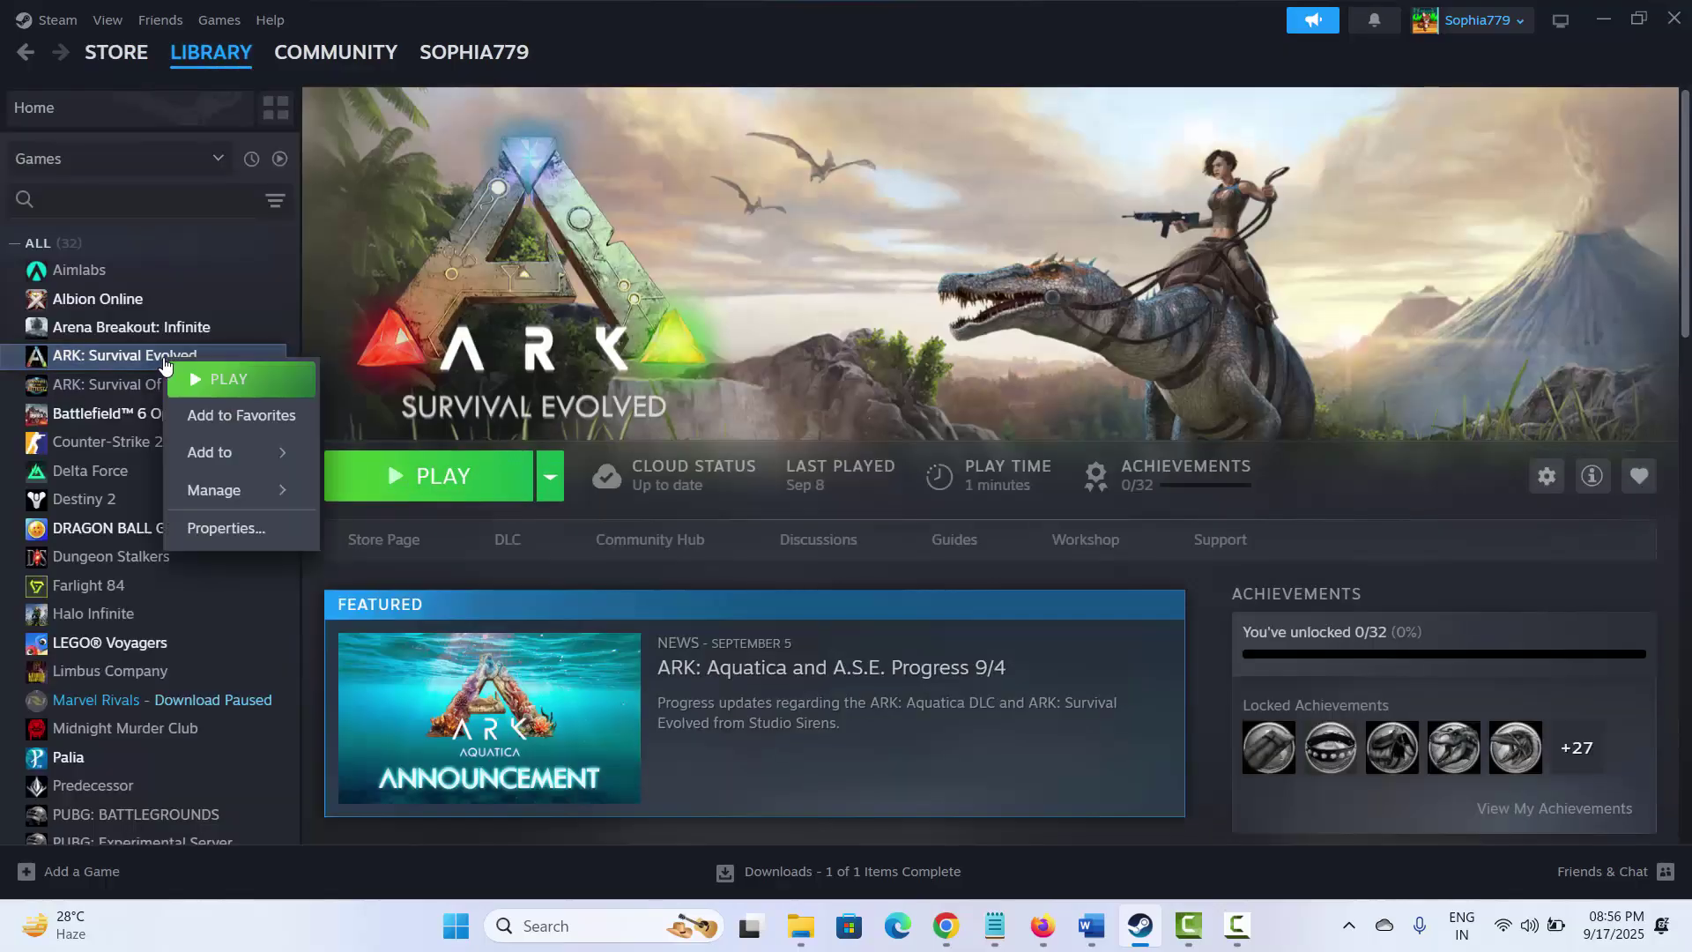
click(238, 529)
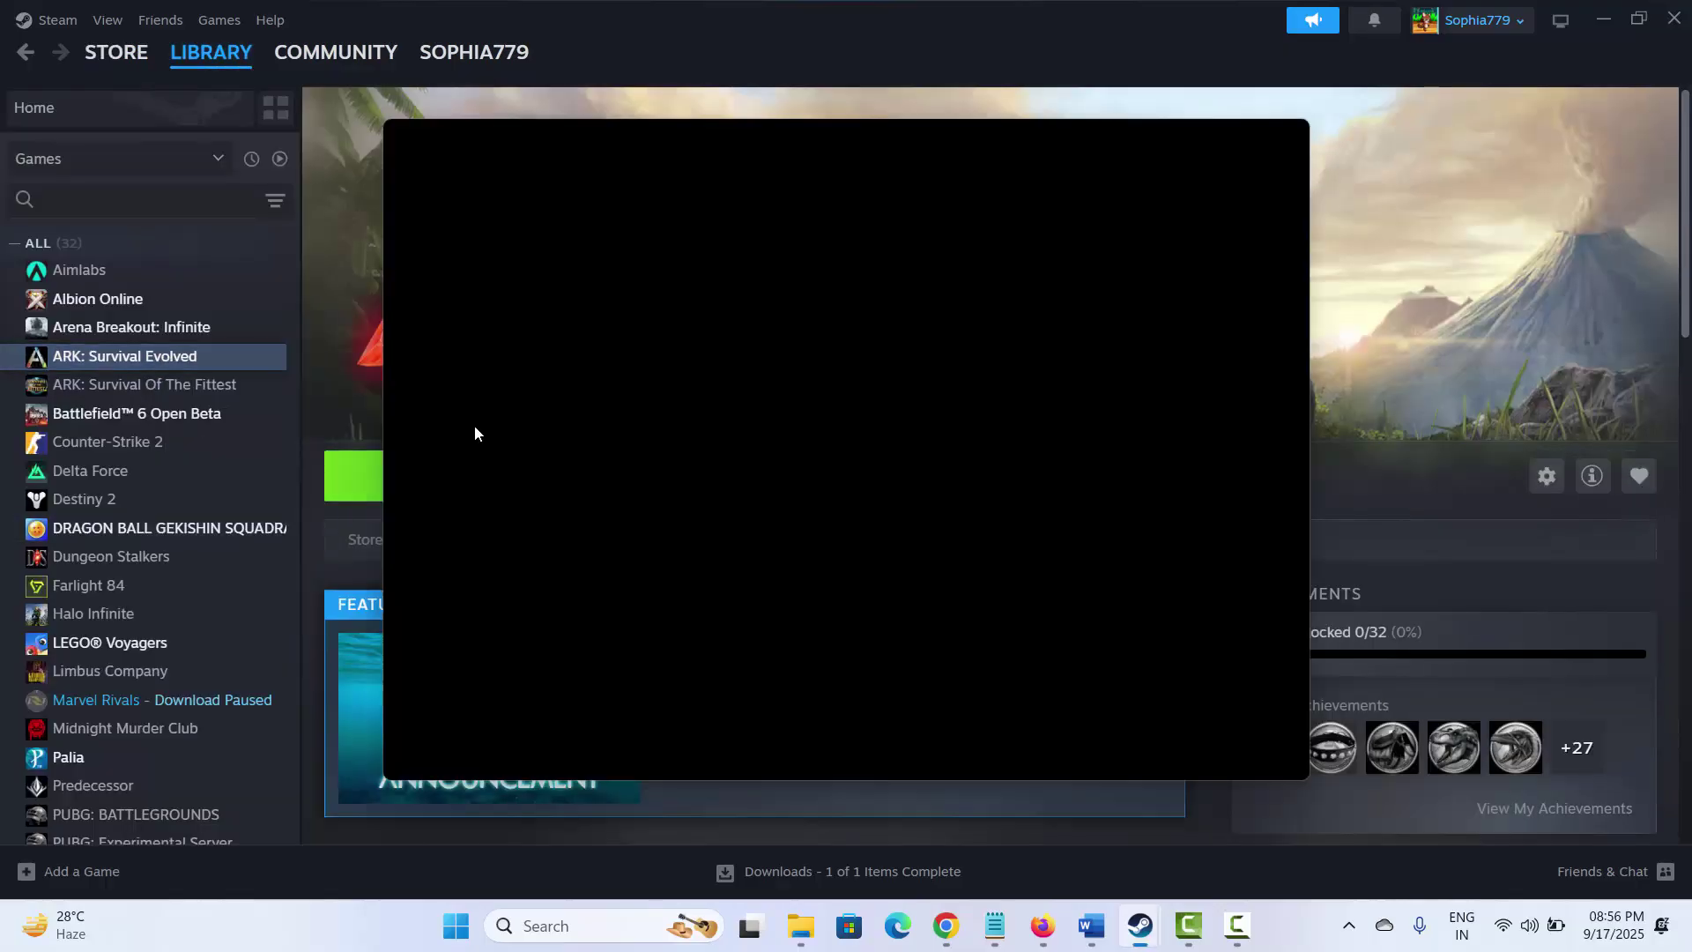
click(458, 332)
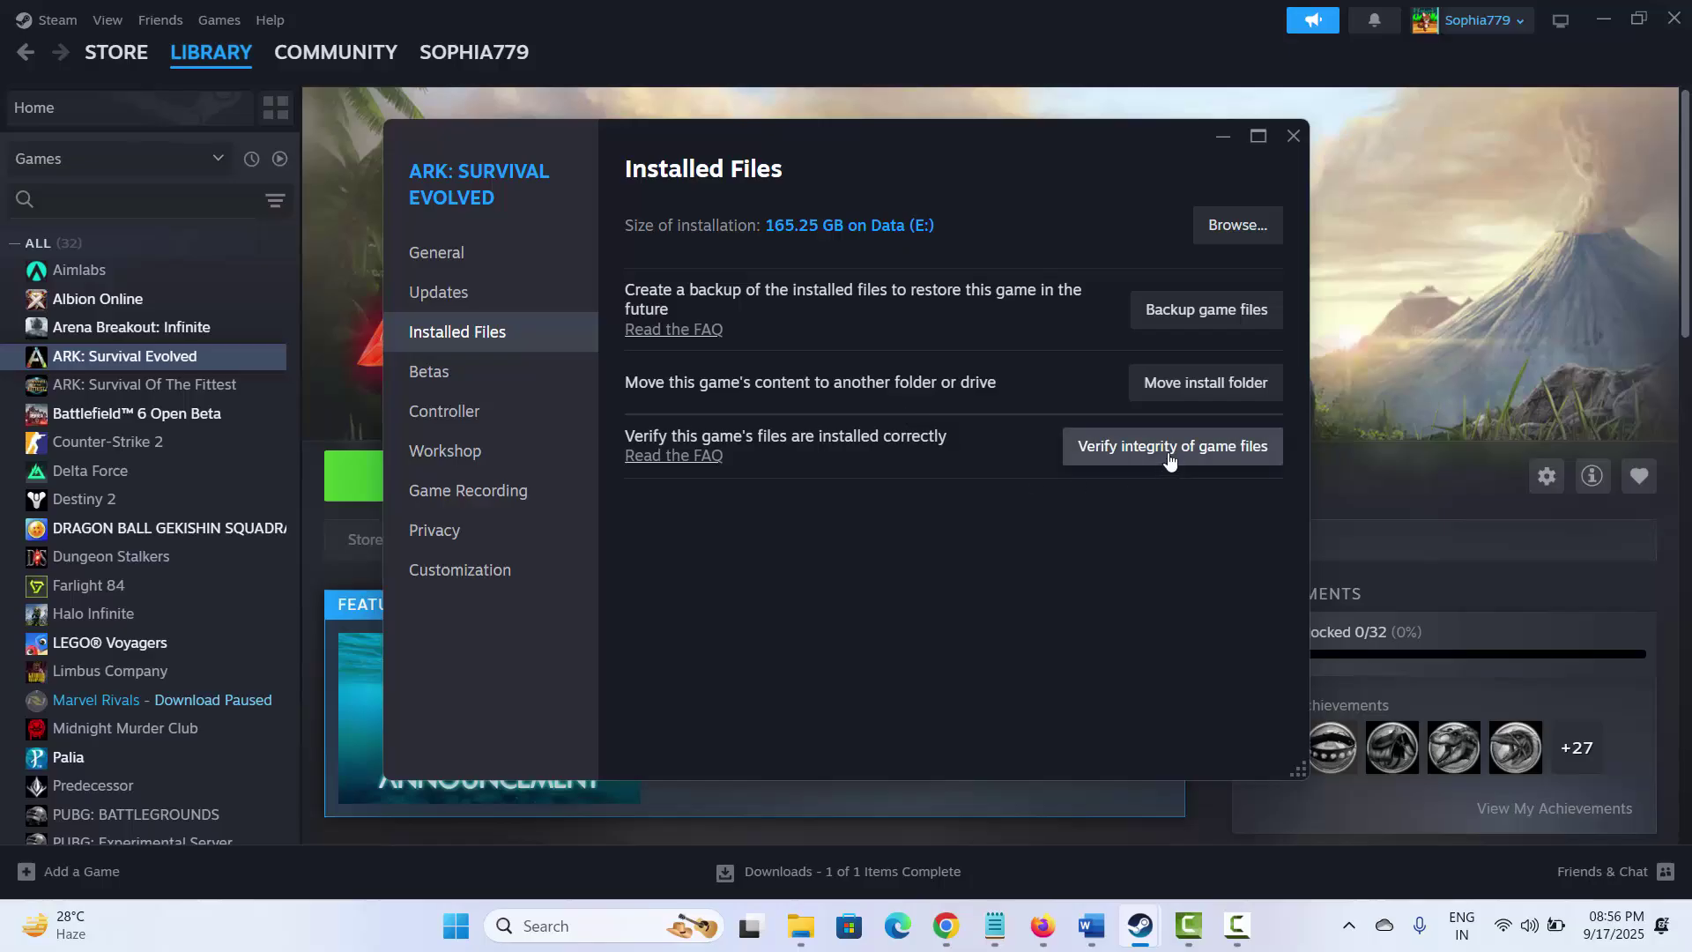
click(1292, 136)
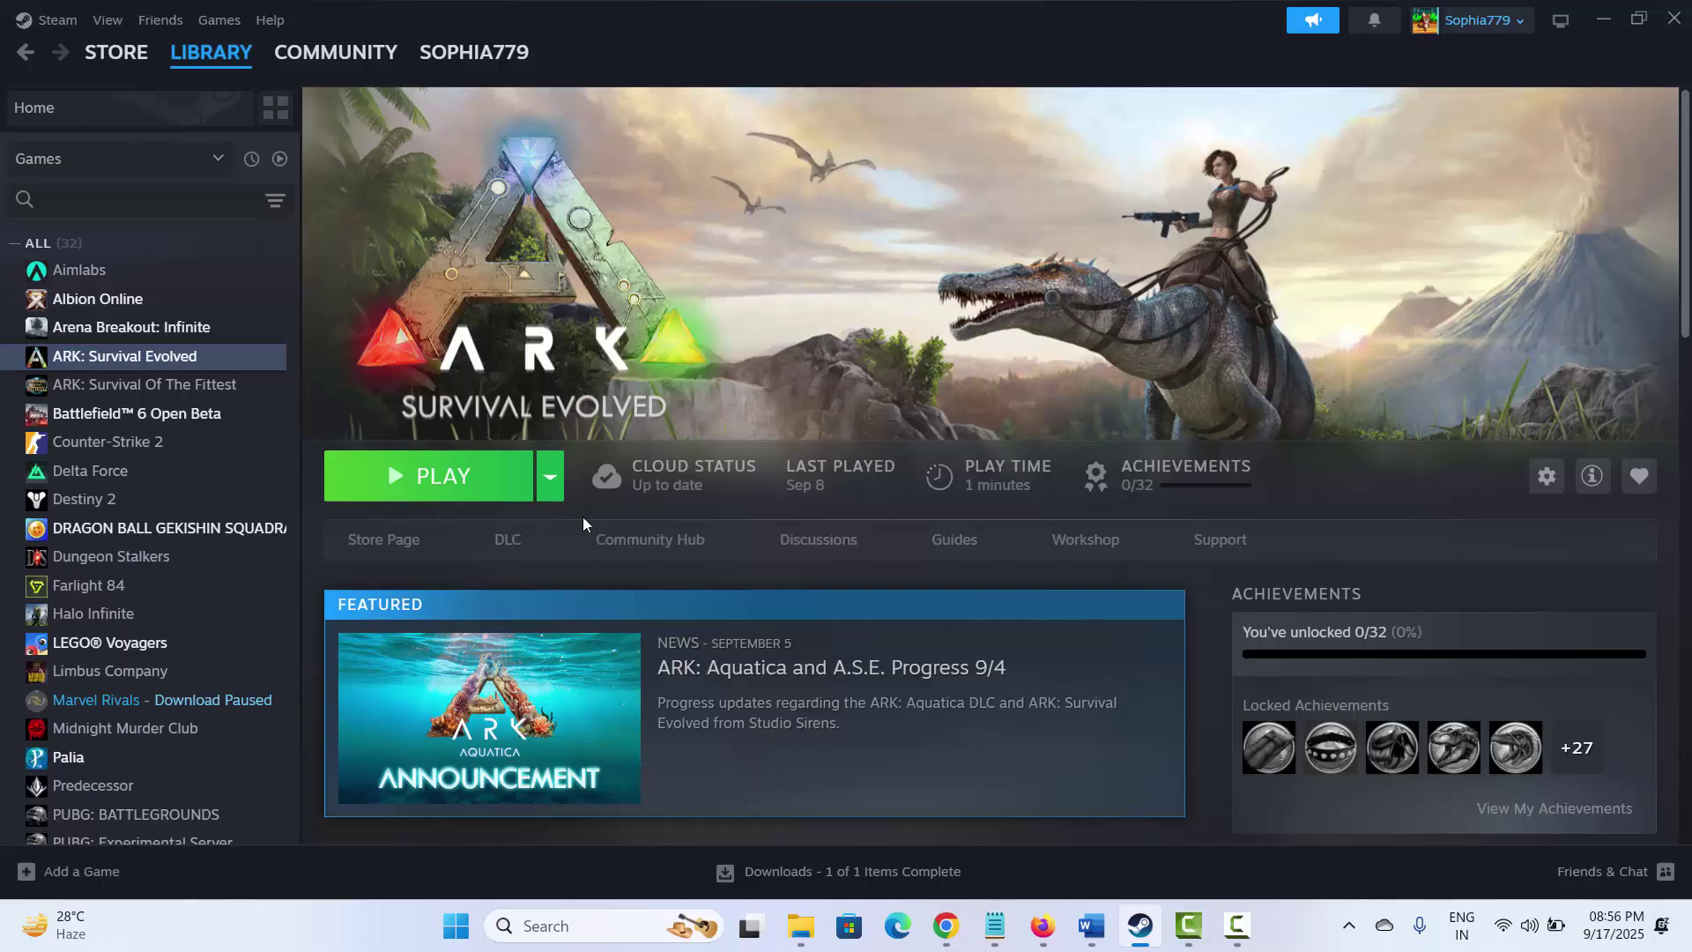
Select the Method 5: Modify Launch Options heading in the Word guide.
click(1142, 927)
scroll(538, 702, down, 3)
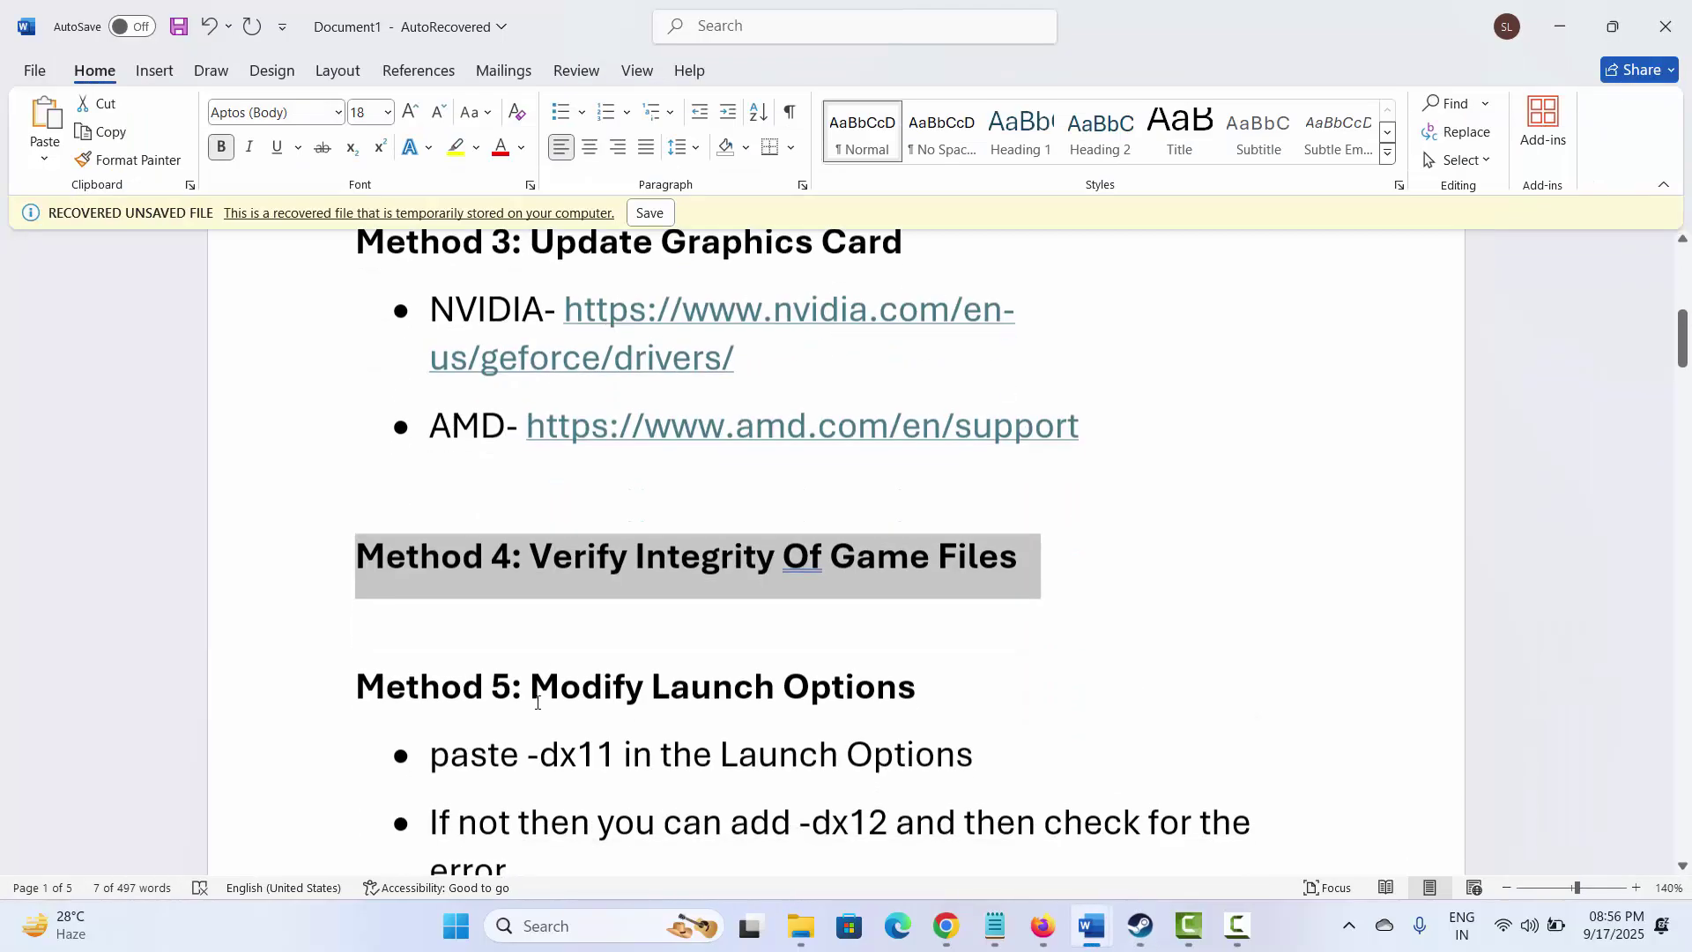
scroll(537, 702, down, 3)
click(322, 546)
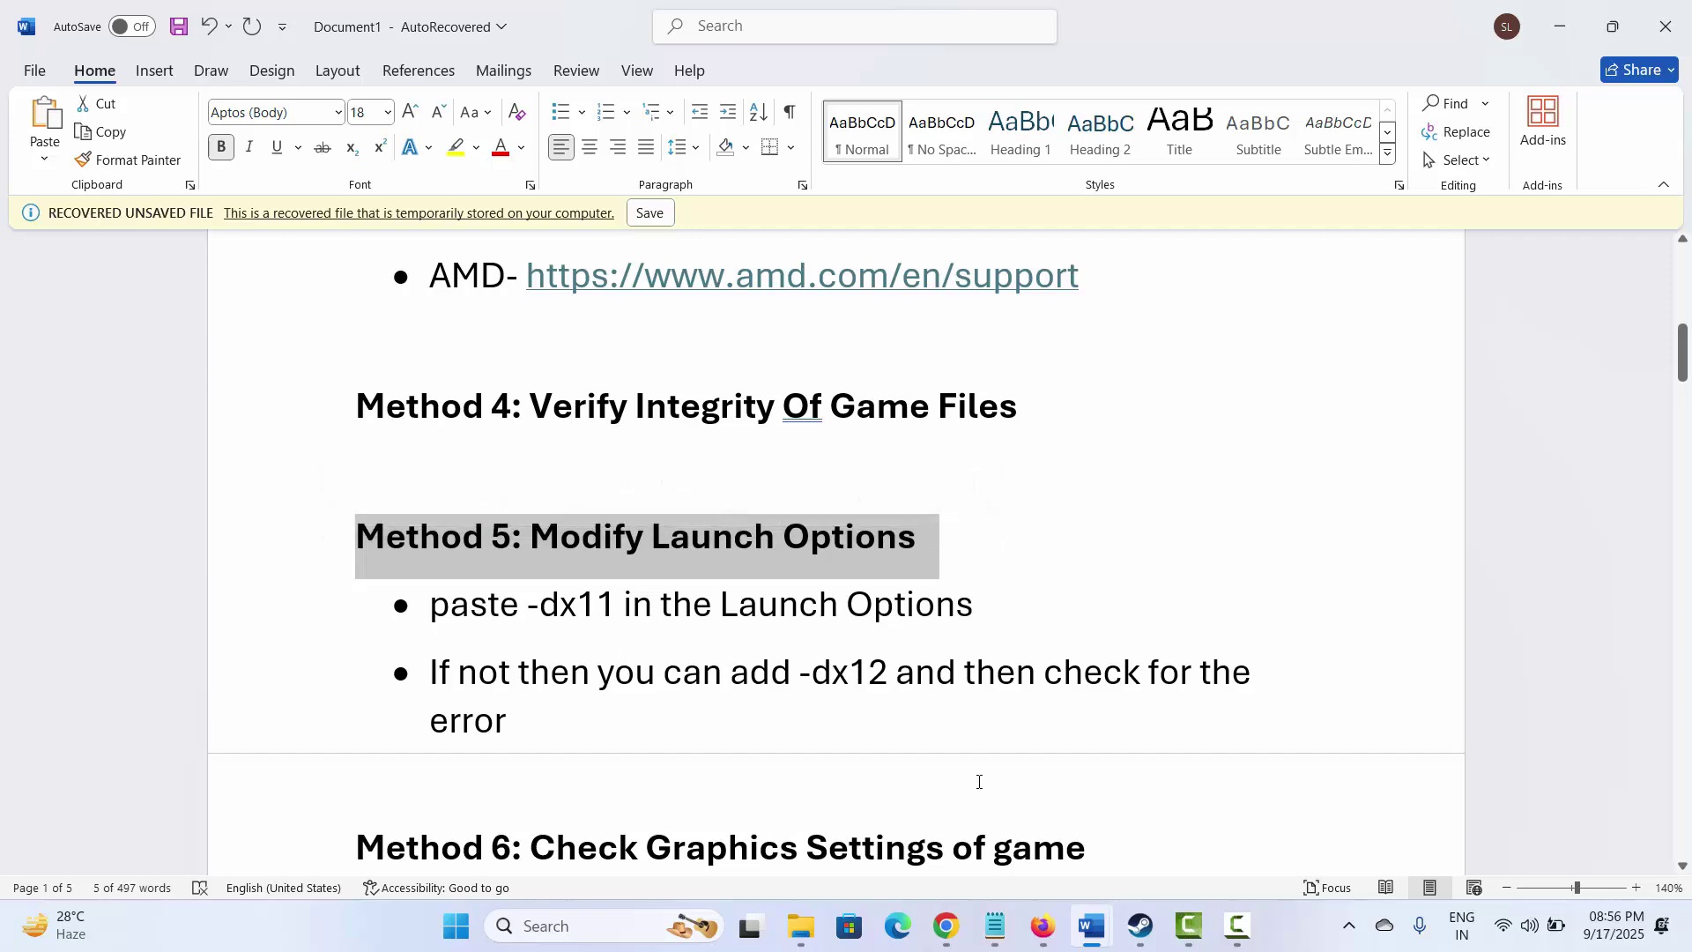
Change ARK: Survival Evolved's launch options from -dx11 to -dx12 and close Properties.
click(1140, 925)
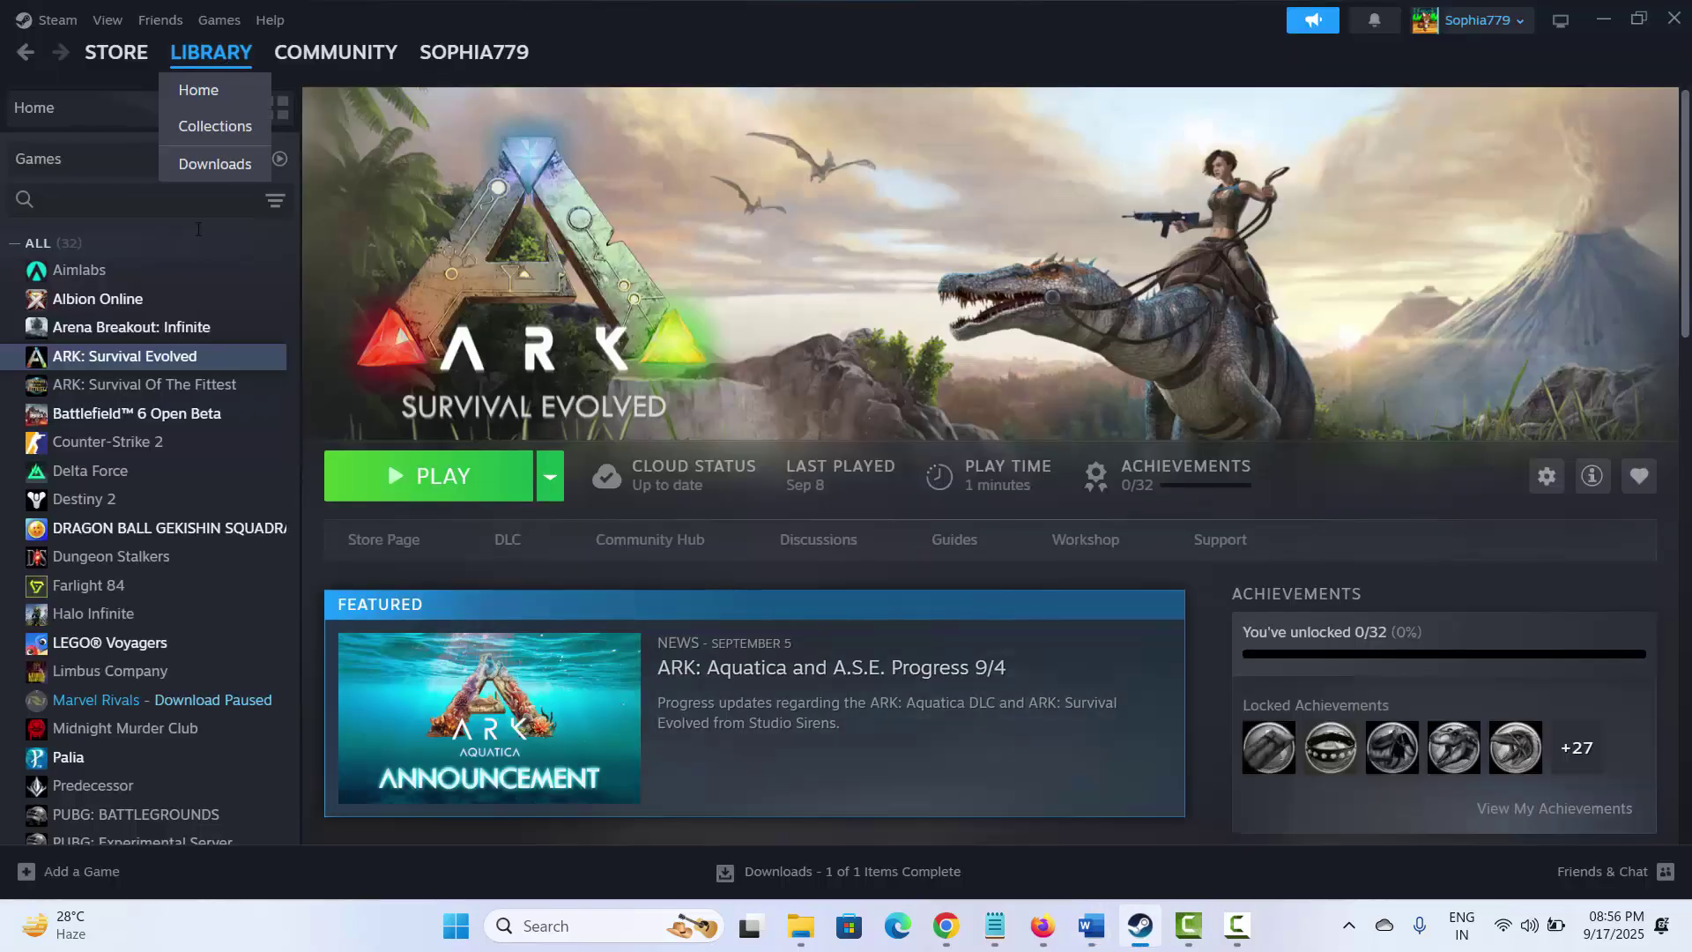
right_click(177, 362)
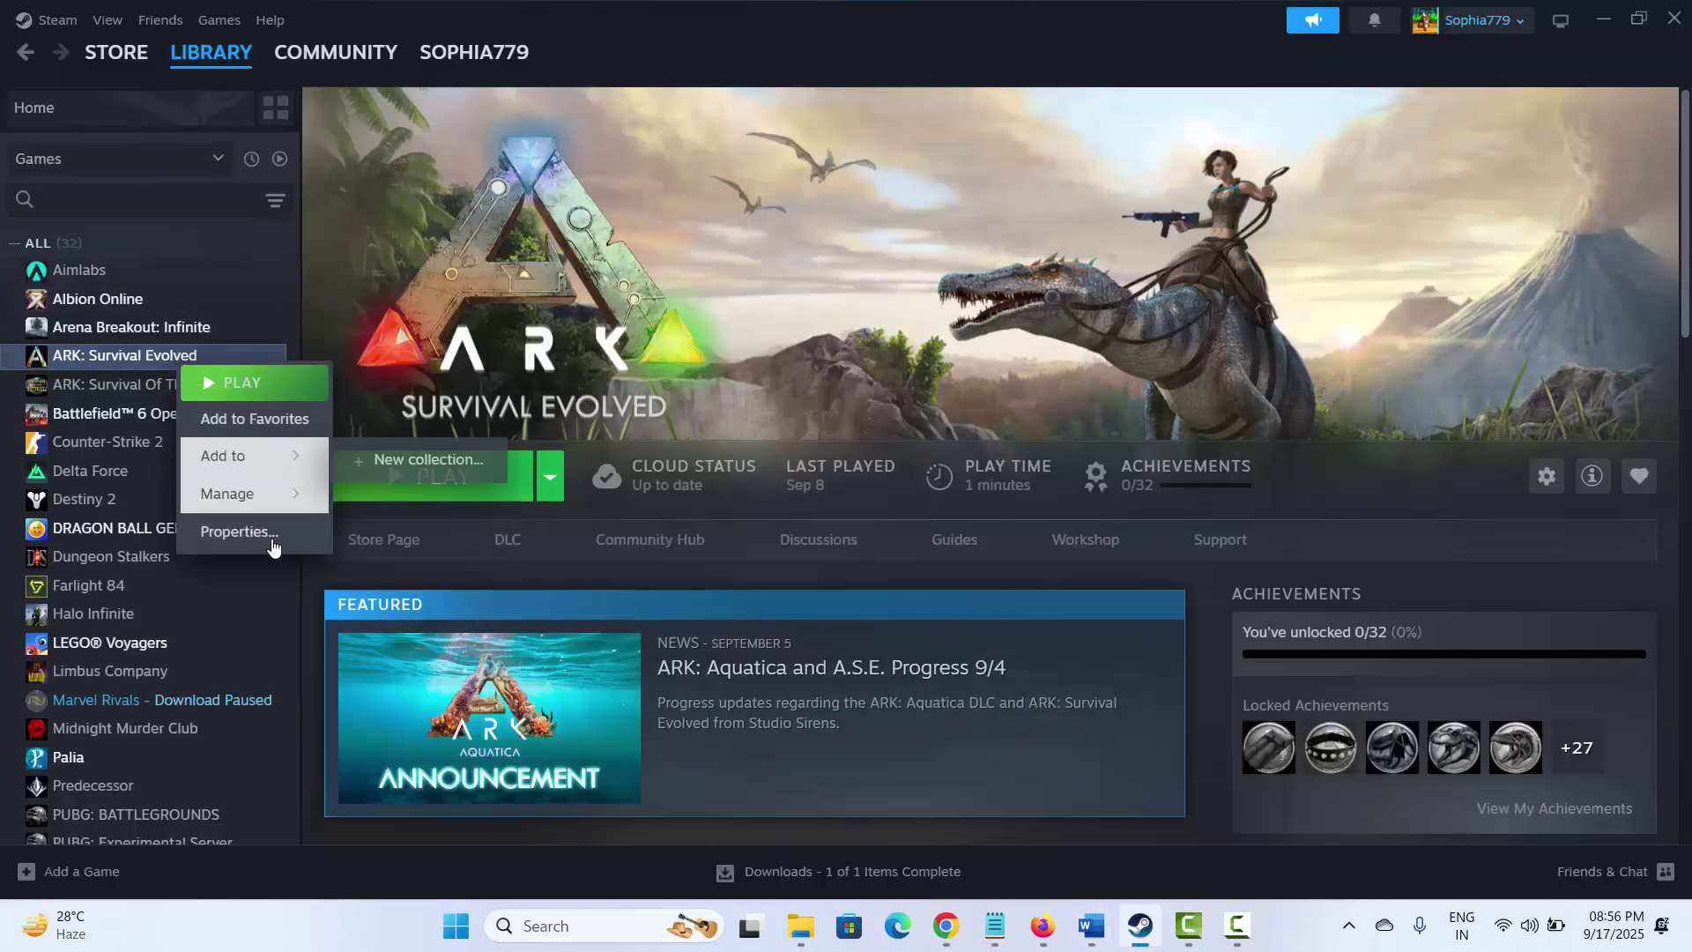
click(272, 539)
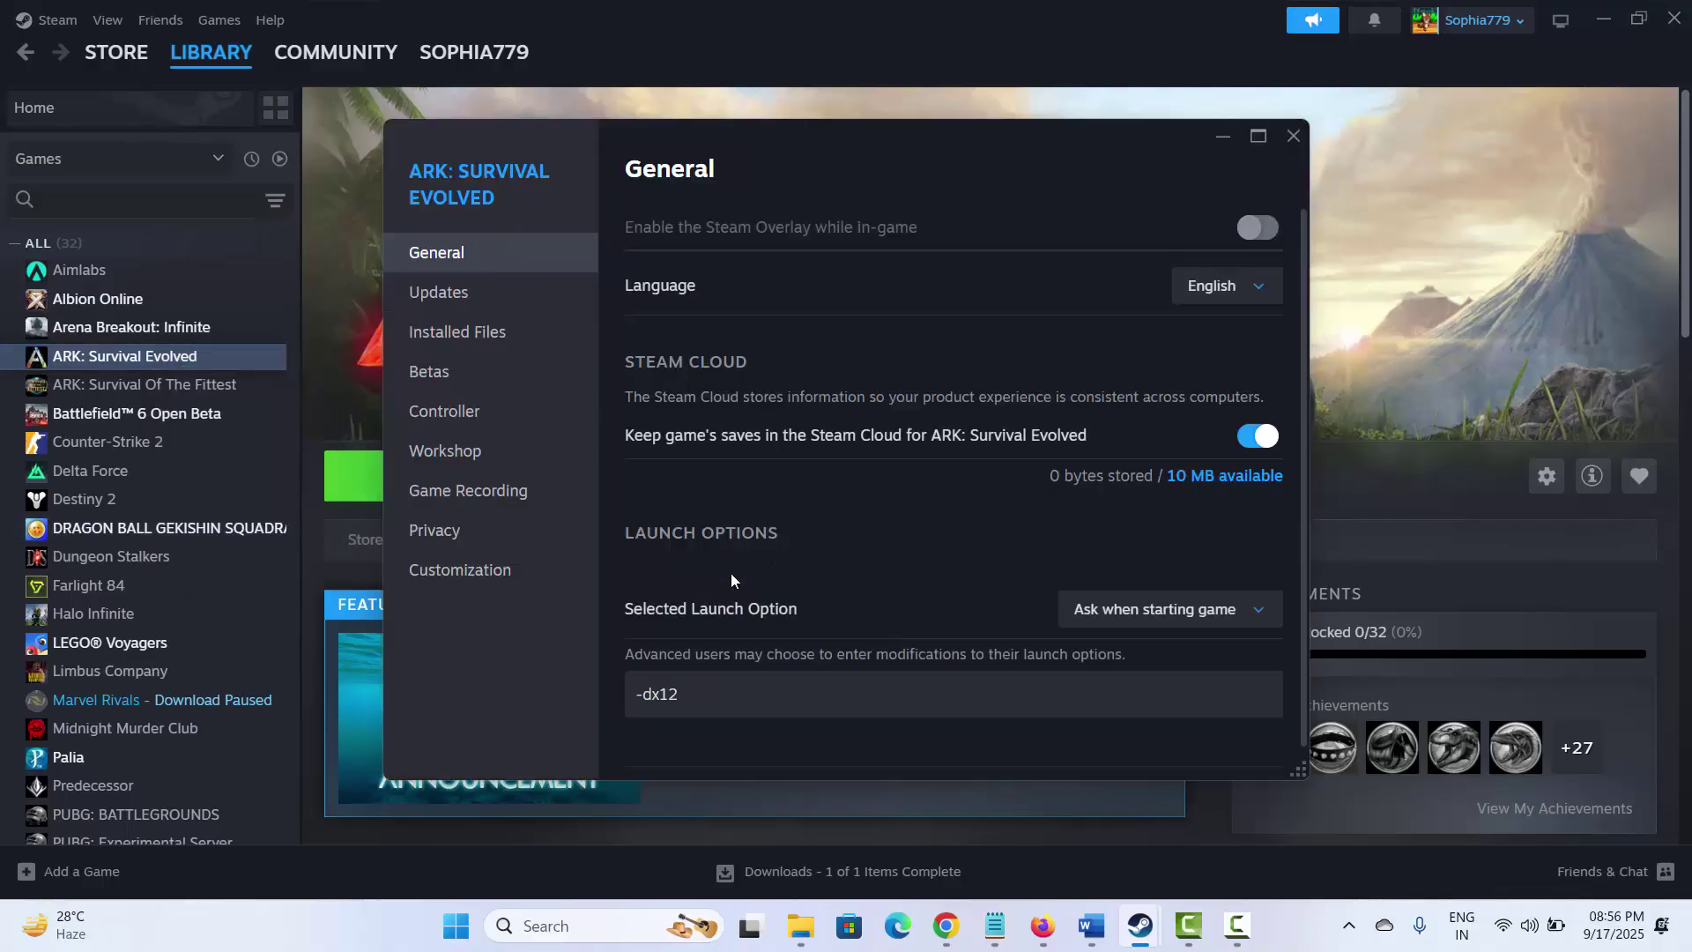
click(704, 693)
key(BackSpace)
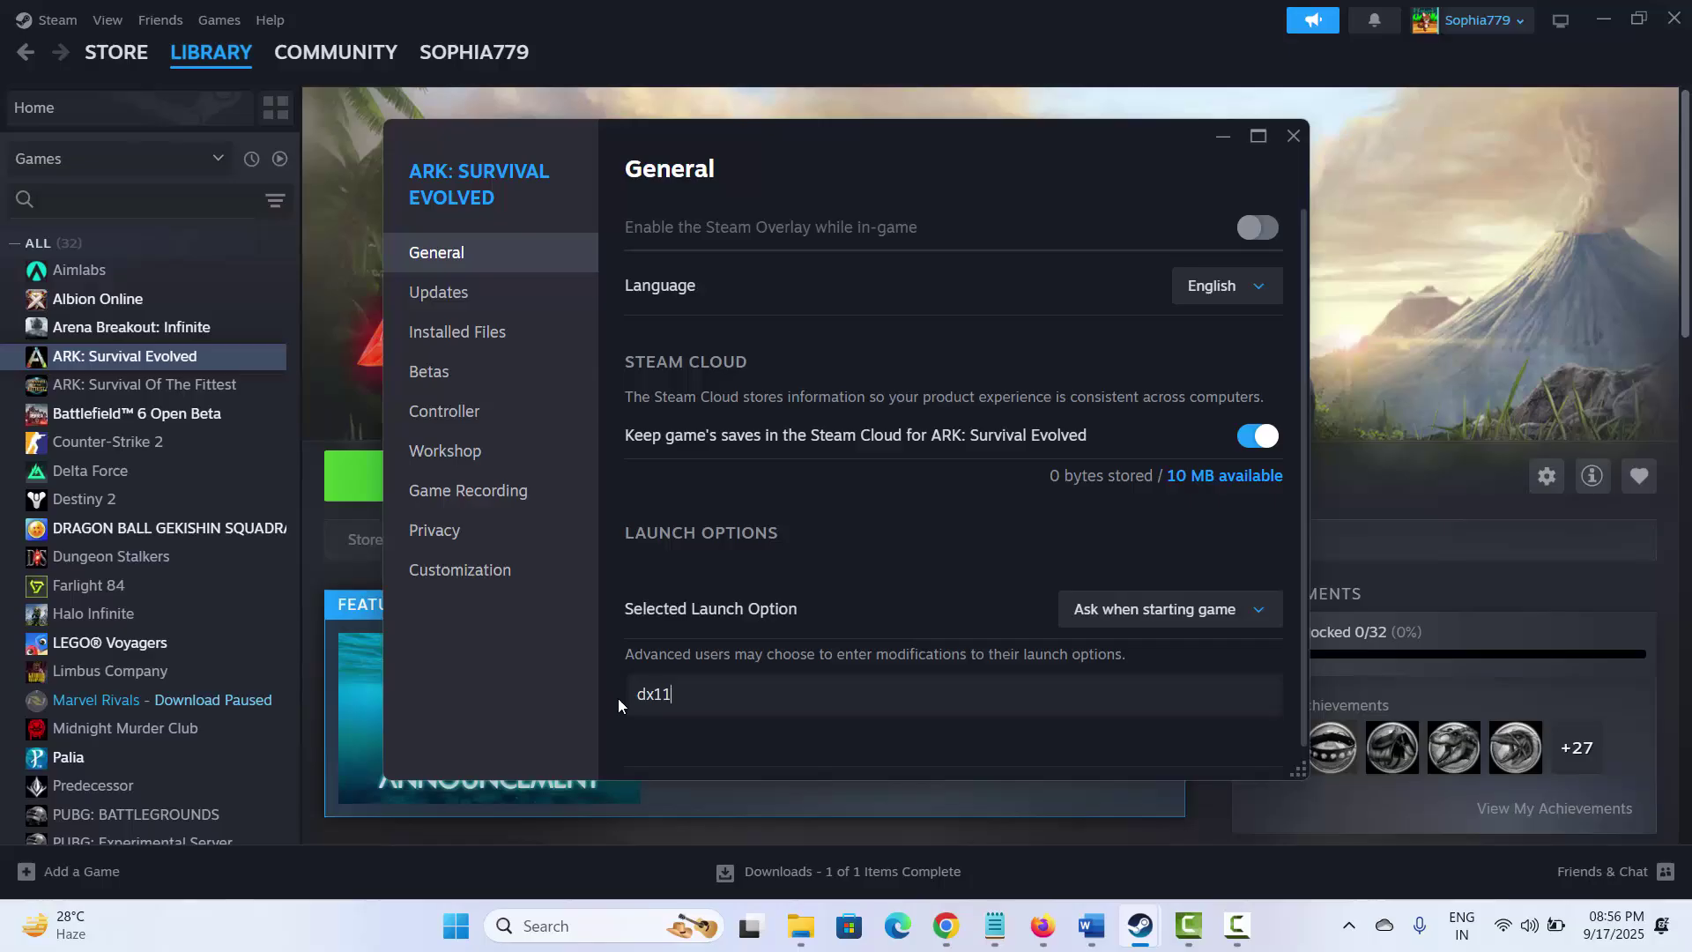
text(-)
key(BackSpace)
text(2)
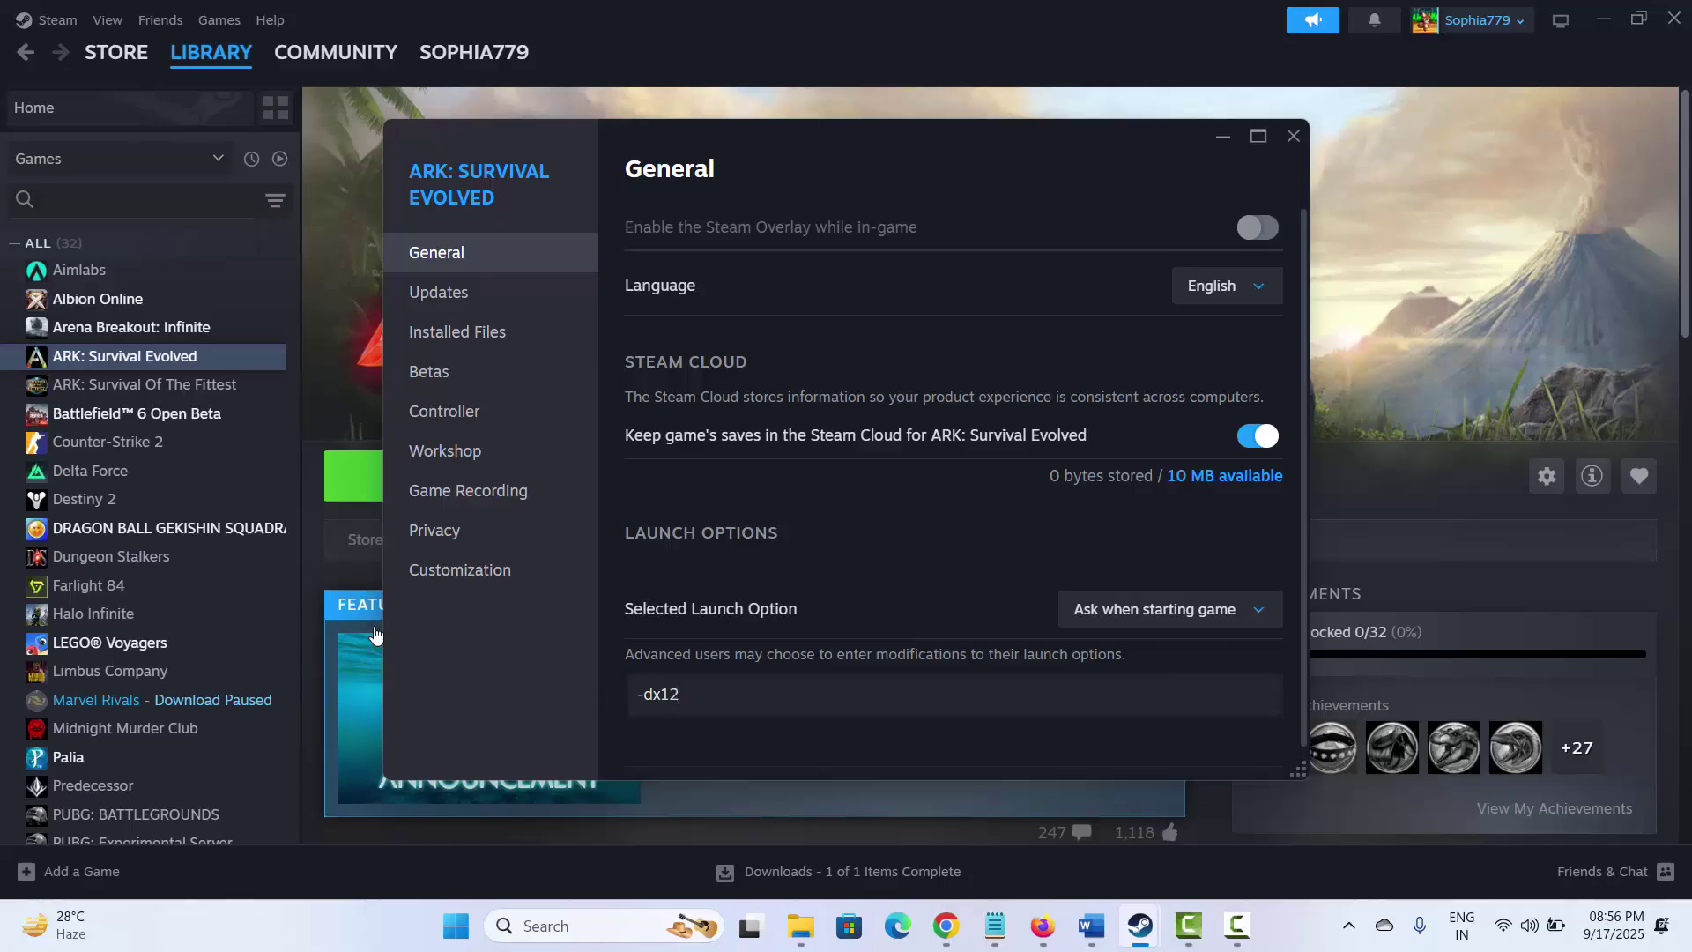
click(1287, 145)
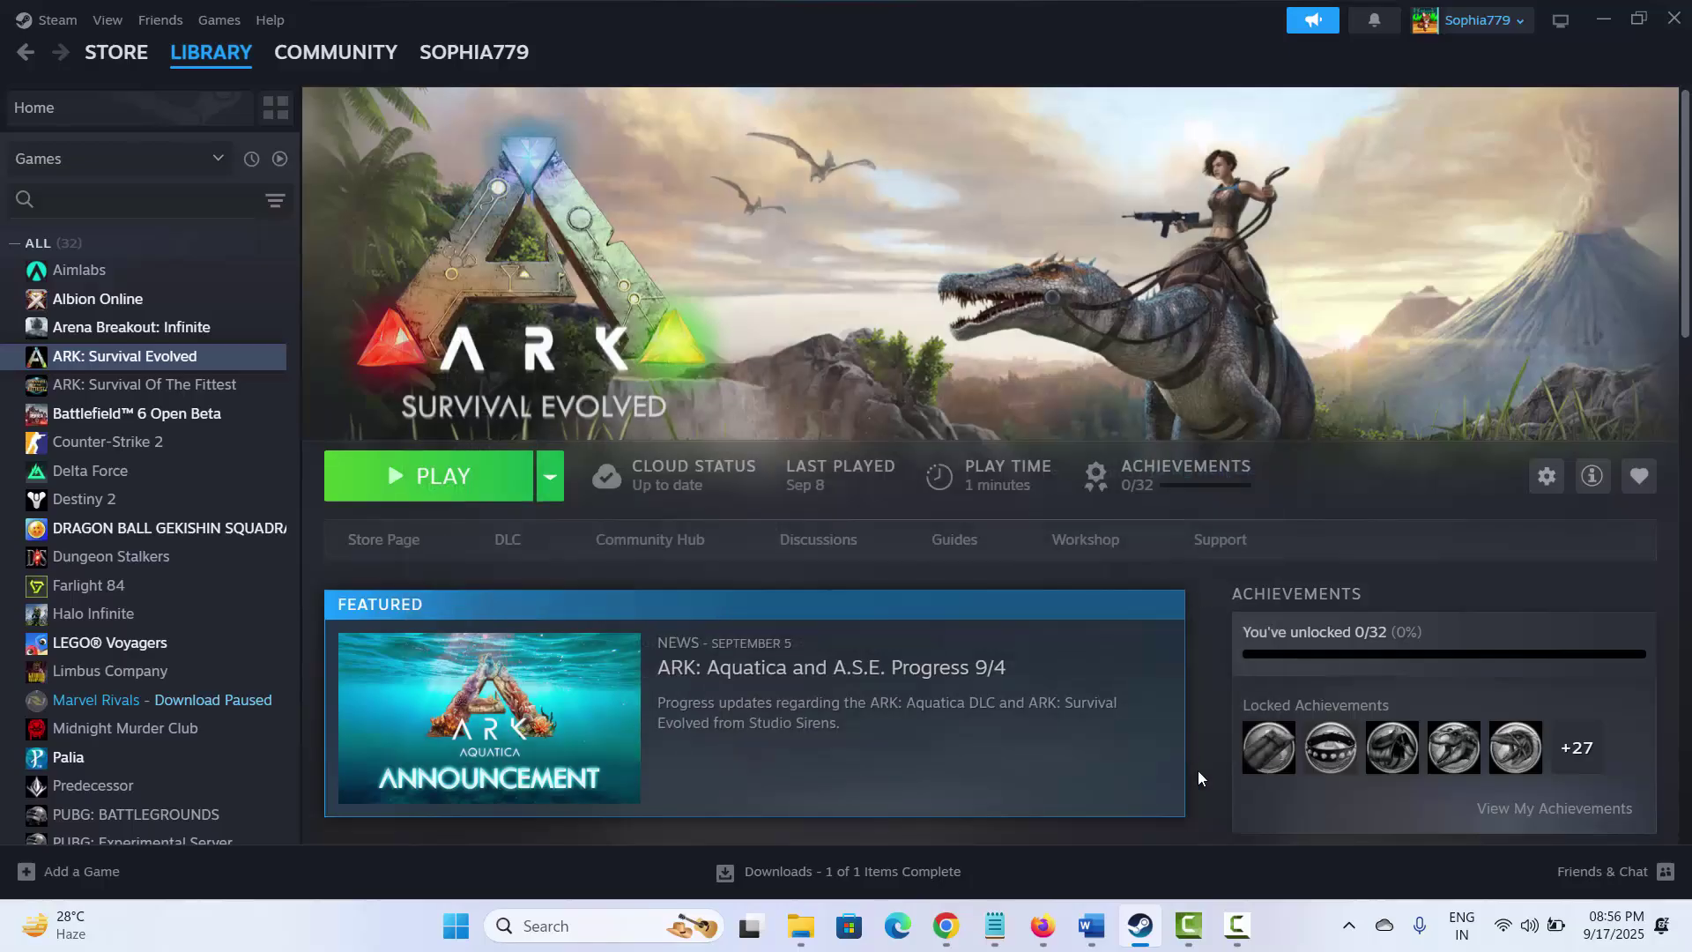
click(1146, 935)
Select the Method 6 heading and highlight V-Sync in its graphics paragraph.
scroll(401, 721, down, 2)
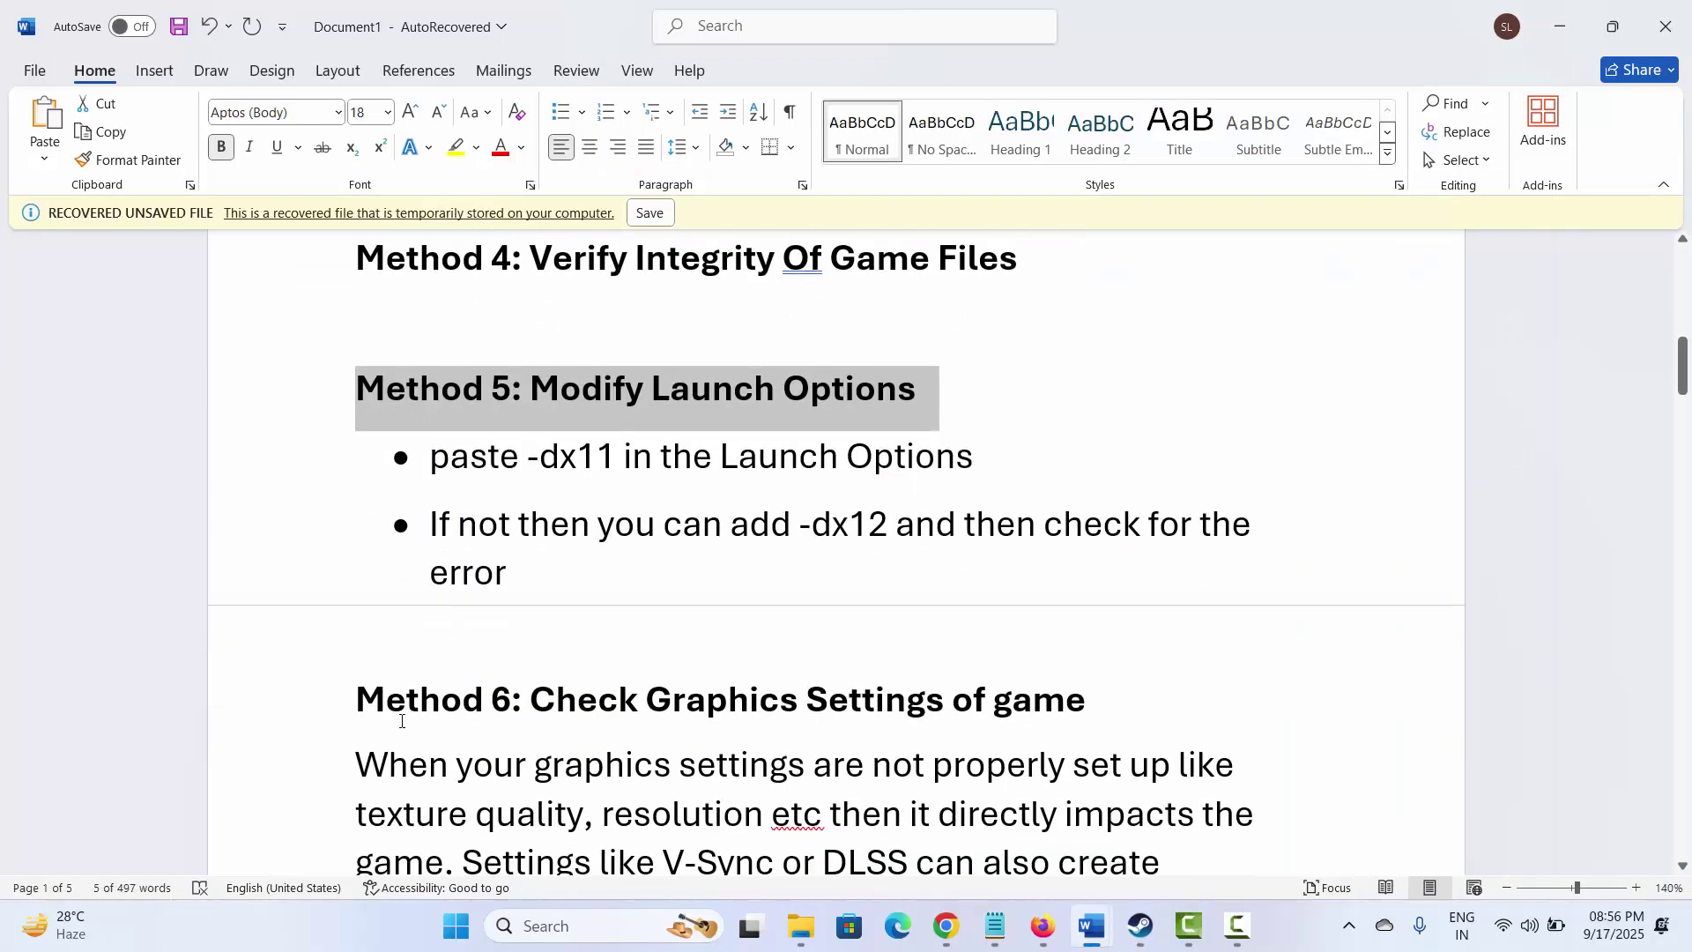
click(288, 730)
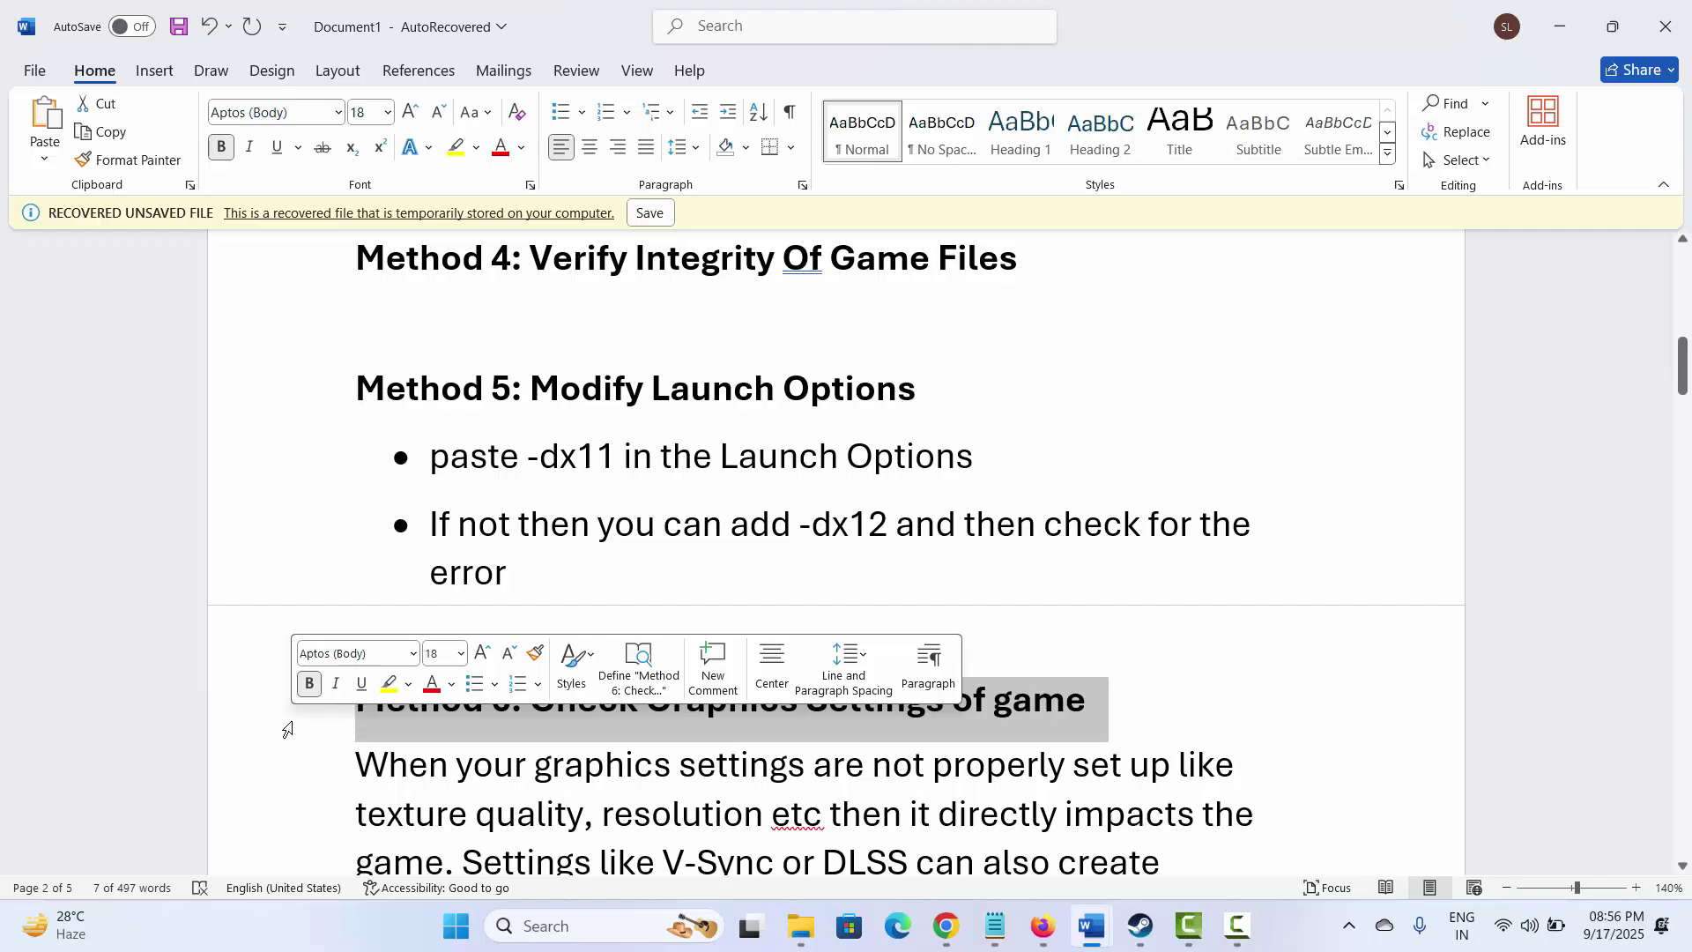
scroll(393, 700, down, 3)
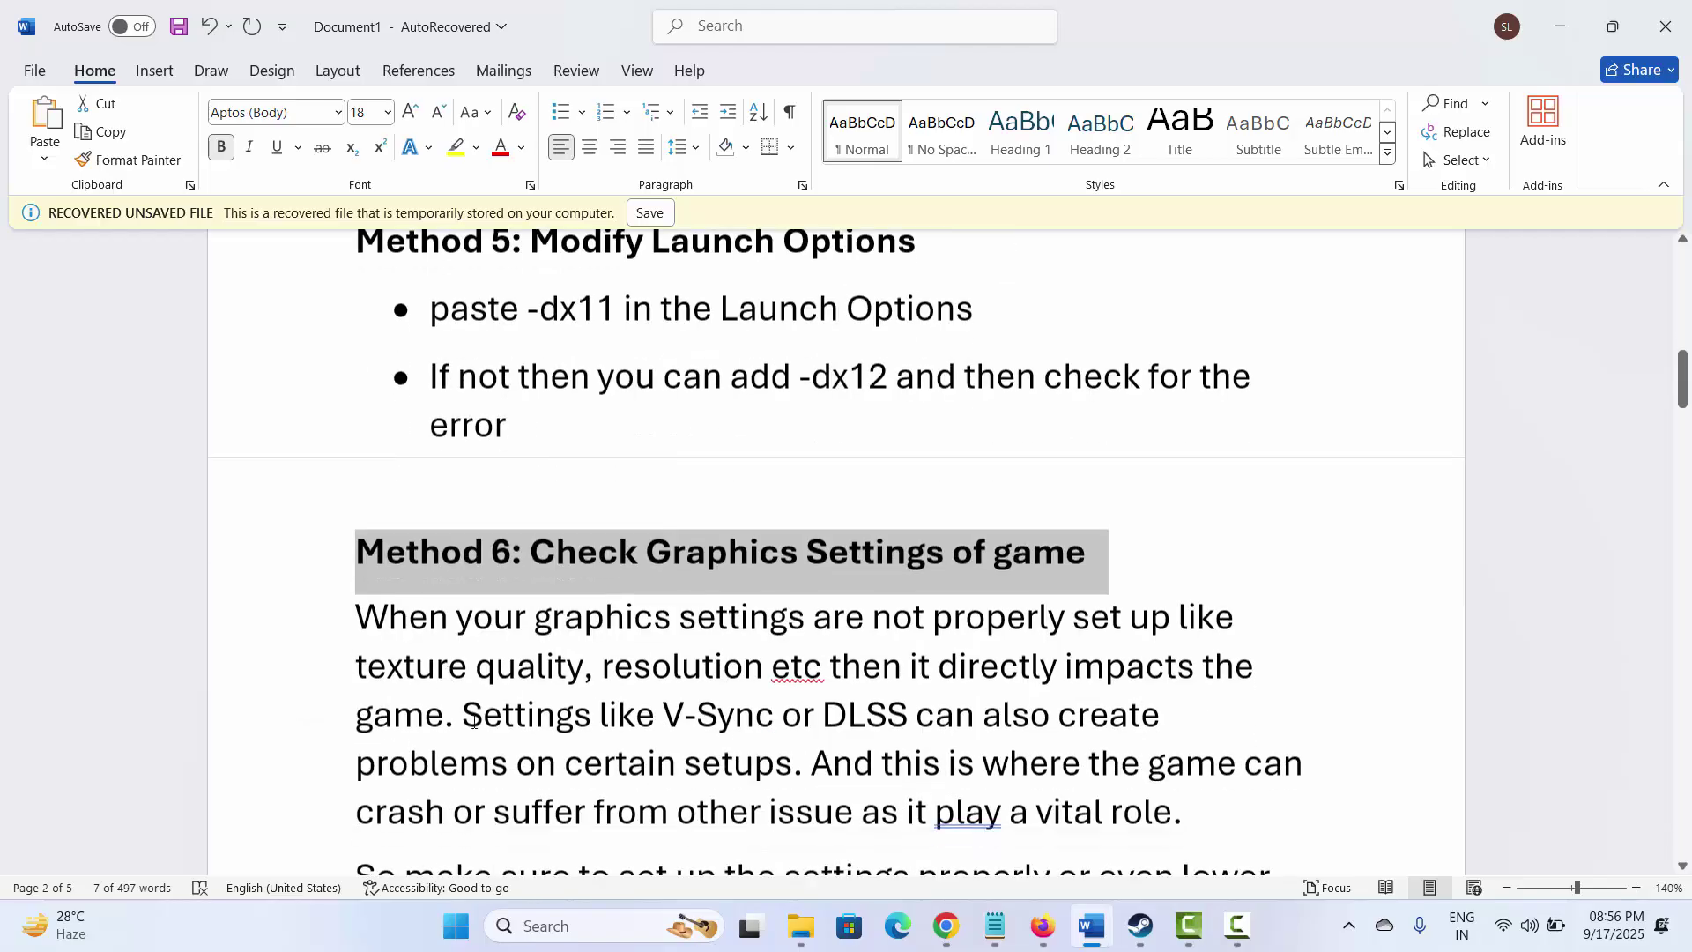
scroll(713, 565, down, 2)
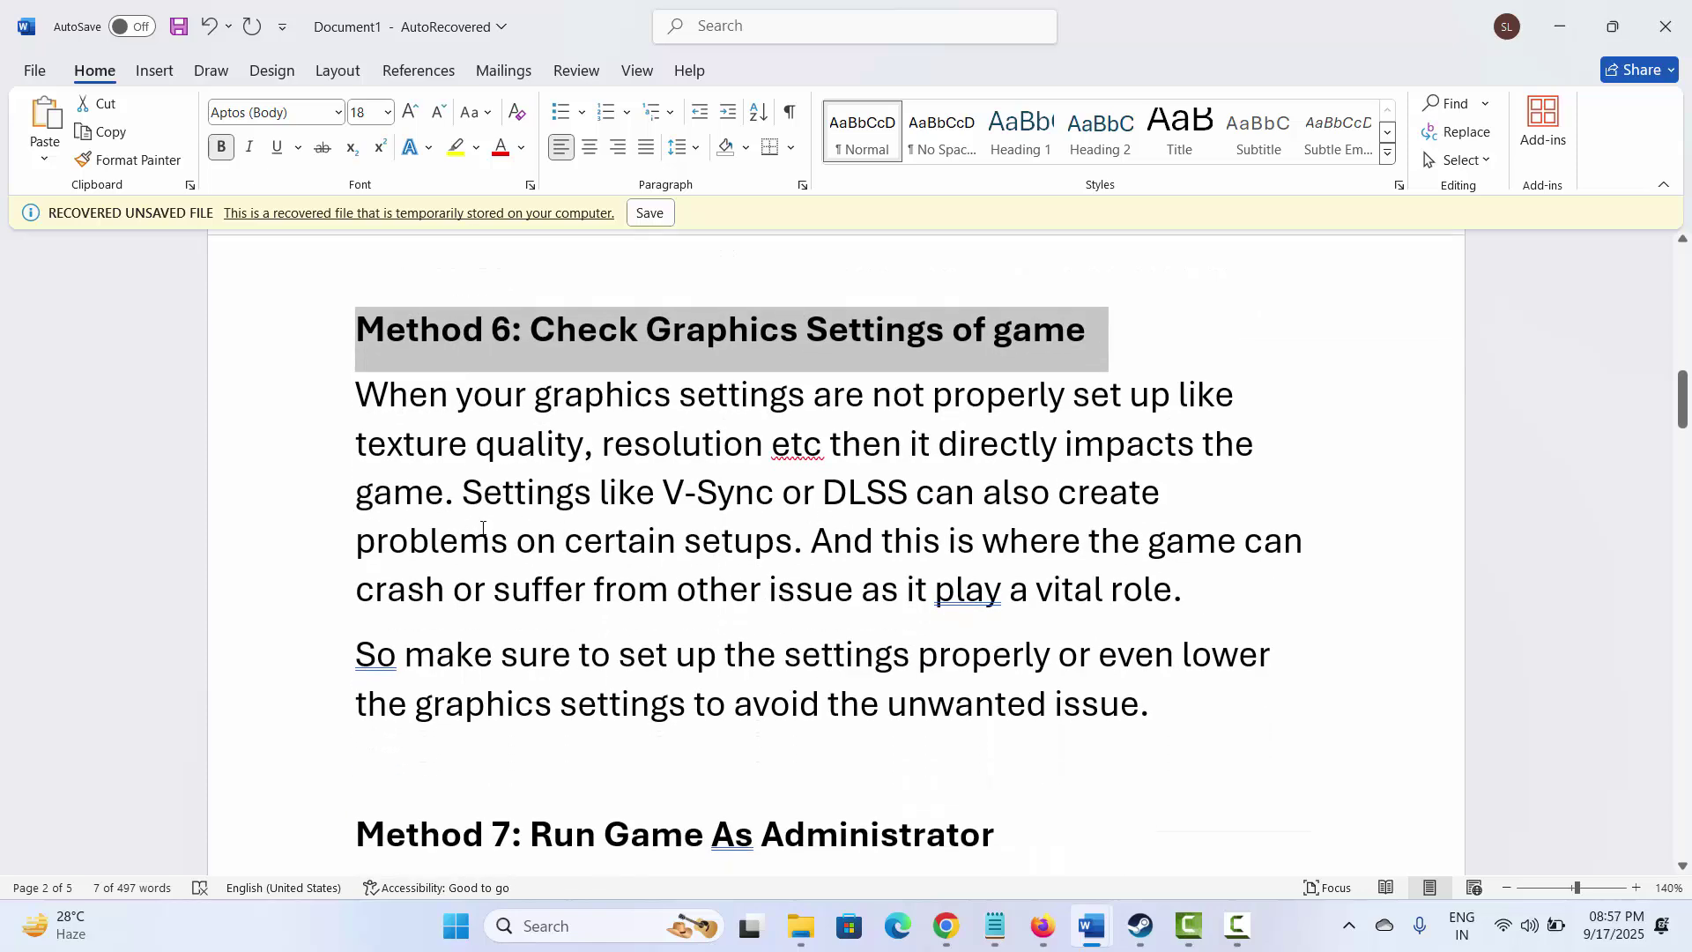
click(550, 505)
drag(663, 494, 756, 493)
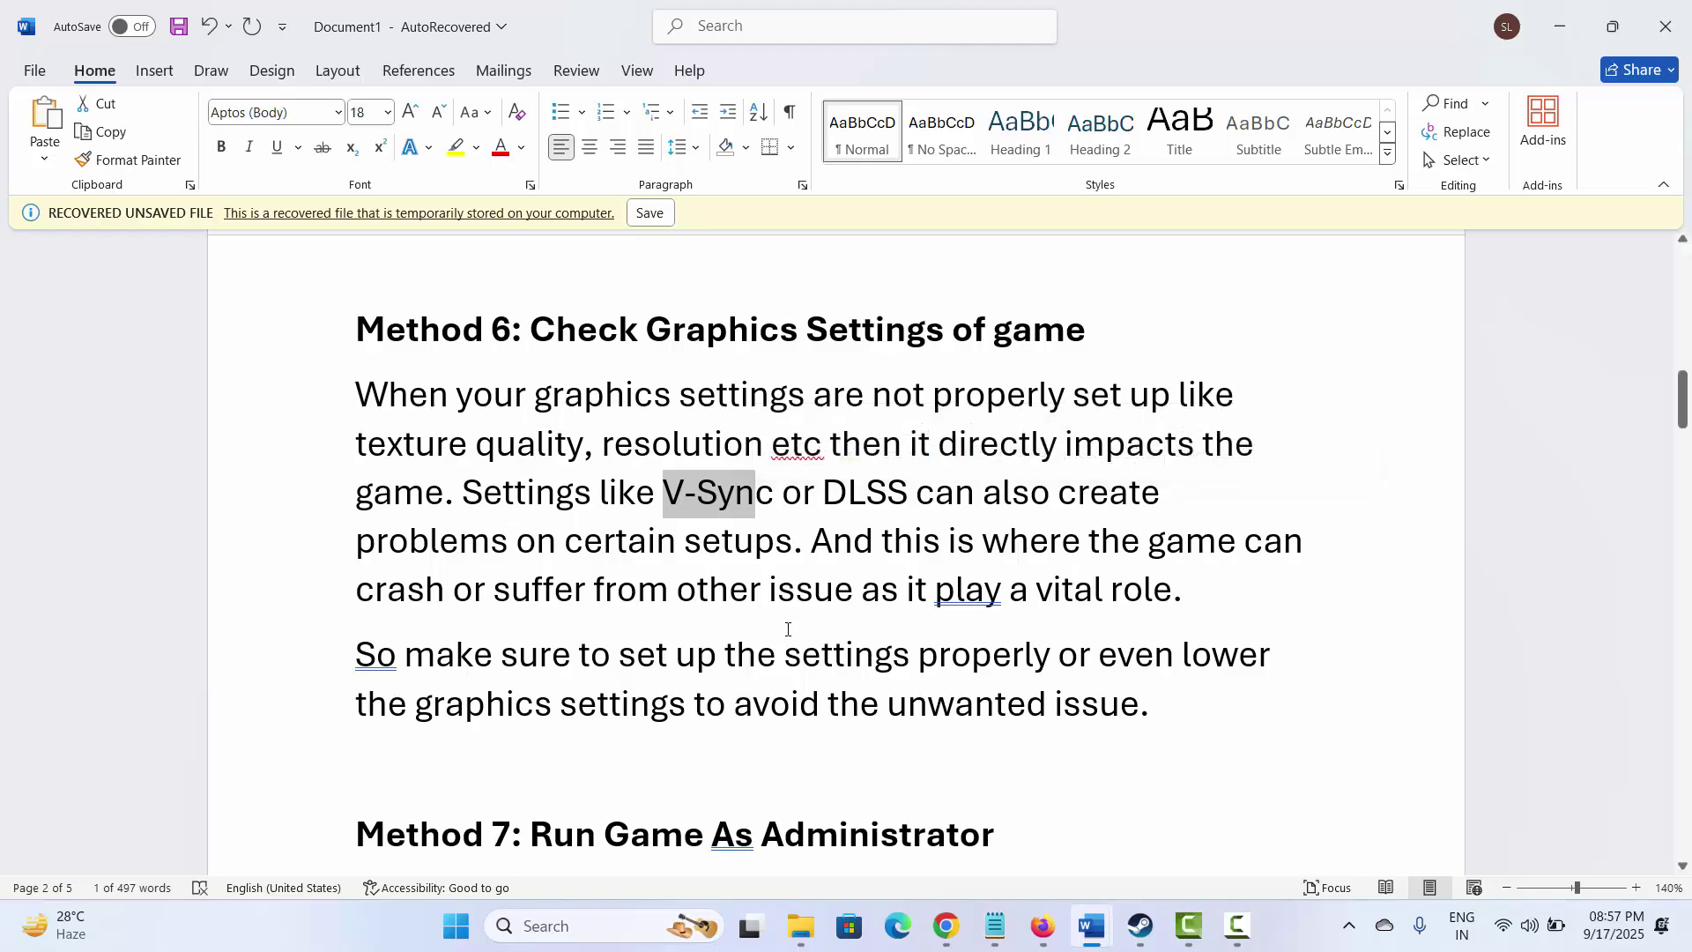
Select the Method 7: Run Game As Administrator heading.
scroll(705, 656, down, 5)
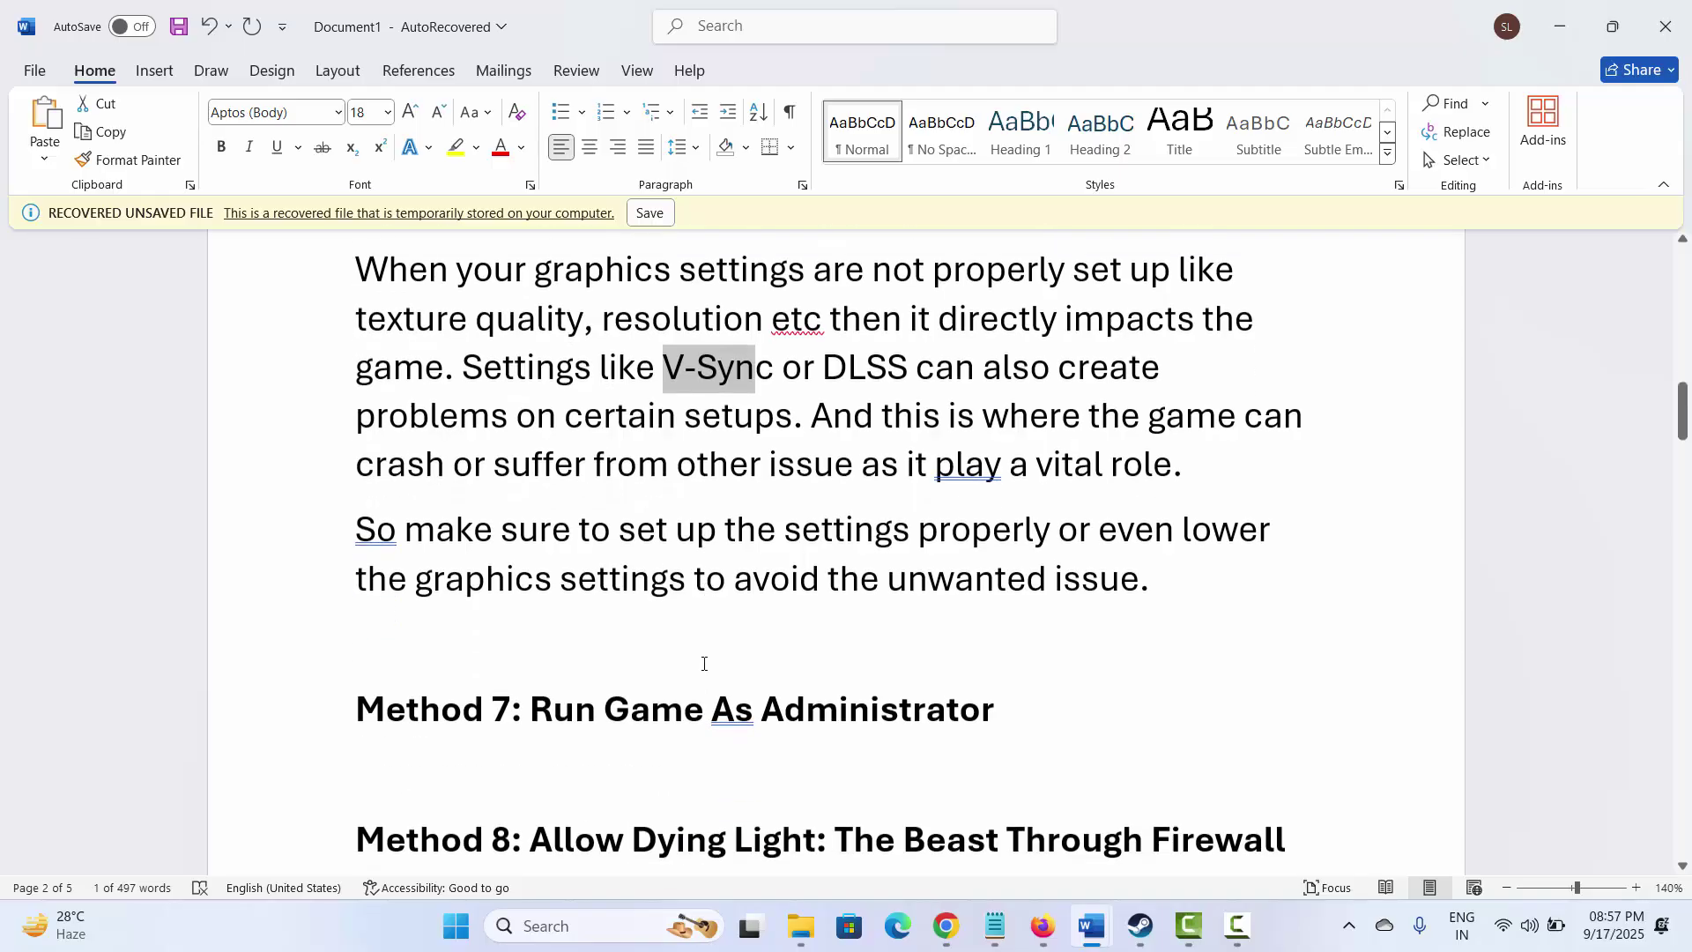
click(326, 564)
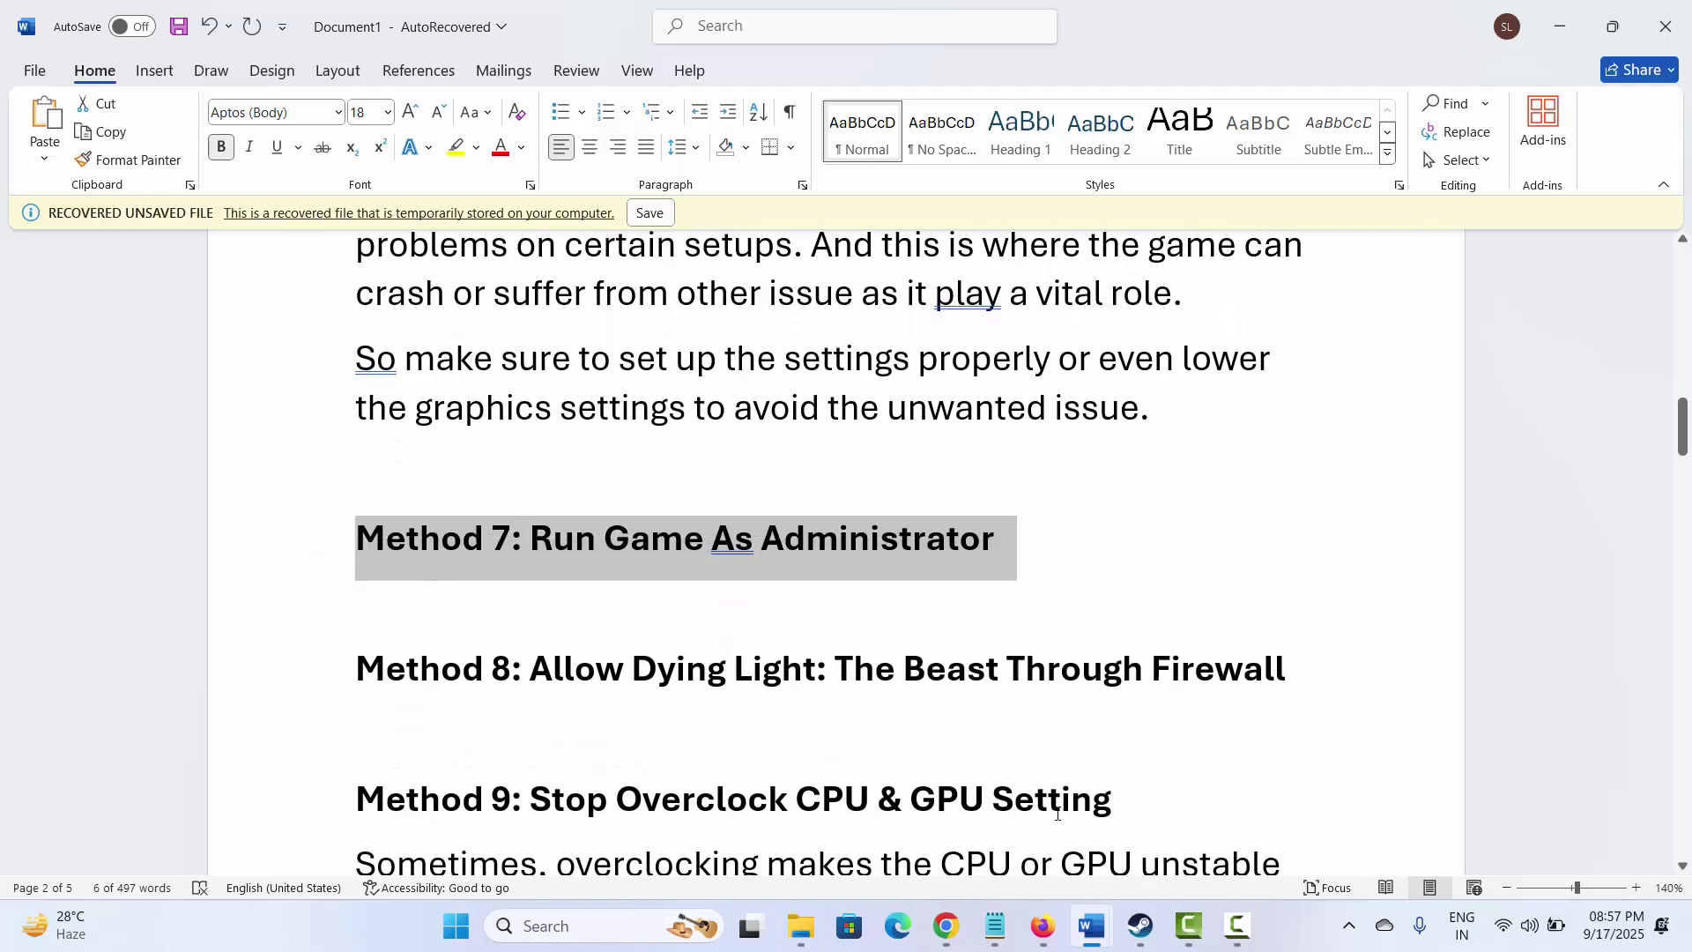
click(1140, 925)
Browse ARK: Survival Evolved's local files from its Steam Manage menu.
mouse_move(214, 64)
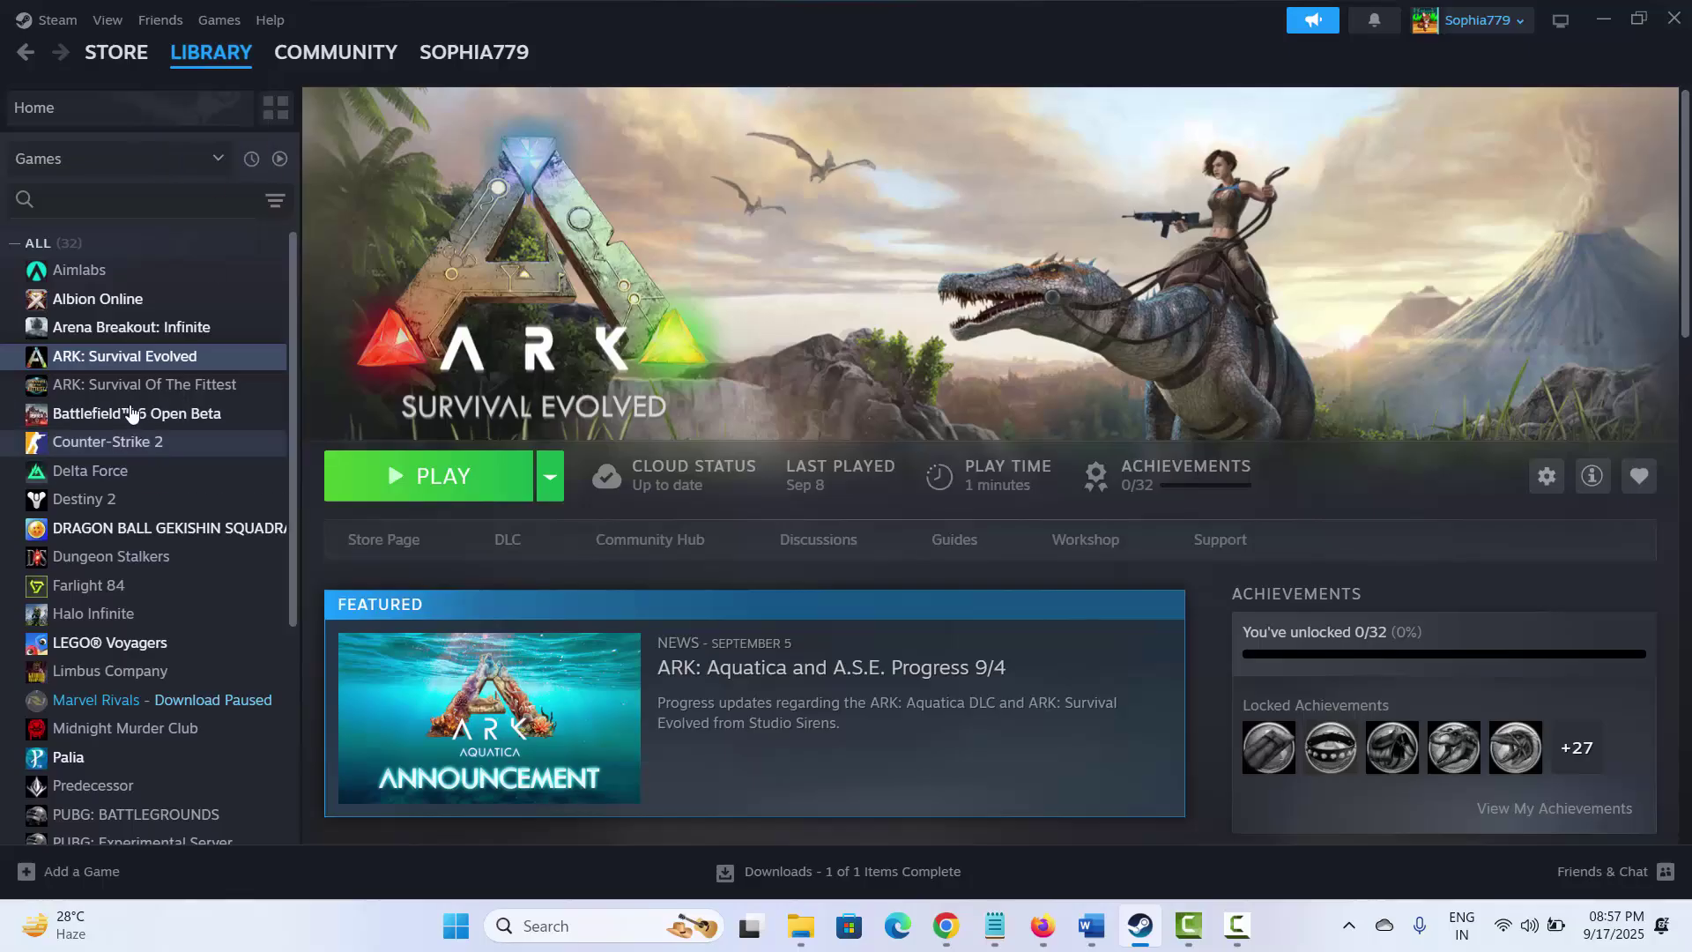
right_click(139, 363)
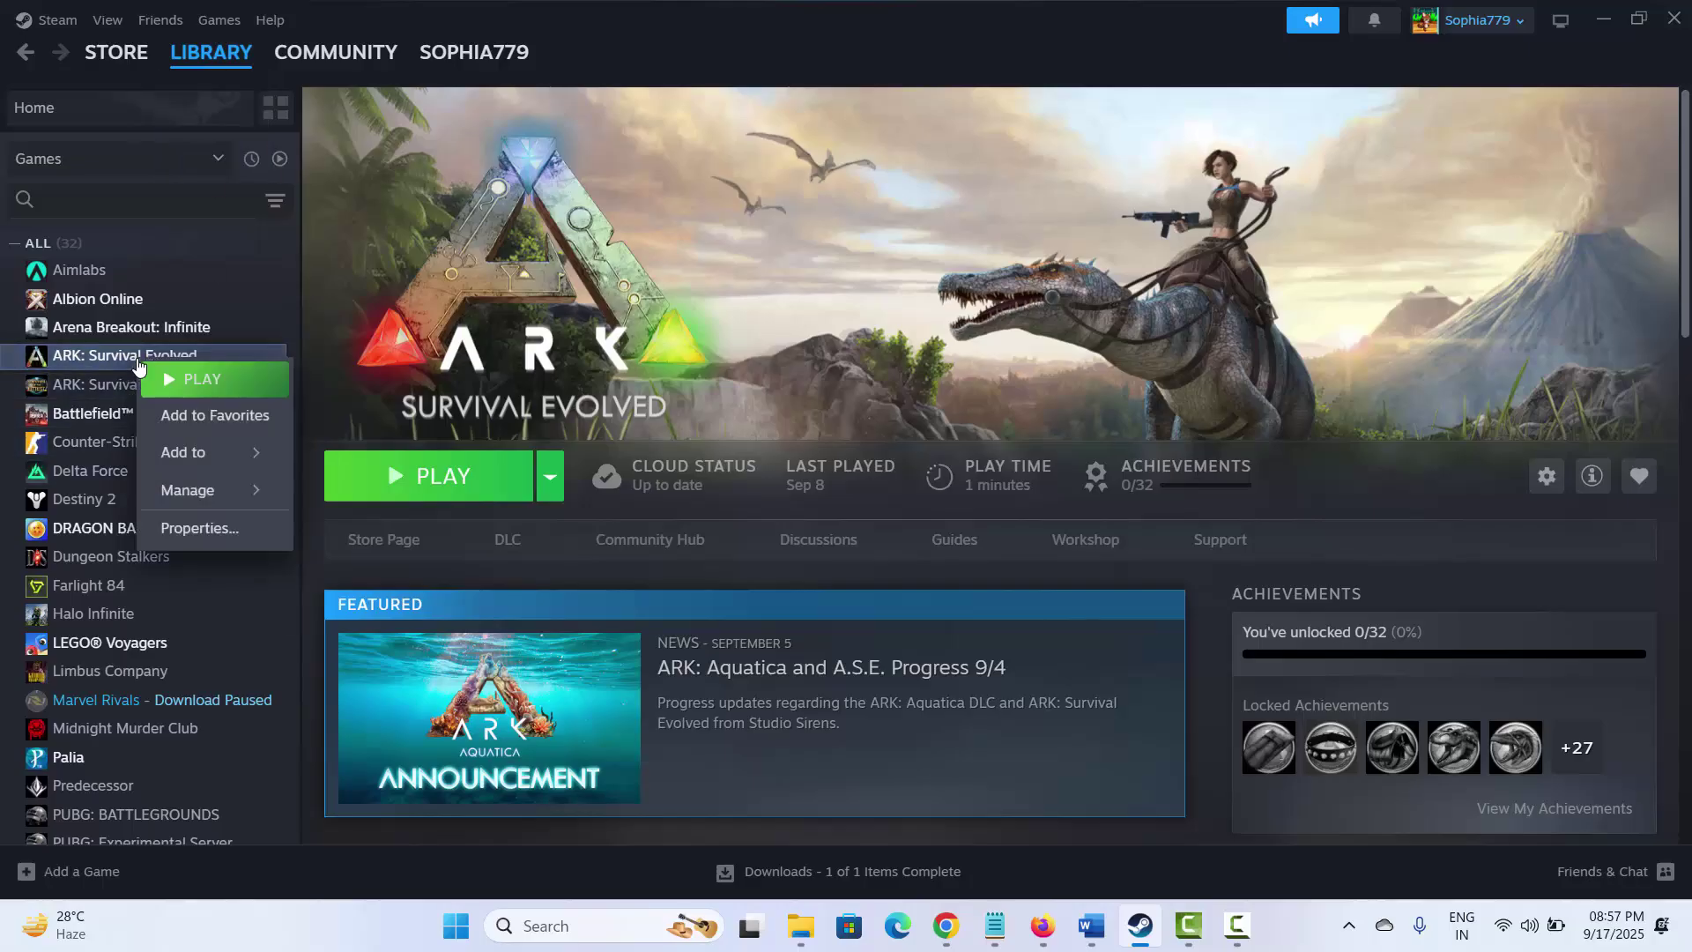
mouse_move(240, 491)
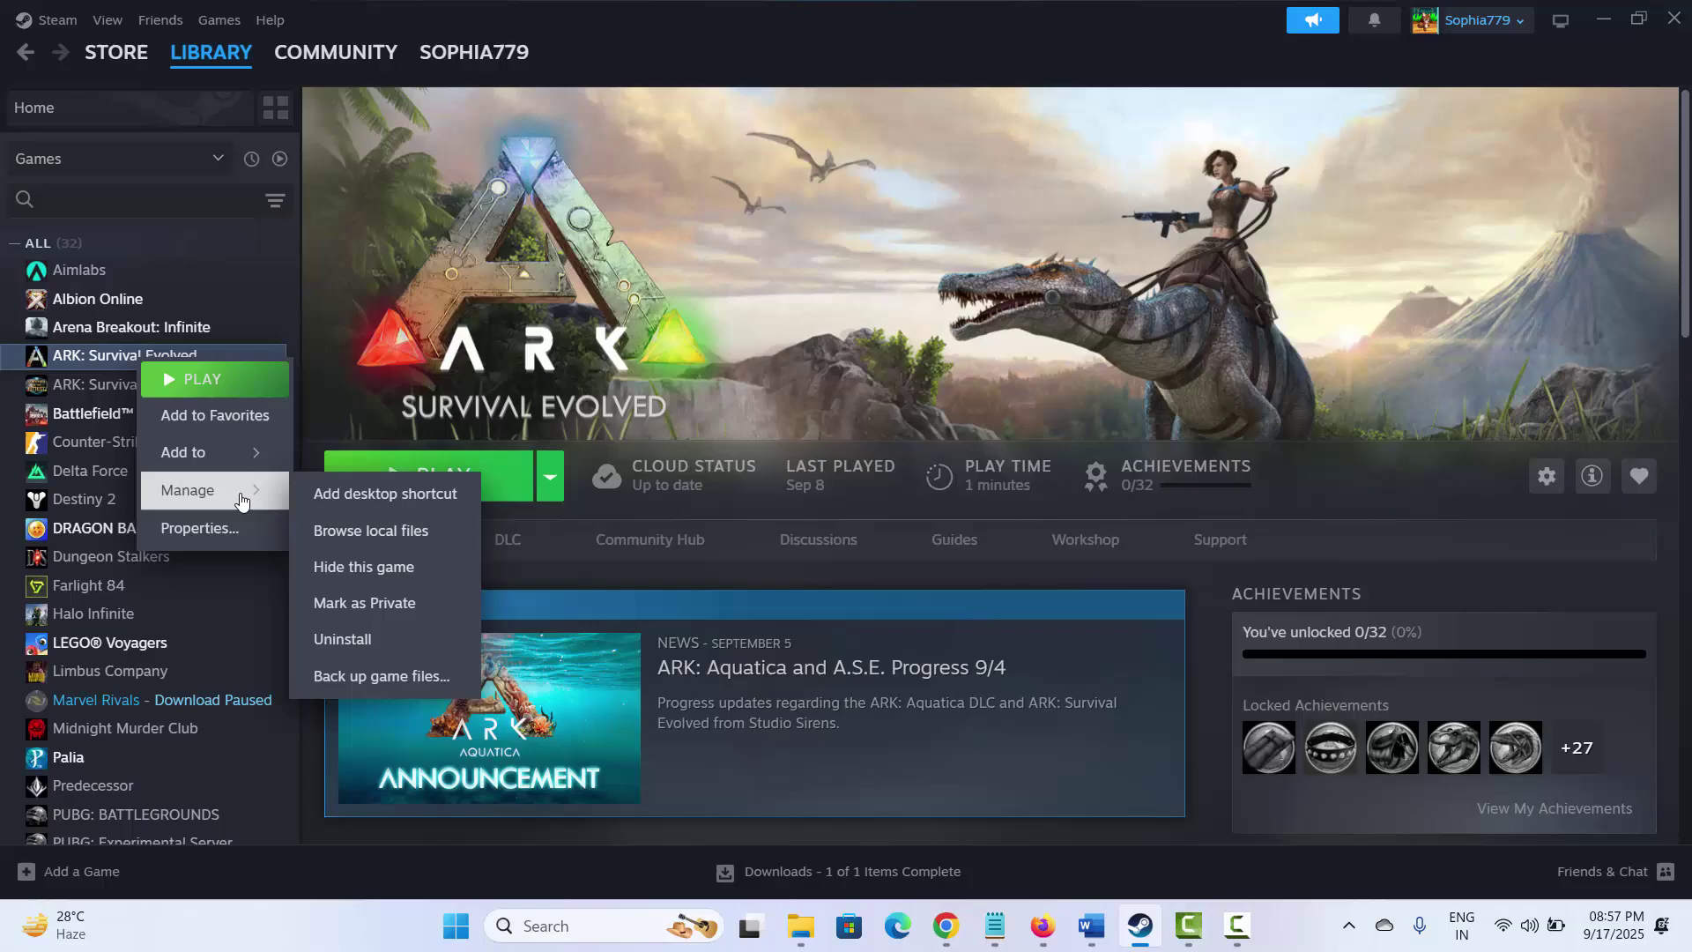
click(379, 533)
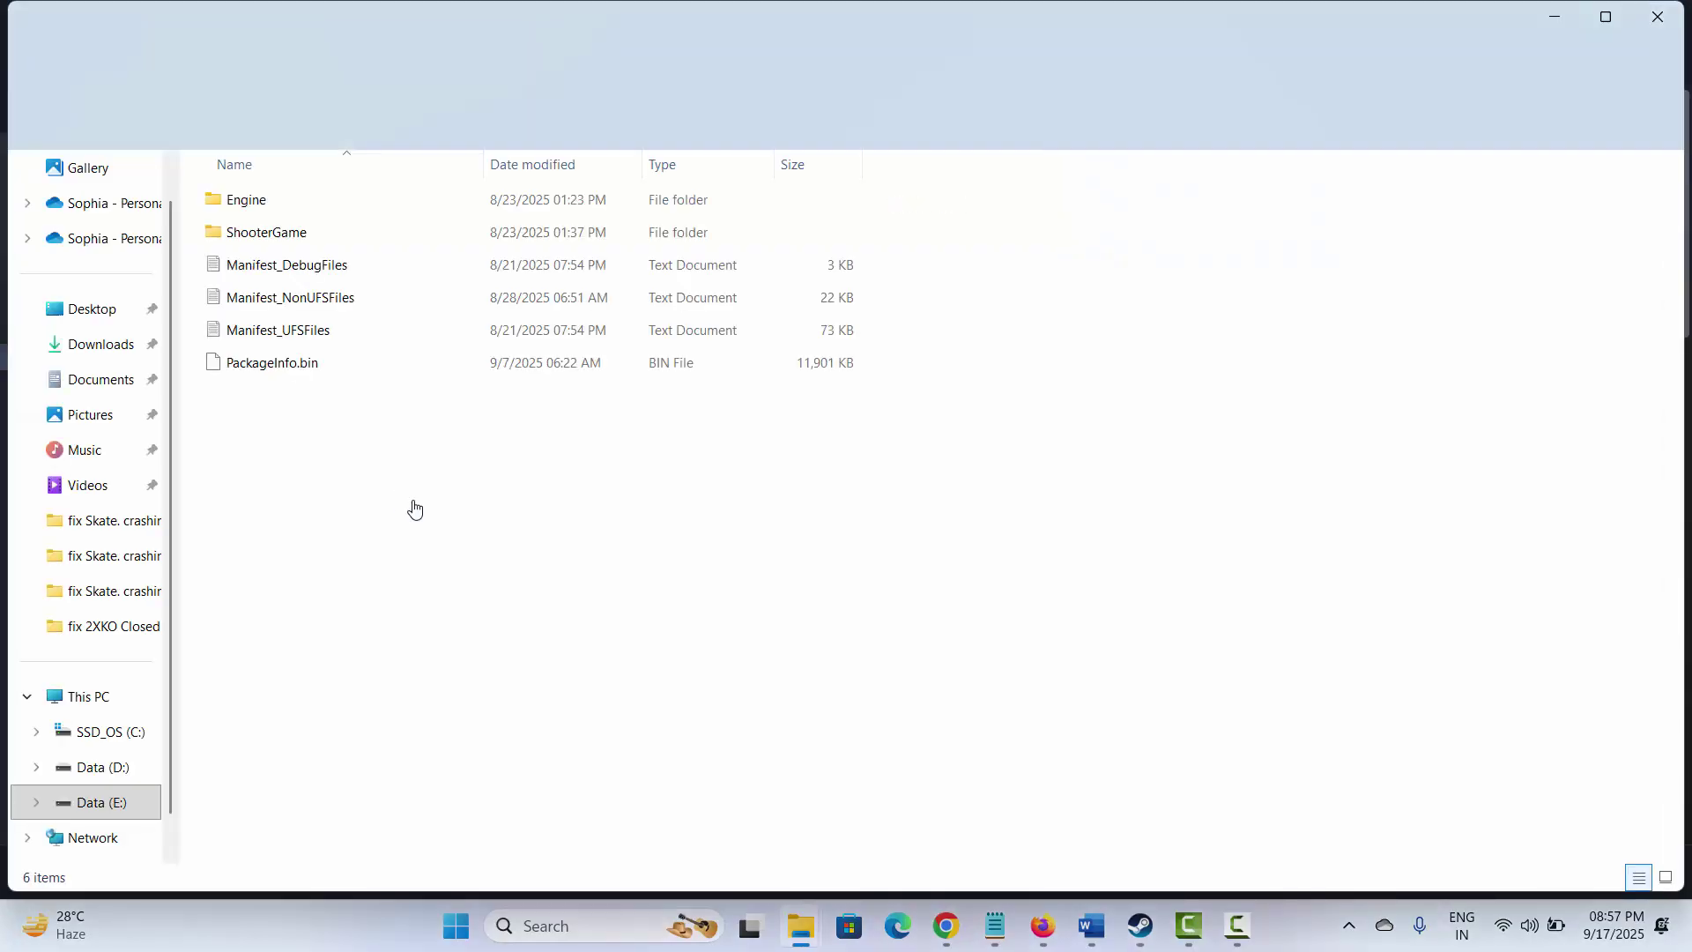
Open ShooterGame\Binaries\Win64 and select the ArkEGSLauncher application.
double_click(242, 232)
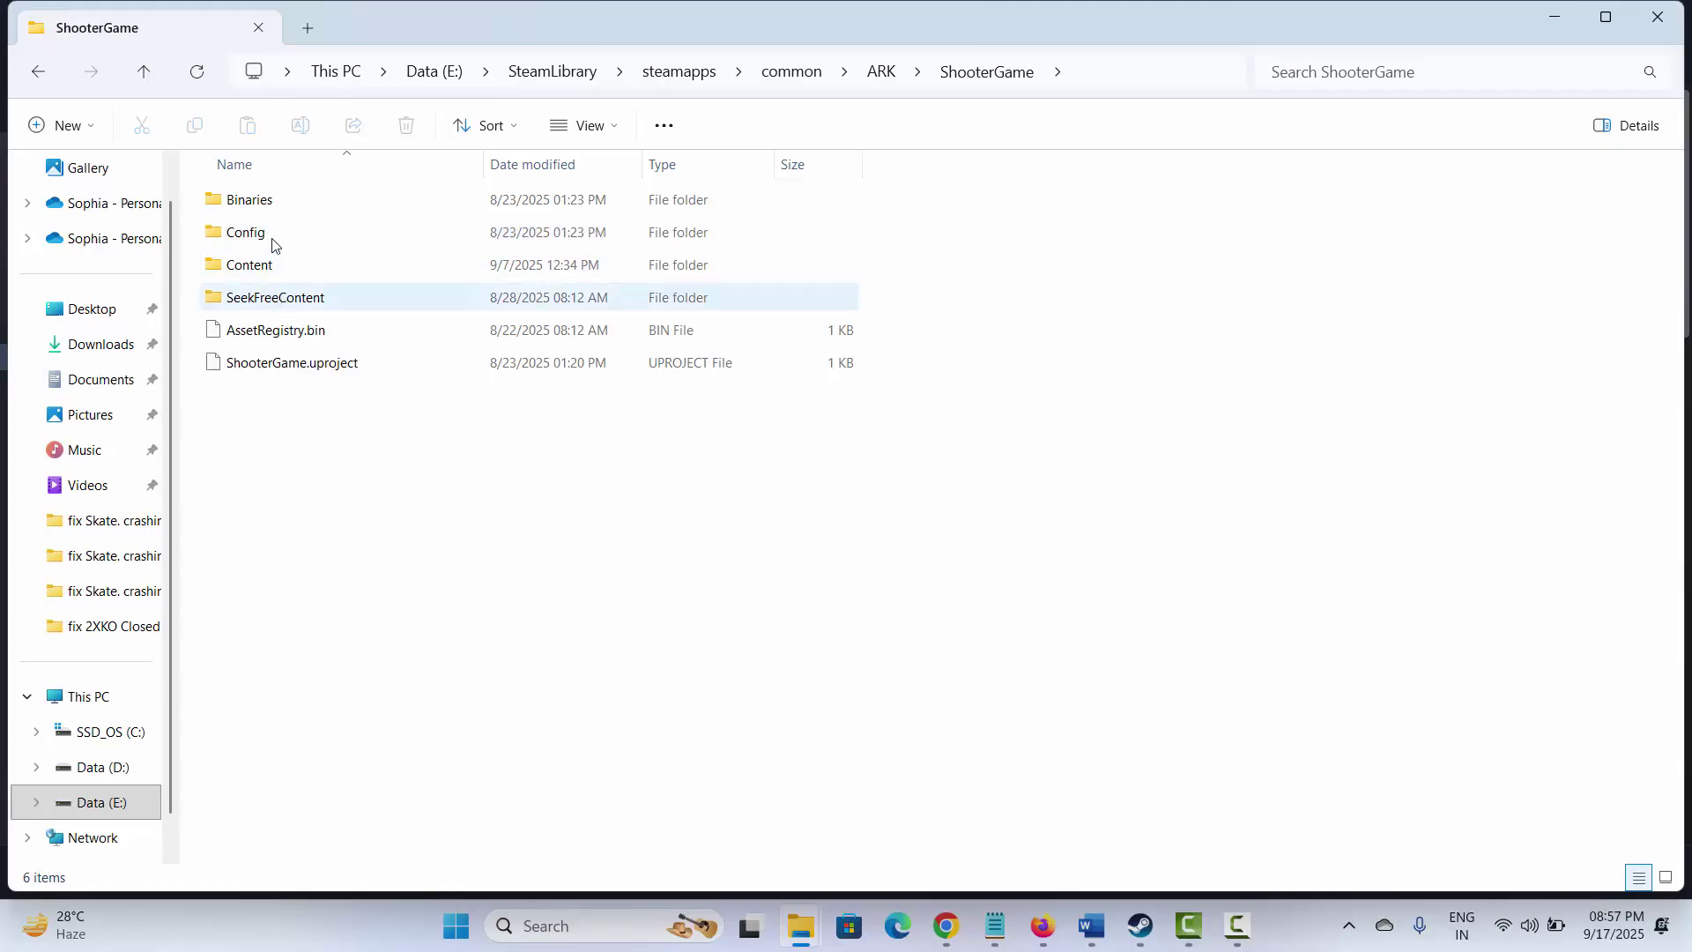
double_click(249, 202)
double_click(256, 208)
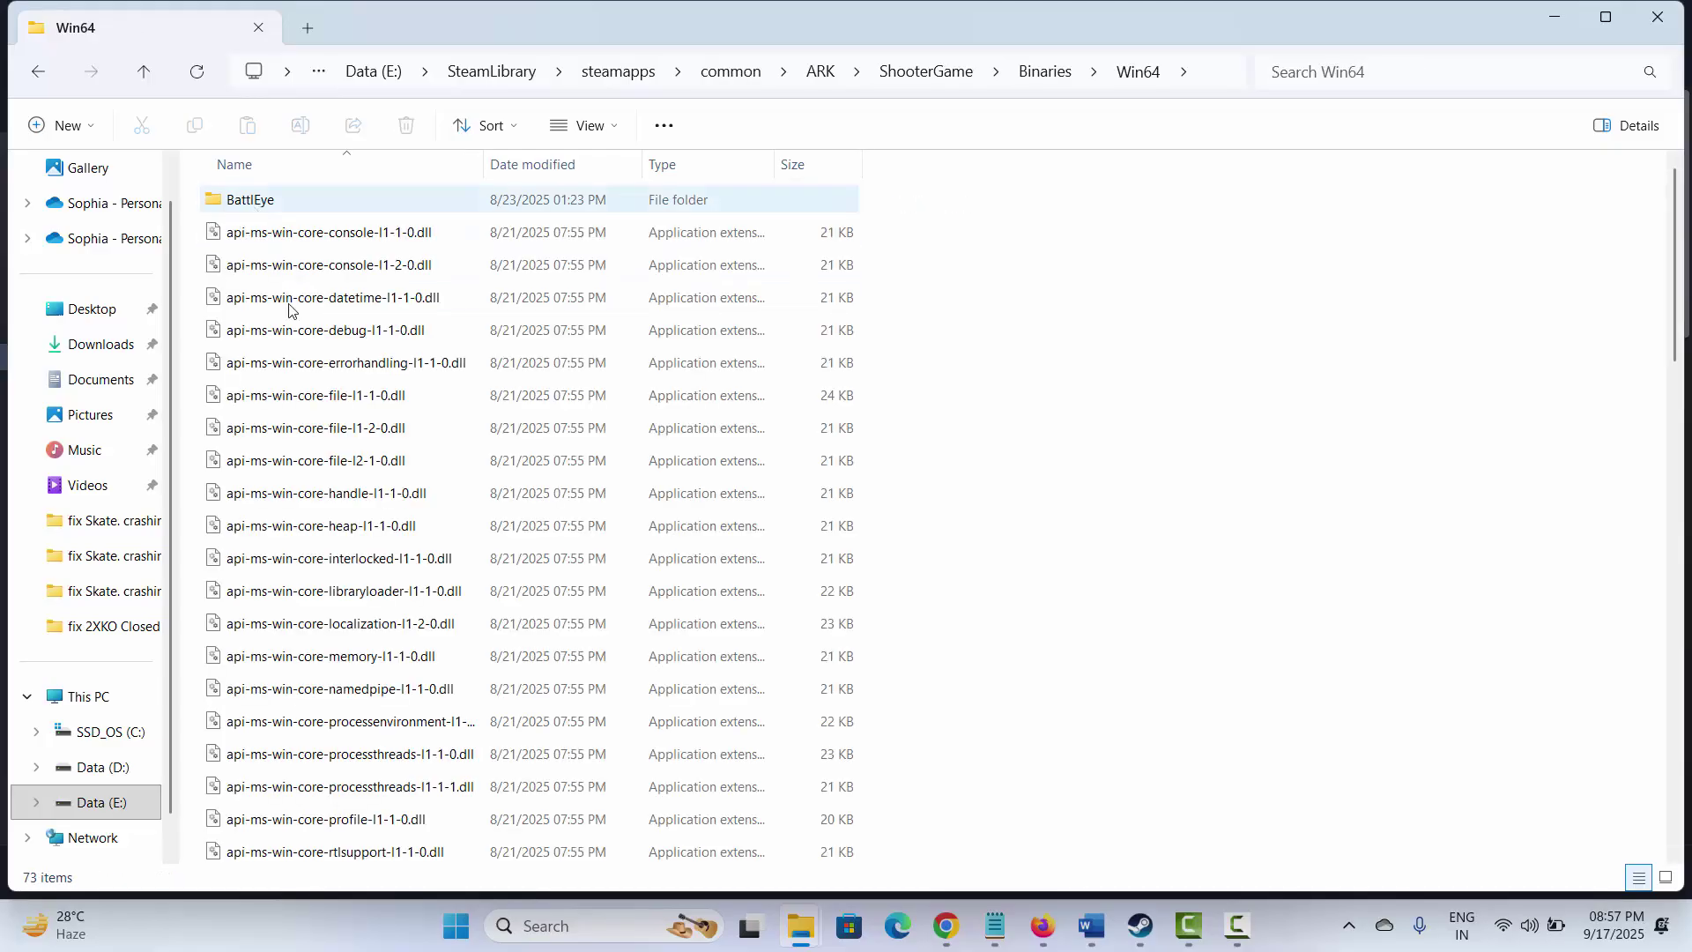
scroll(339, 476, down, 7)
scroll(339, 496, down, 3)
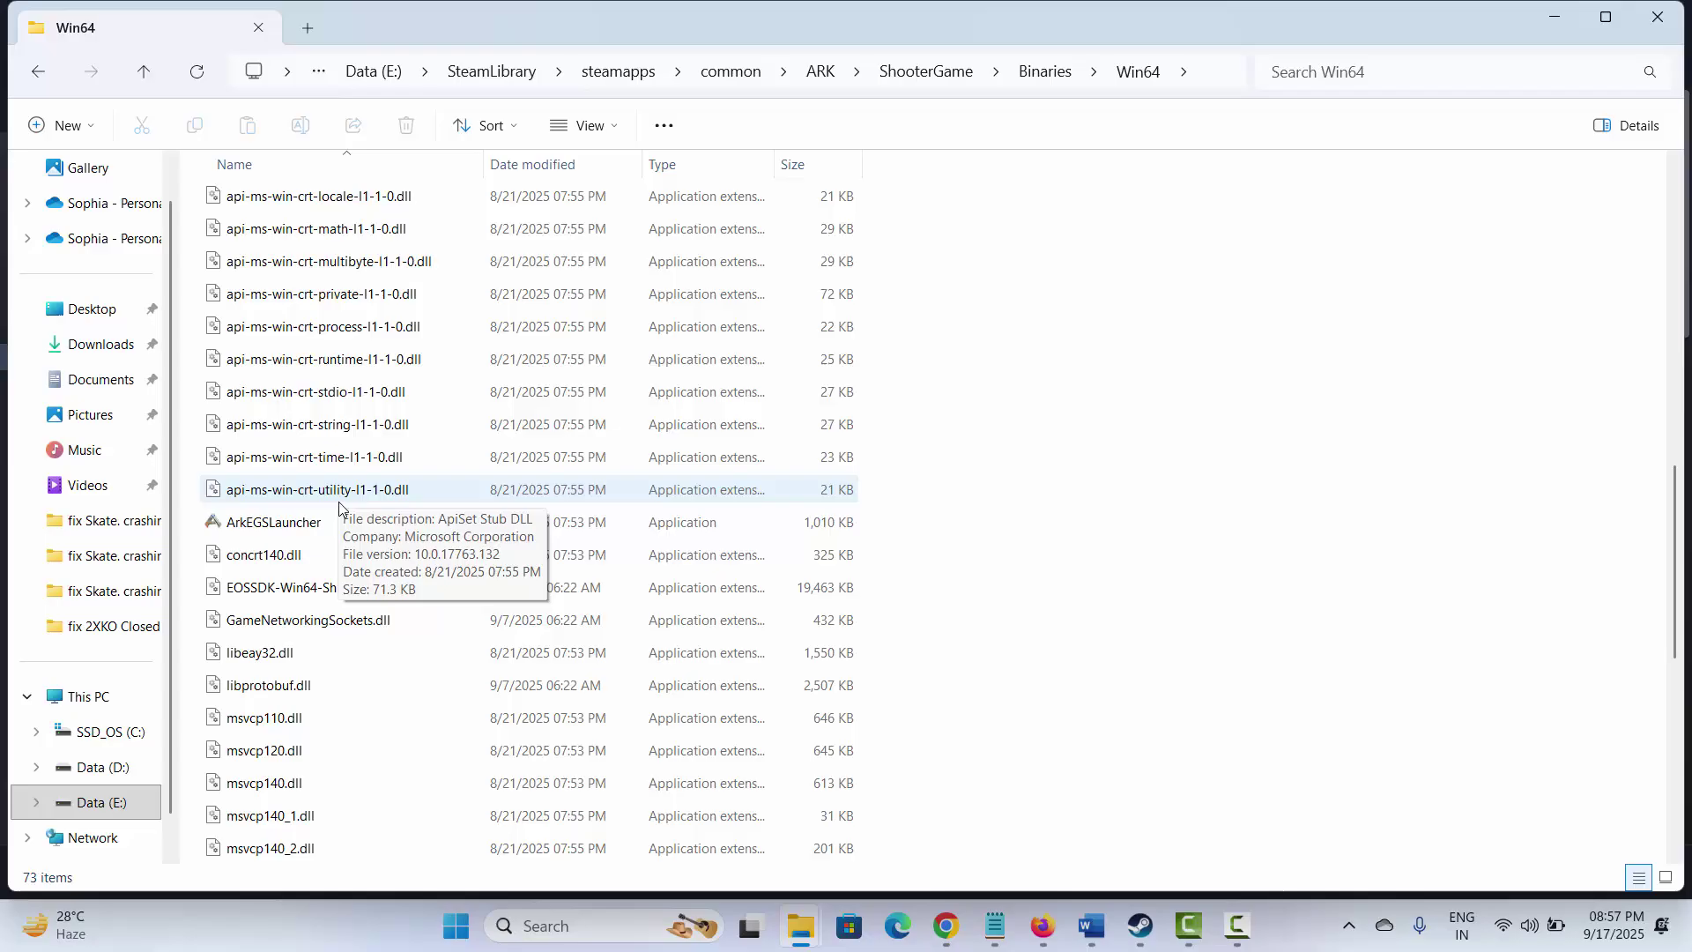
click(279, 532)
Set ArkEGSLauncher to always run as administrator in its Compatibility properties and apply.
right_click(281, 535)
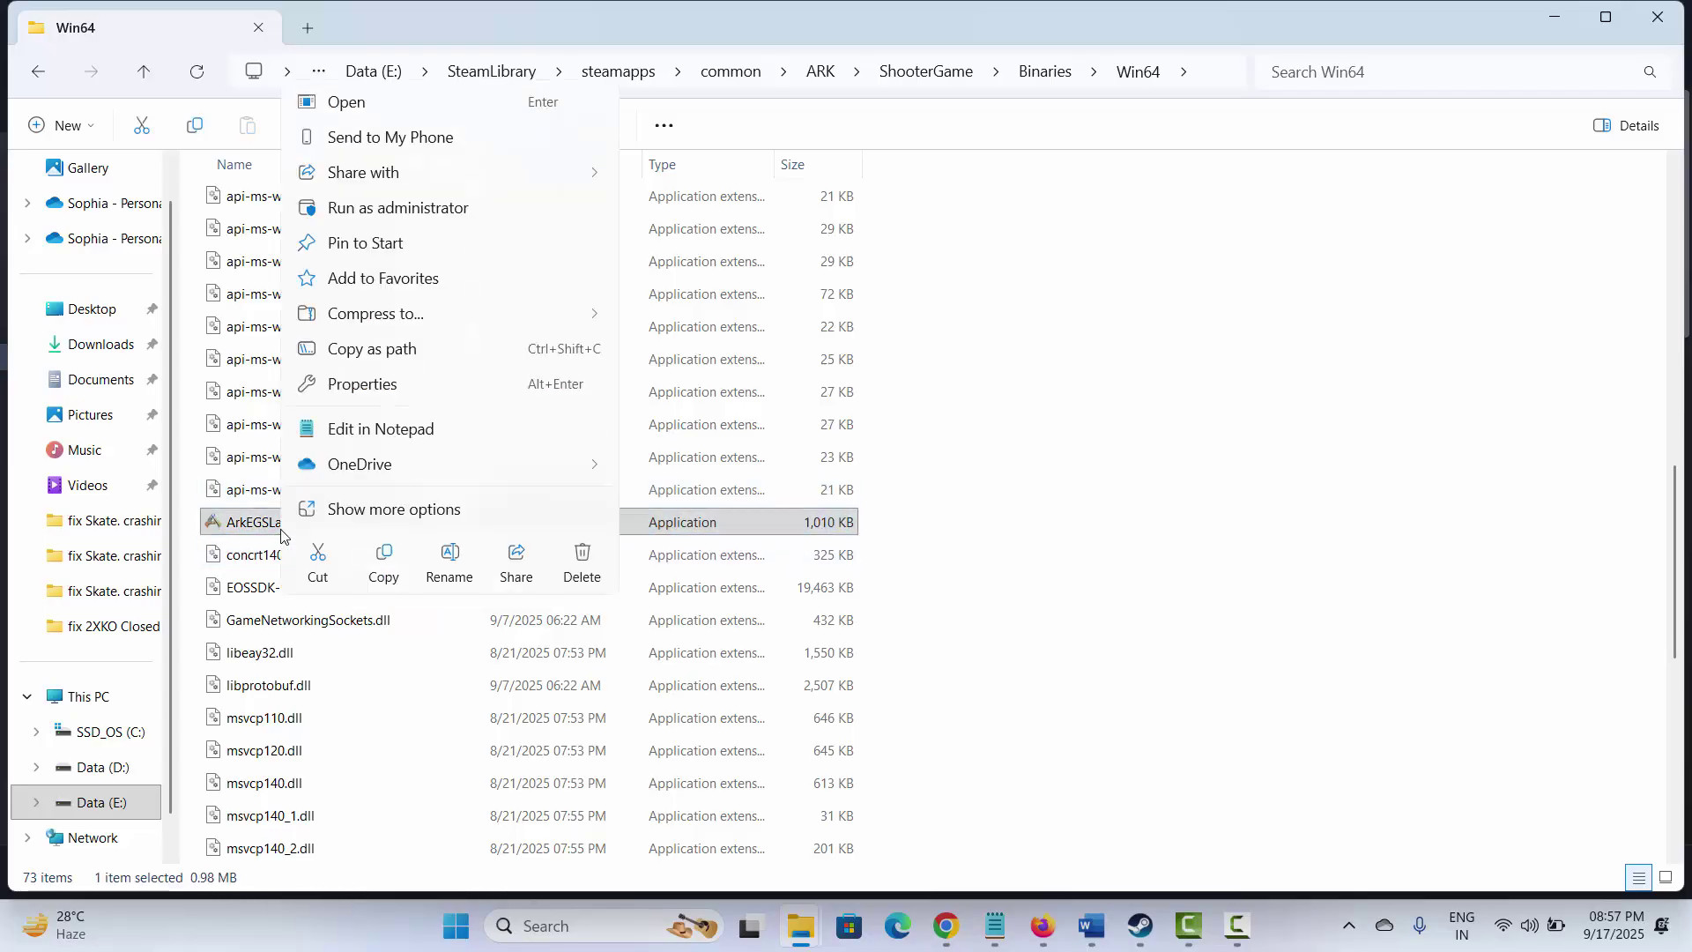
click(363, 386)
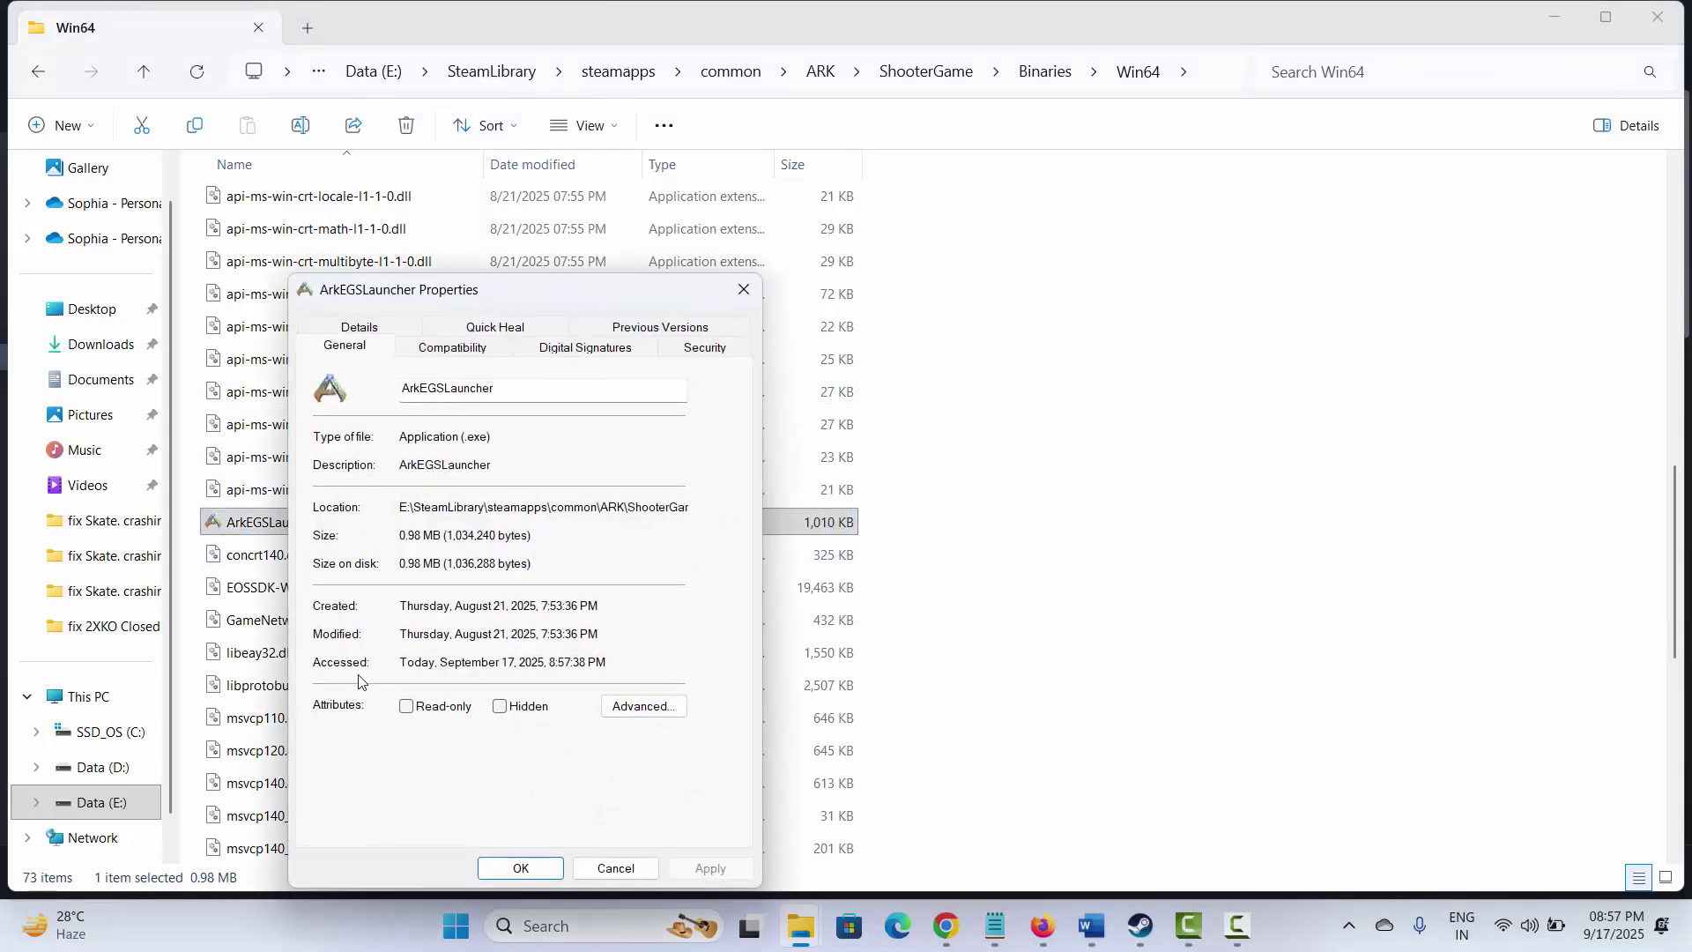
click(452, 347)
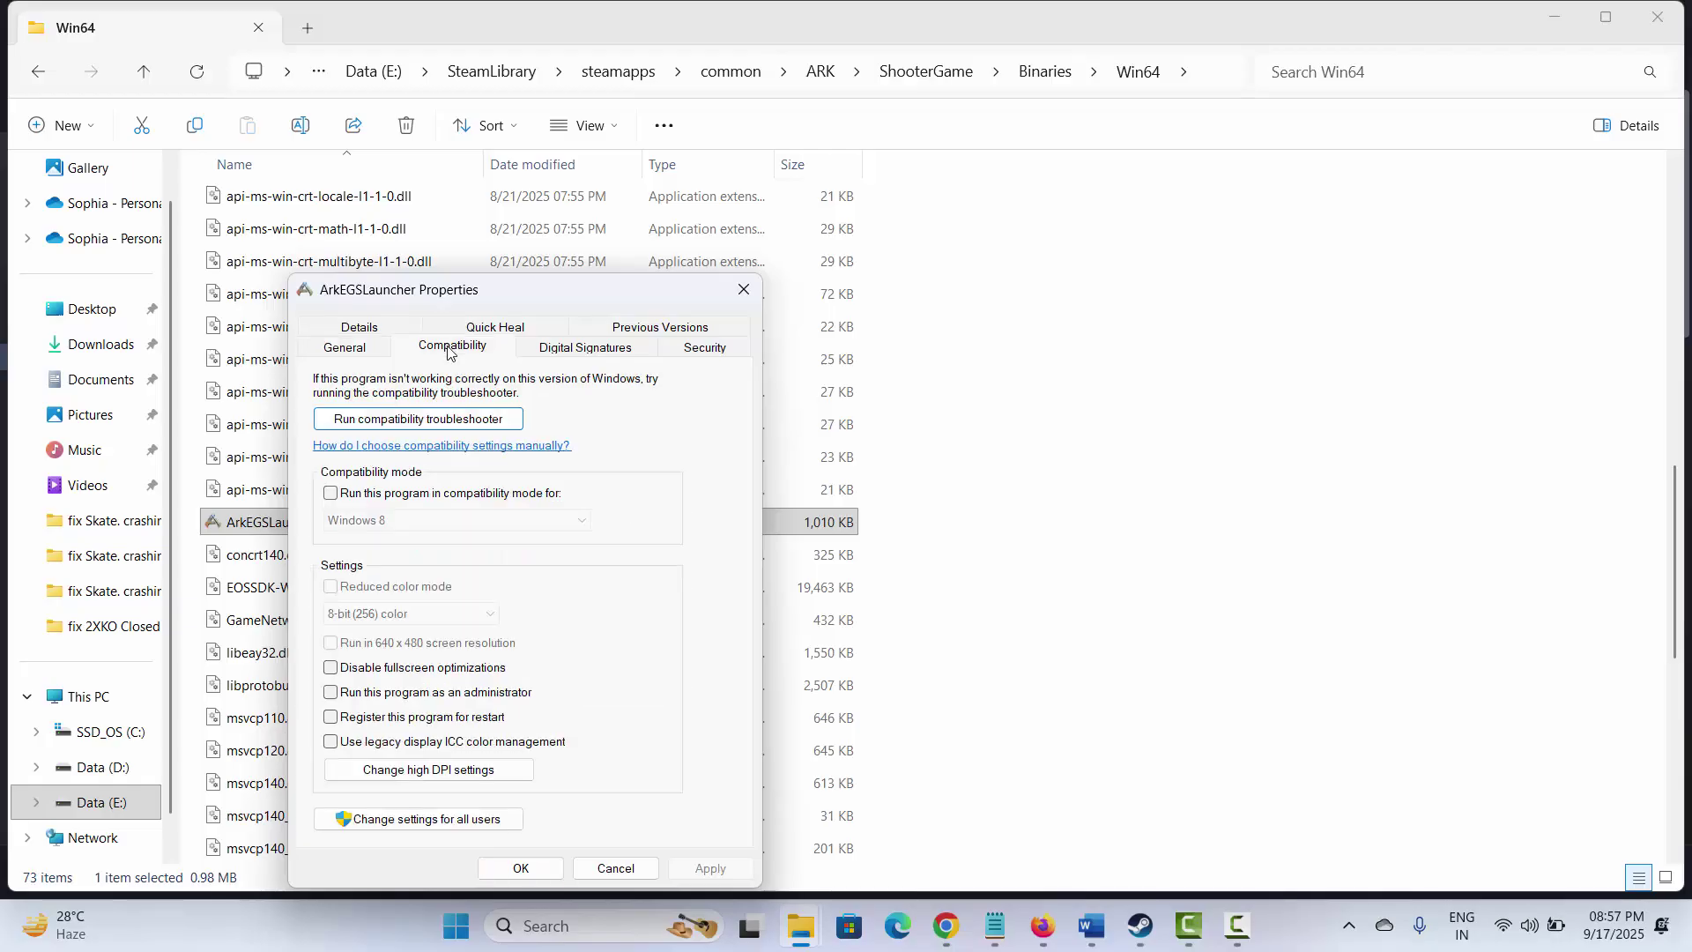
click(332, 693)
click(706, 867)
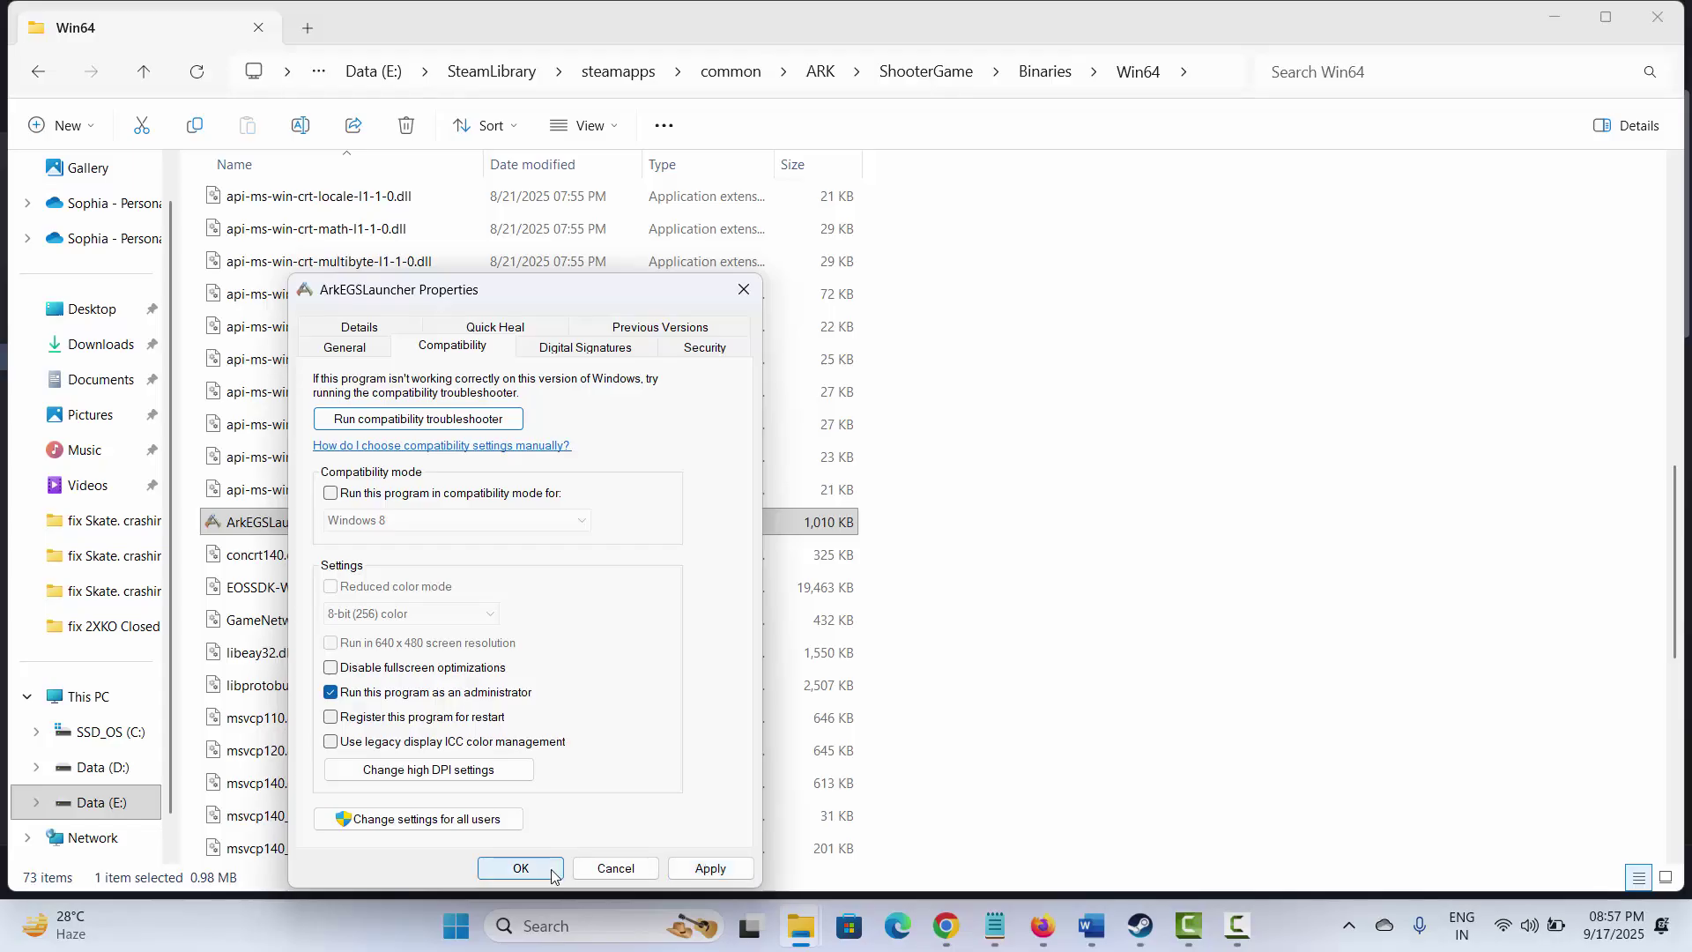
Enable Windows 8 compatibility mode for the launcher, confirm, and close the properties and folder windows.
click(331, 494)
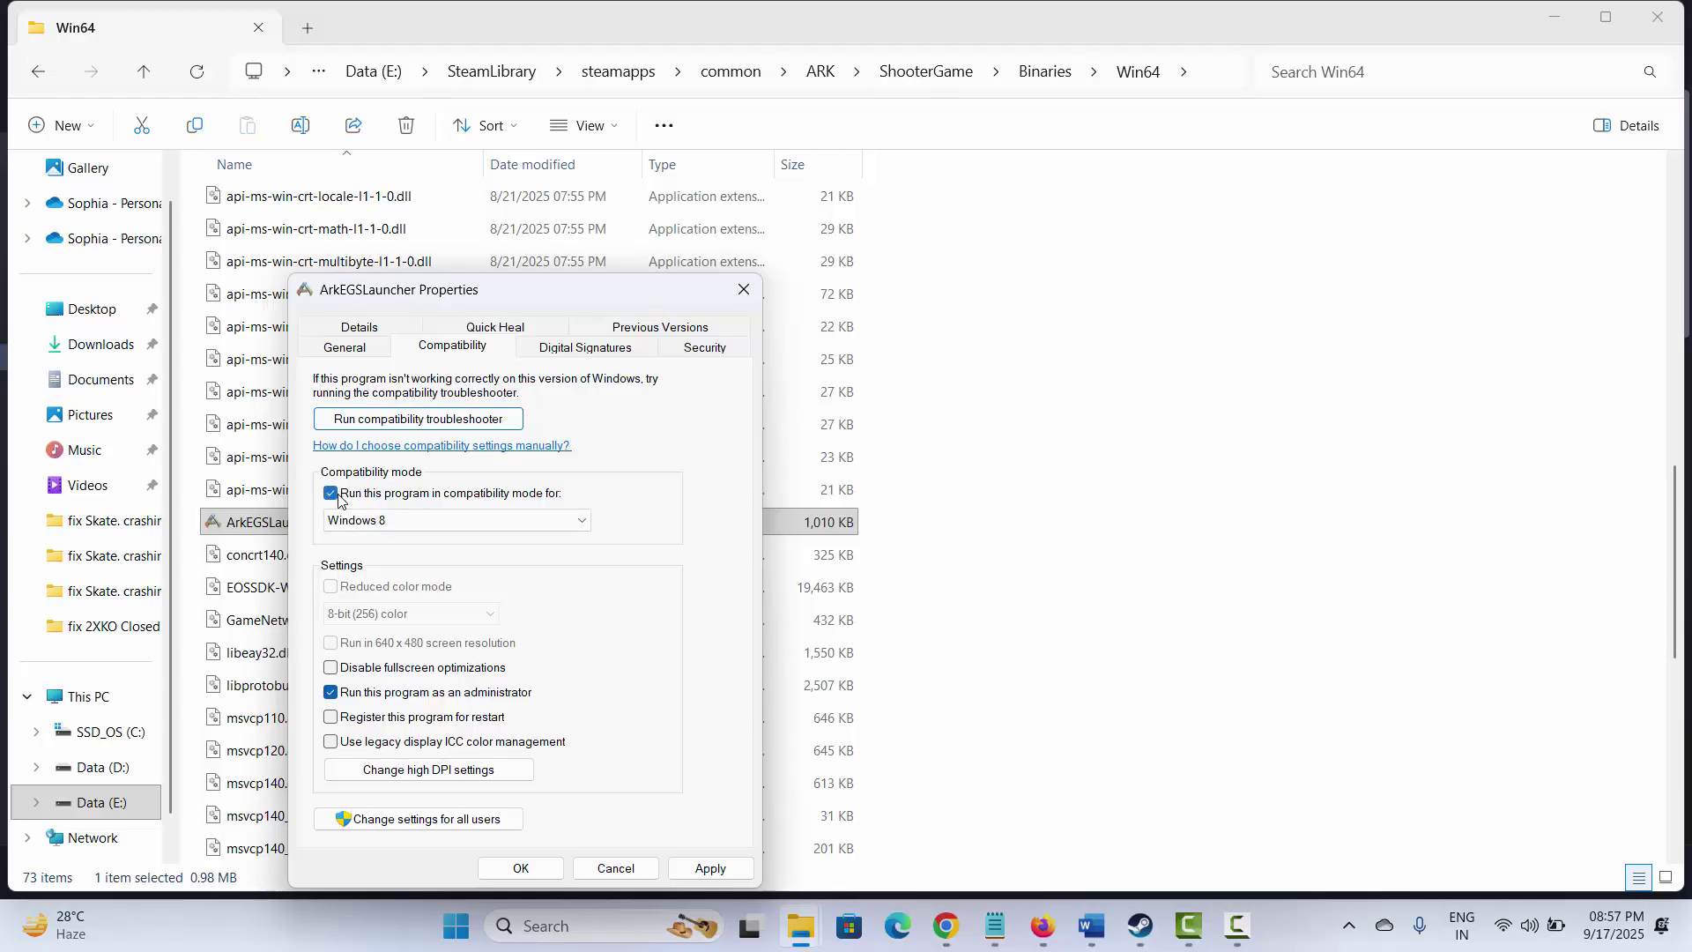
click(582, 522)
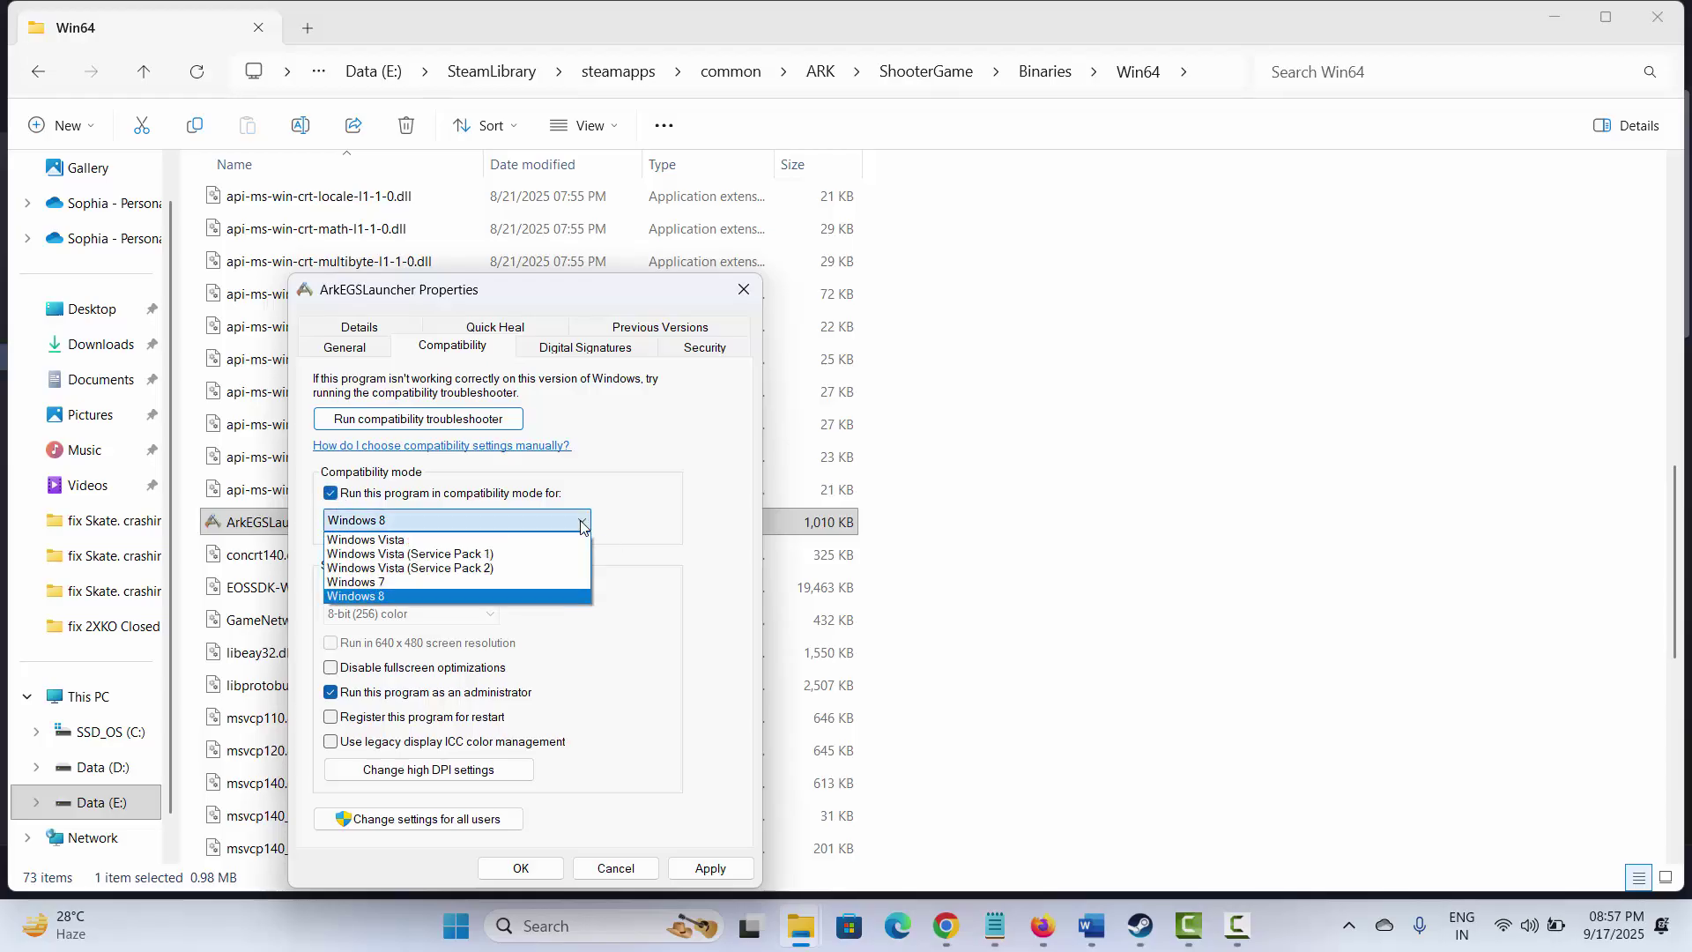
click(722, 646)
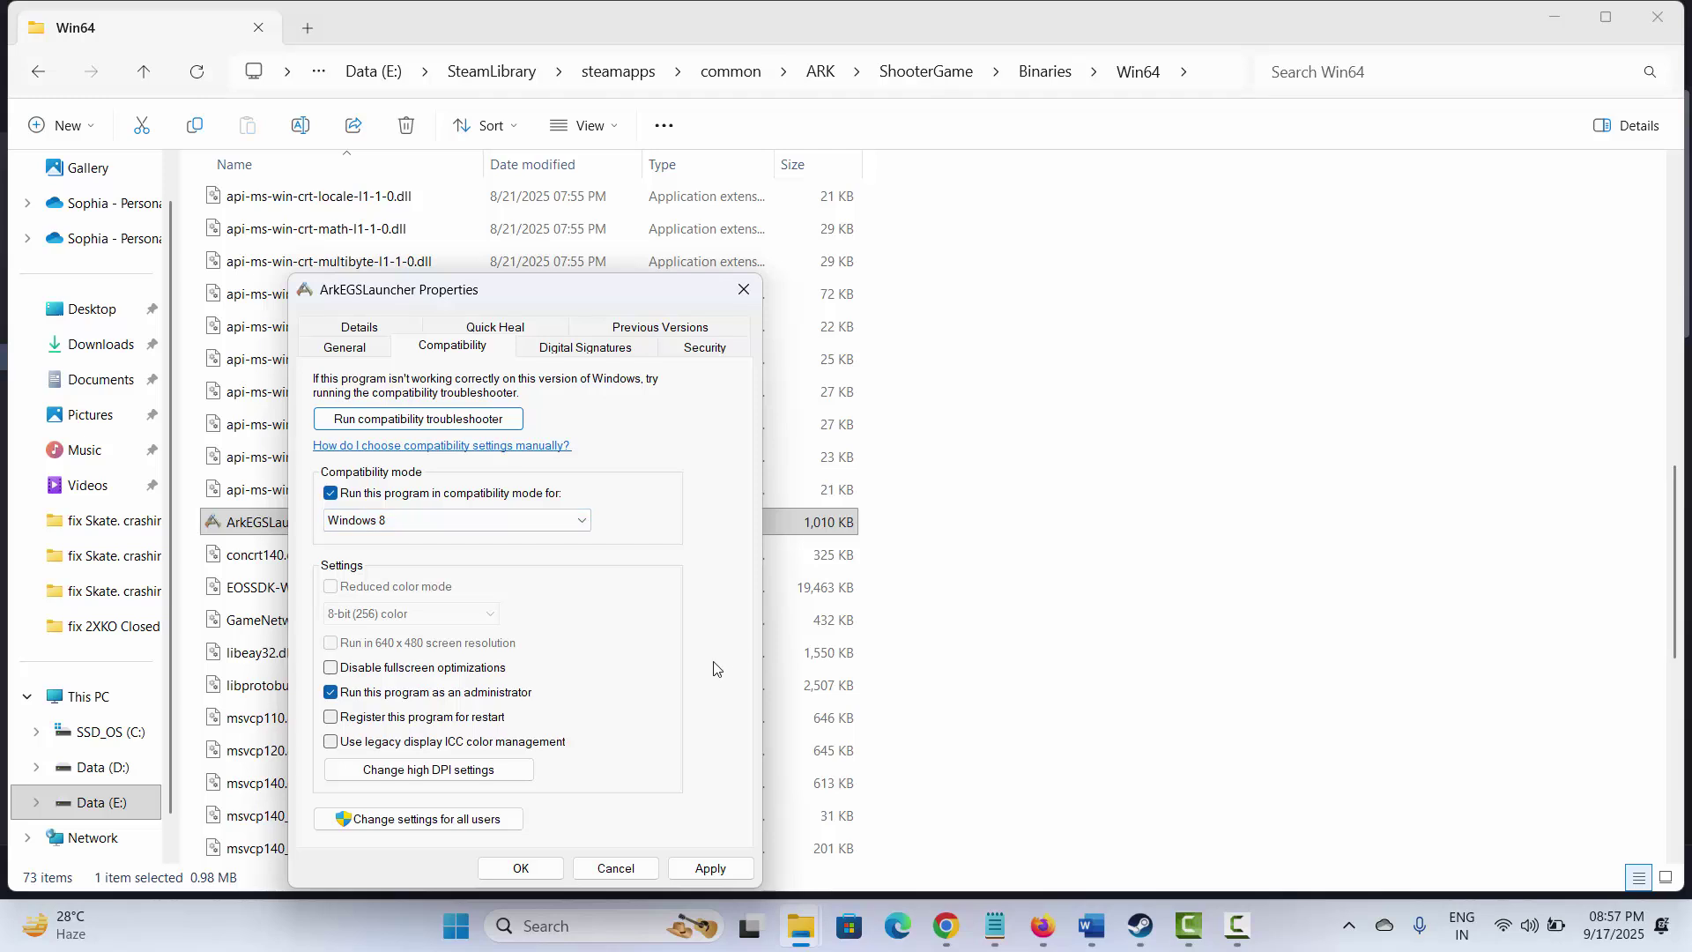
click(556, 866)
click(744, 290)
click(1670, 20)
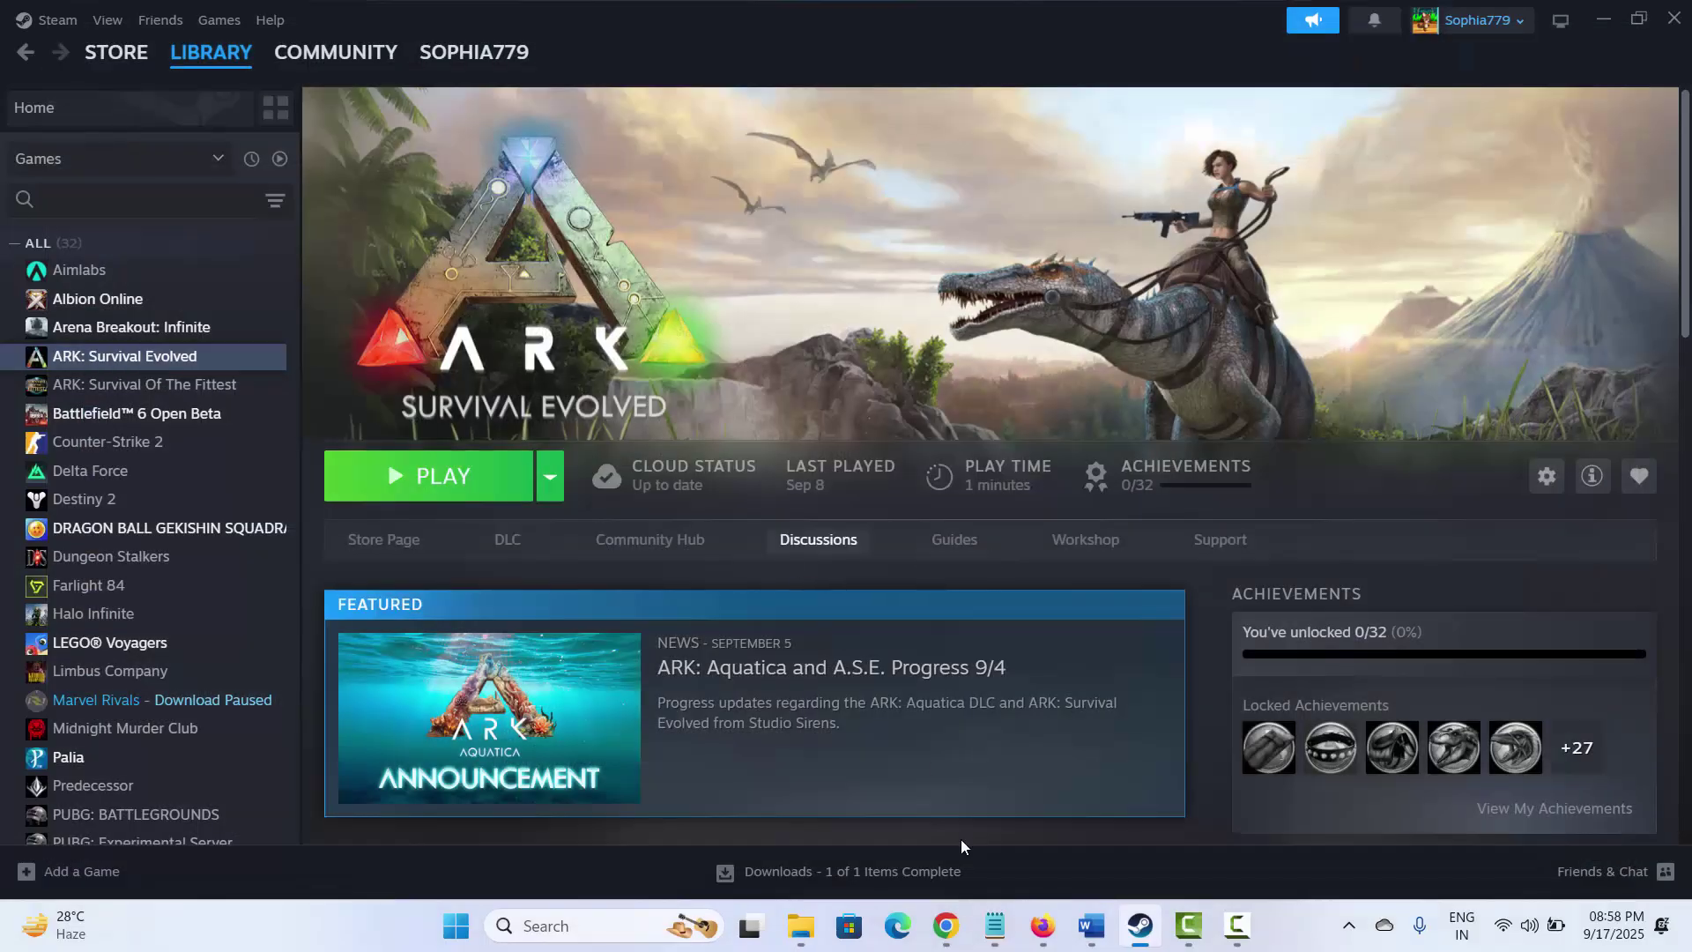
Minimize Steam, select the Method 8 firewall heading in the Word guide, then open Windows search.
click(1139, 923)
scroll(465, 612, down, 3)
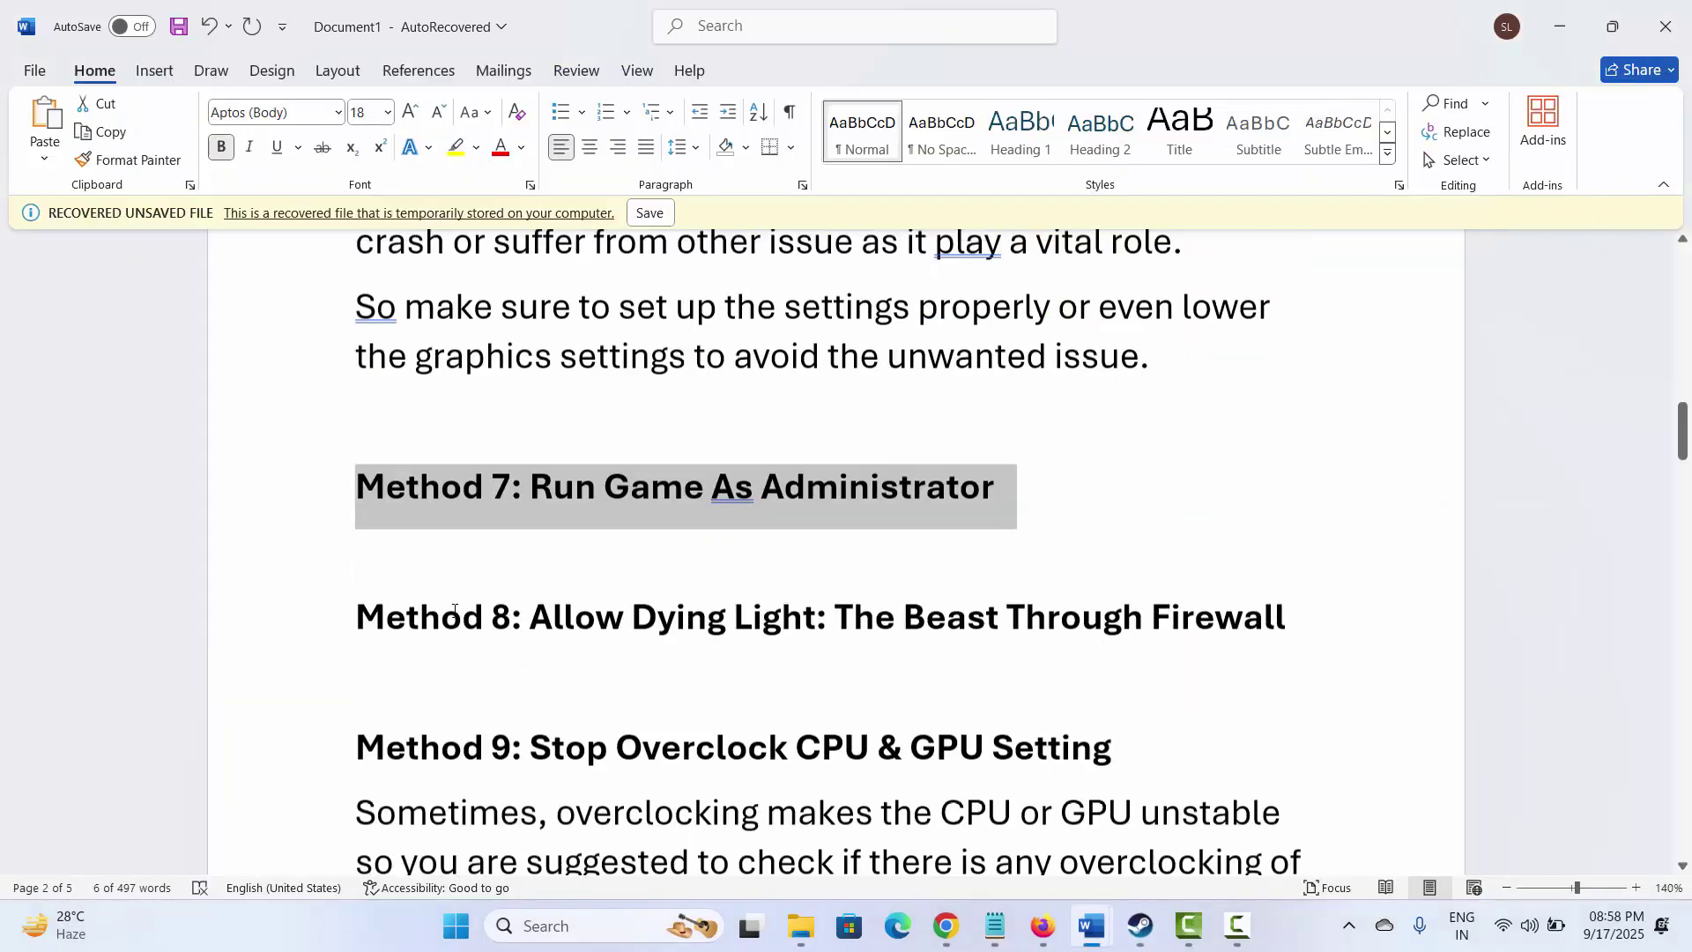
click(306, 547)
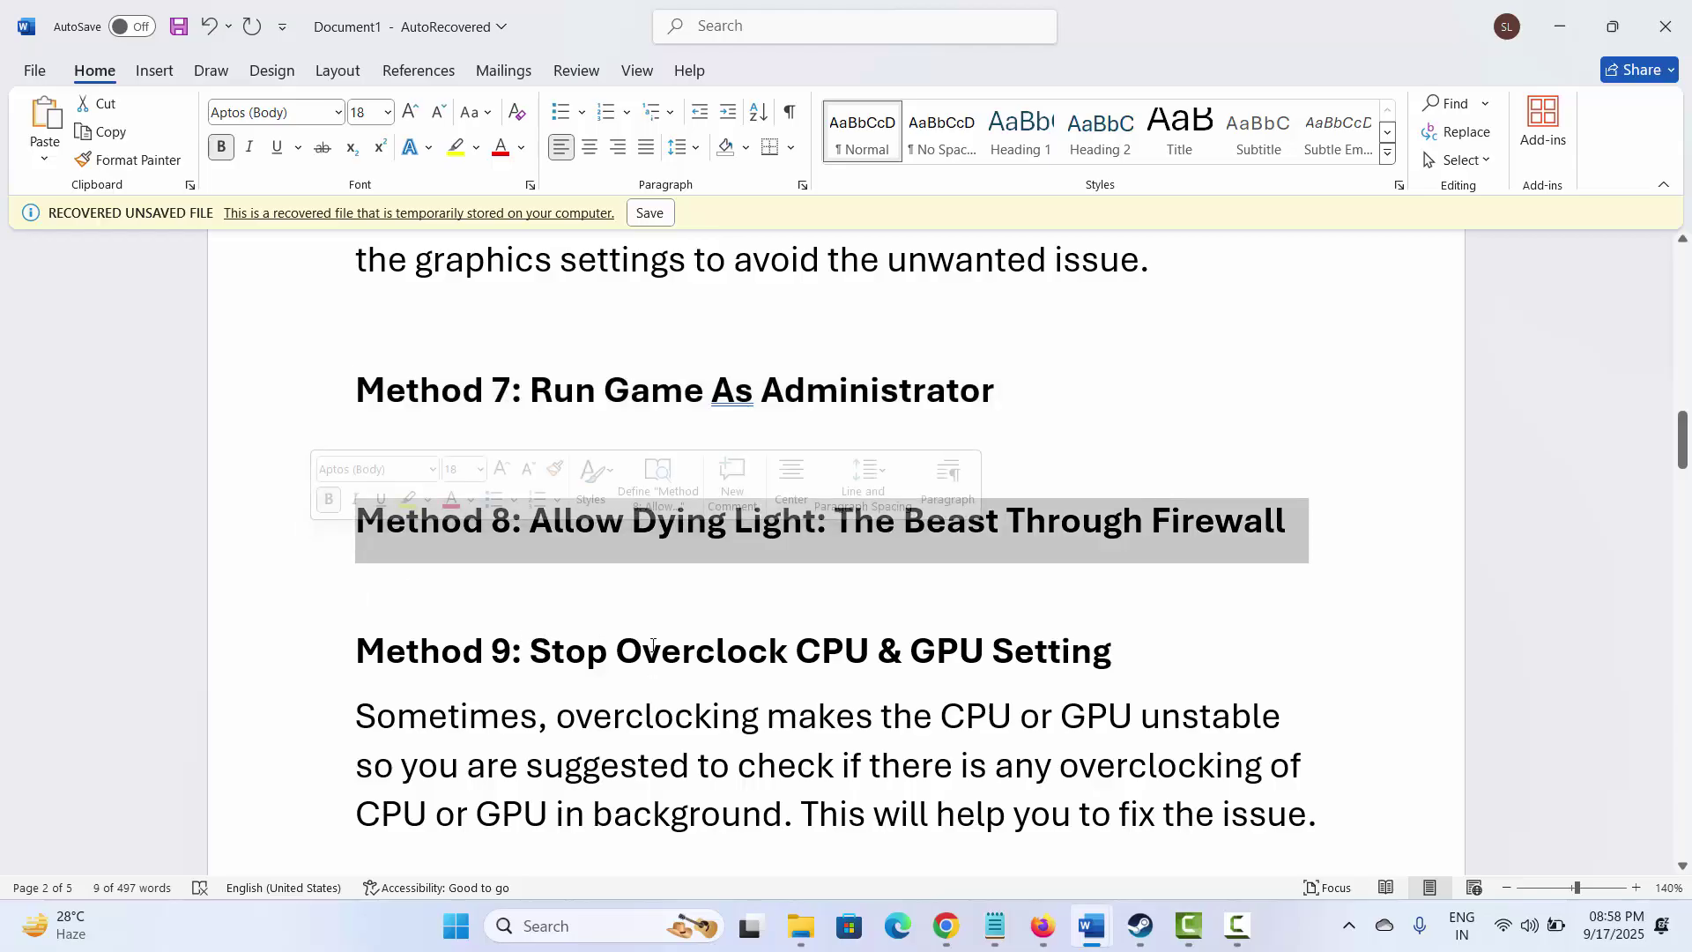
click(578, 926)
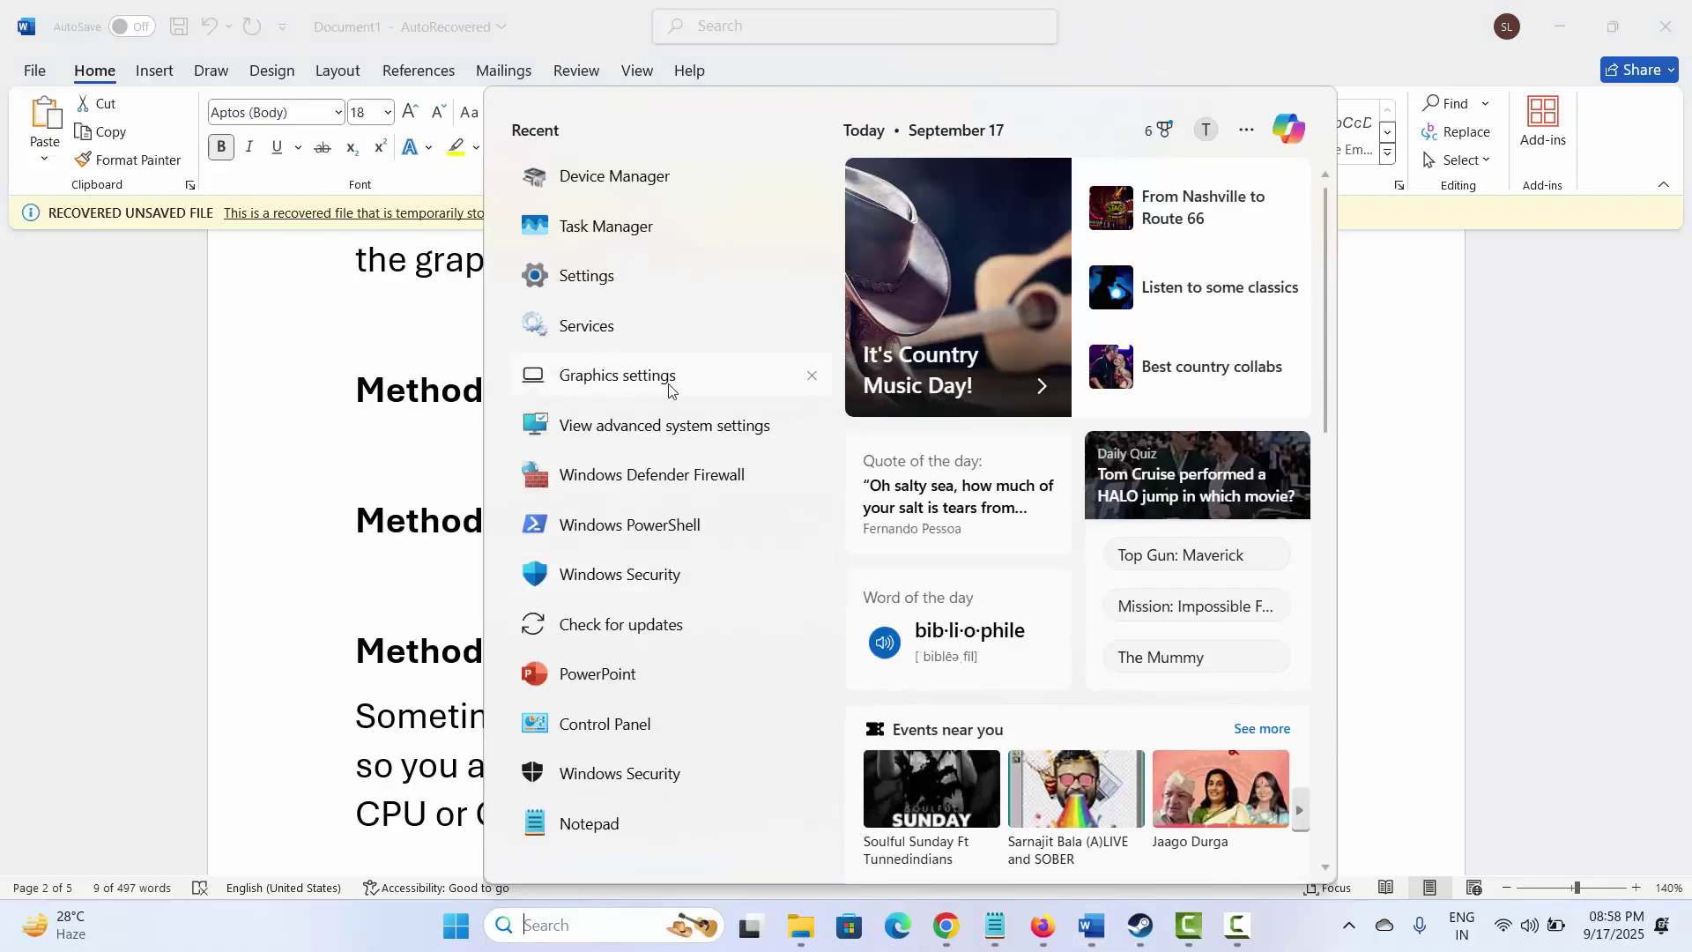
Launch Windows Security and unlock the list of apps allowed through the firewall.
click(659, 582)
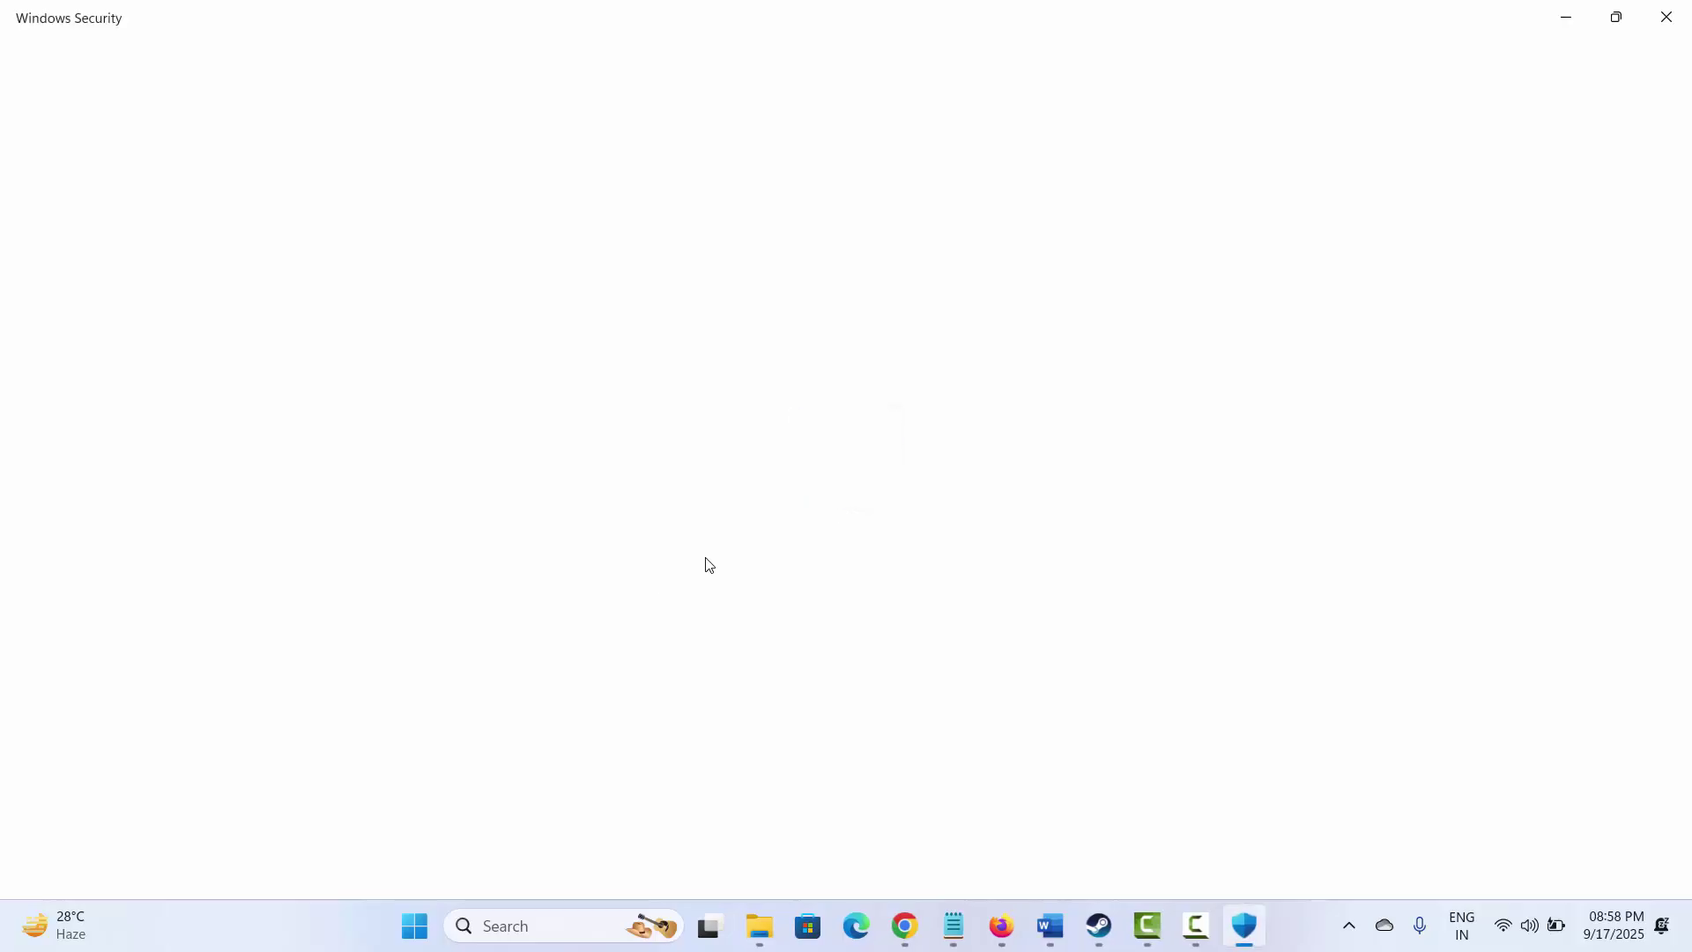
click(1035, 378)
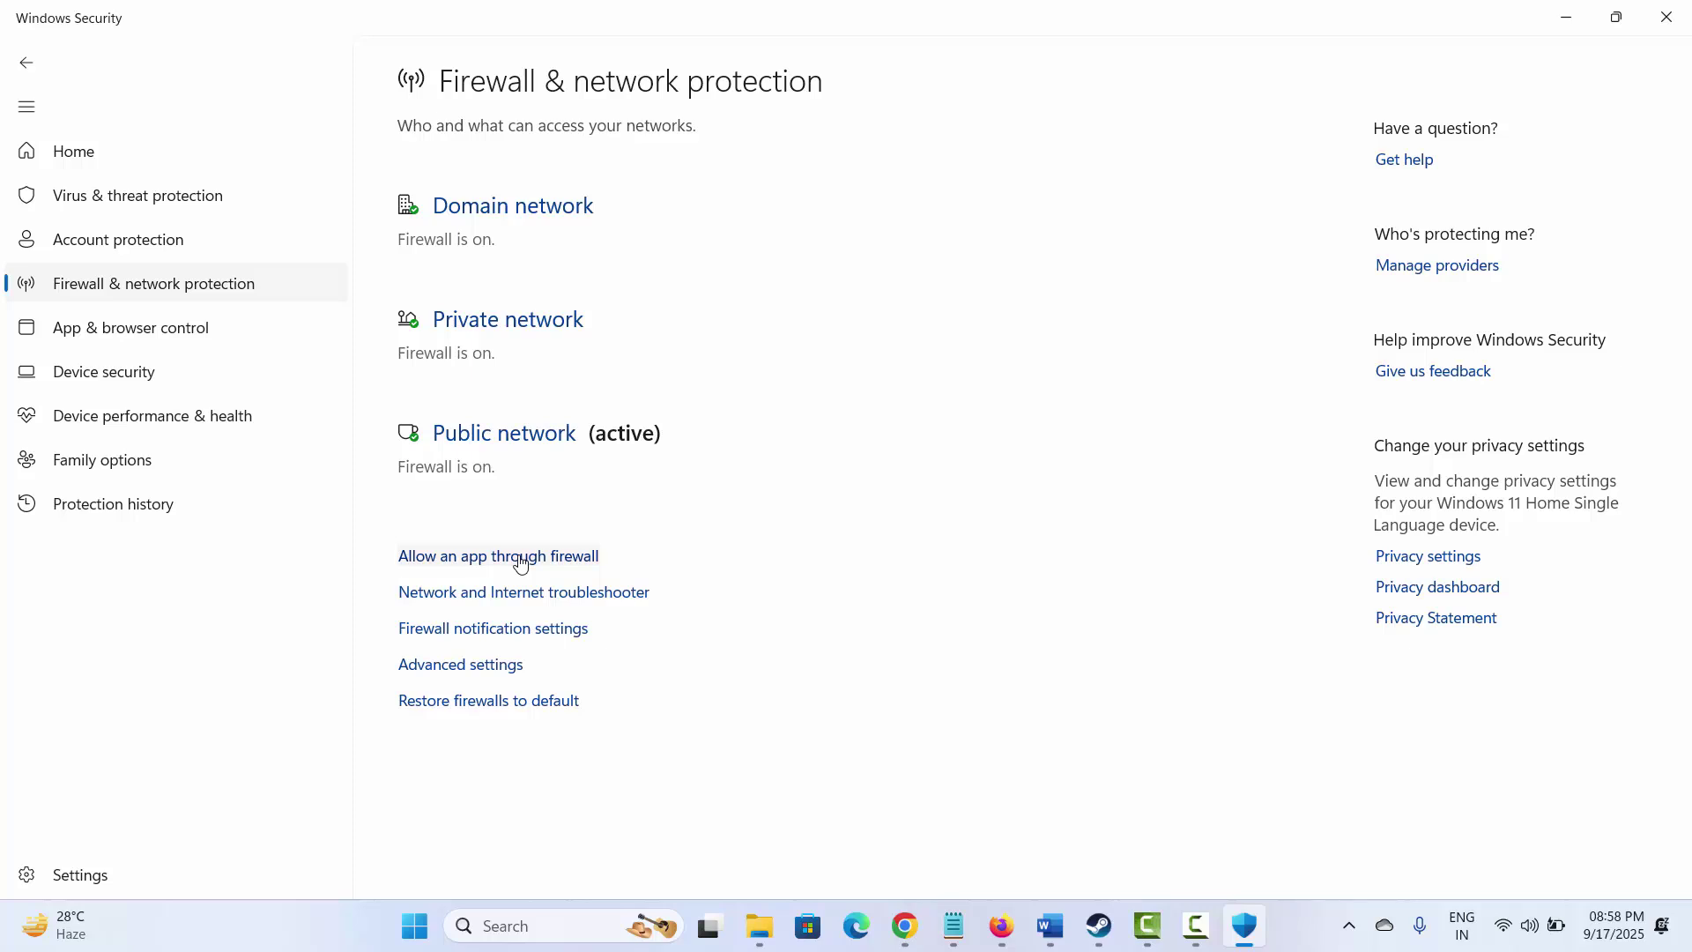
click(520, 557)
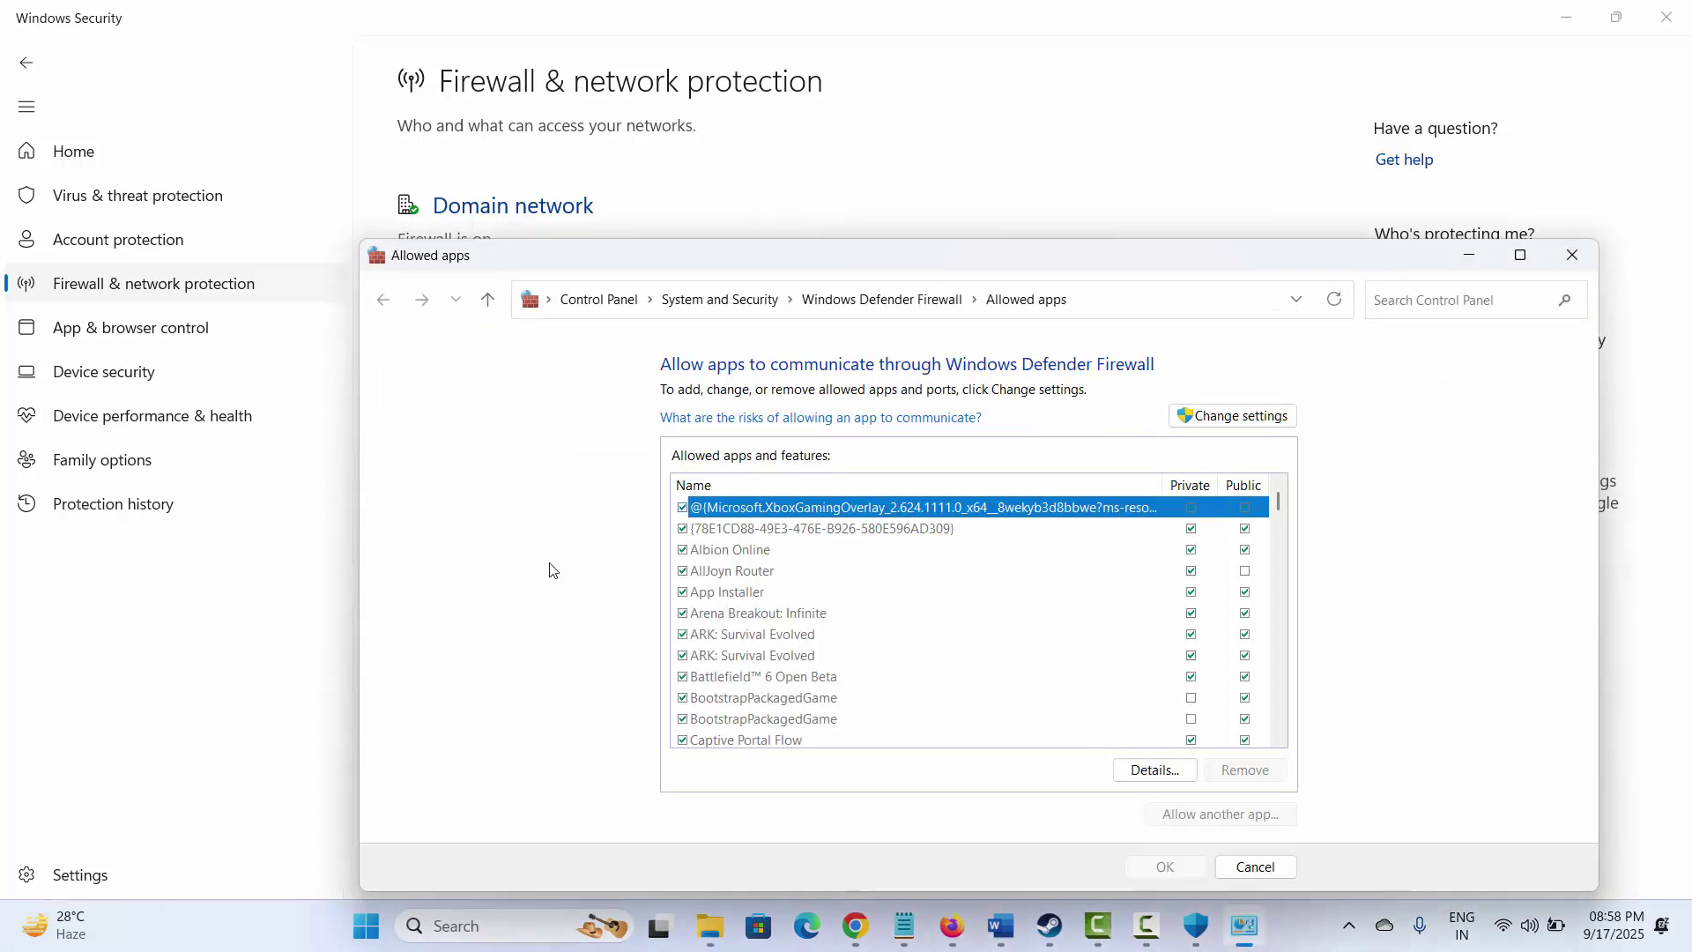
click(1234, 417)
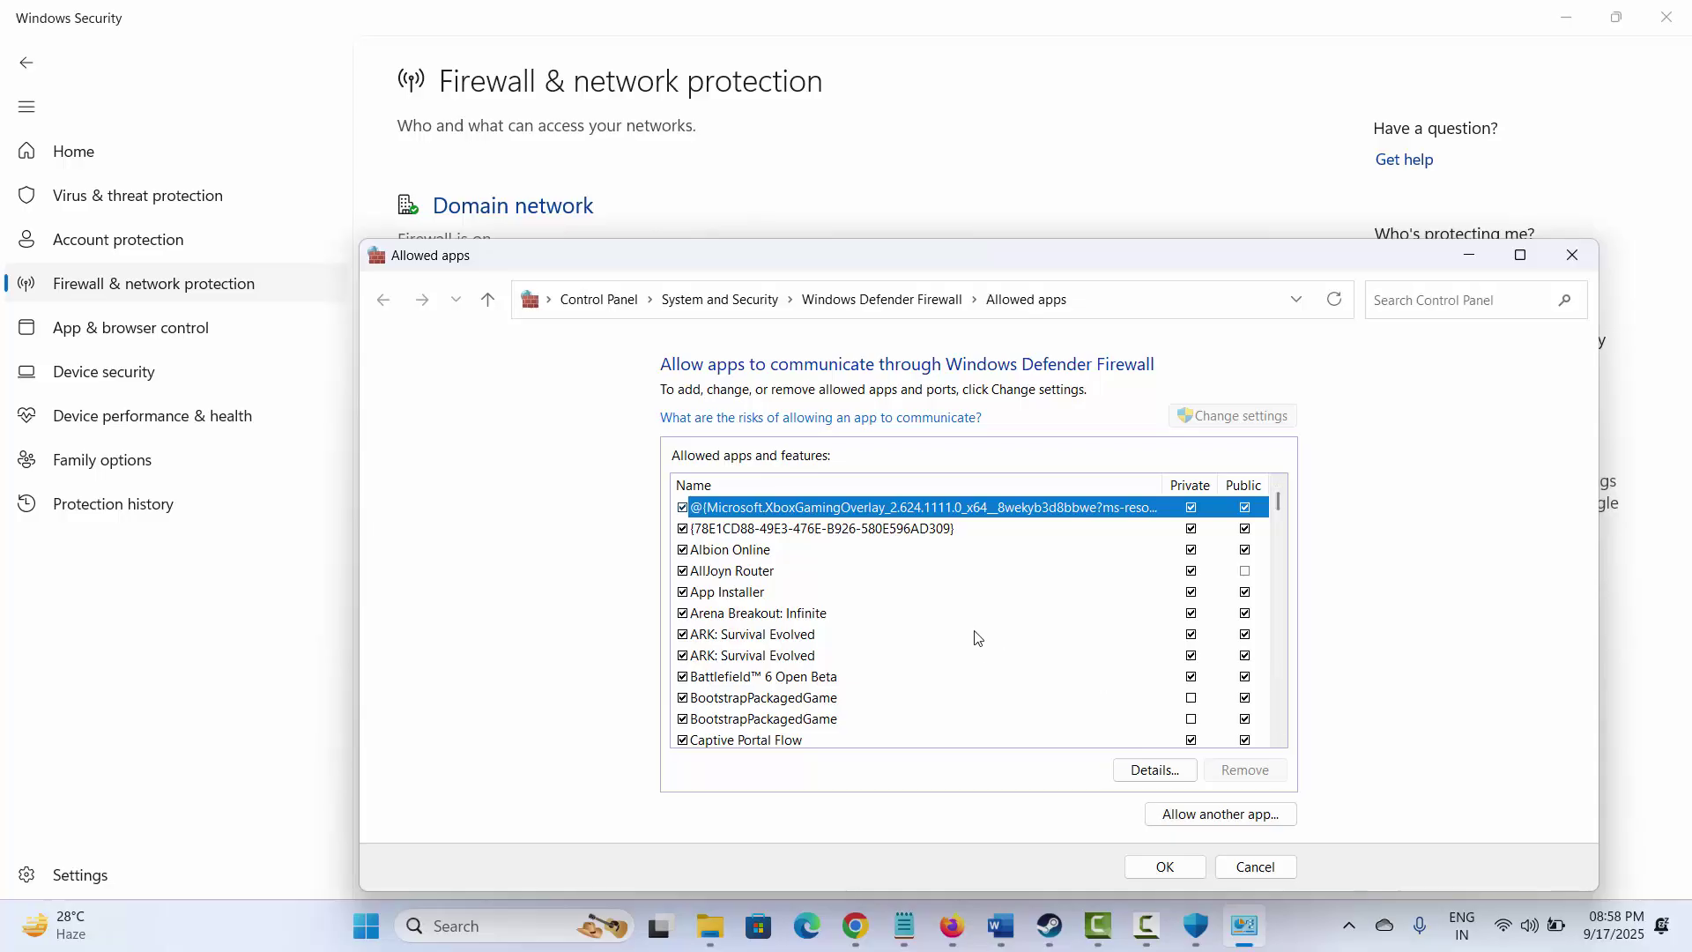
Try adding the Lion-Win64-Shipping executable, cancel, select Arena Breakout: Infinite, and close the allowed apps window.
click(1217, 816)
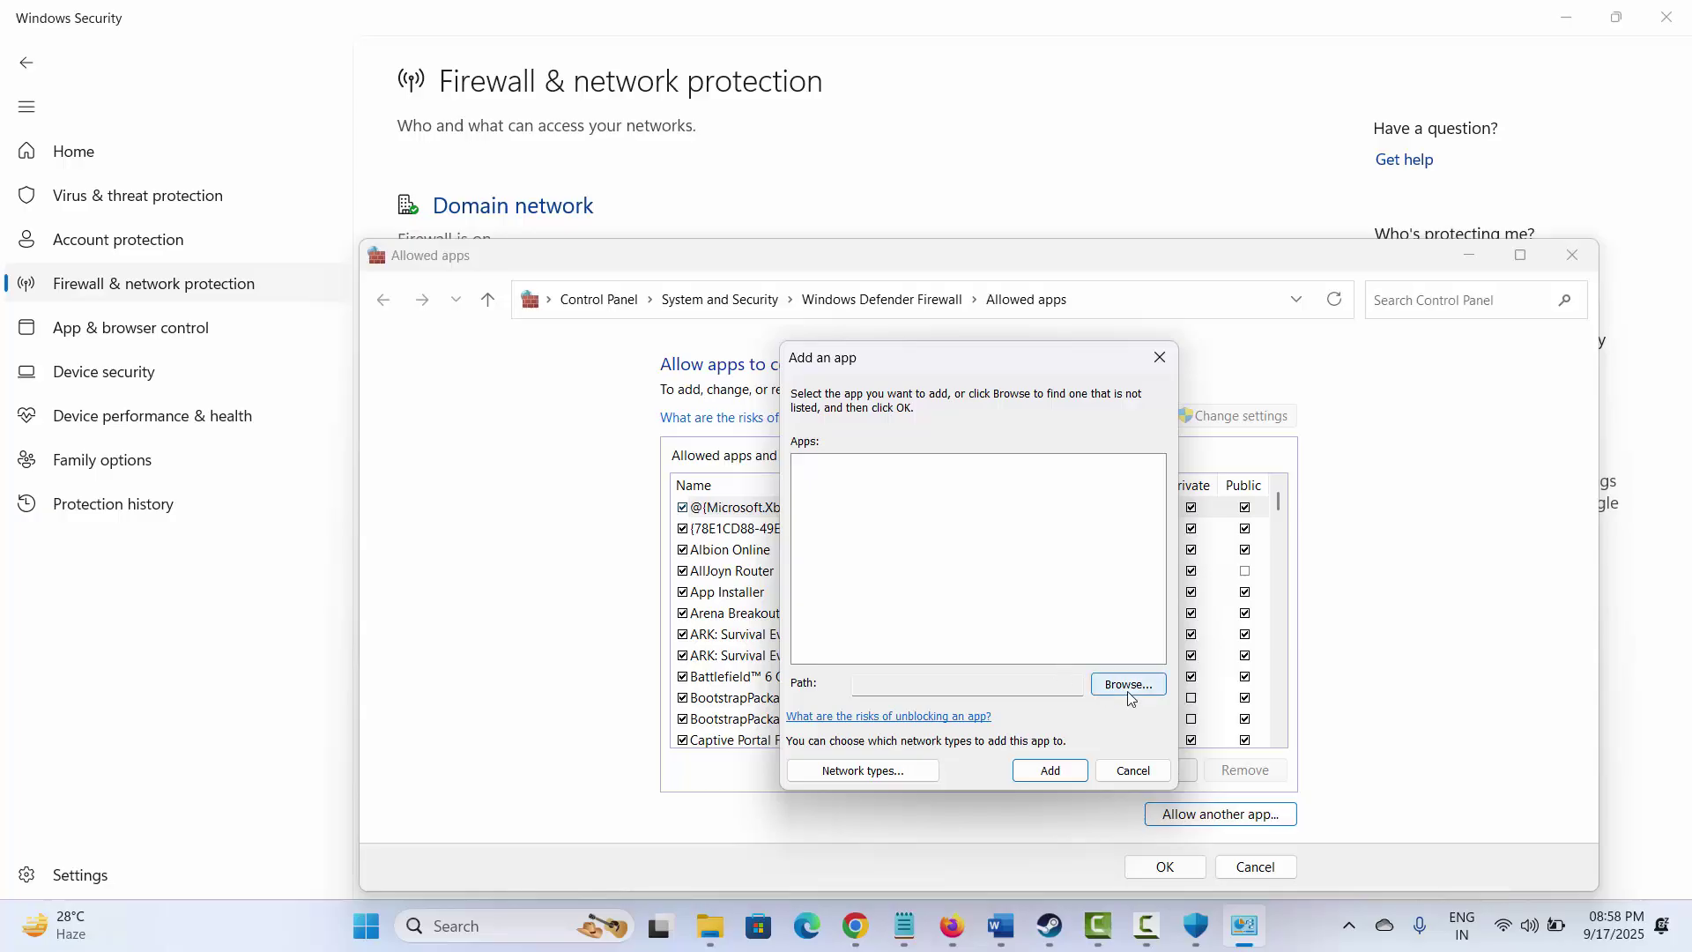
click(1129, 693)
click(1091, 551)
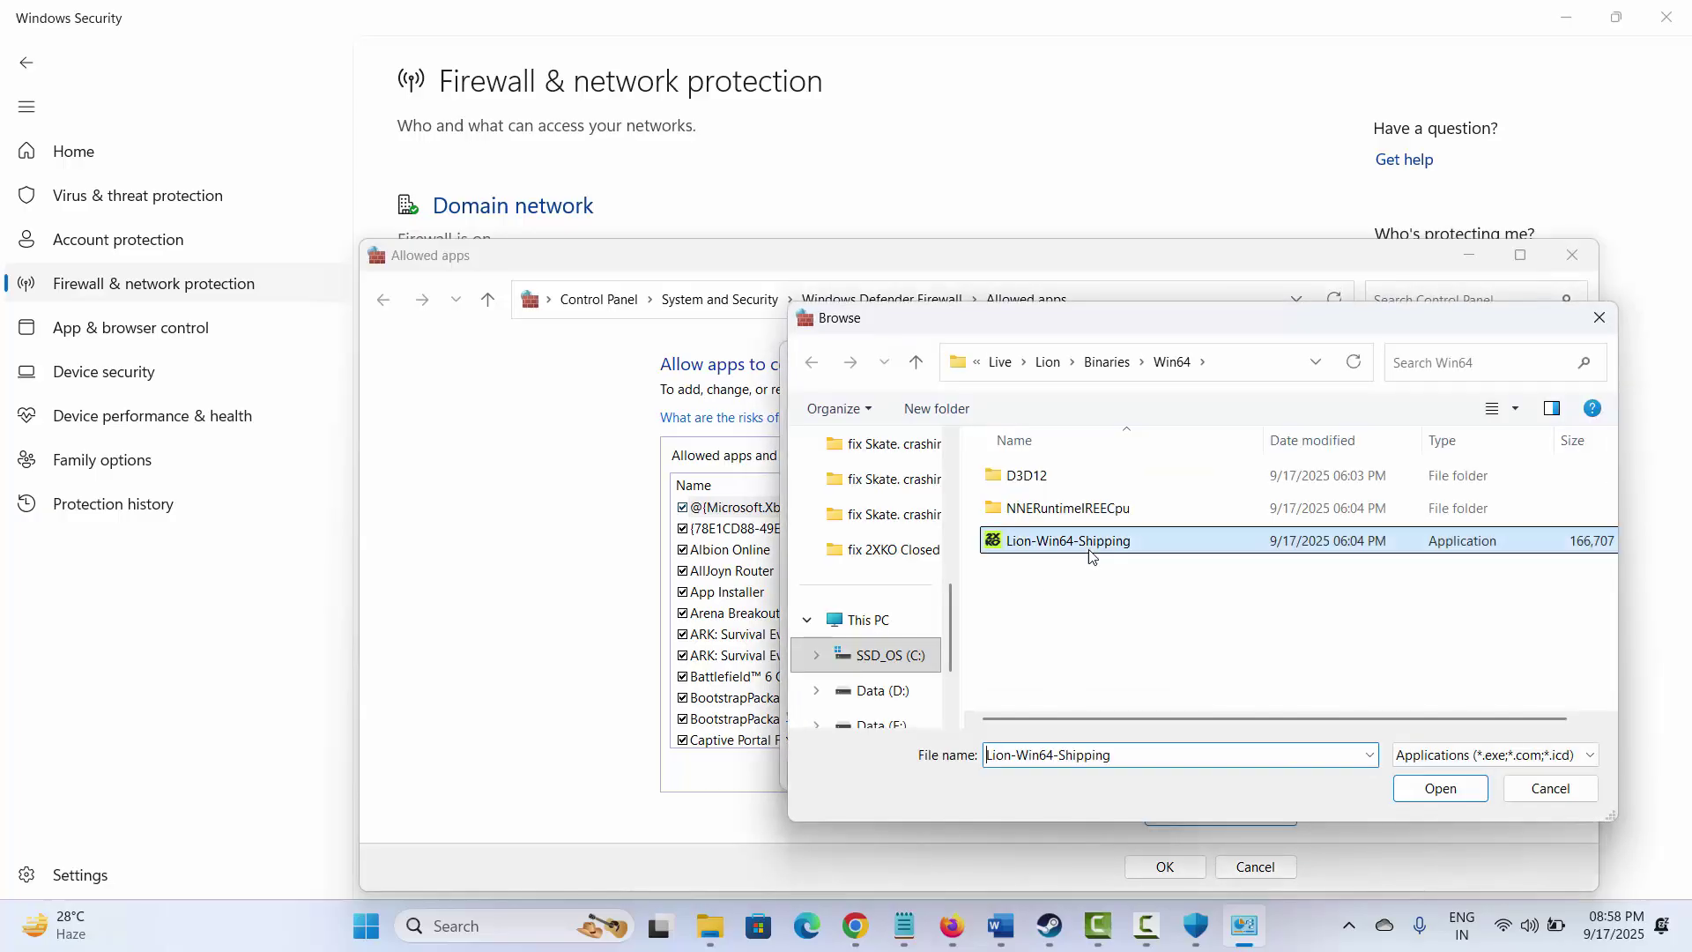
click(1551, 788)
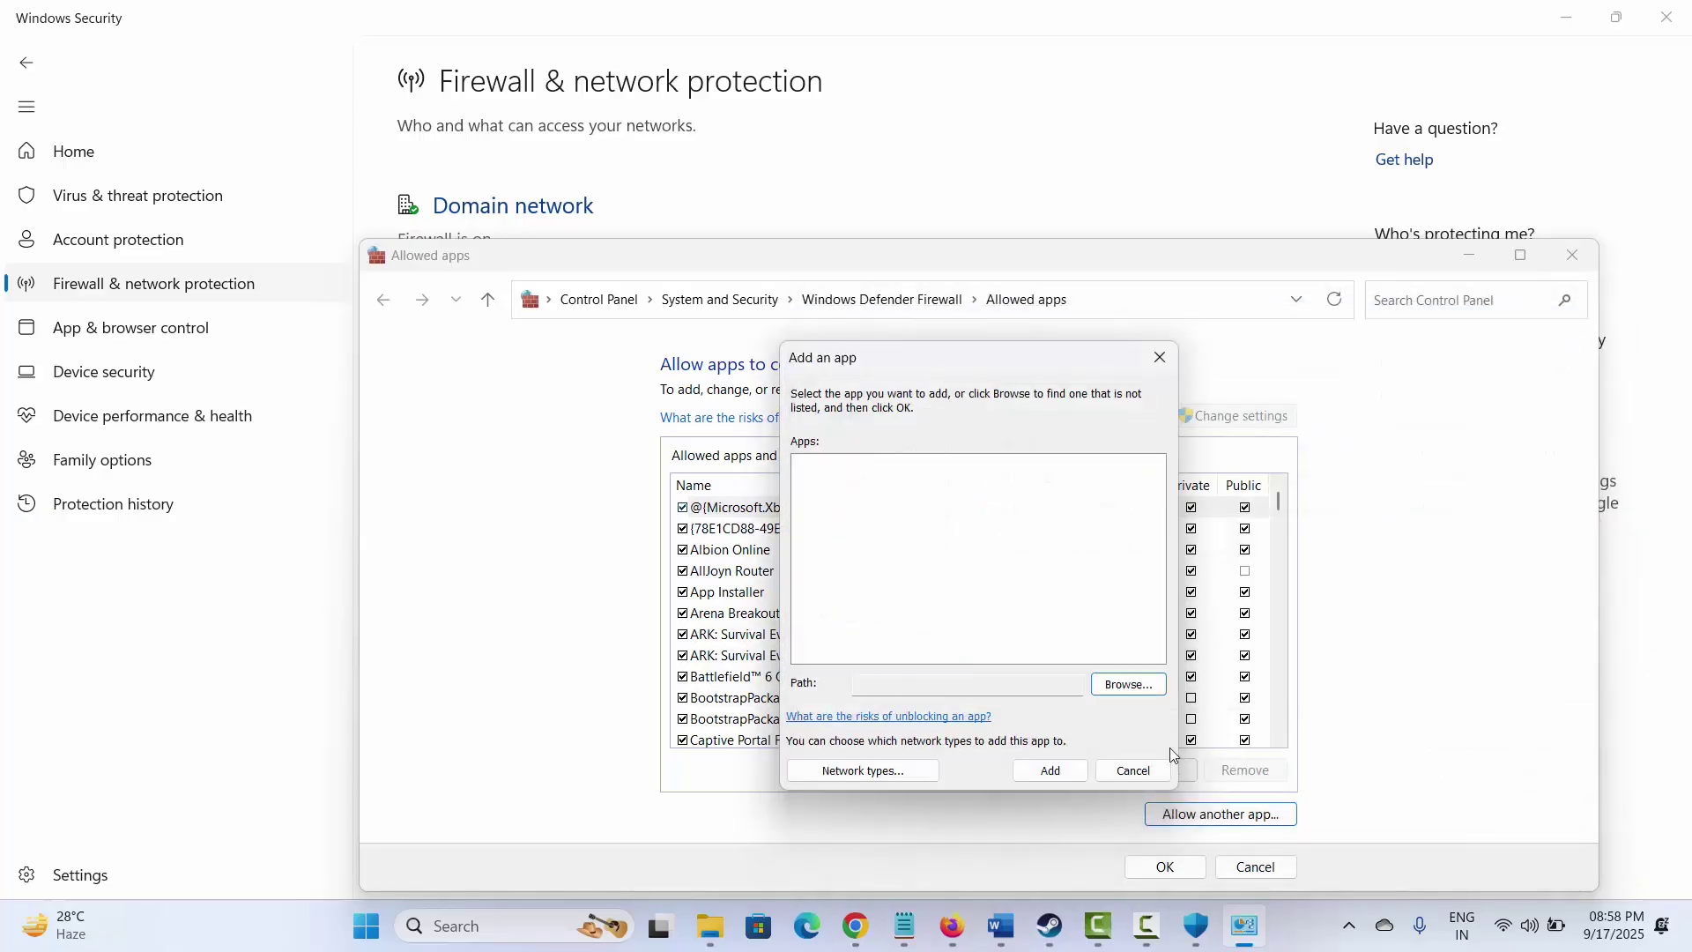
click(1140, 777)
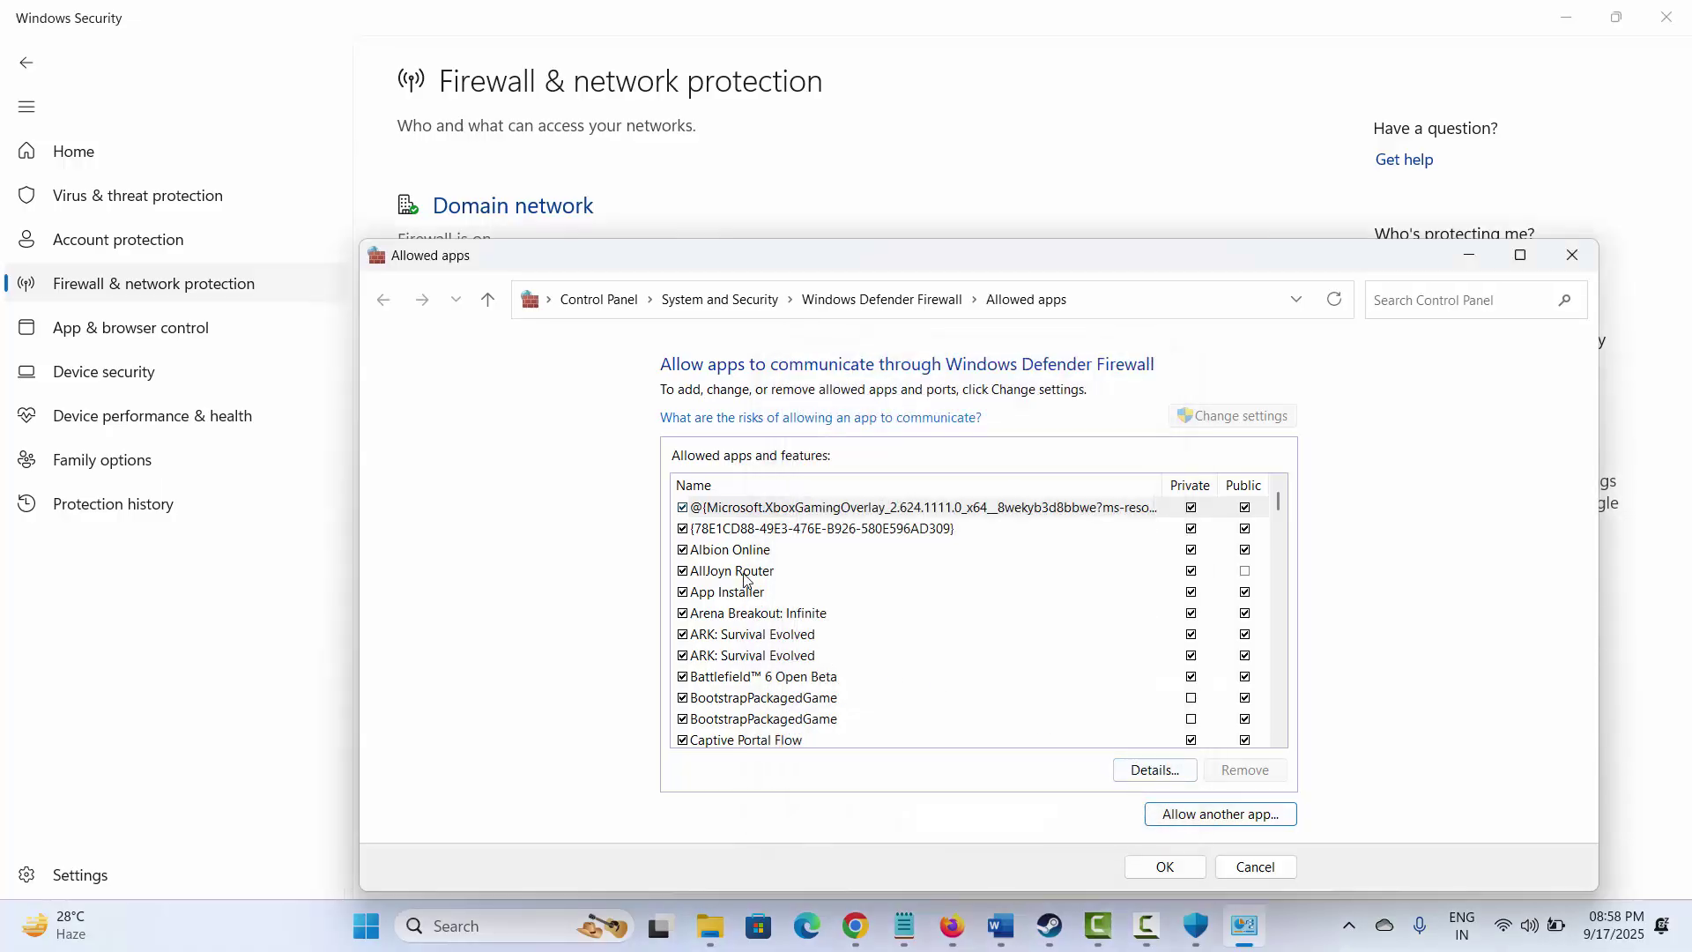
click(752, 614)
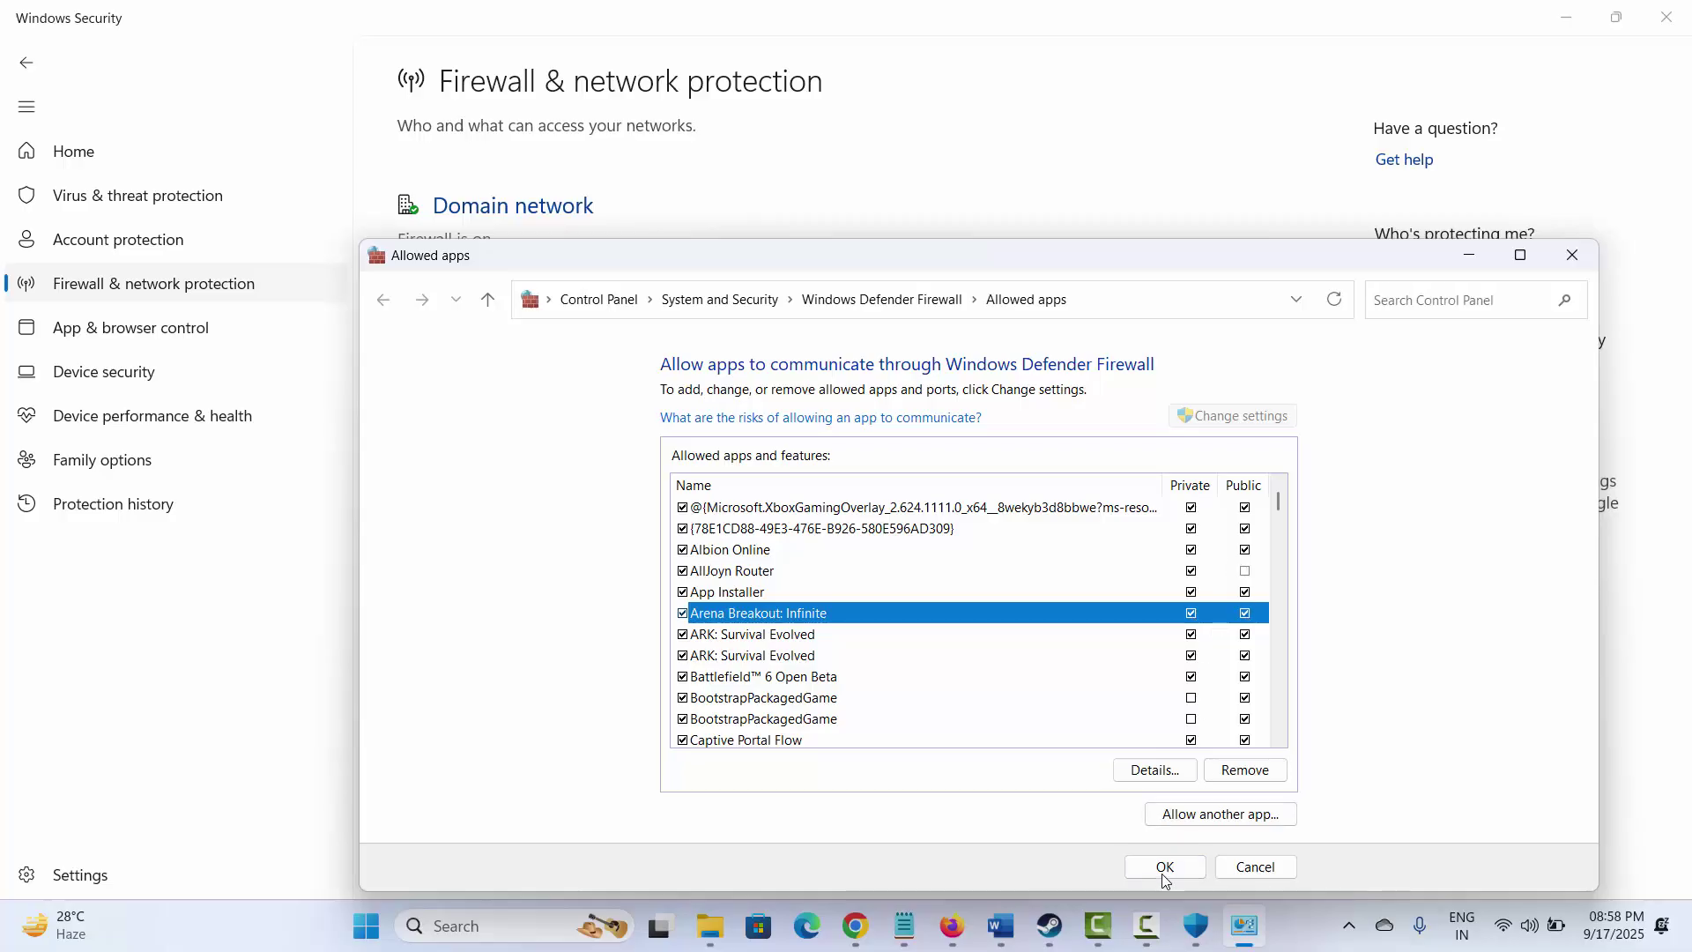
click(1572, 254)
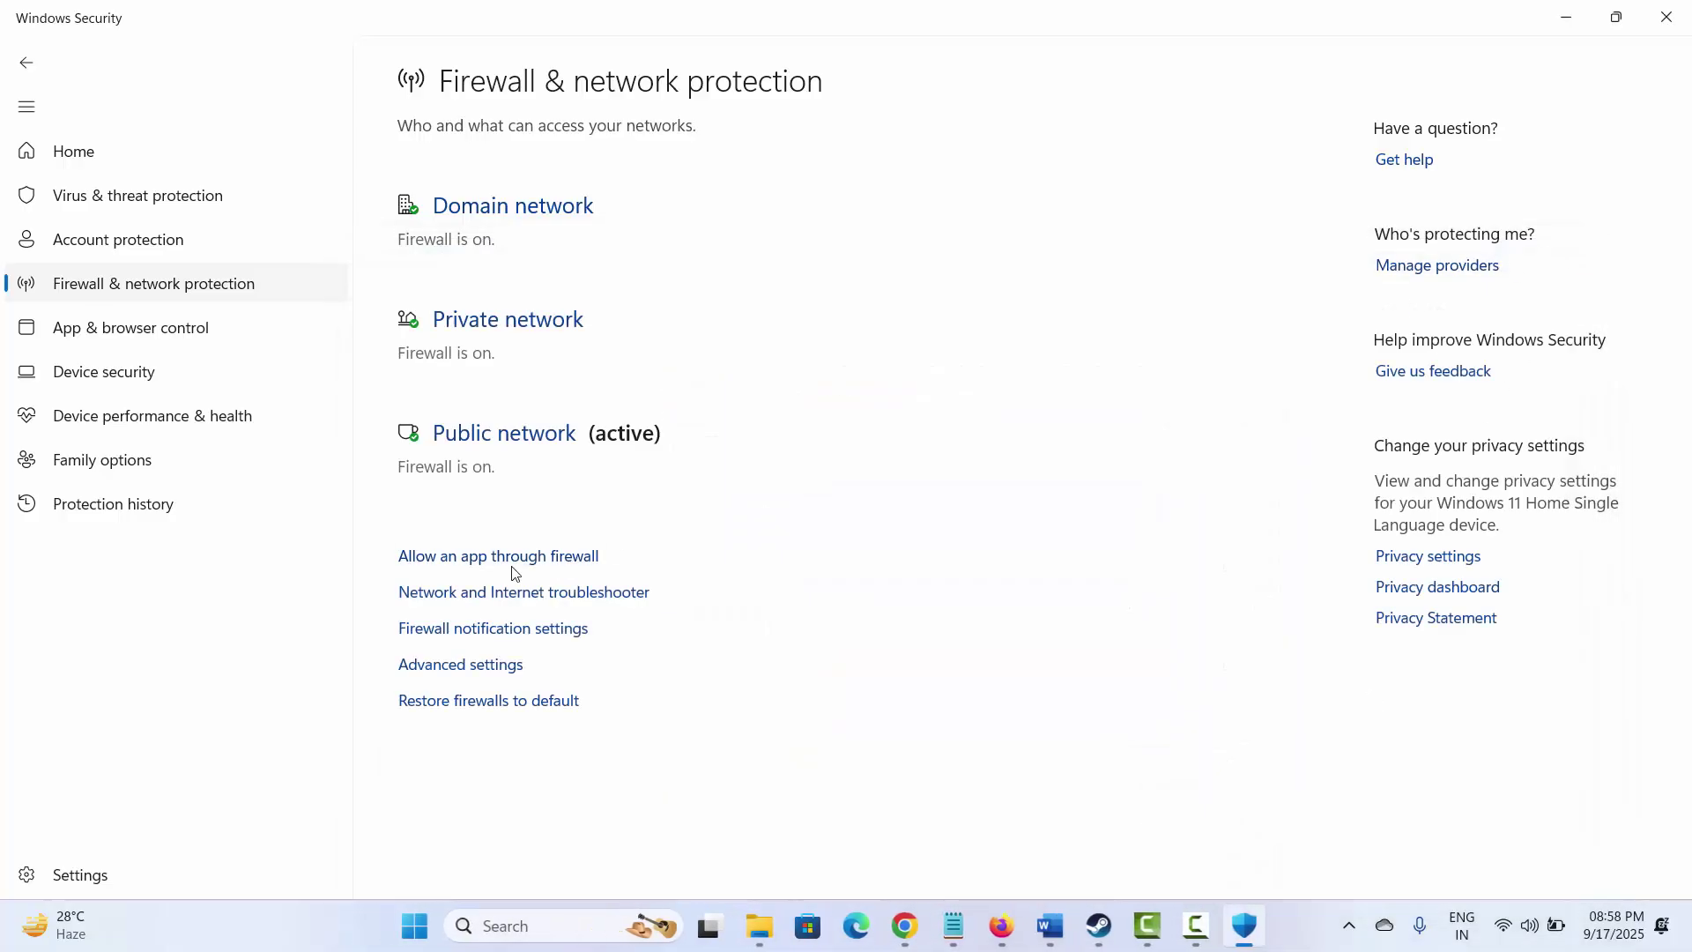
Close Windows Security, highlight Method 9's CPU/GPU overclocking phrase, and select the Method 10 overlay heading.
click(1666, 17)
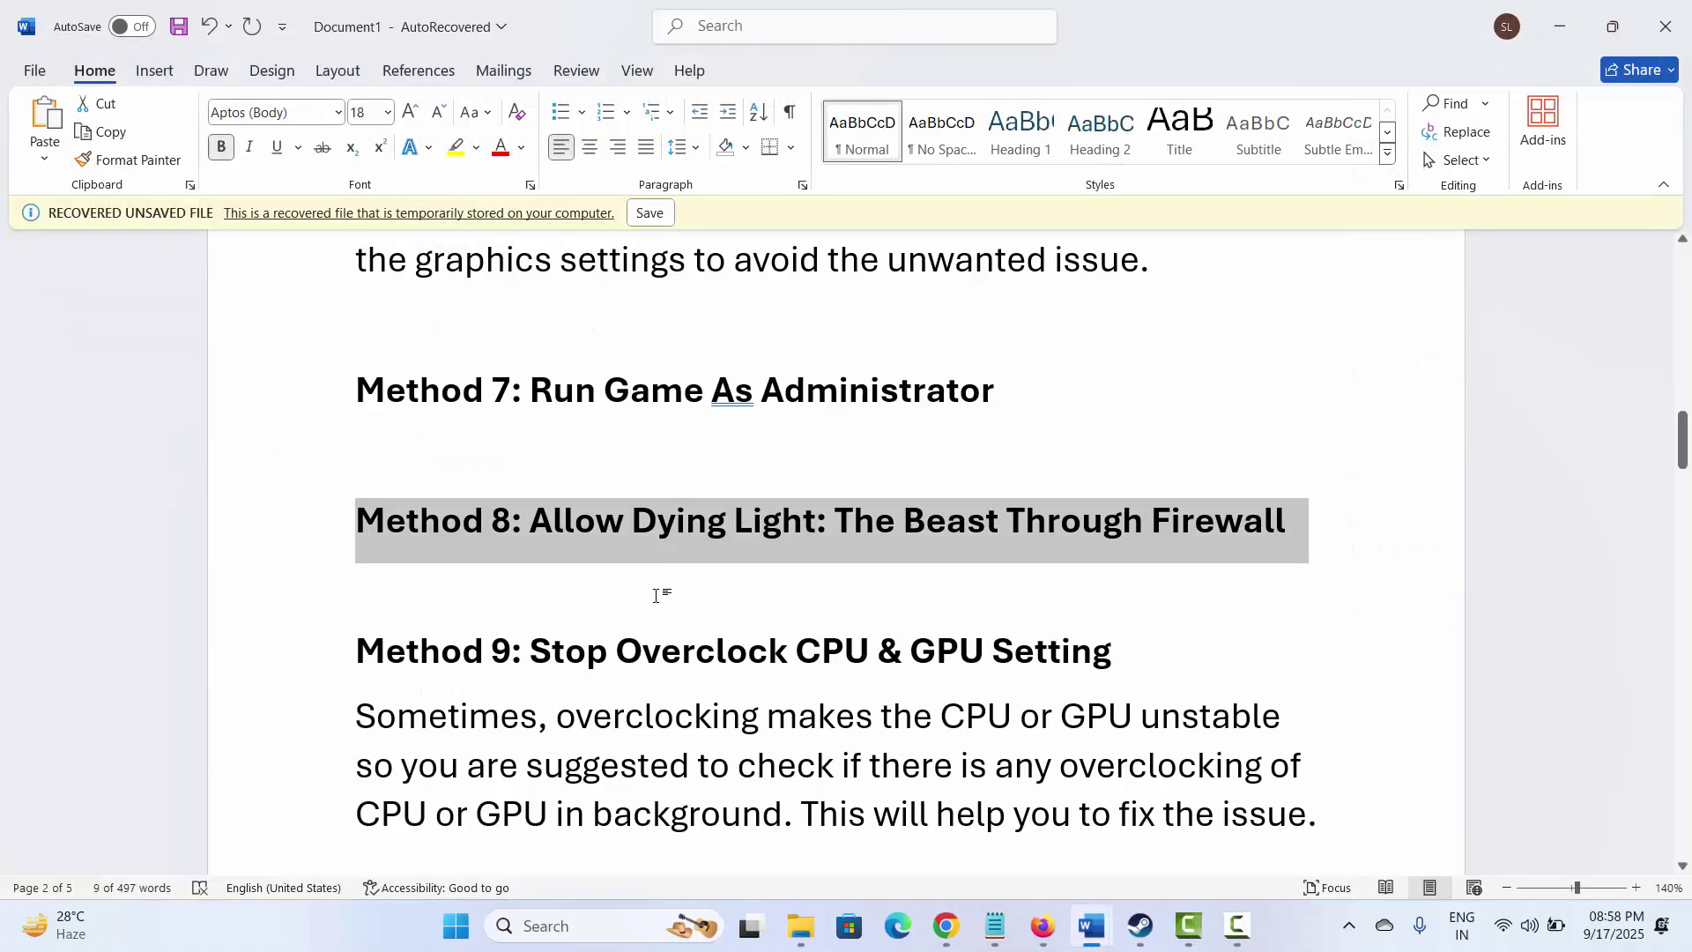
scroll(630, 592, down, 1)
click(315, 601)
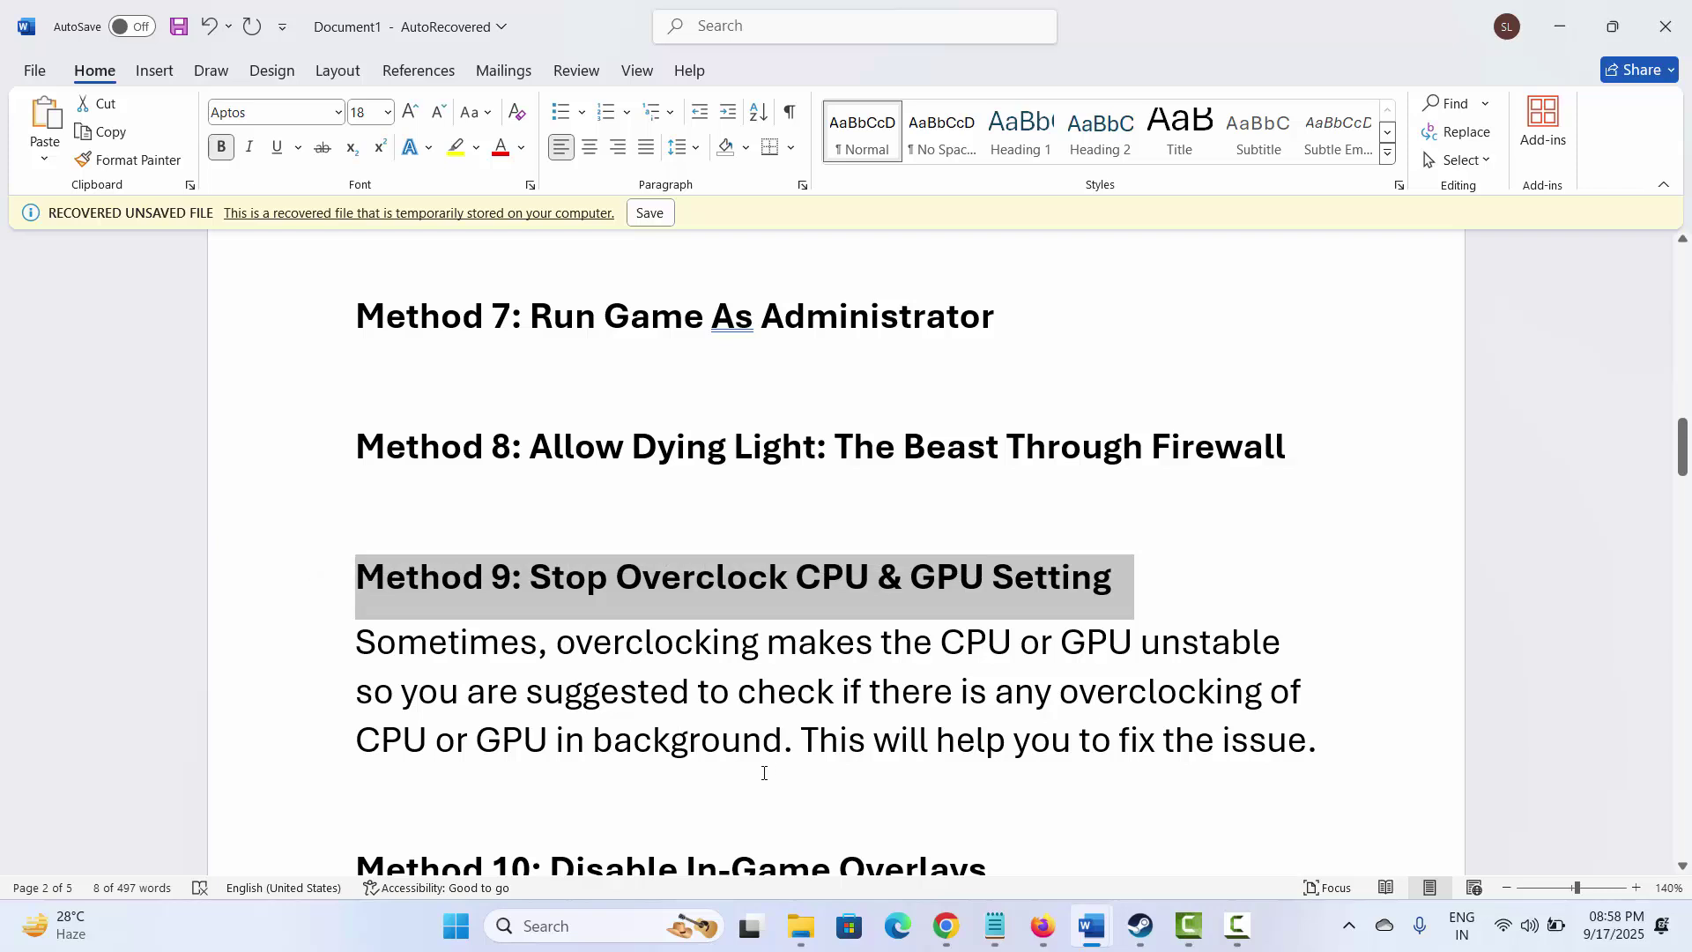
click(763, 741)
drag(686, 649, 1084, 648)
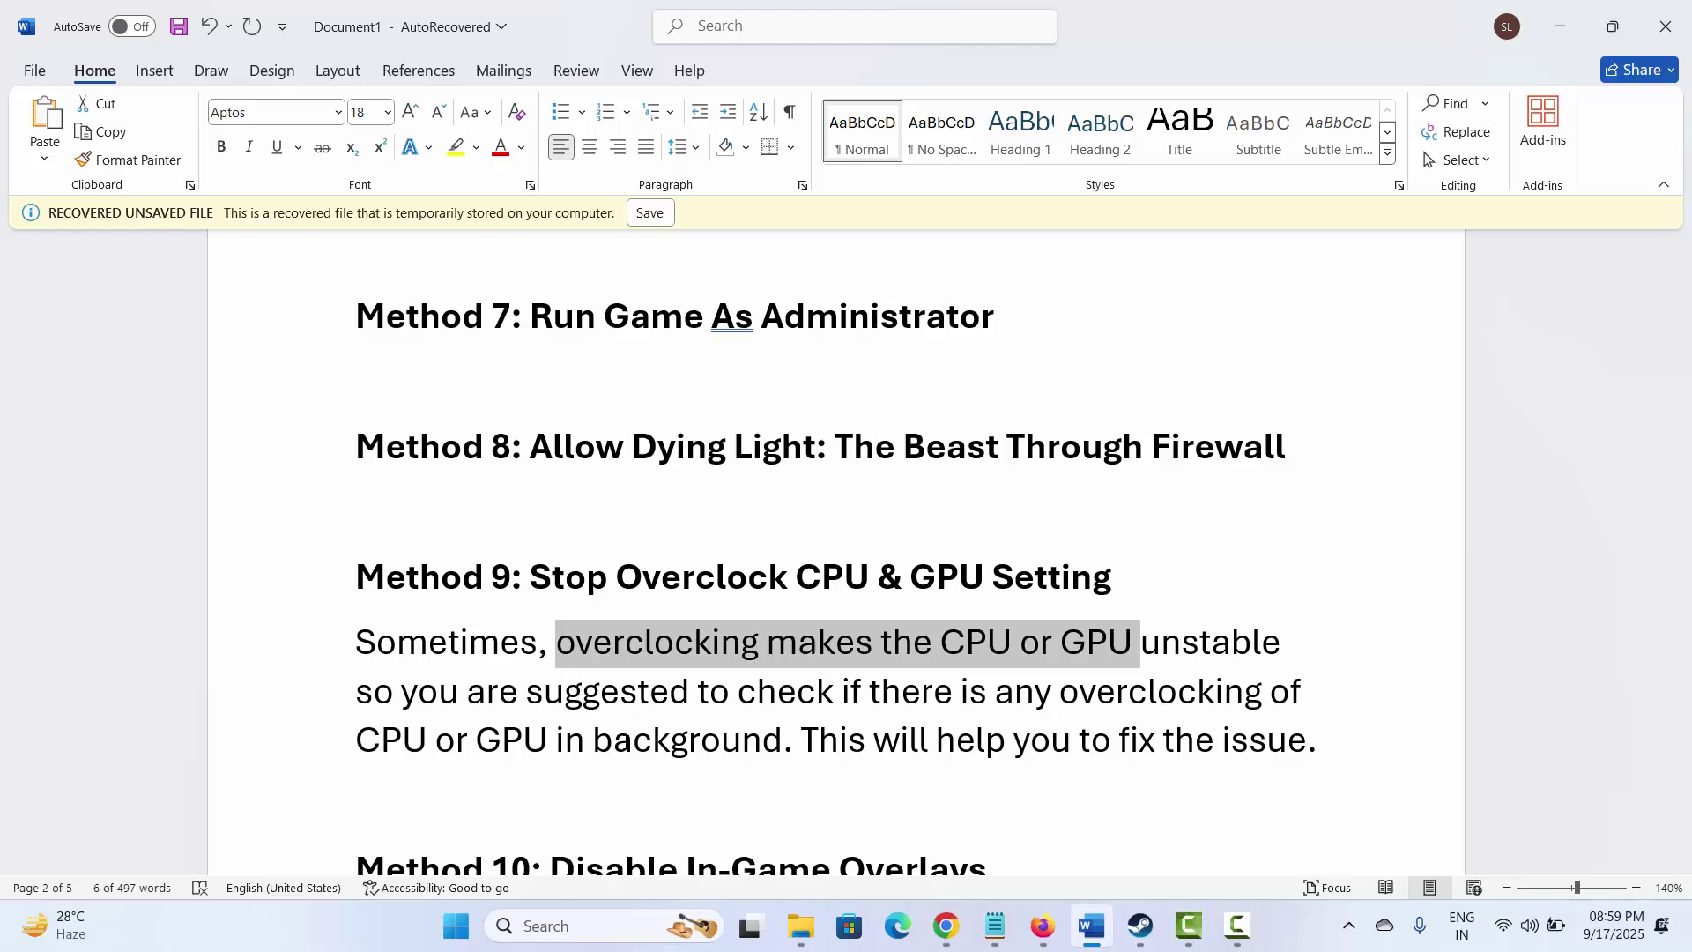
scroll(611, 746, down, 3)
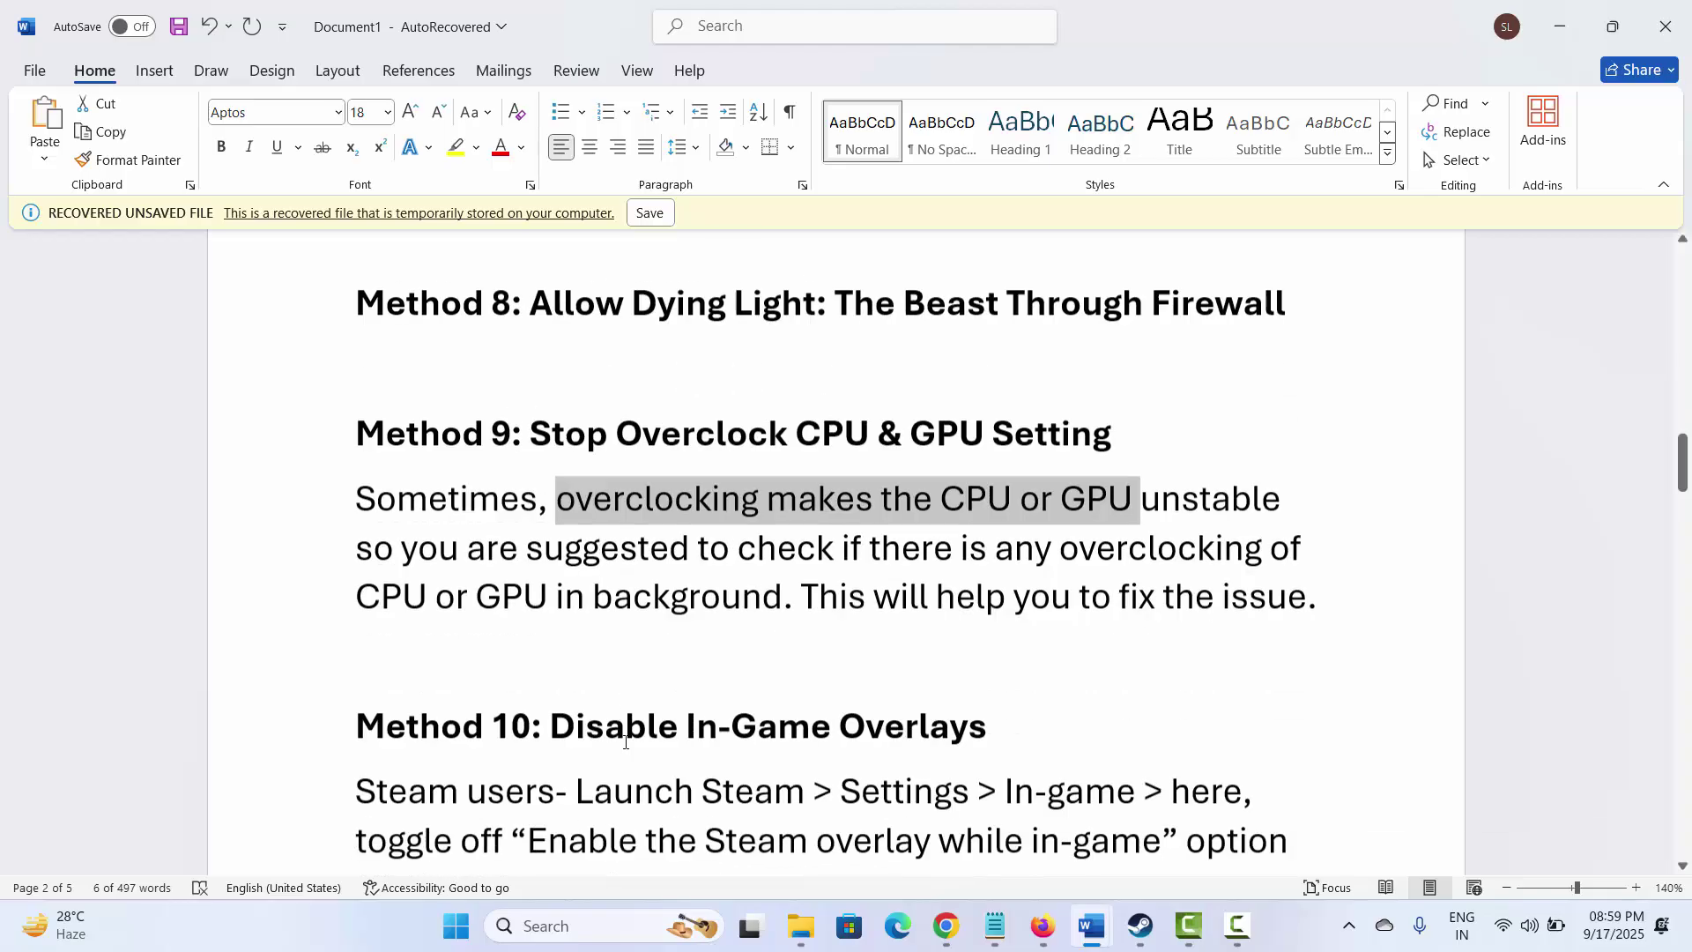
click(299, 663)
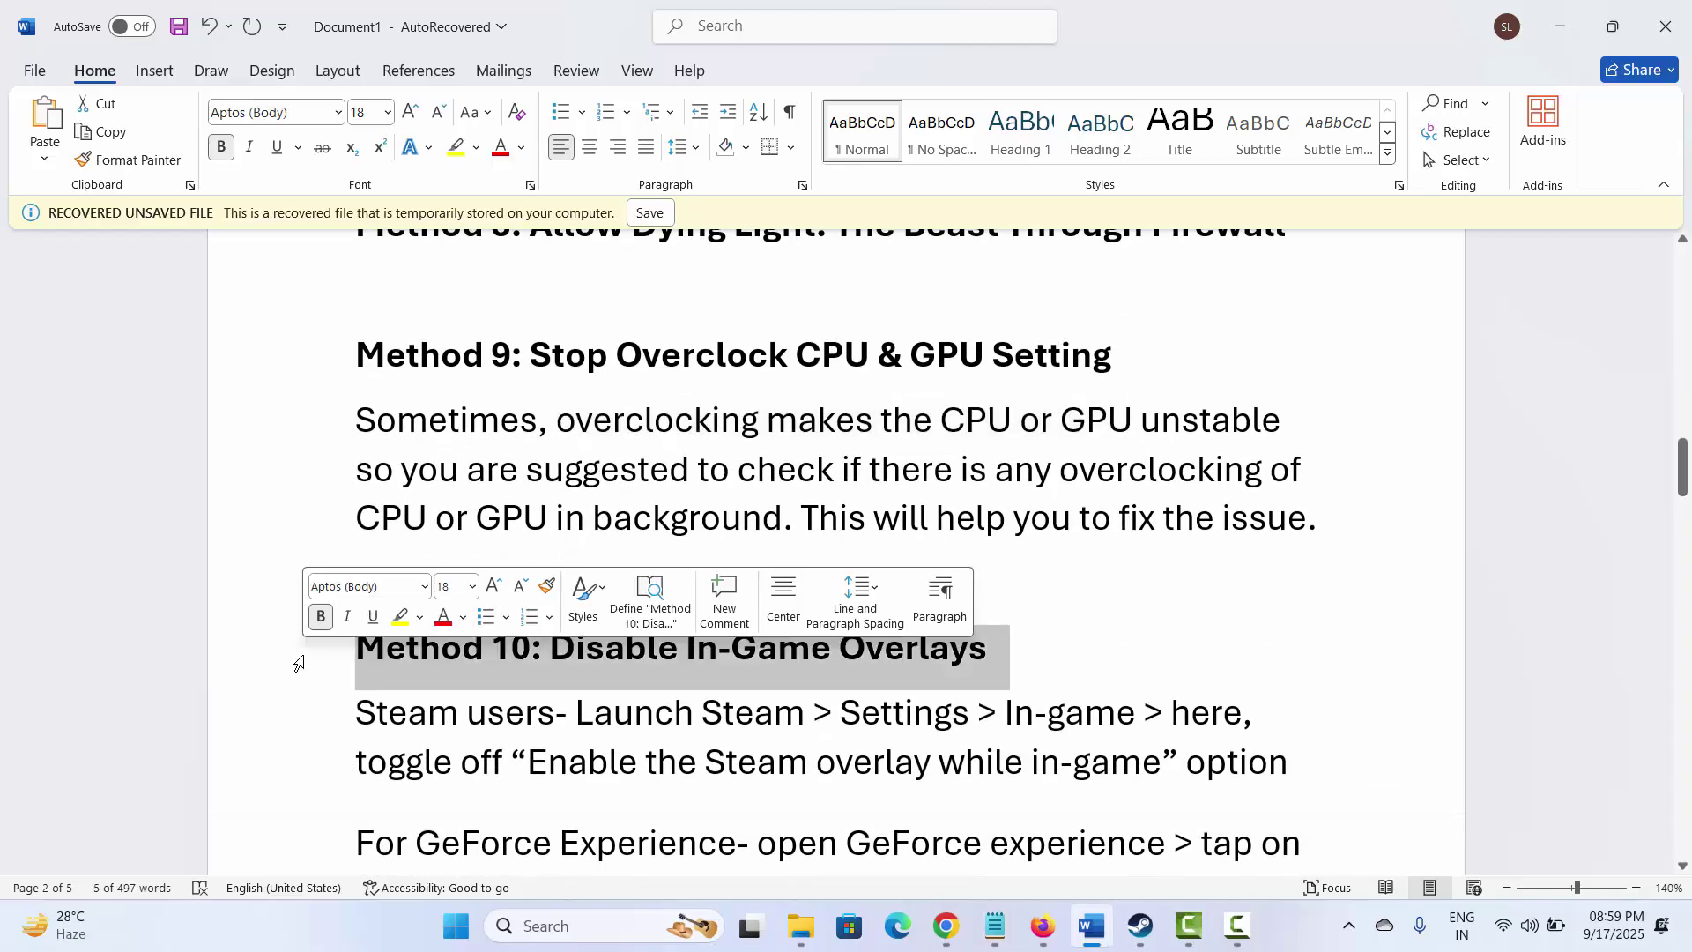
scroll(626, 743, down, 2)
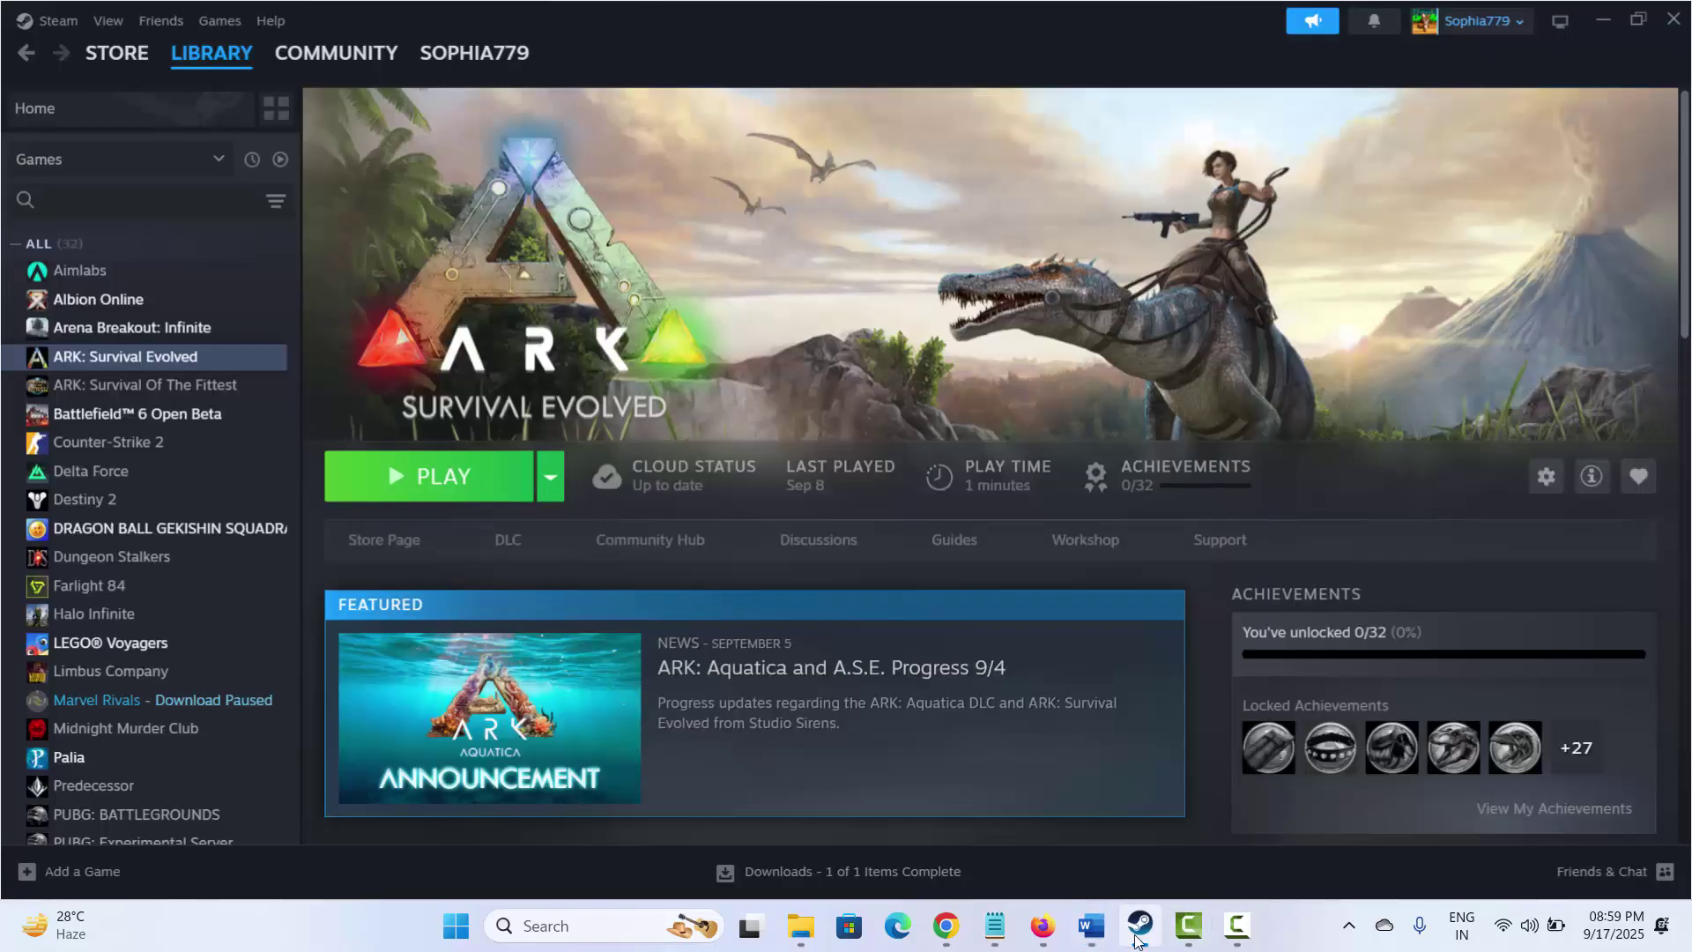
Open the Dying Light: The Beast store page, then switch off 'Enable the Steam Overlay while in-game' and close Settings.
click(1141, 926)
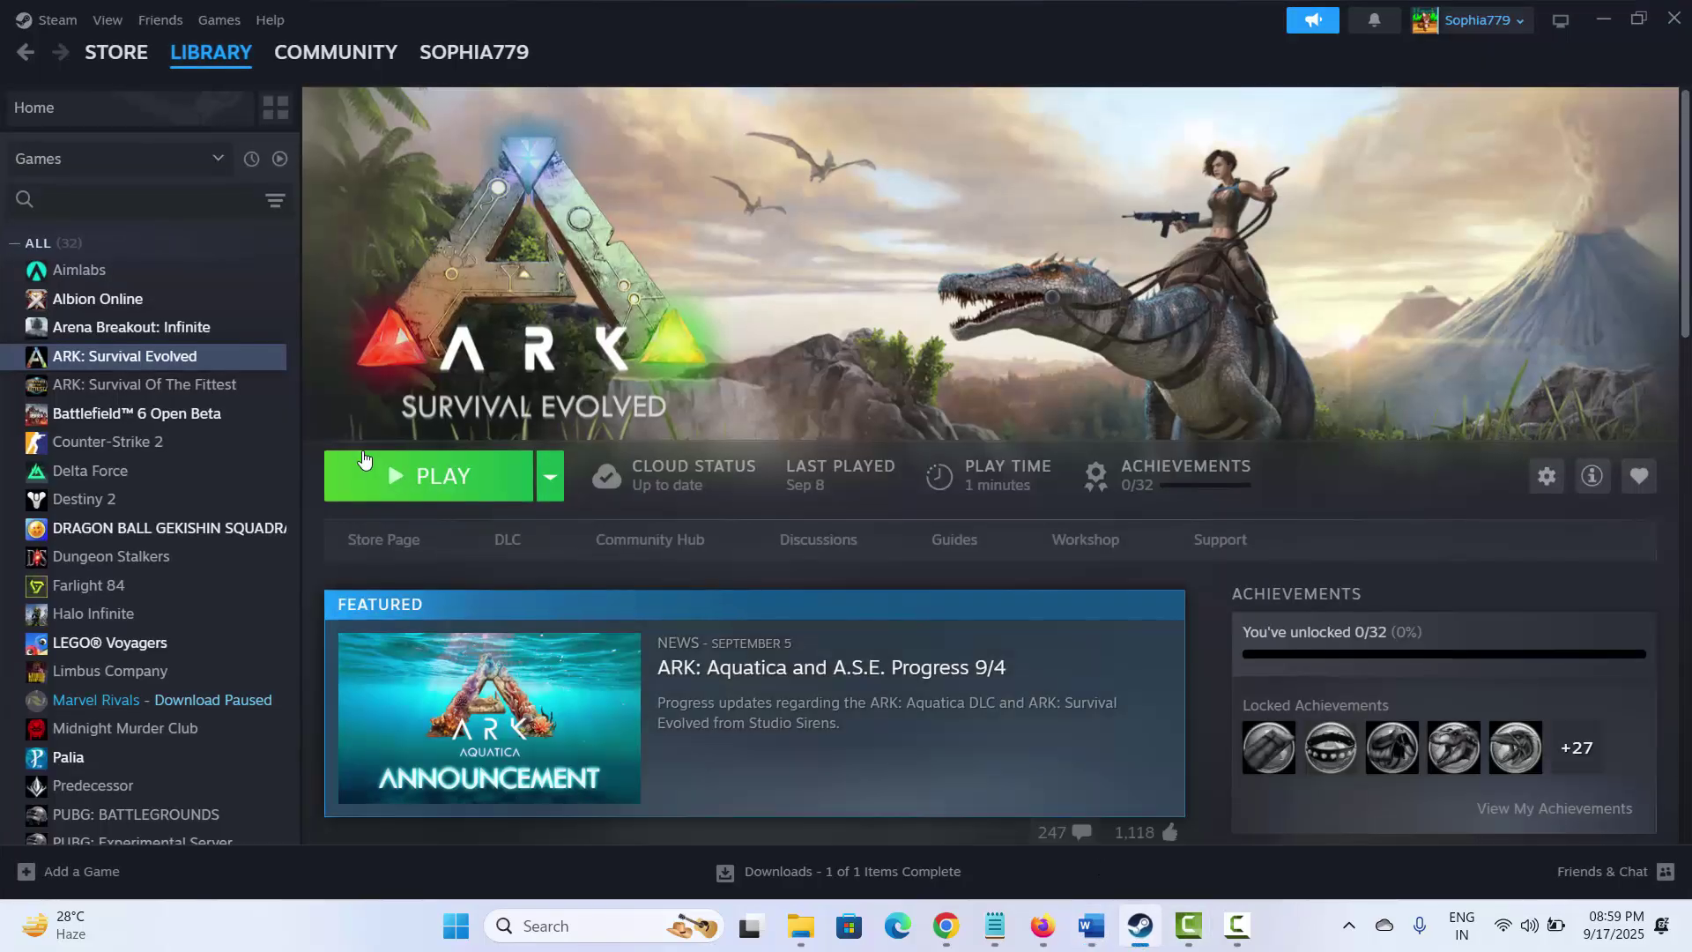
click(106, 53)
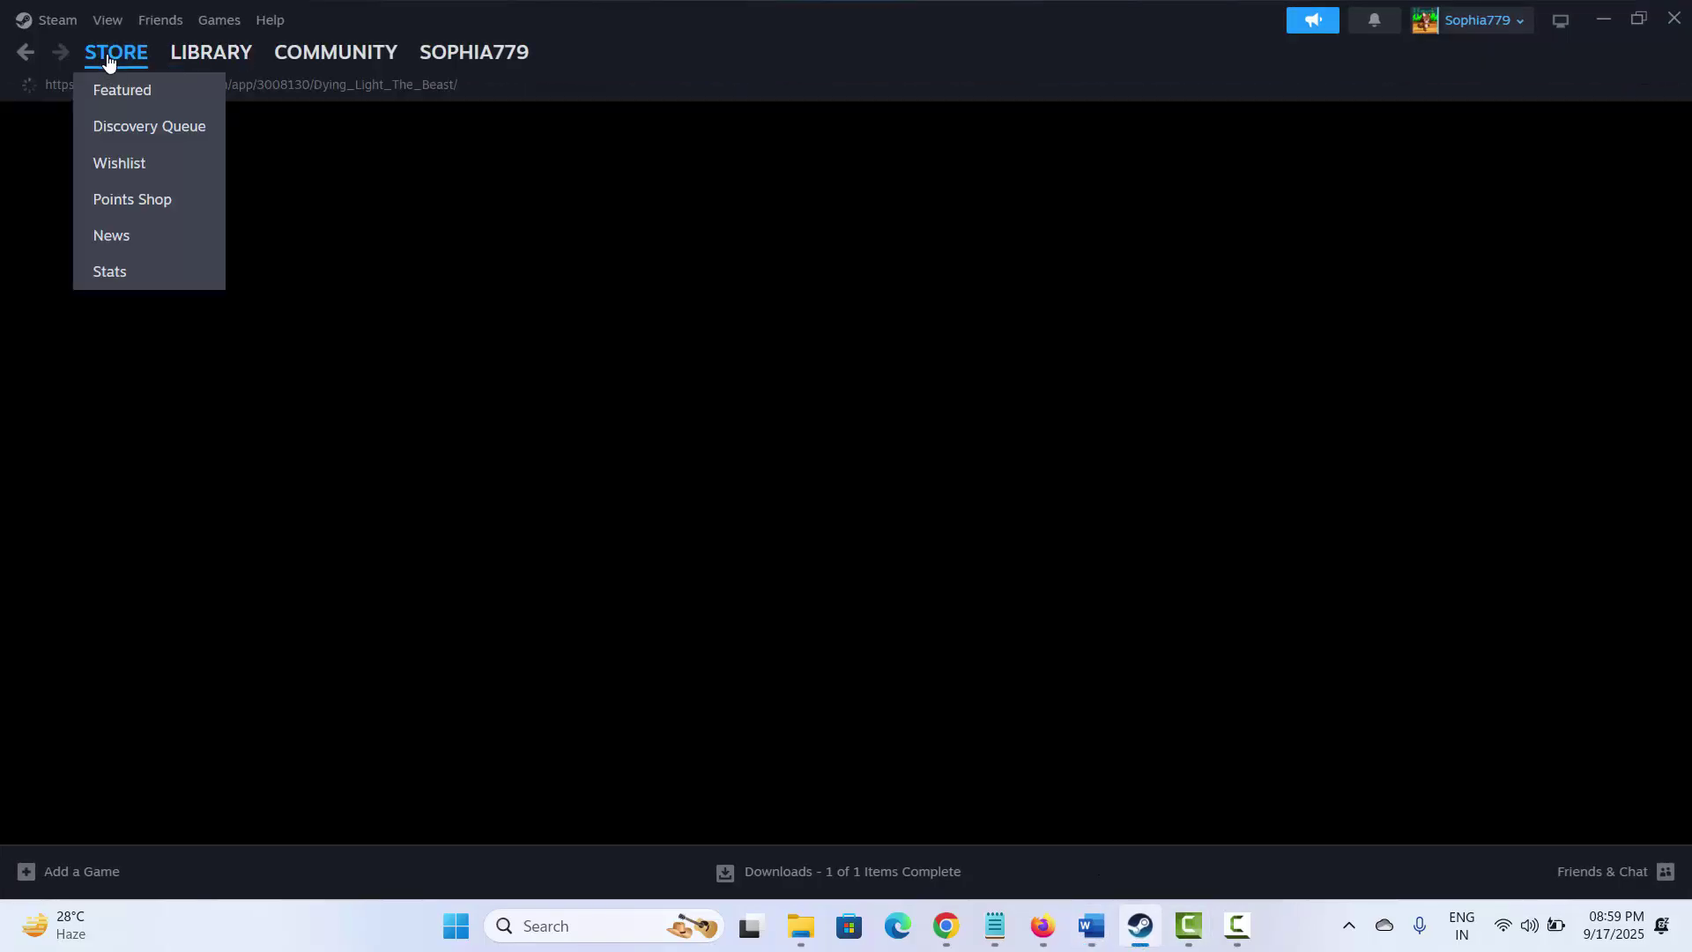
click(54, 19)
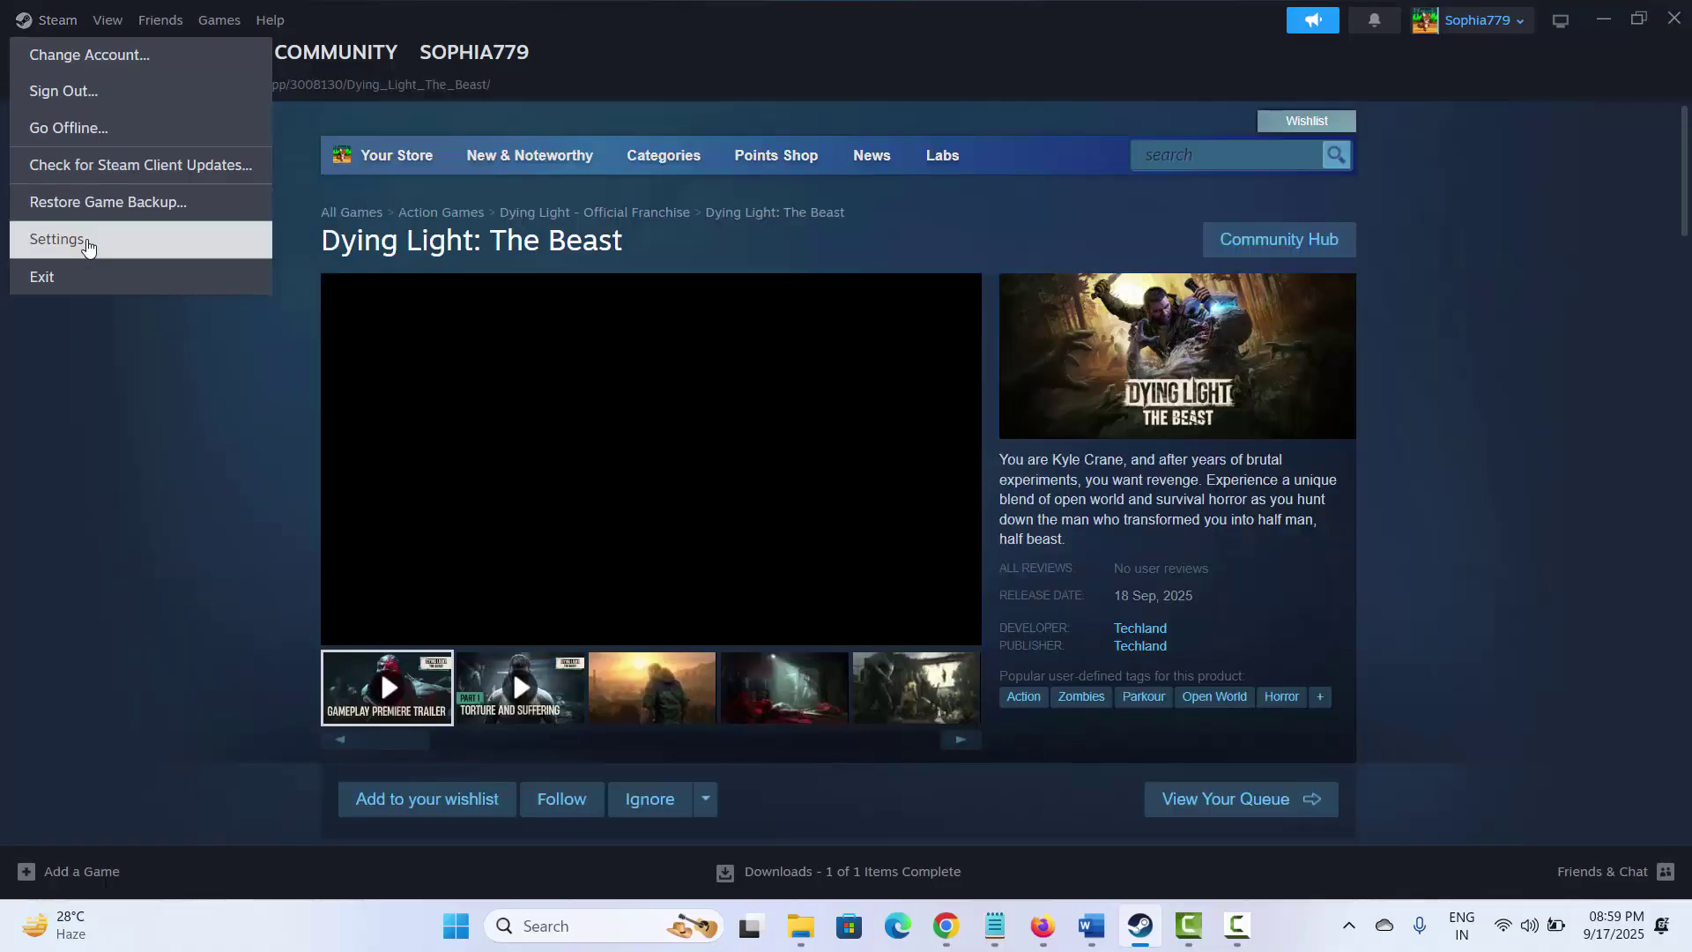
click(79, 238)
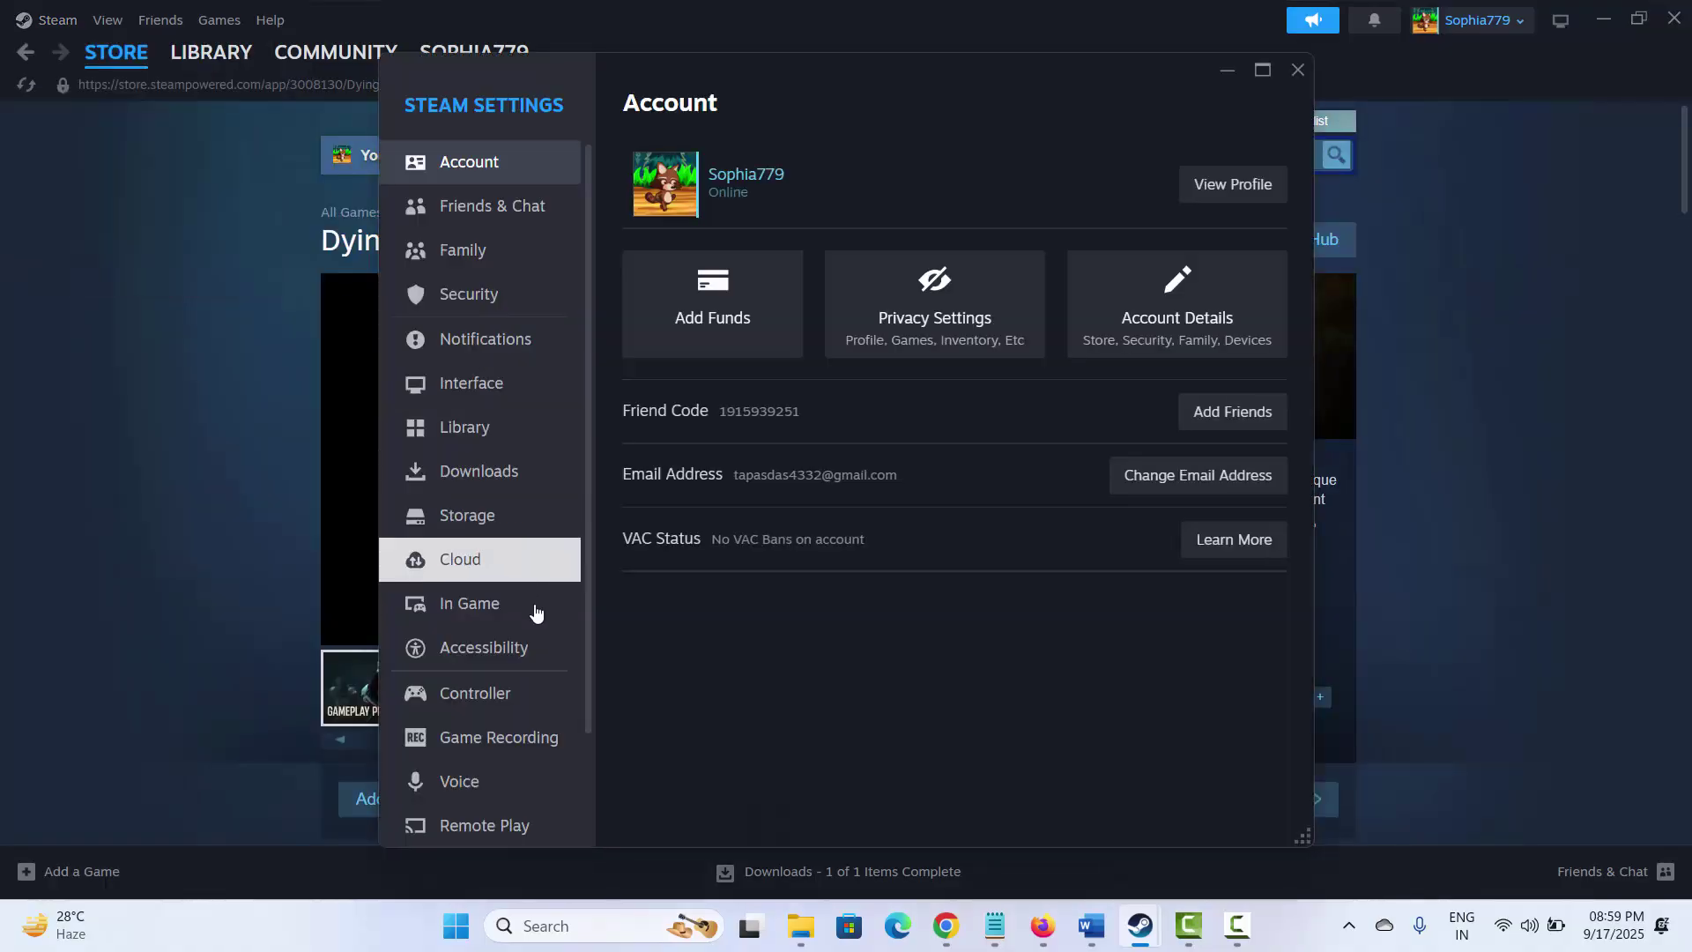
click(496, 608)
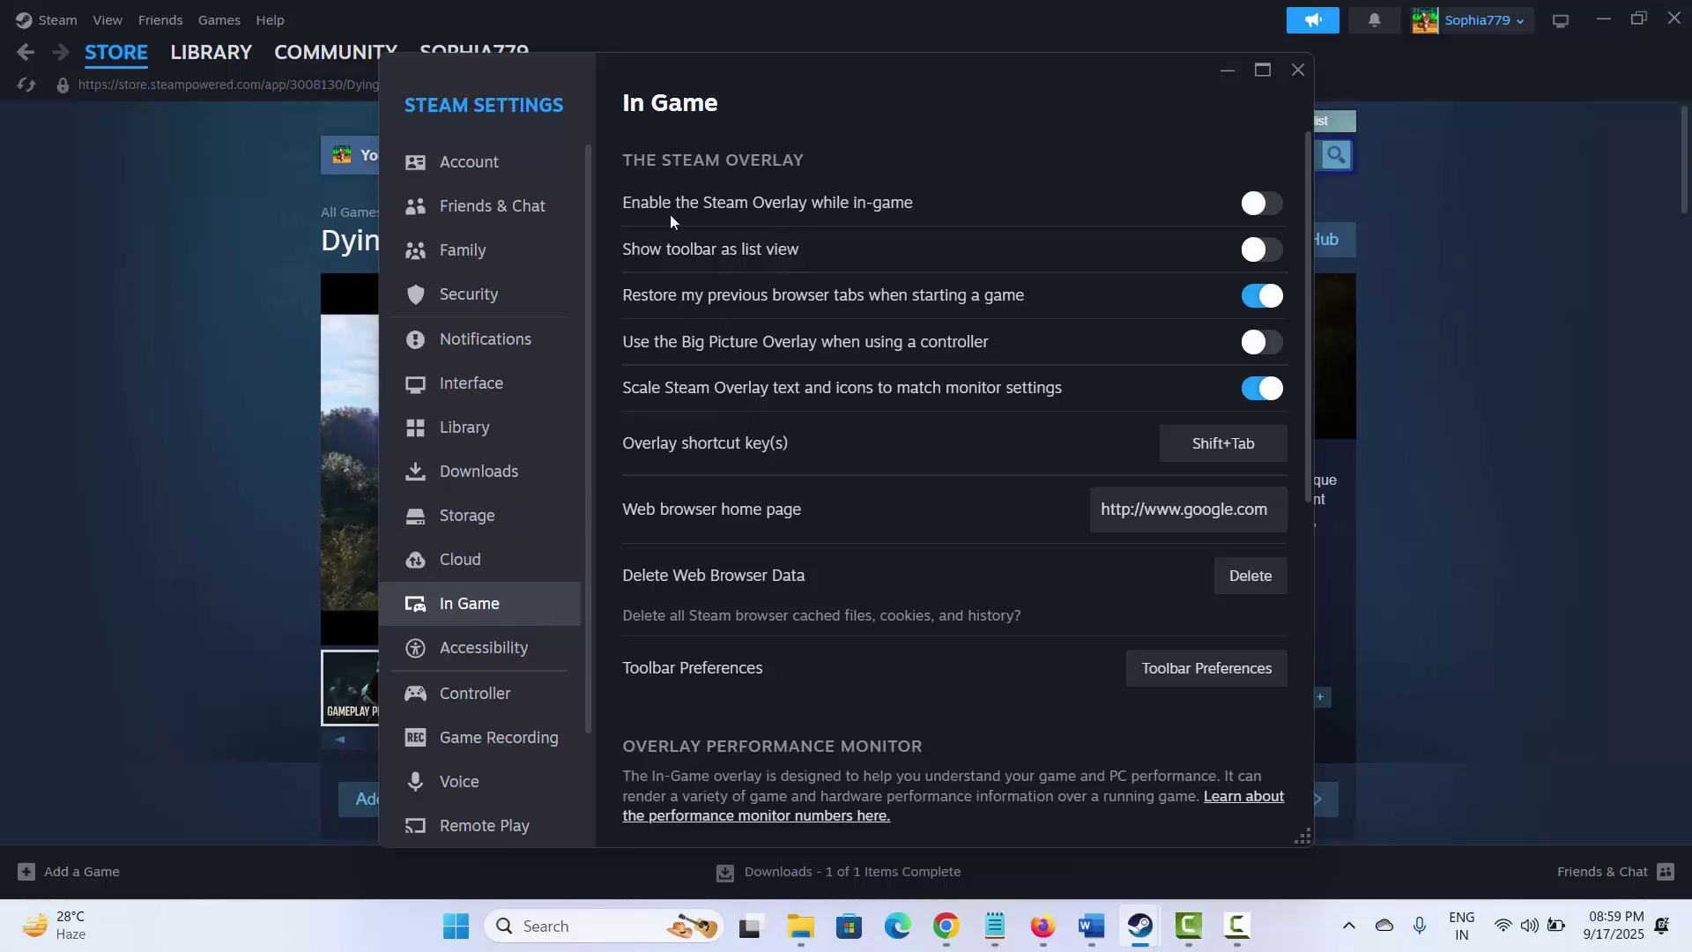
click(1257, 205)
click(1254, 210)
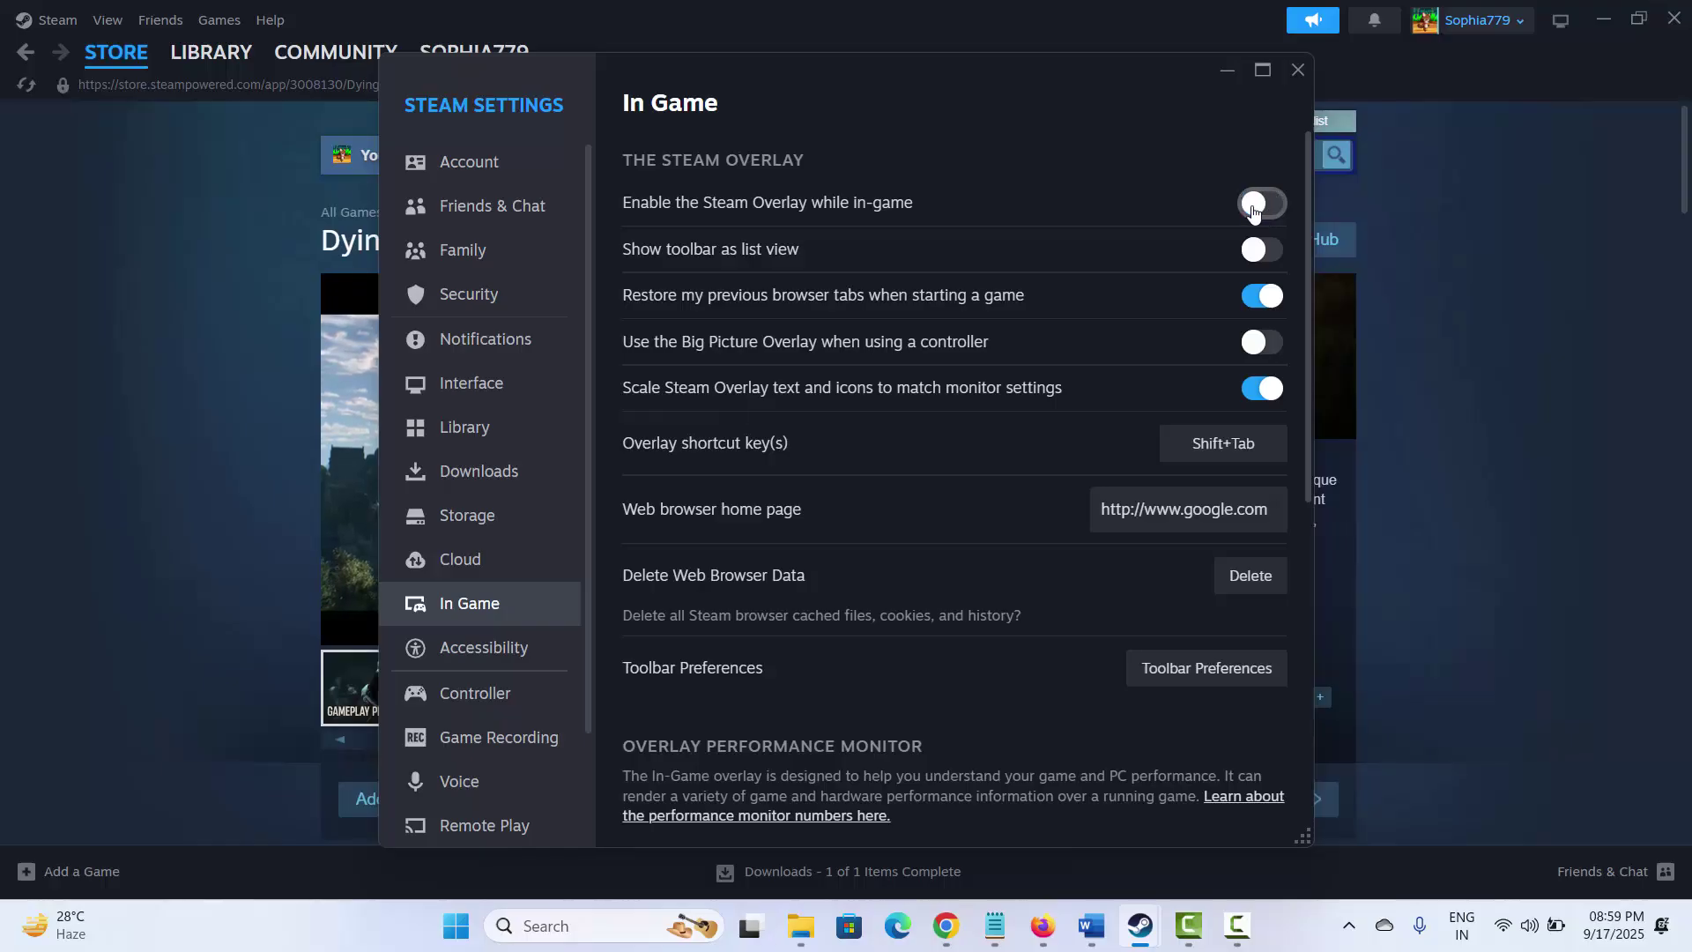
click(1297, 70)
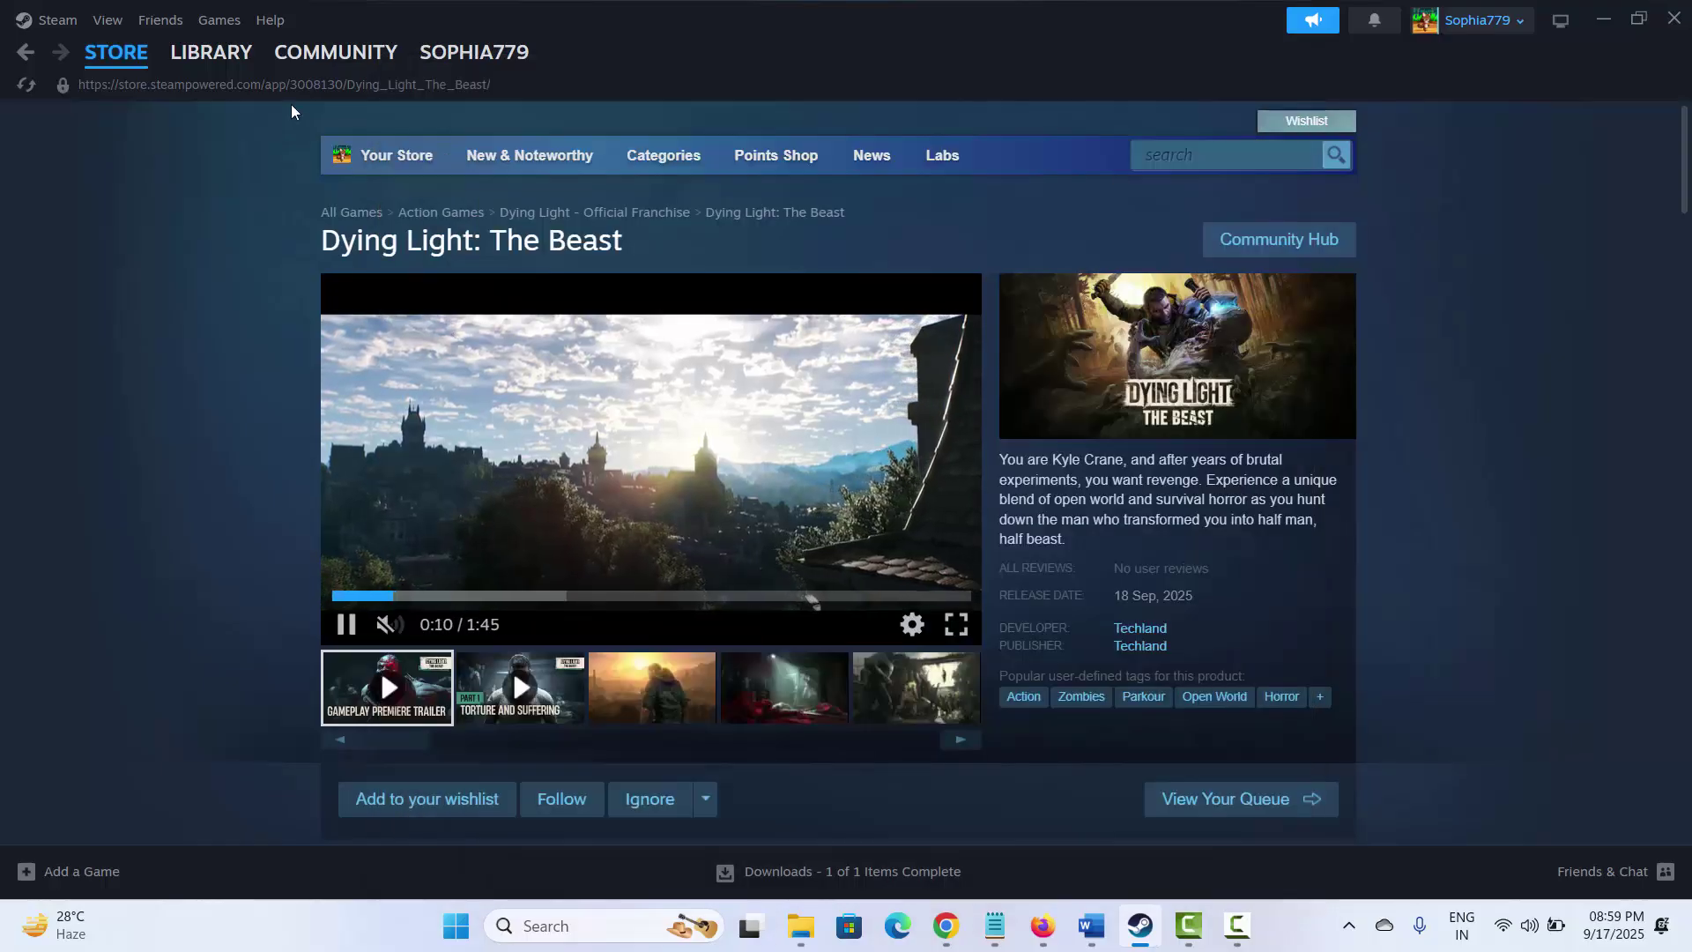
Minimize Steam and highlight phrases in the GeForce Experience overlay steps of the guide.
click(1142, 927)
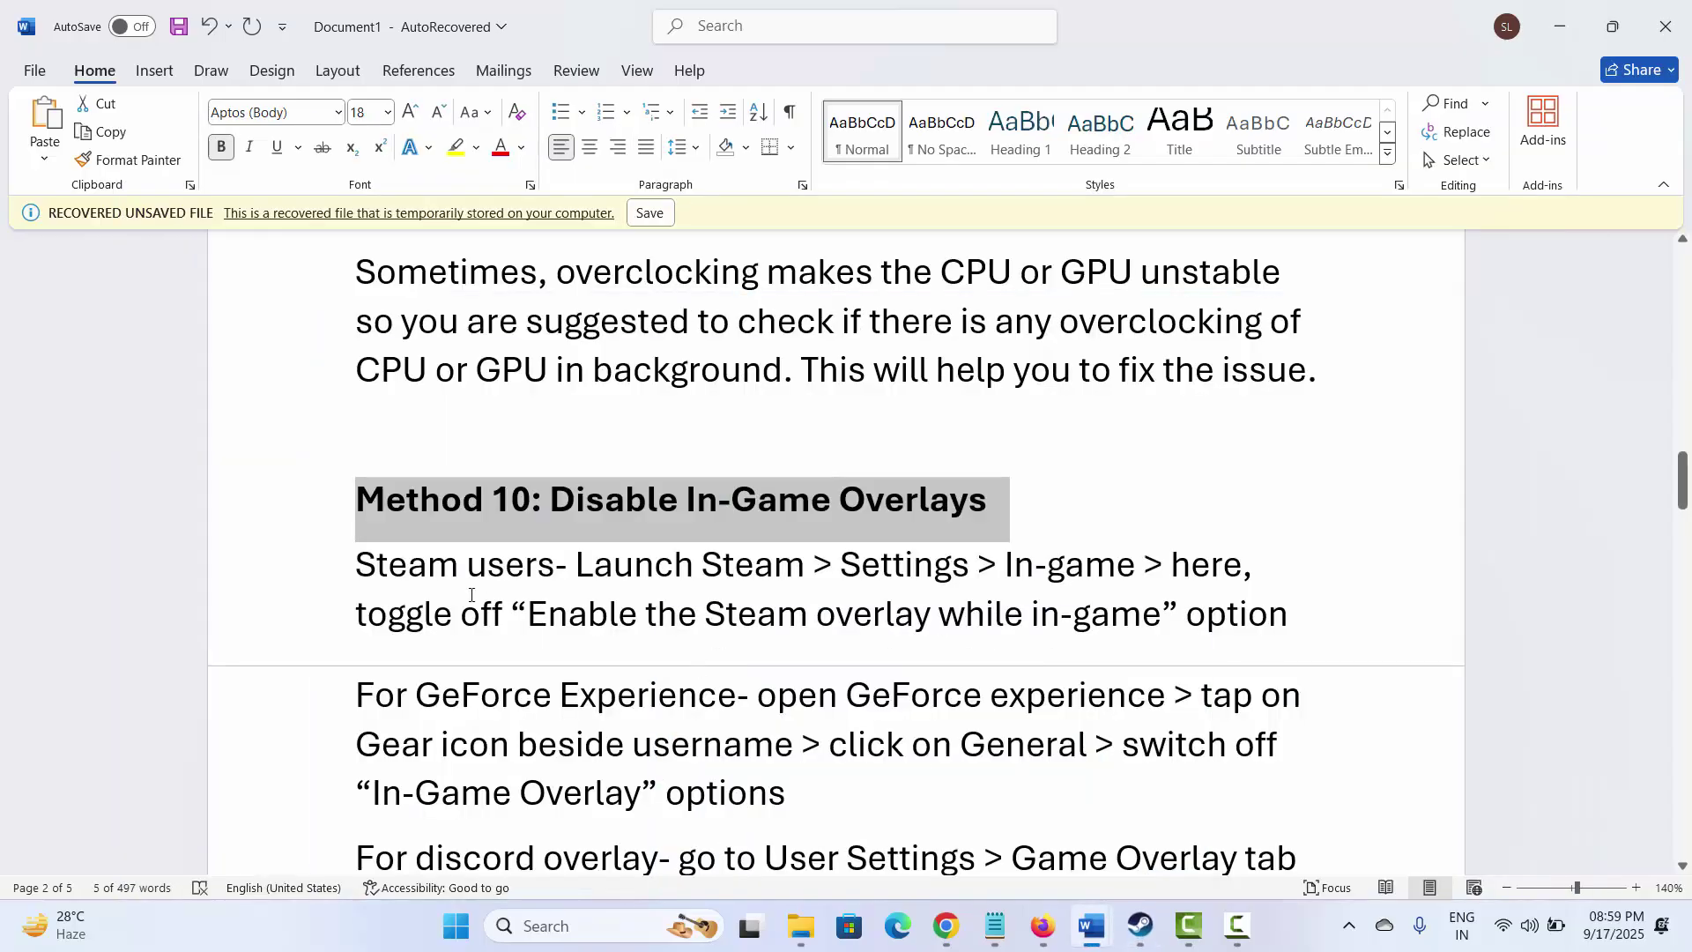
drag(356, 696, 633, 690)
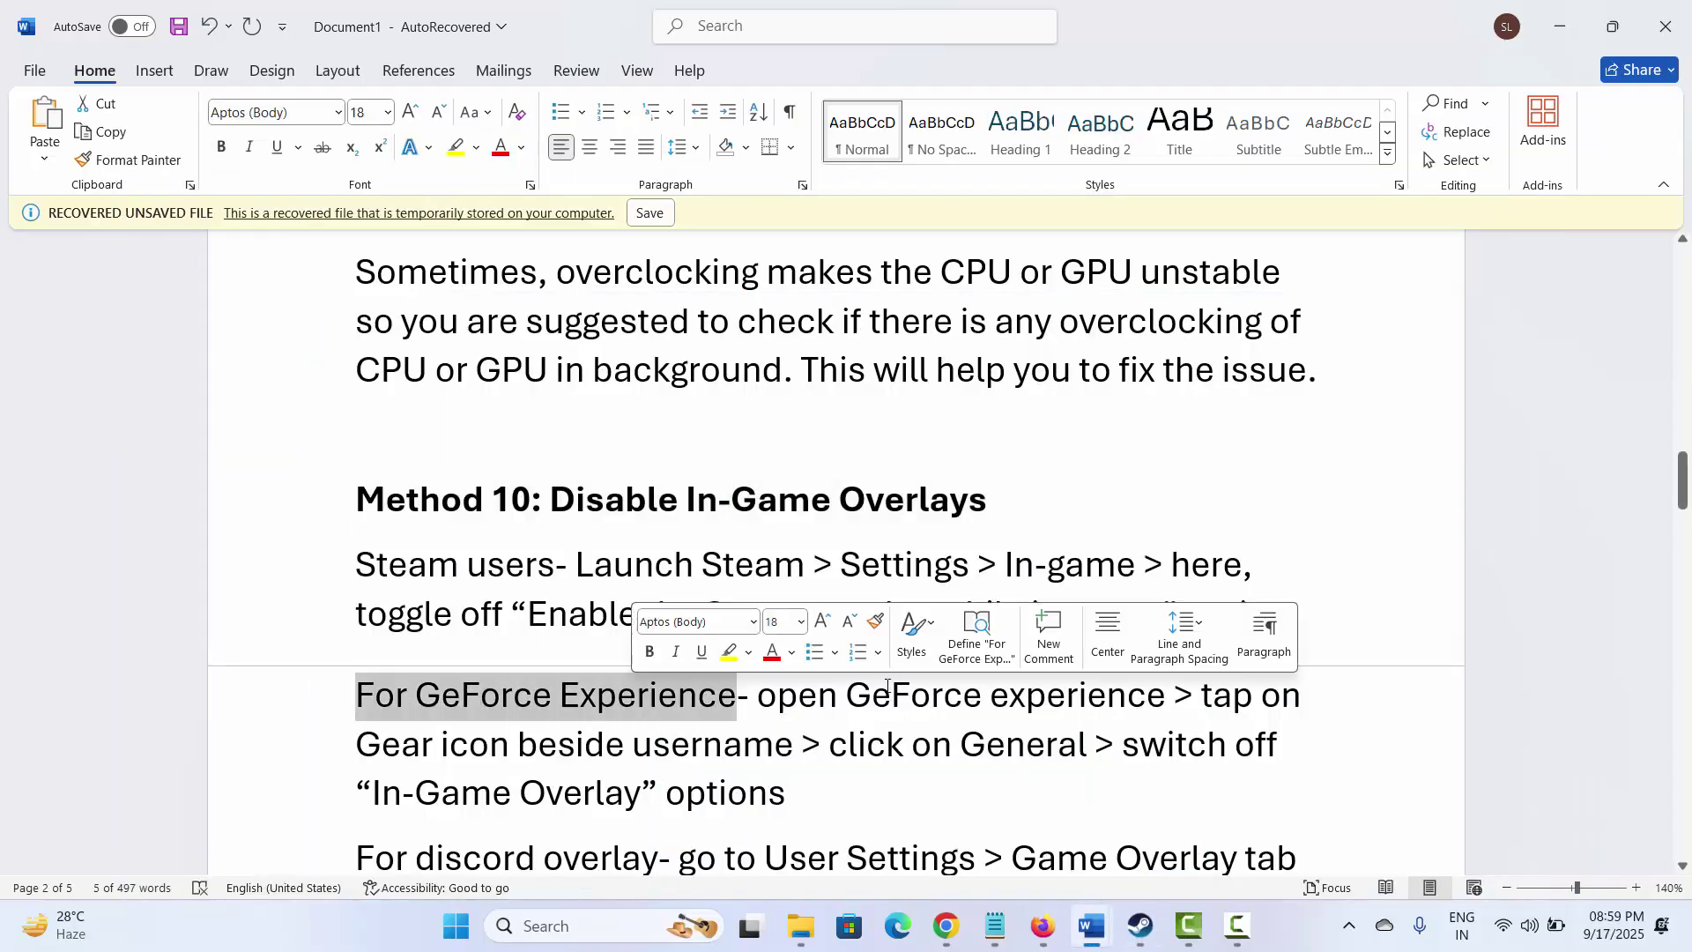
drag(873, 706, 929, 705)
drag(441, 749, 606, 756)
click(1004, 760)
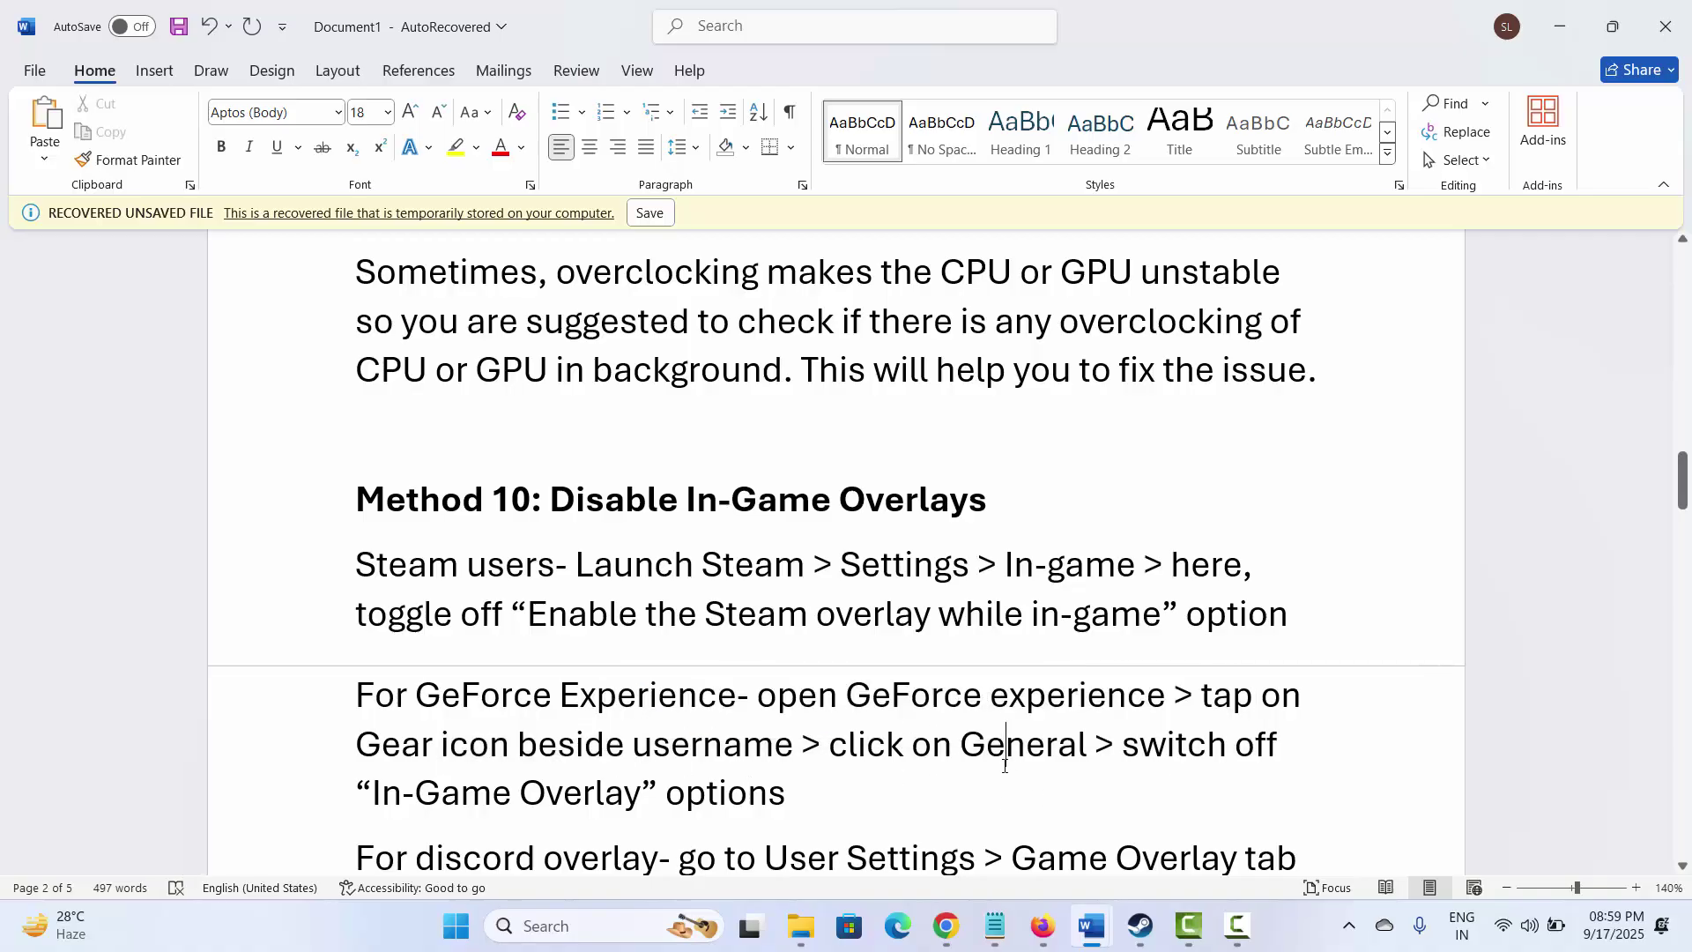
drag(404, 796, 642, 796)
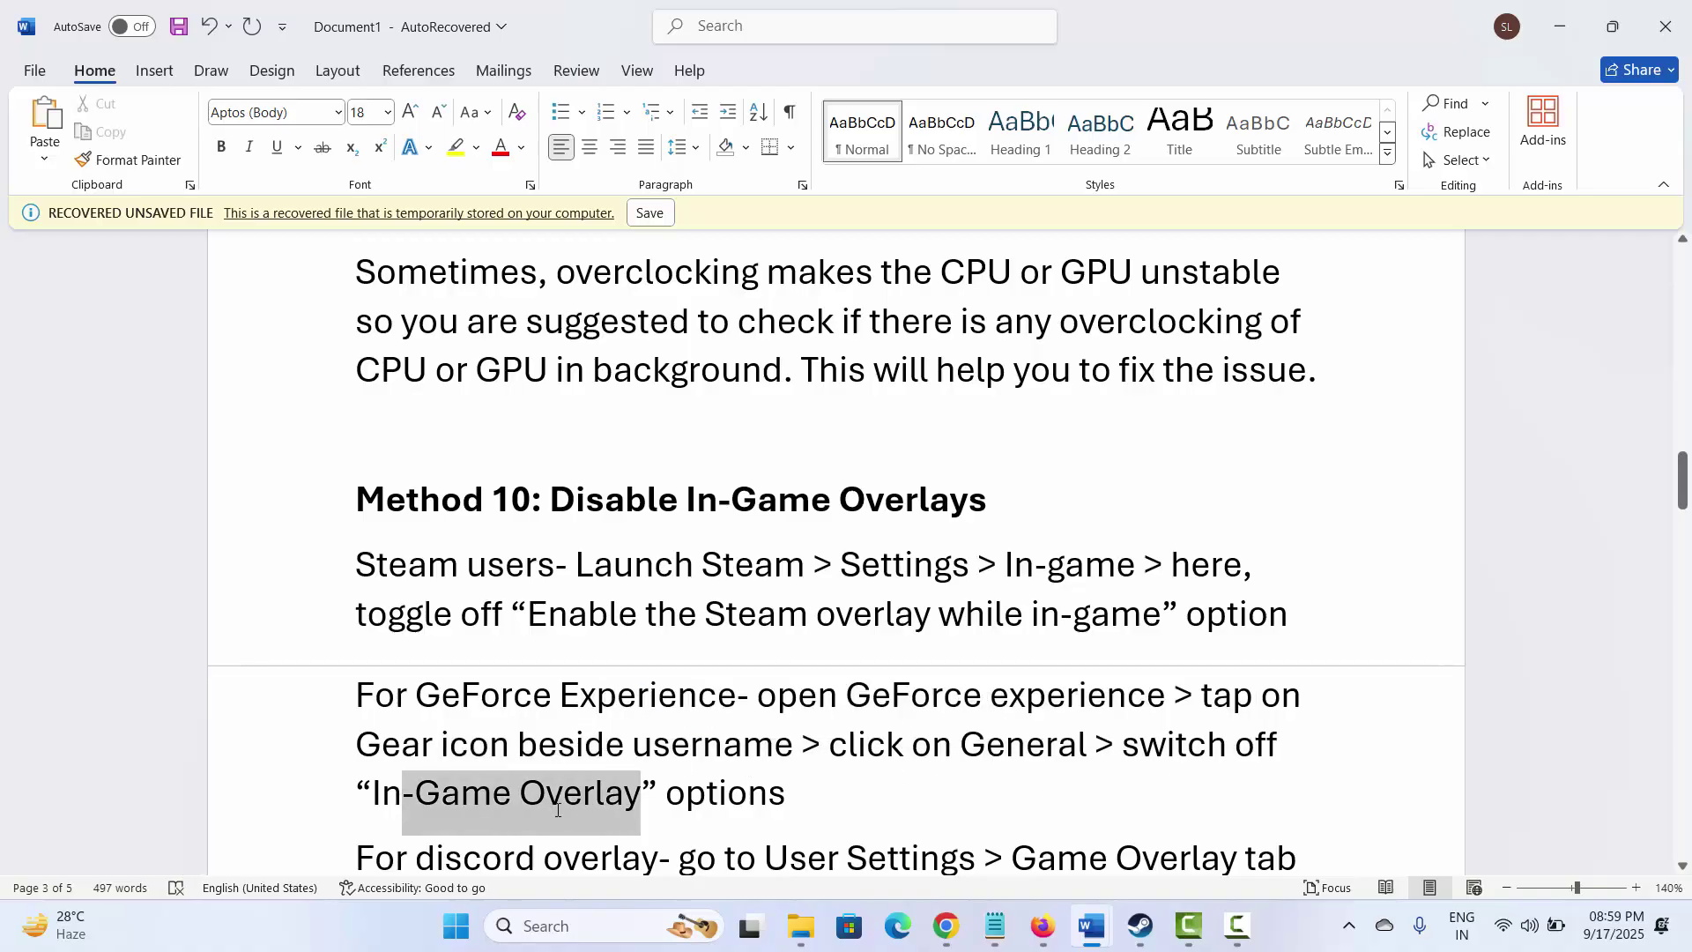
Read past the Discord overlay step and select the Method 11 background tasks heading.
scroll(555, 670, down, 3)
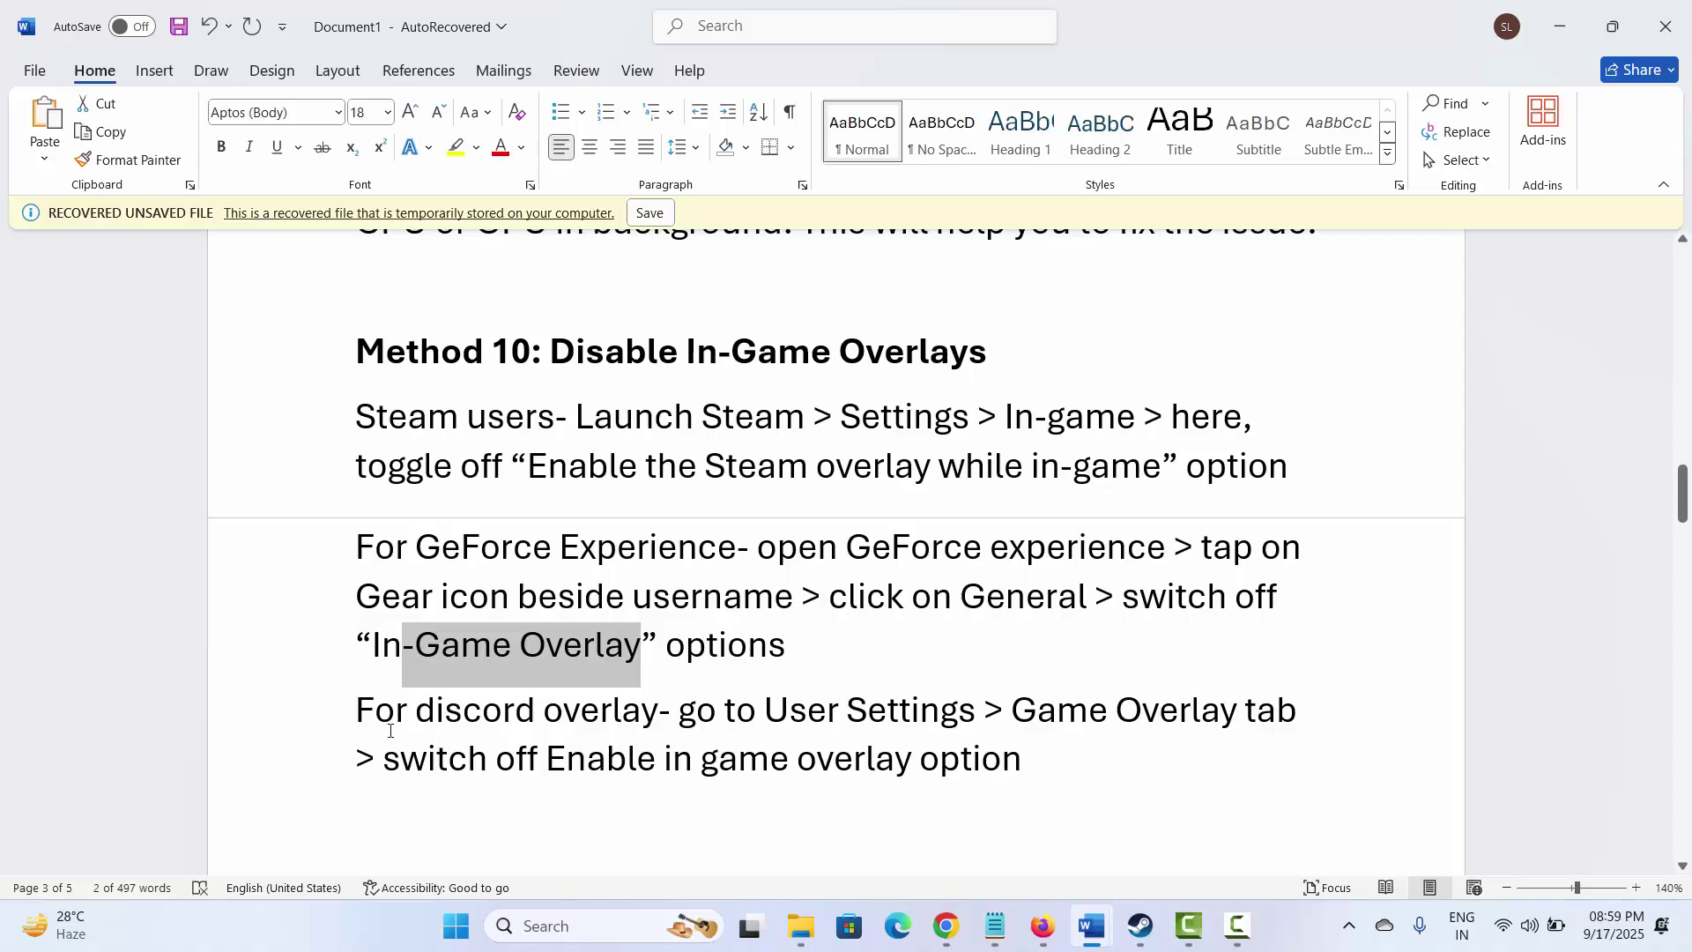
drag(390, 730, 535, 731)
click(808, 731)
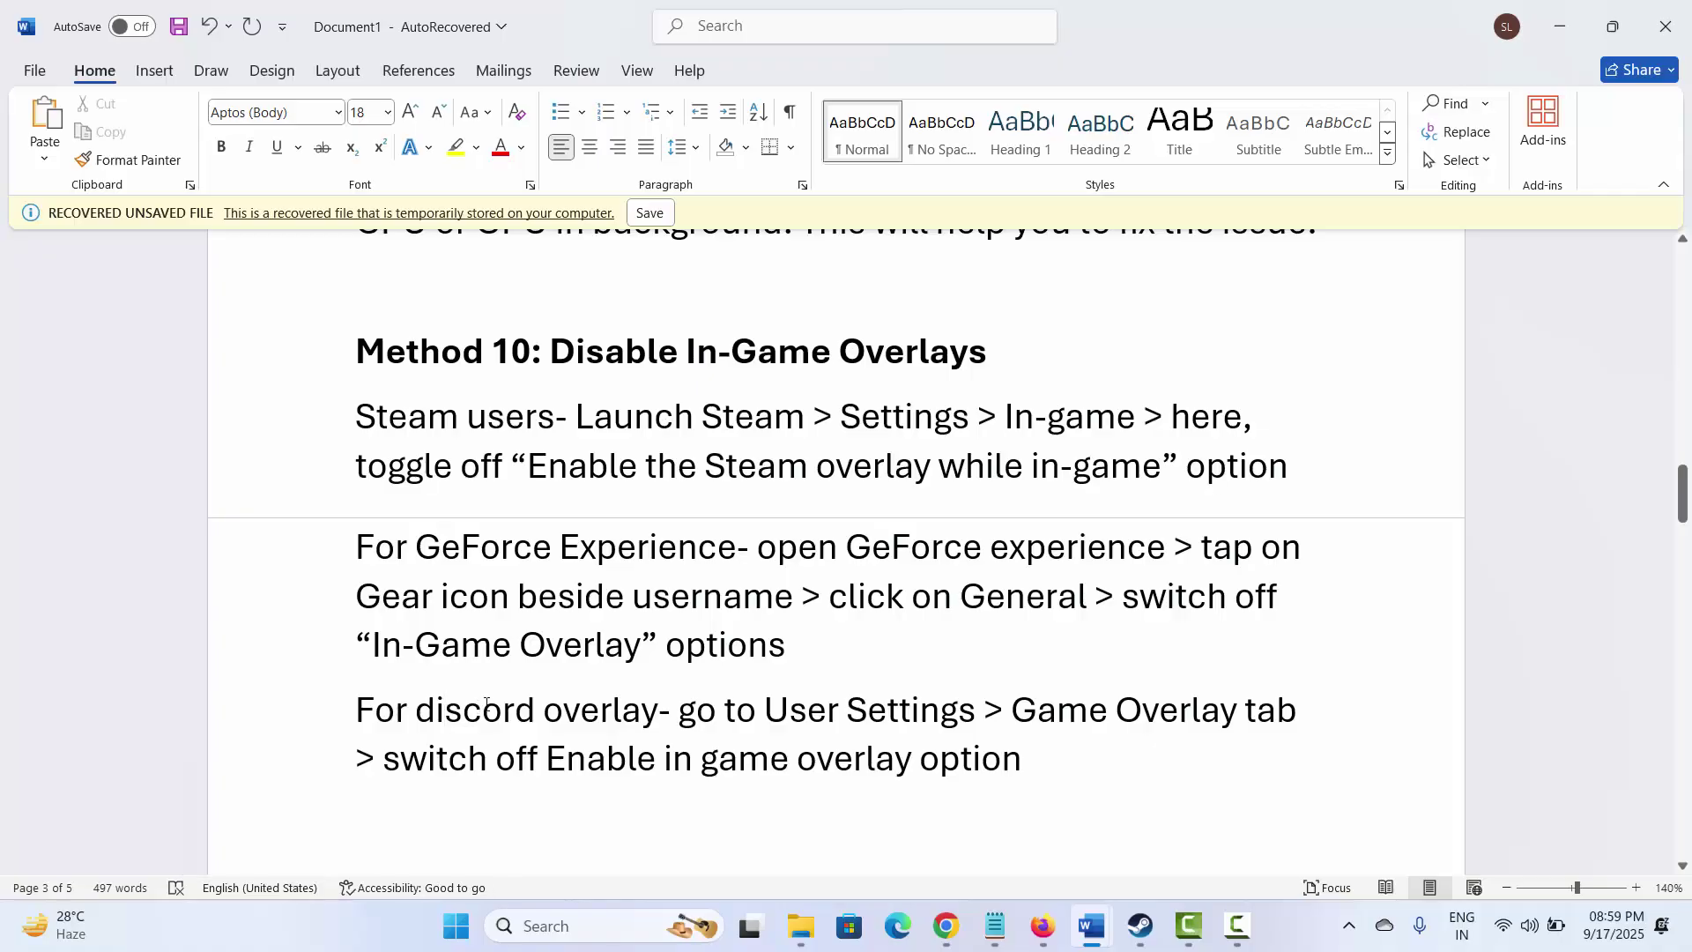
scroll(540, 708, down, 1)
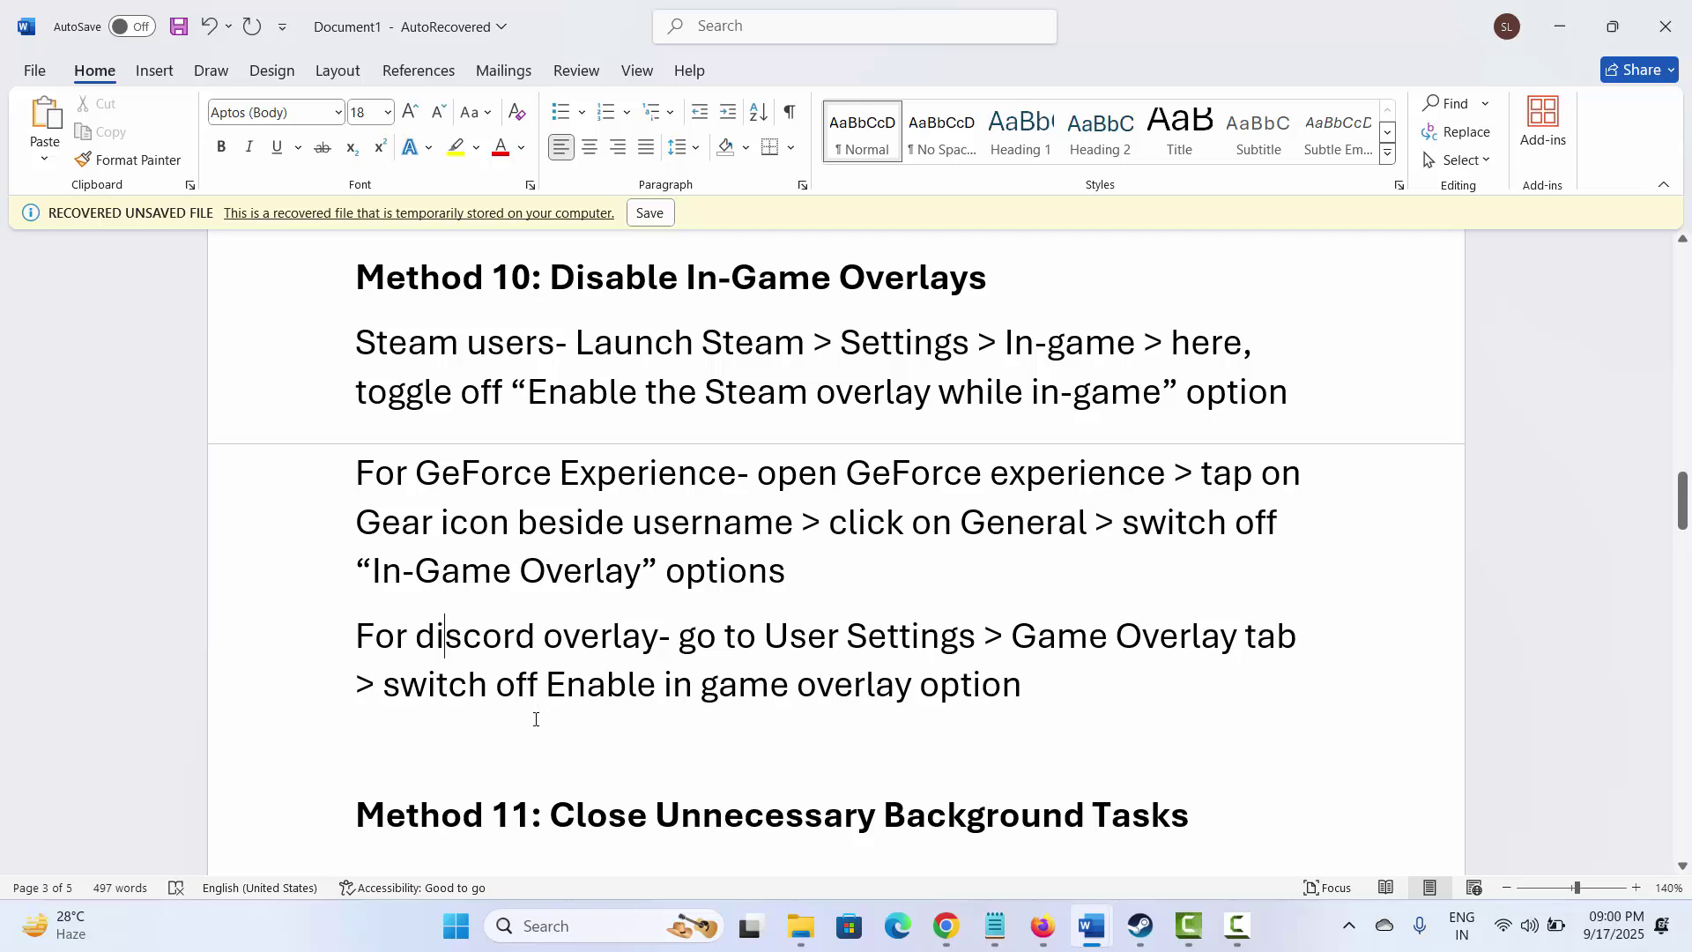
scroll(535, 719, down, 2)
click(311, 679)
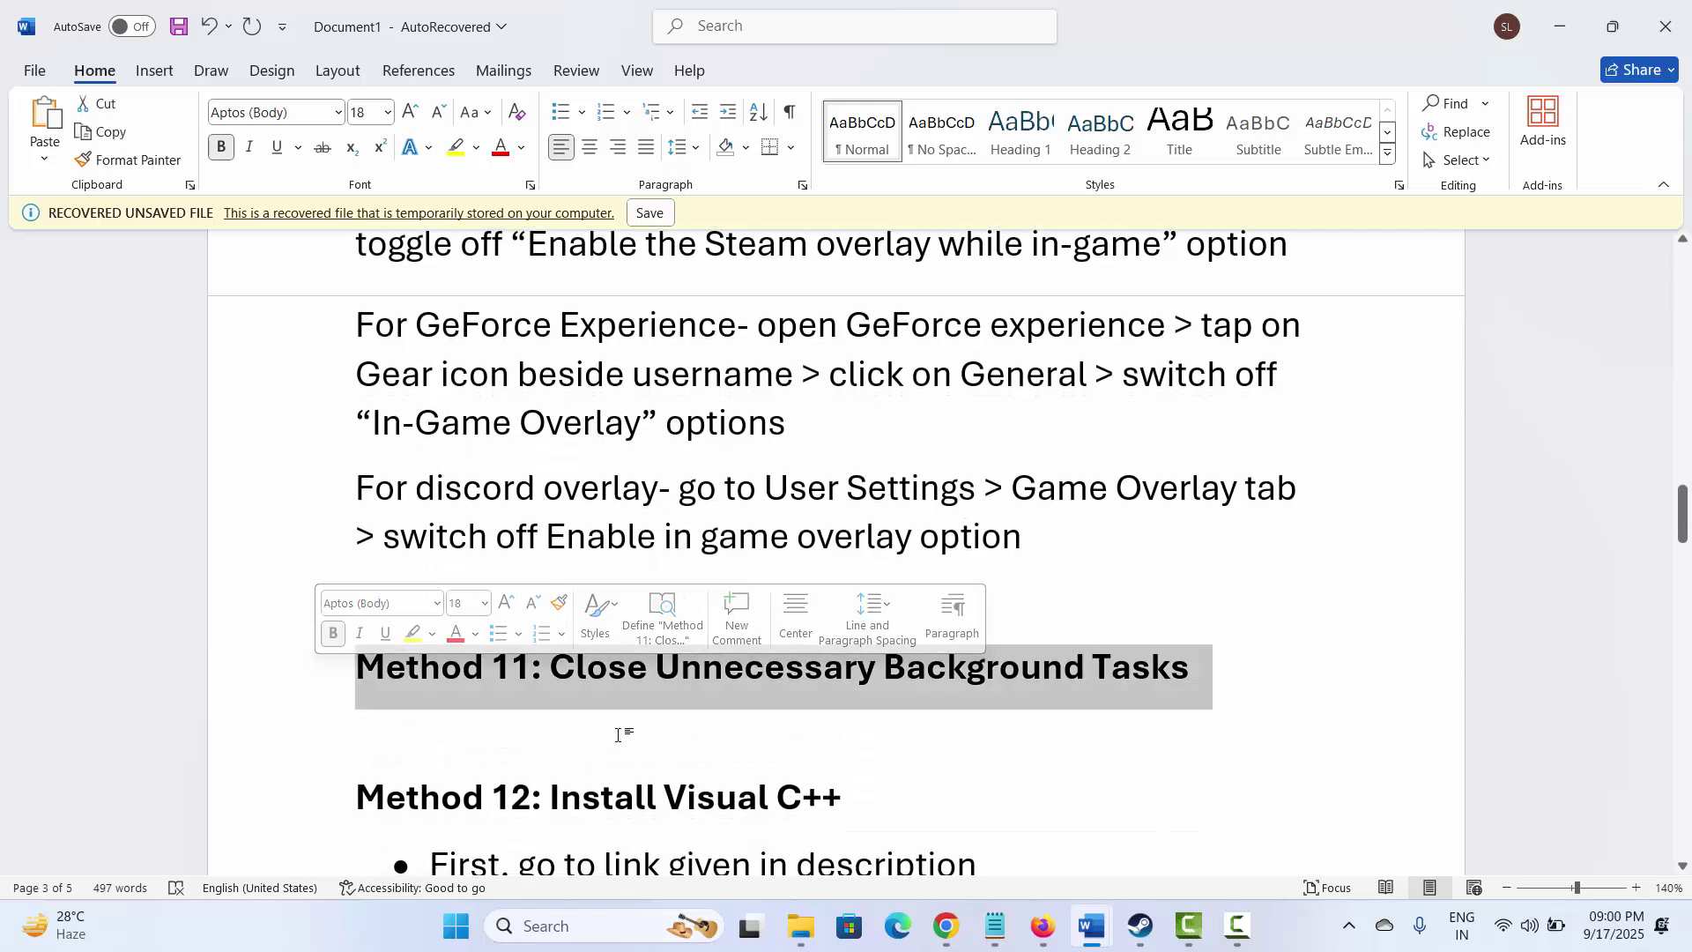
Open Task Manager from search, end the EpicGamesLauncher process, and close Task Manager.
click(559, 927)
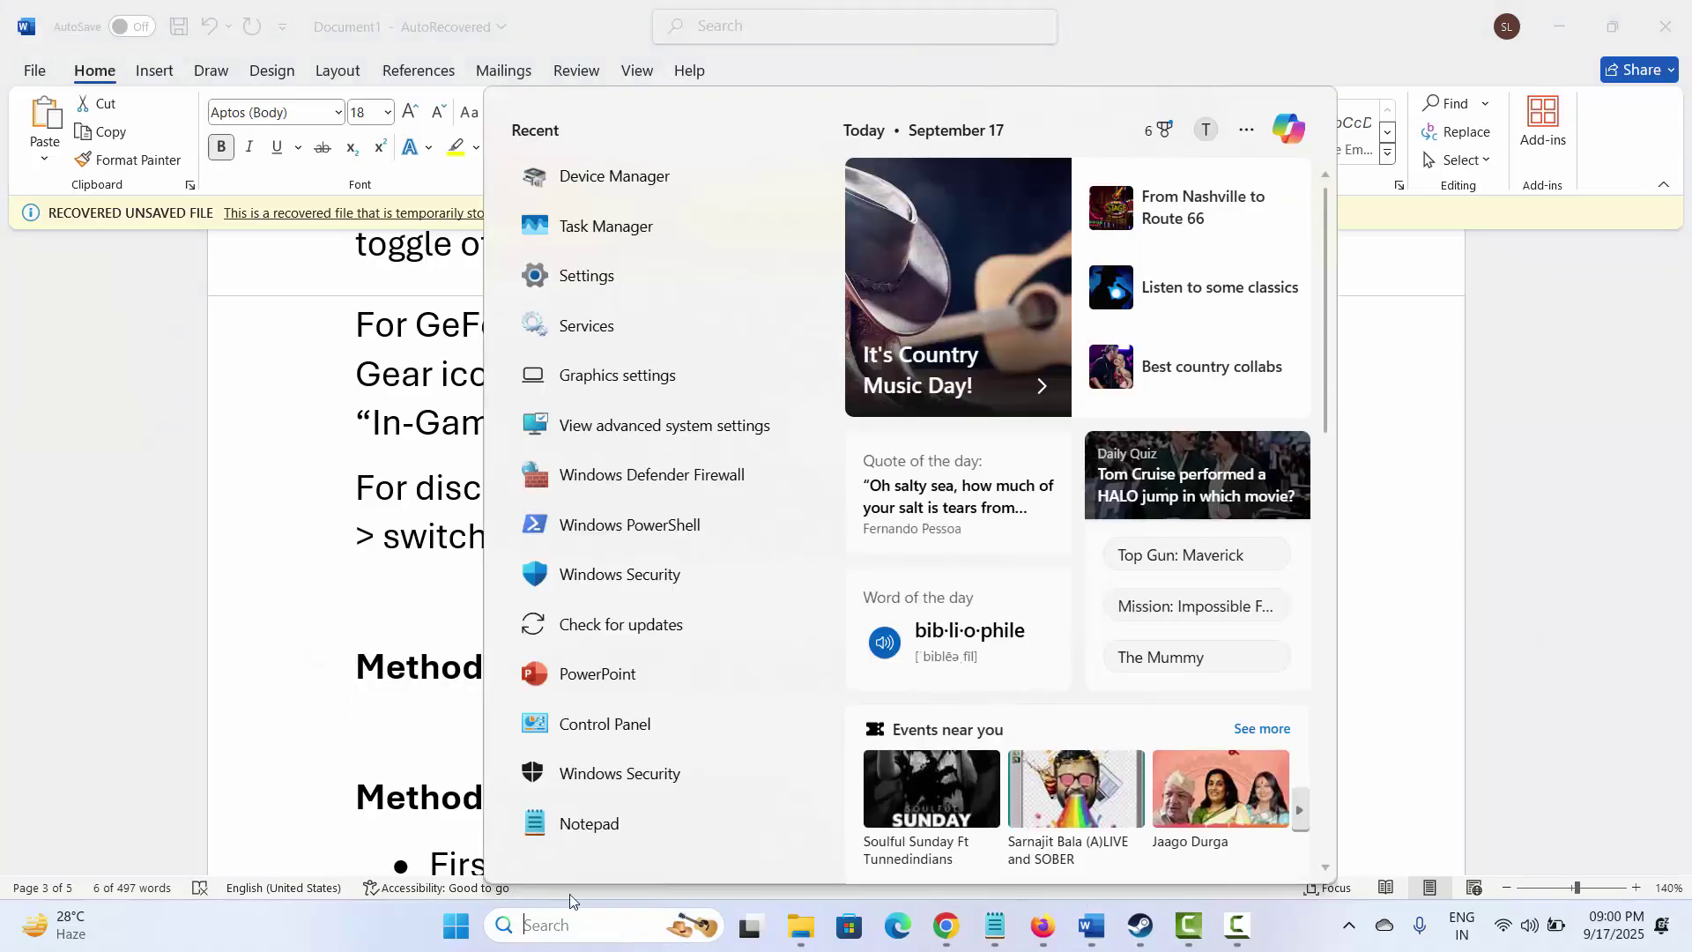
click(624, 227)
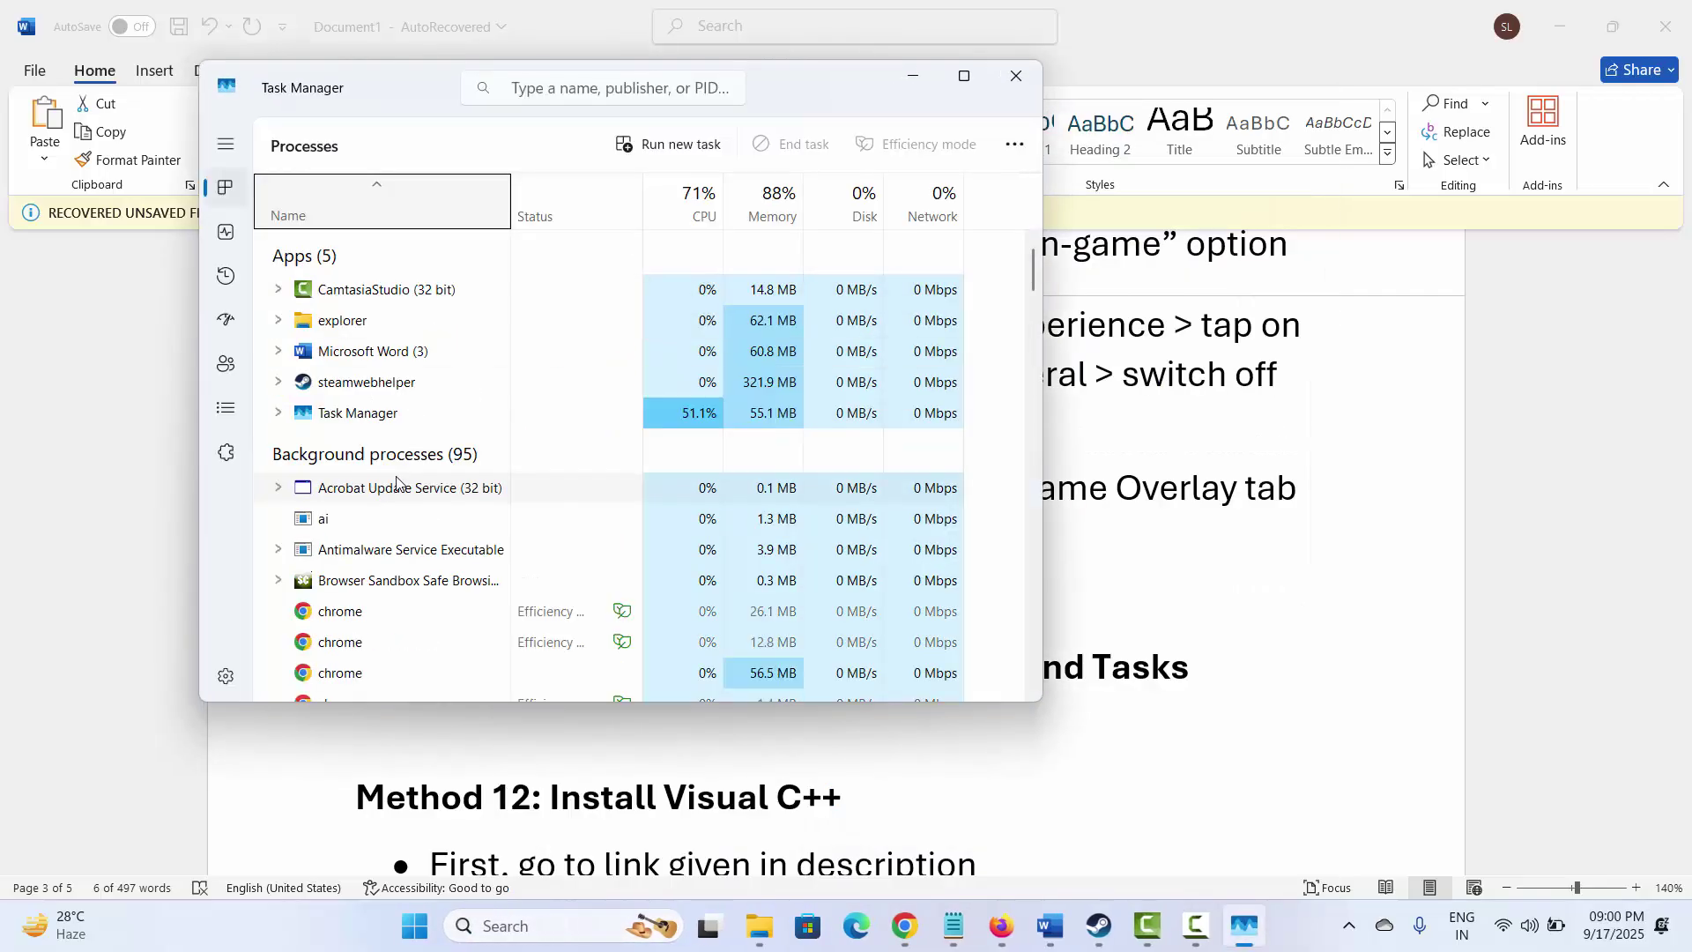
scroll(398, 489, down, 5)
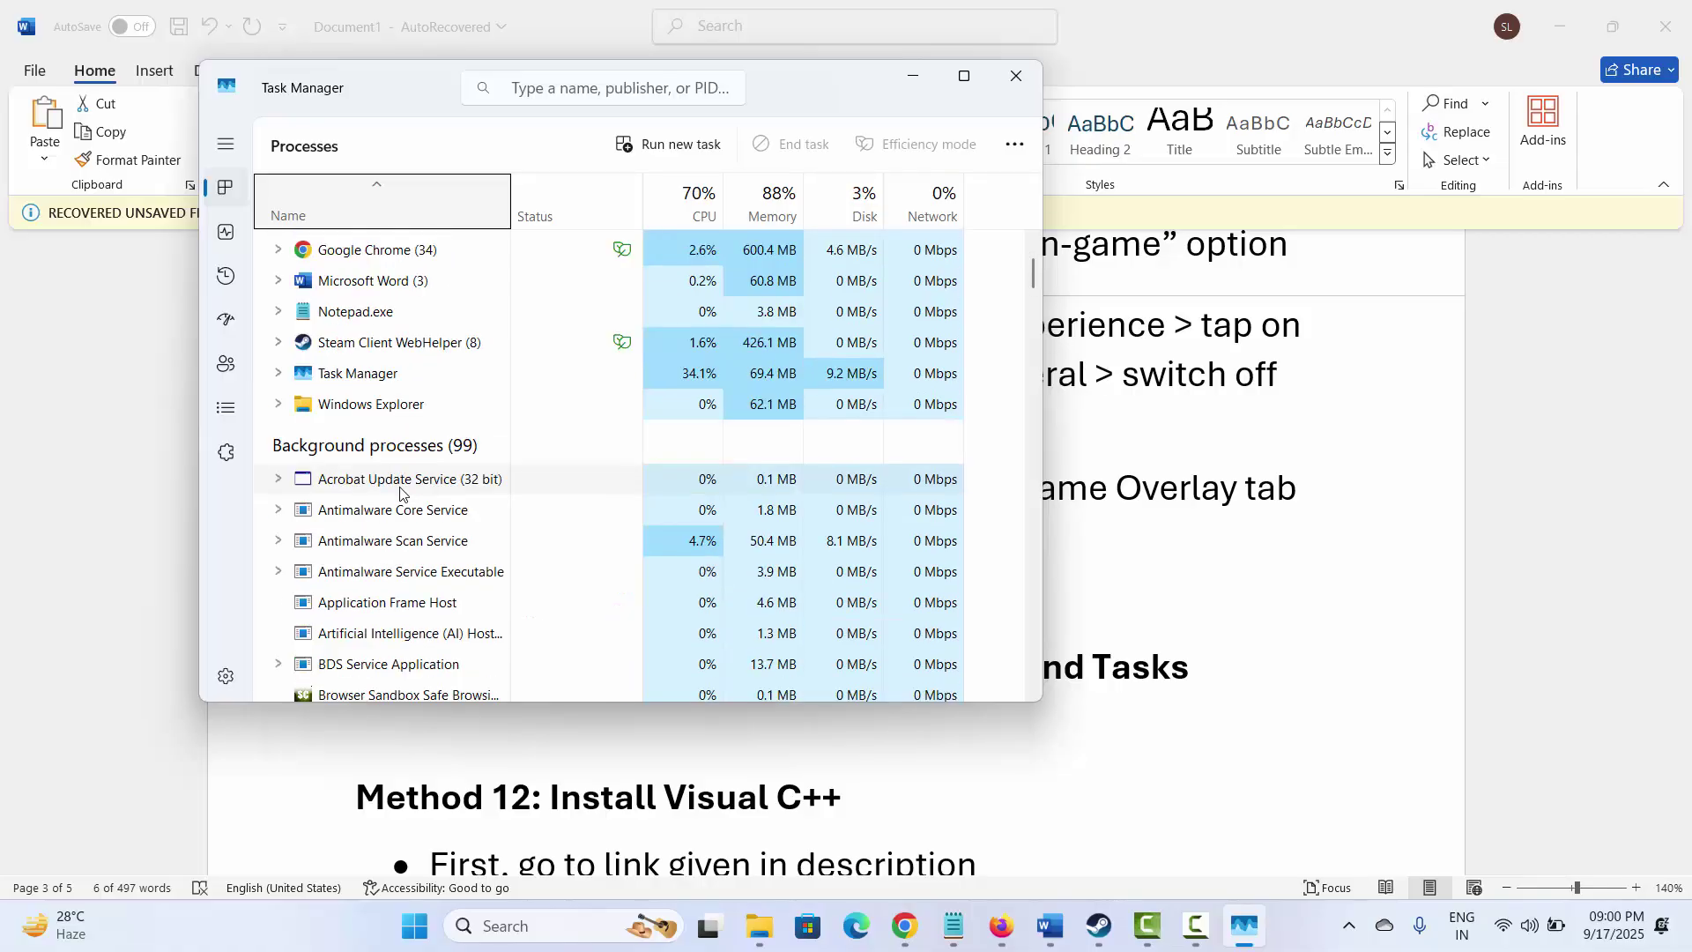
scroll(403, 504, down, 10)
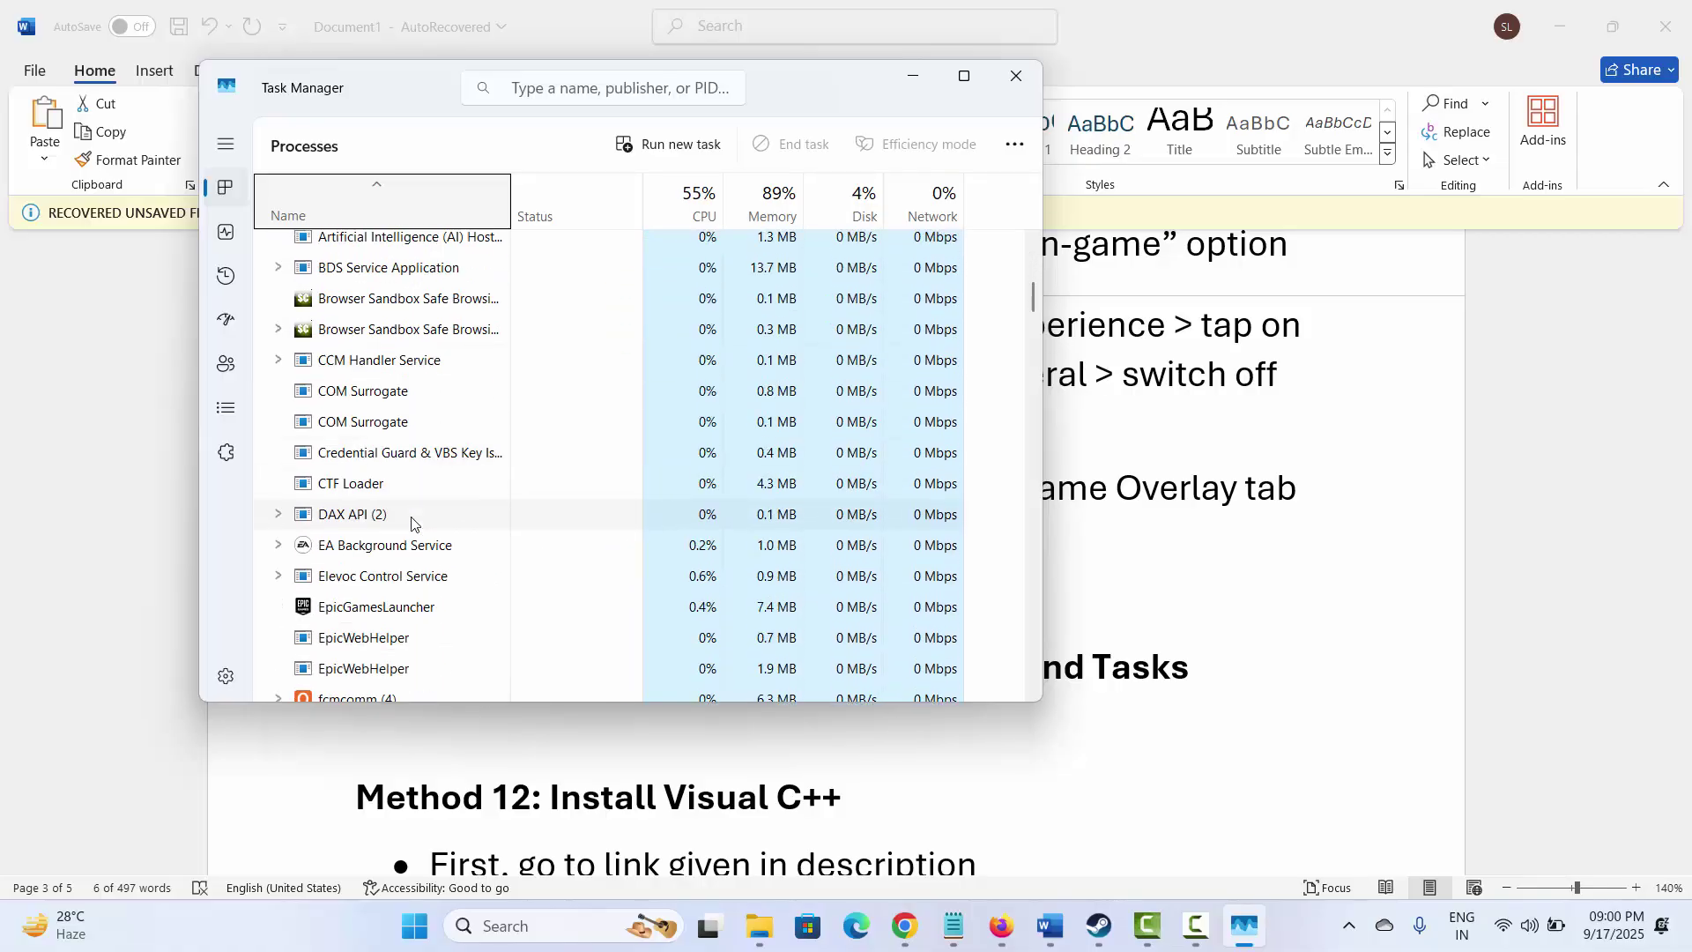
scroll(411, 526, down, 3)
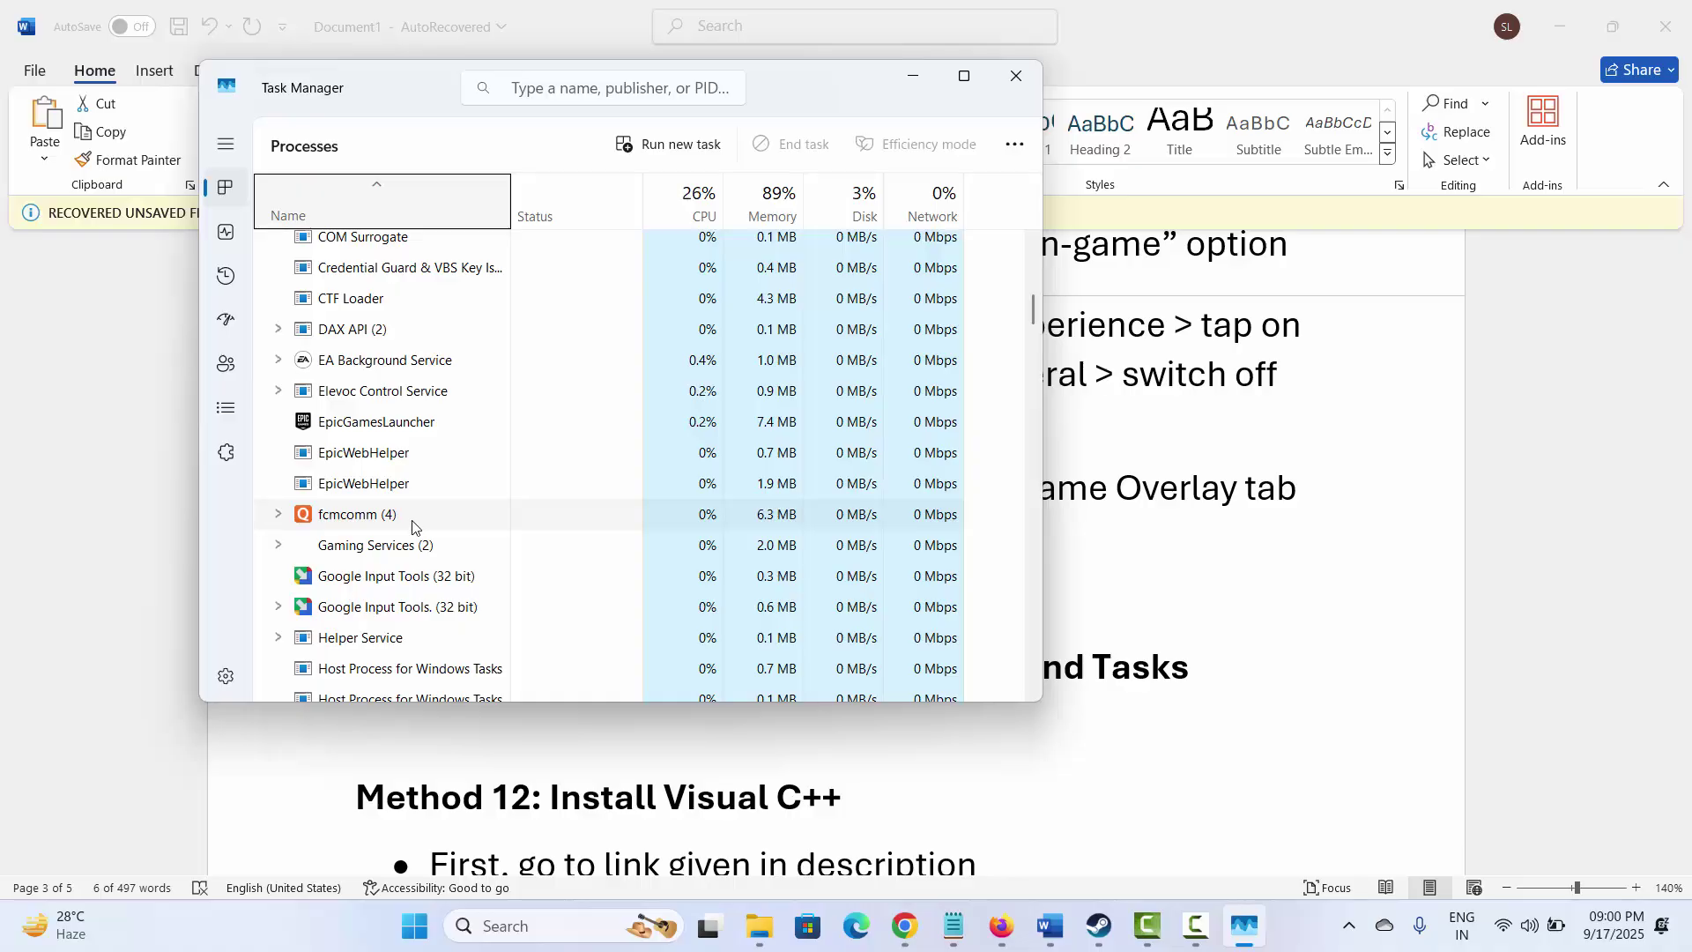
right_click(379, 428)
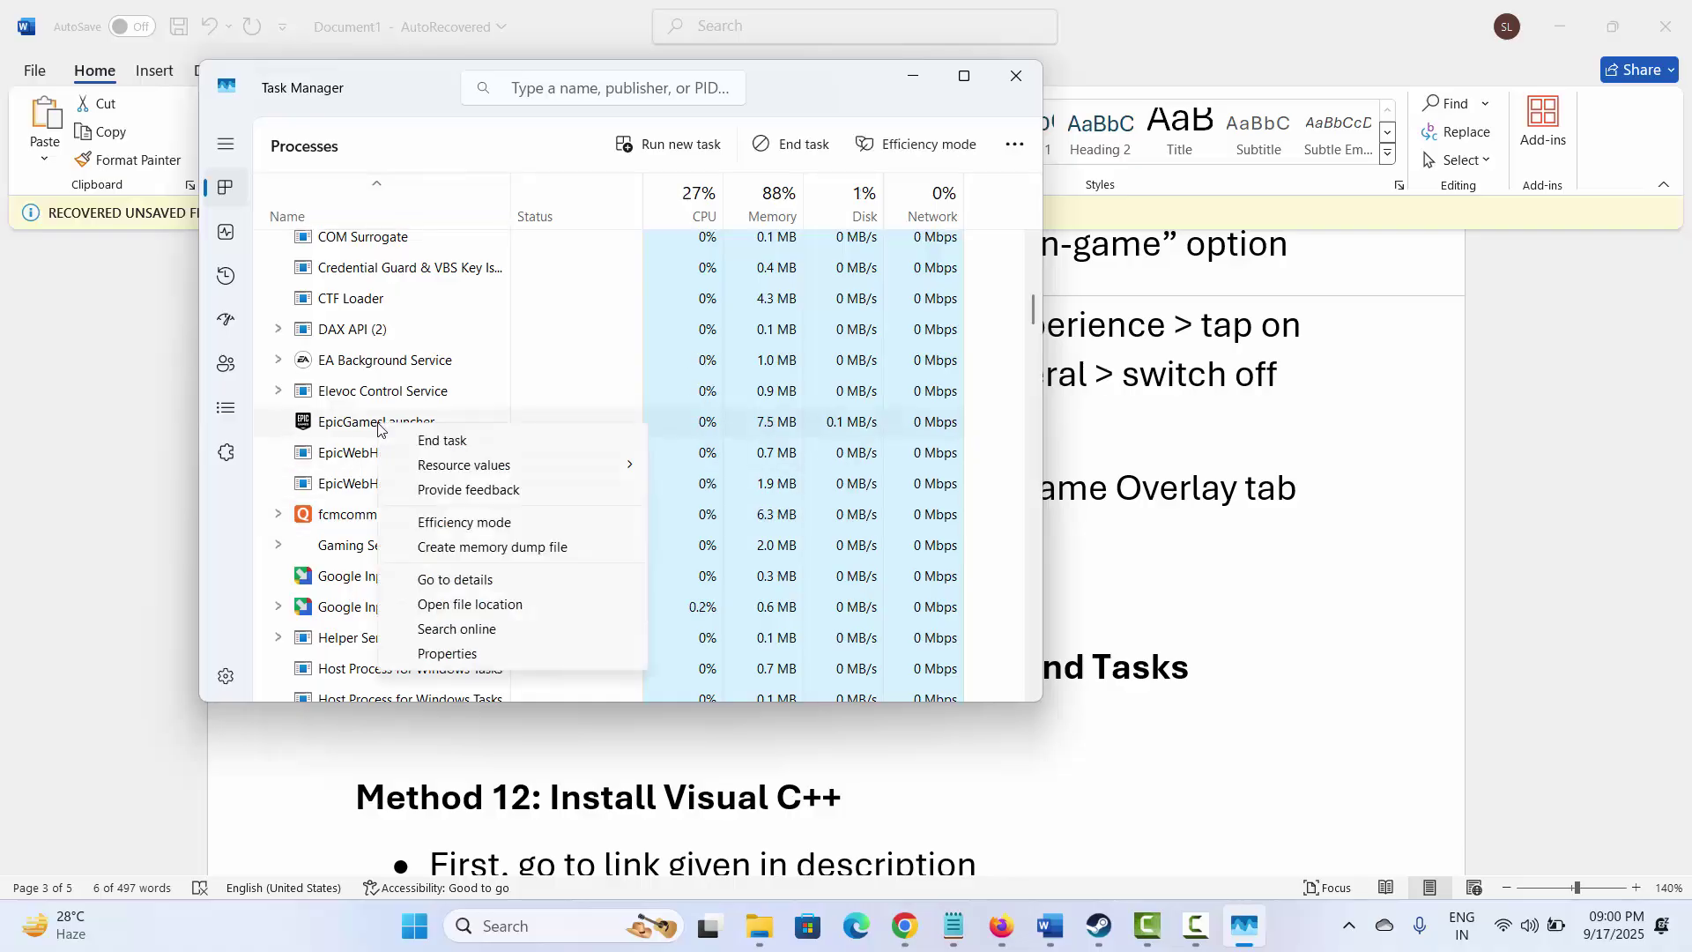
click(445, 441)
click(1015, 76)
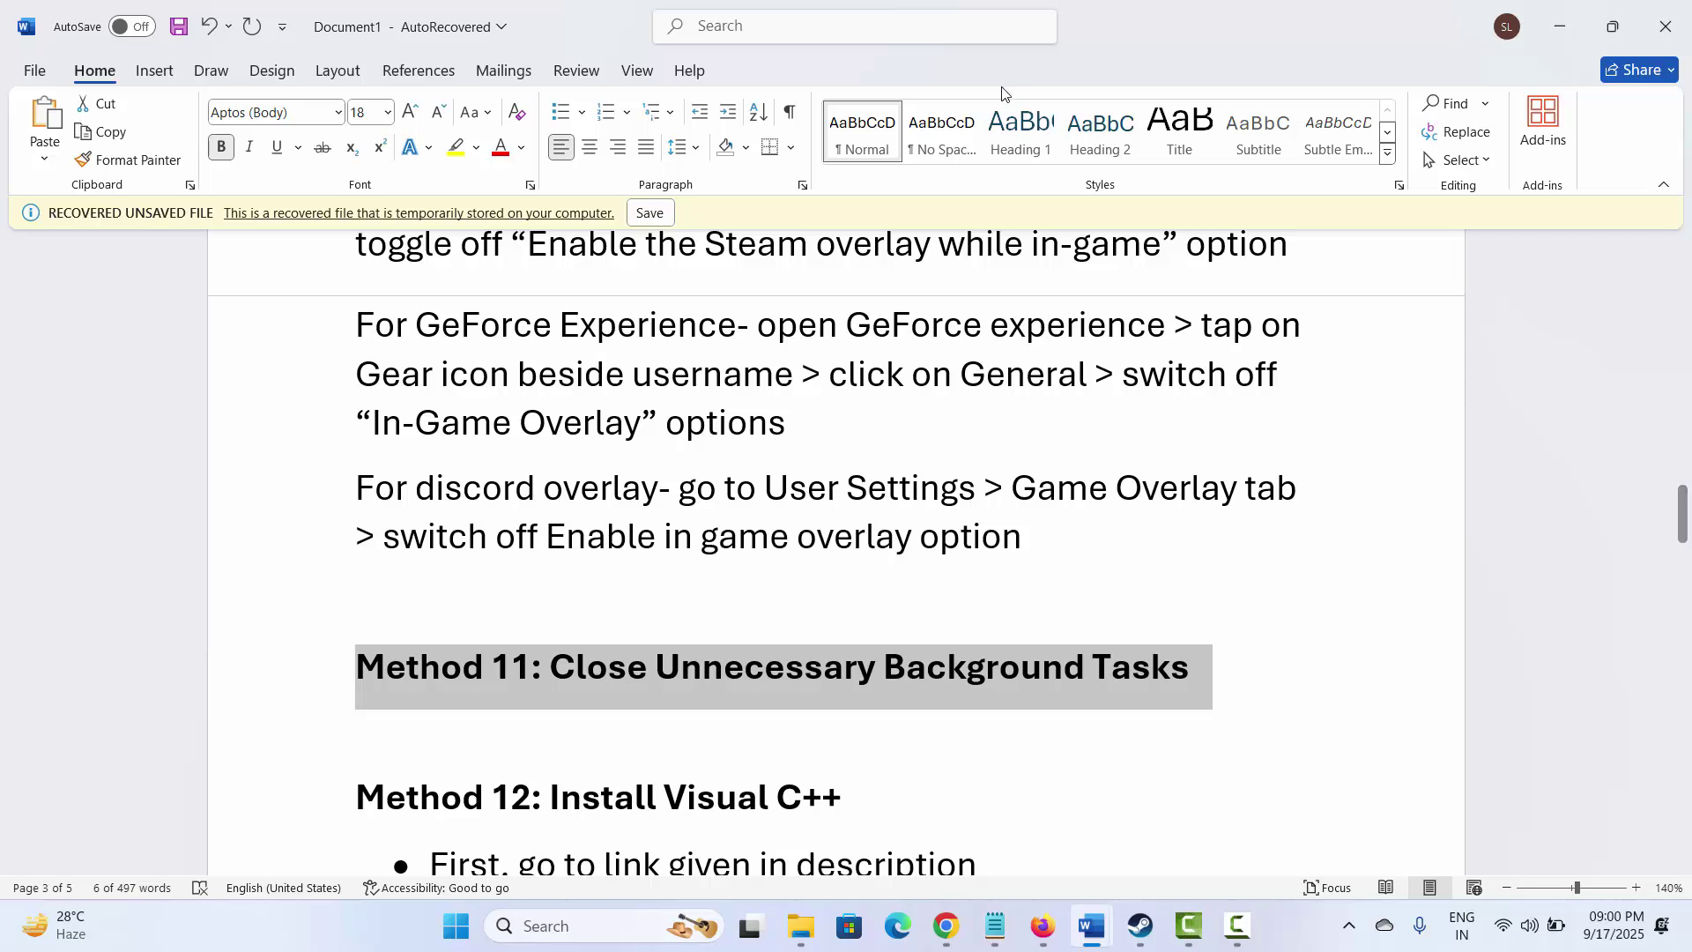
Read through Method 12's Visual C++ install steps and open its learn.microsoft.com link with Open Hyperlink.
scroll(565, 641, down, 3)
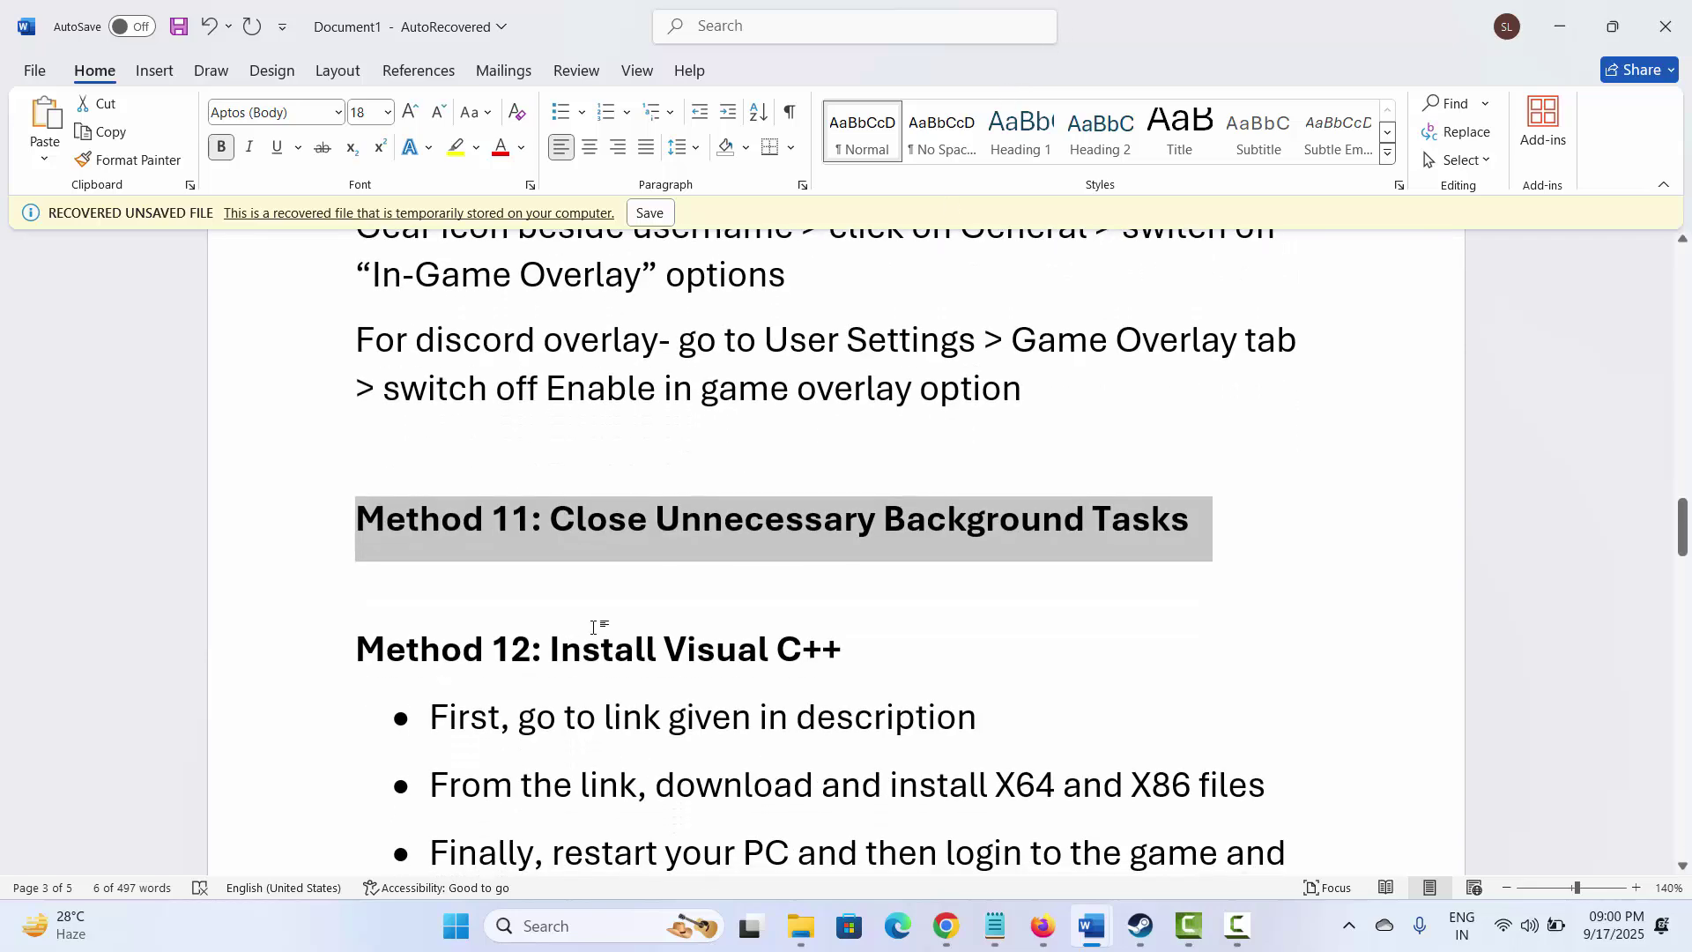
scroll(546, 623, down, 3)
click(304, 501)
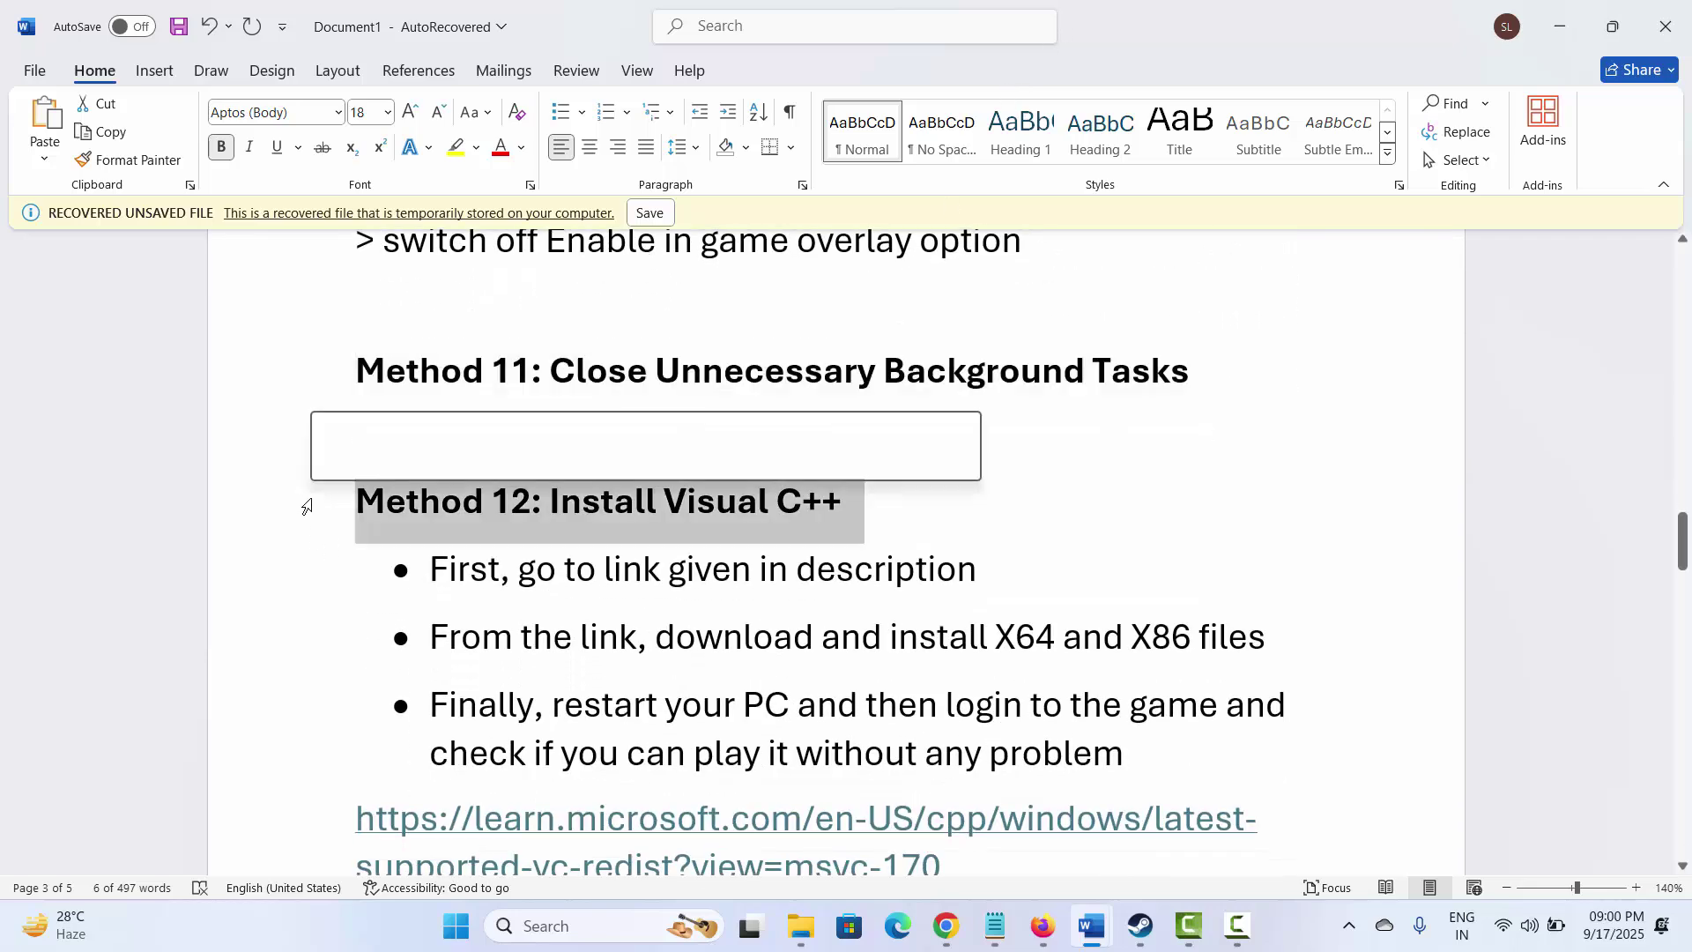
scroll(669, 612, down, 2)
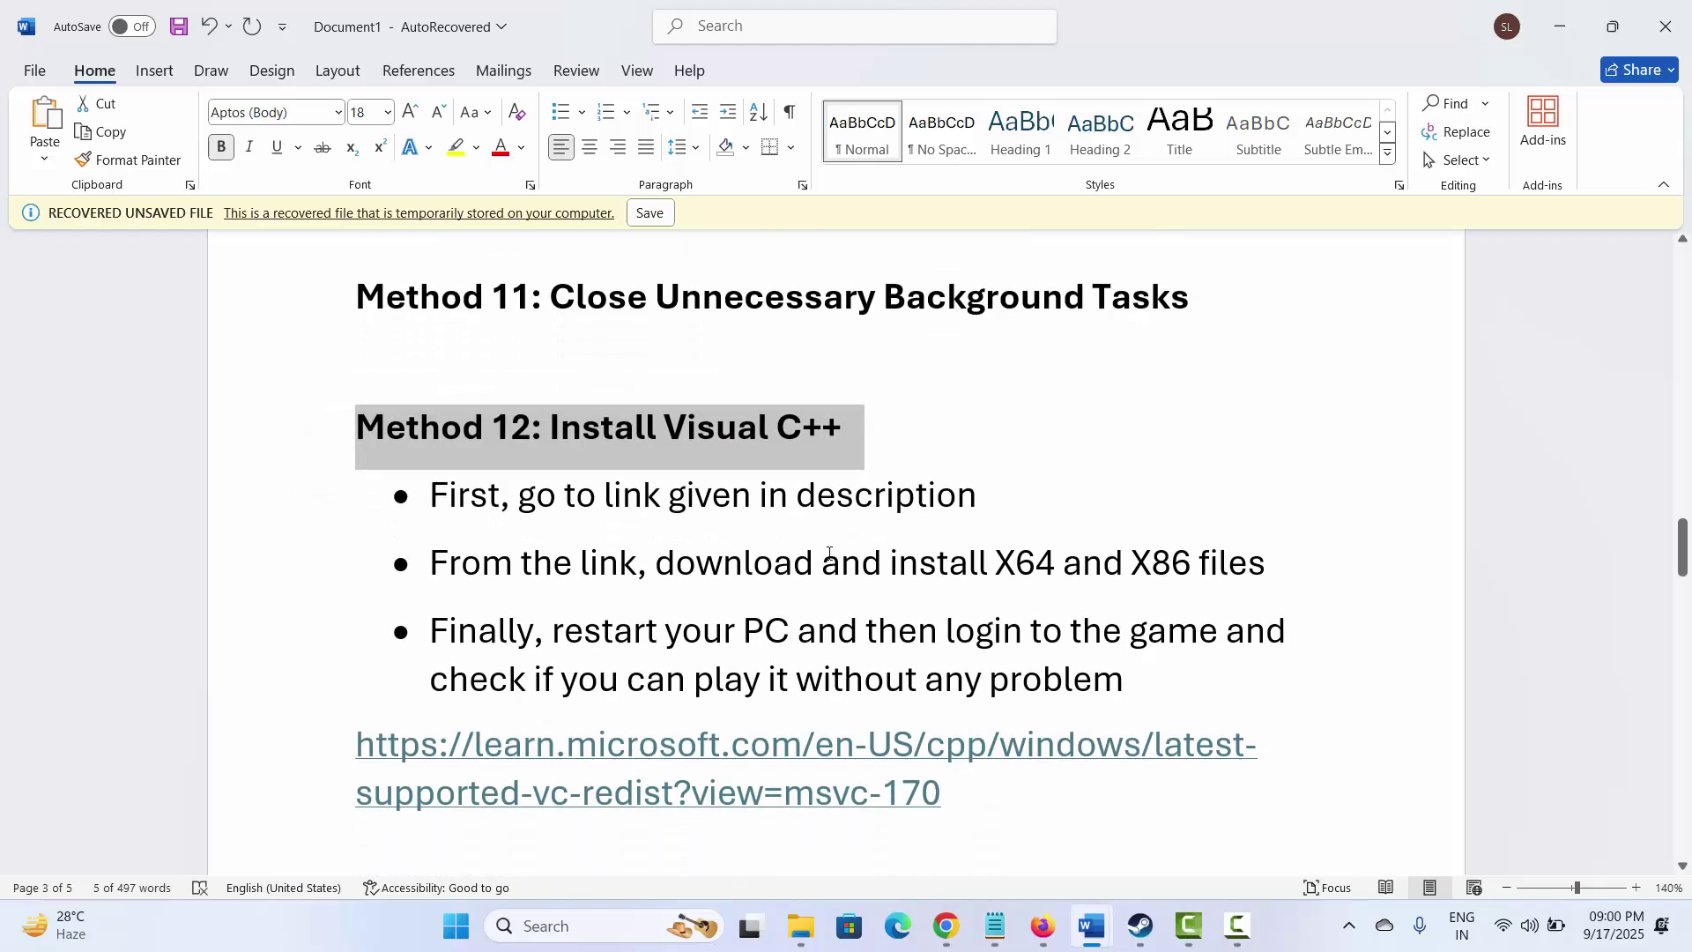
drag(919, 566, 1035, 567)
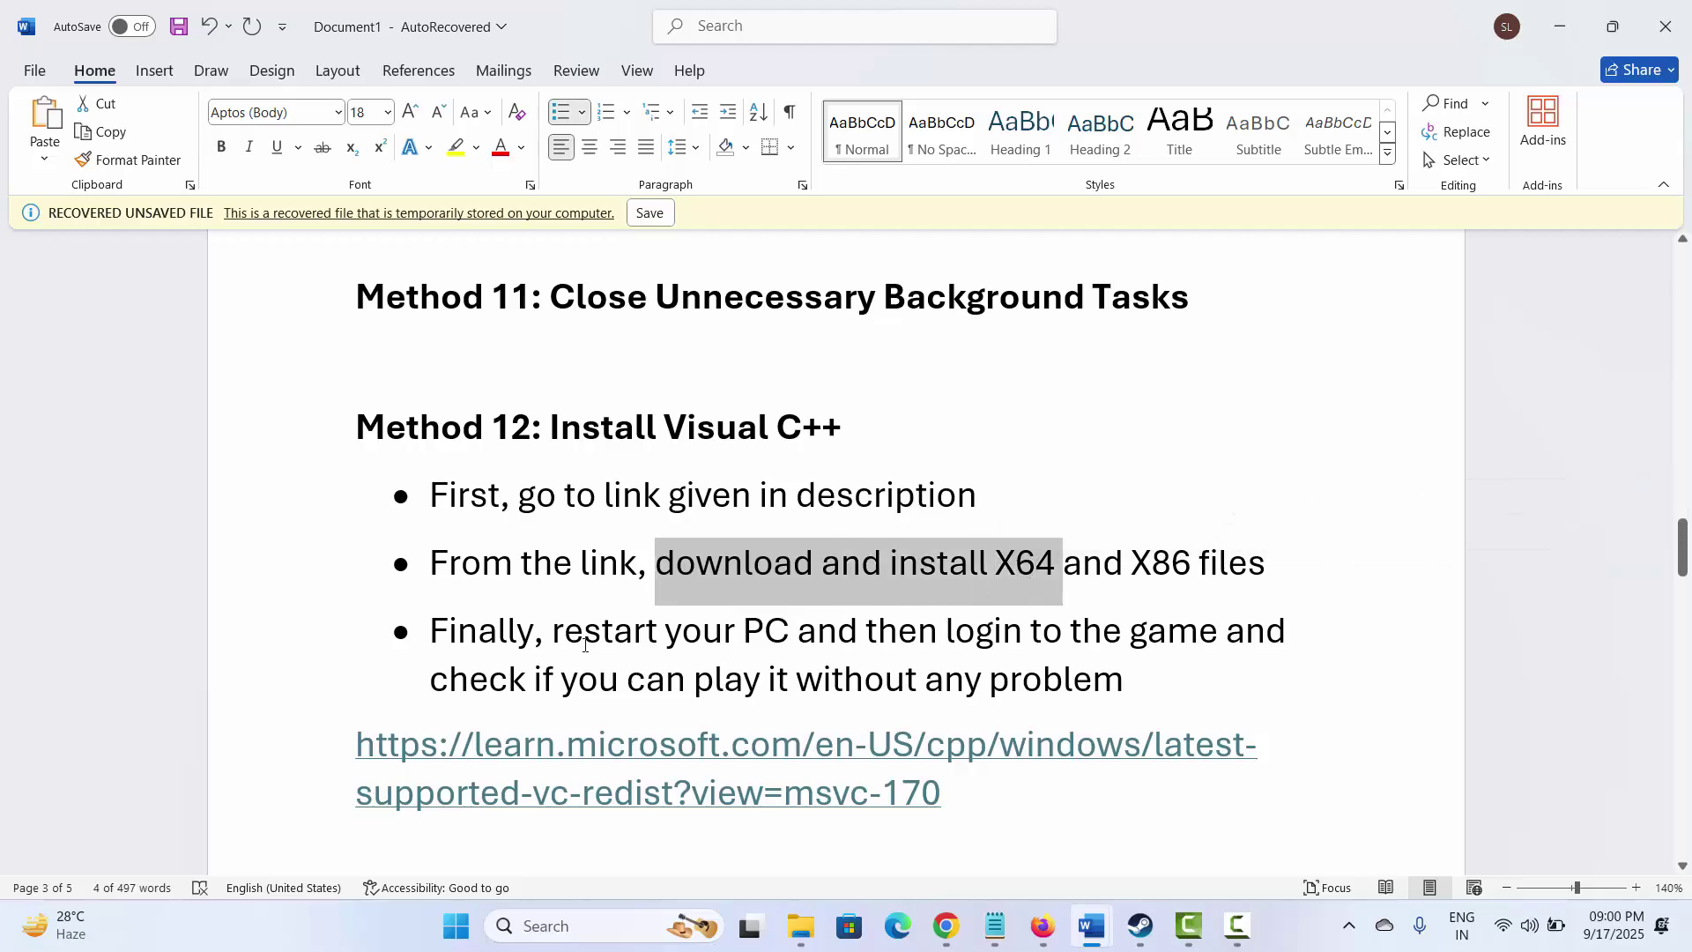
drag(605, 637, 793, 632)
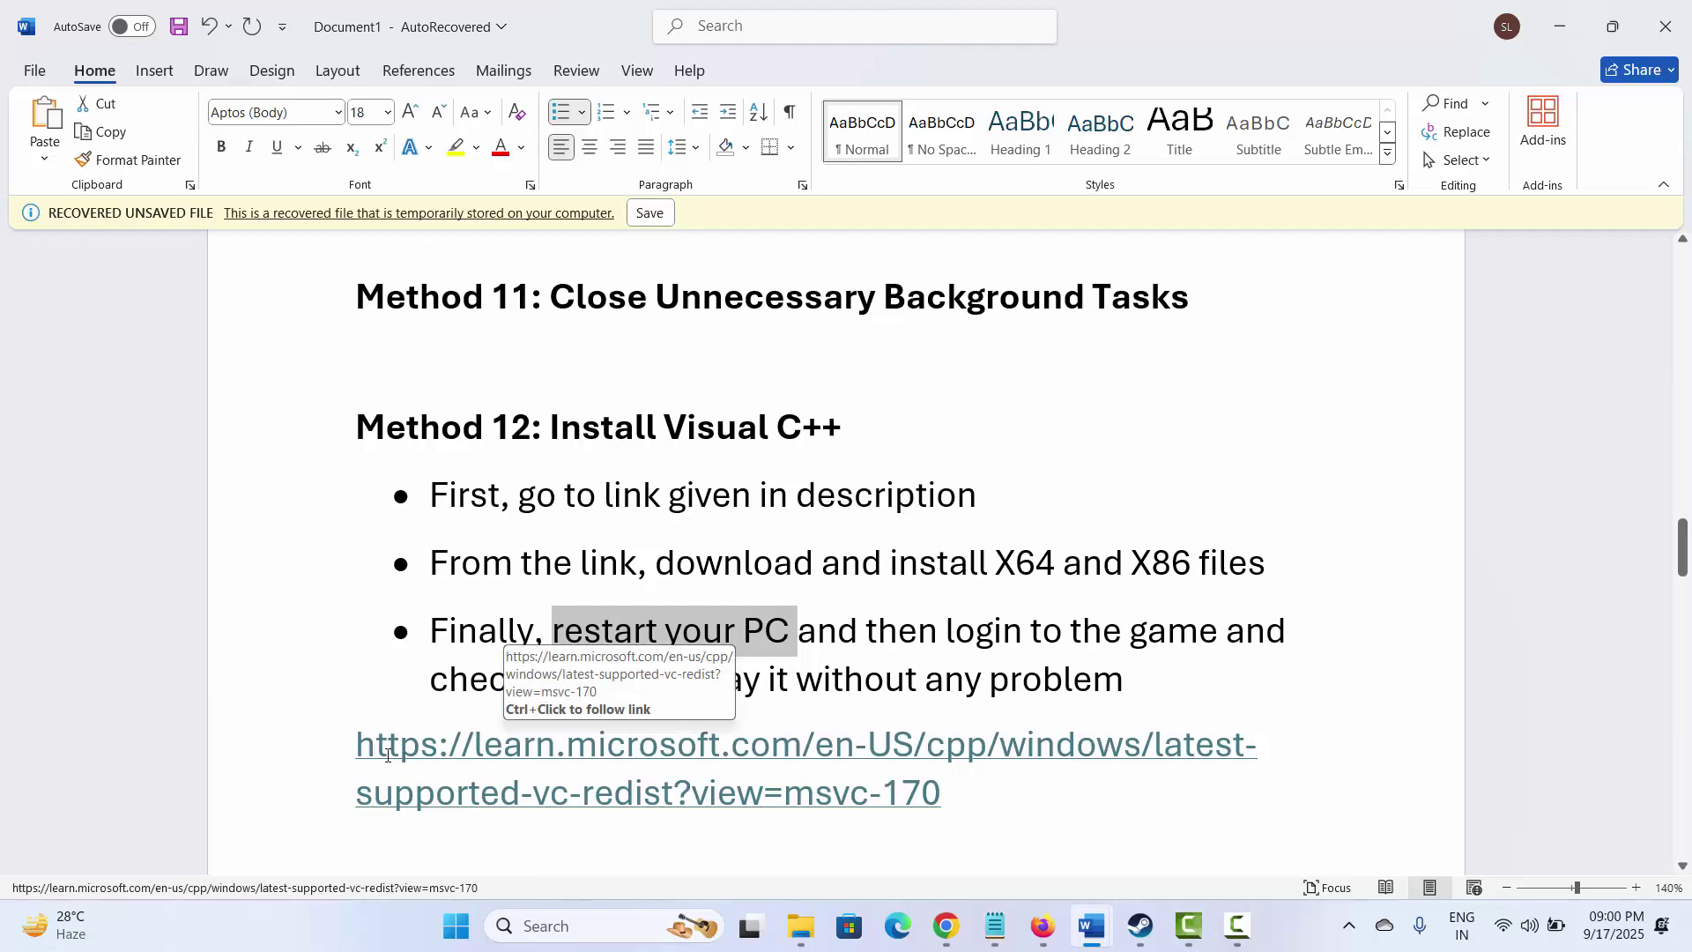
drag(356, 740, 945, 793)
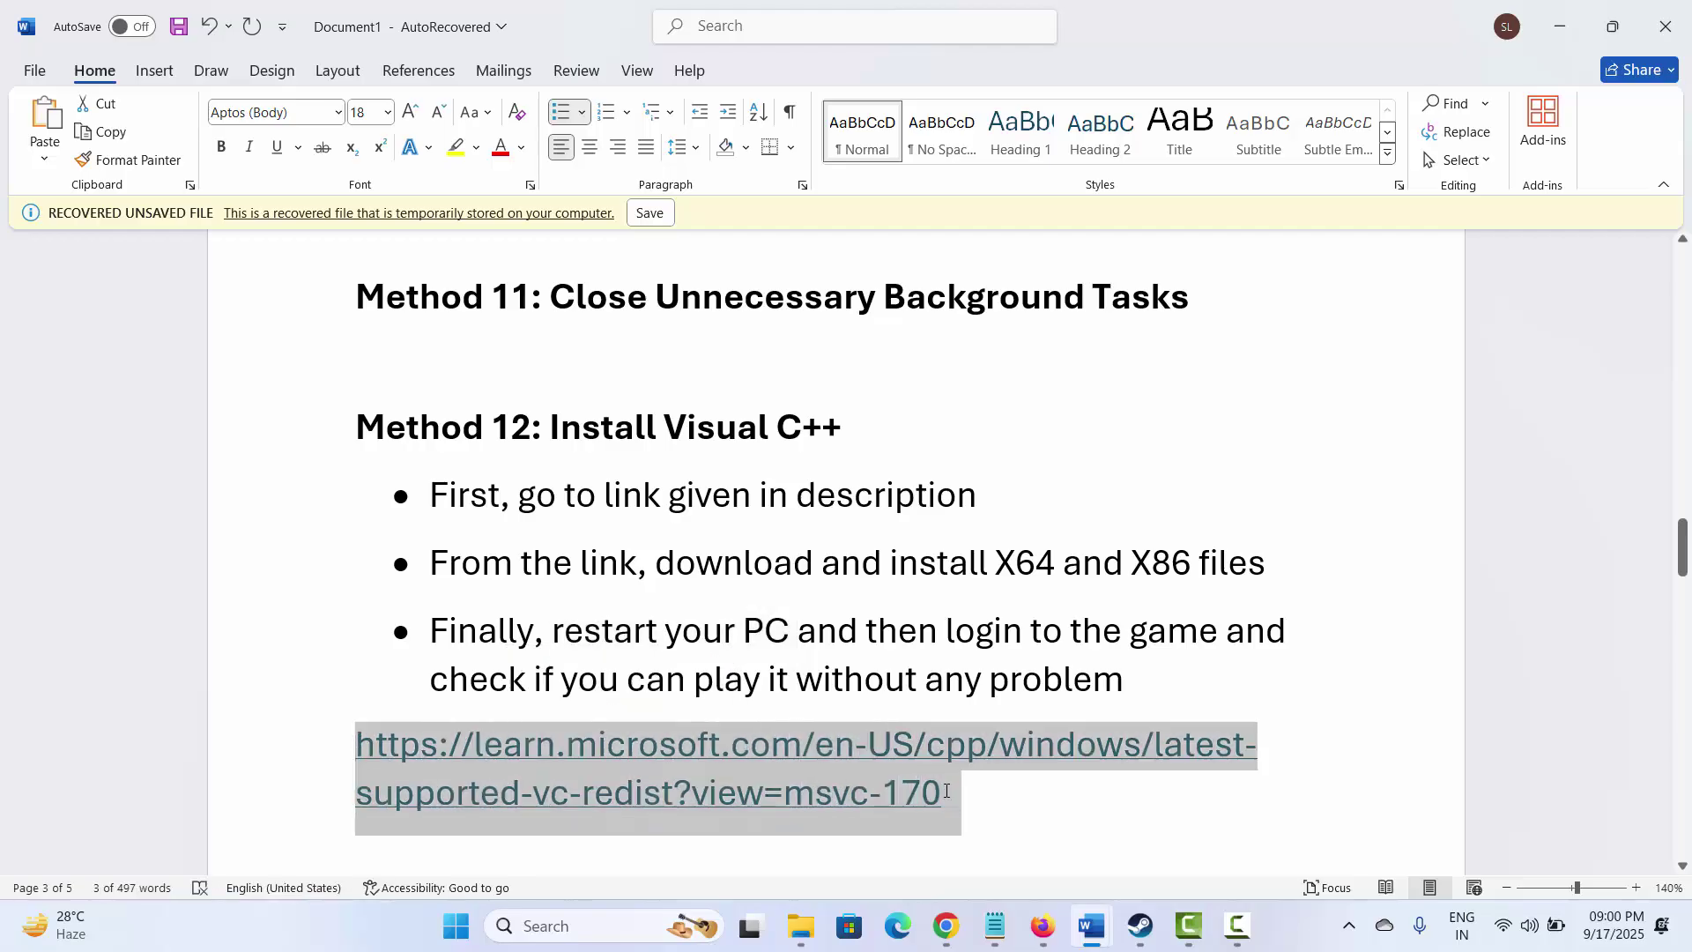
right_click(744, 762)
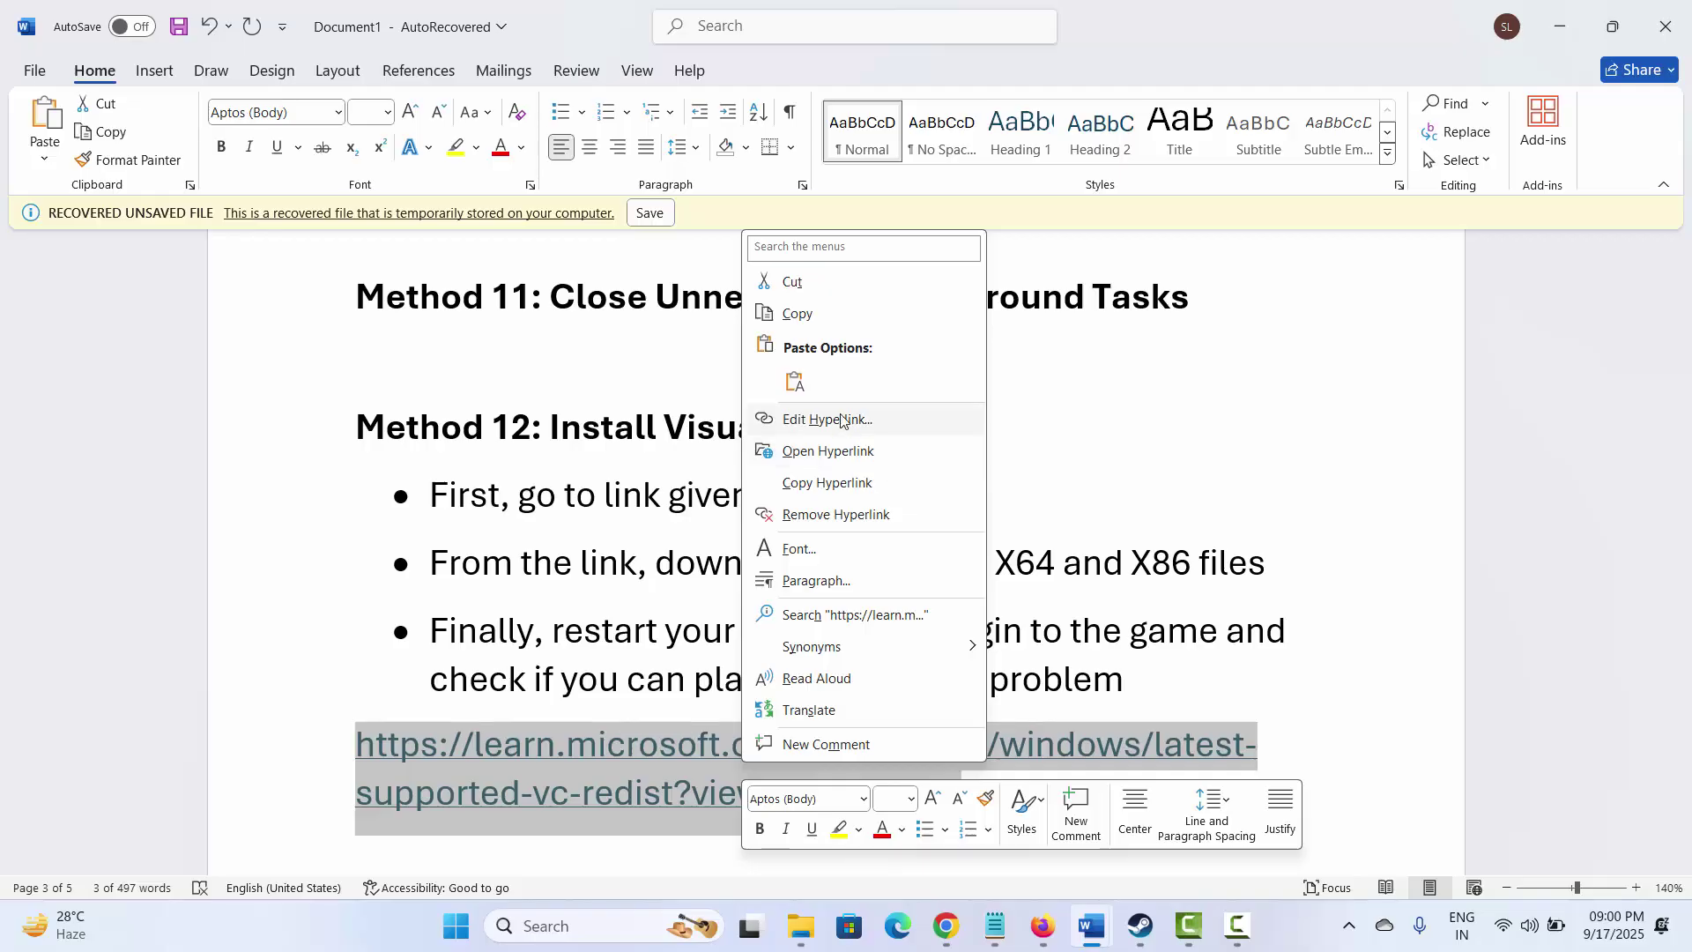
click(803, 315)
Scroll the Microsoft Learn page down to the latest Visual C++ Redistributable v14.44.35211.0 download table.
click(945, 923)
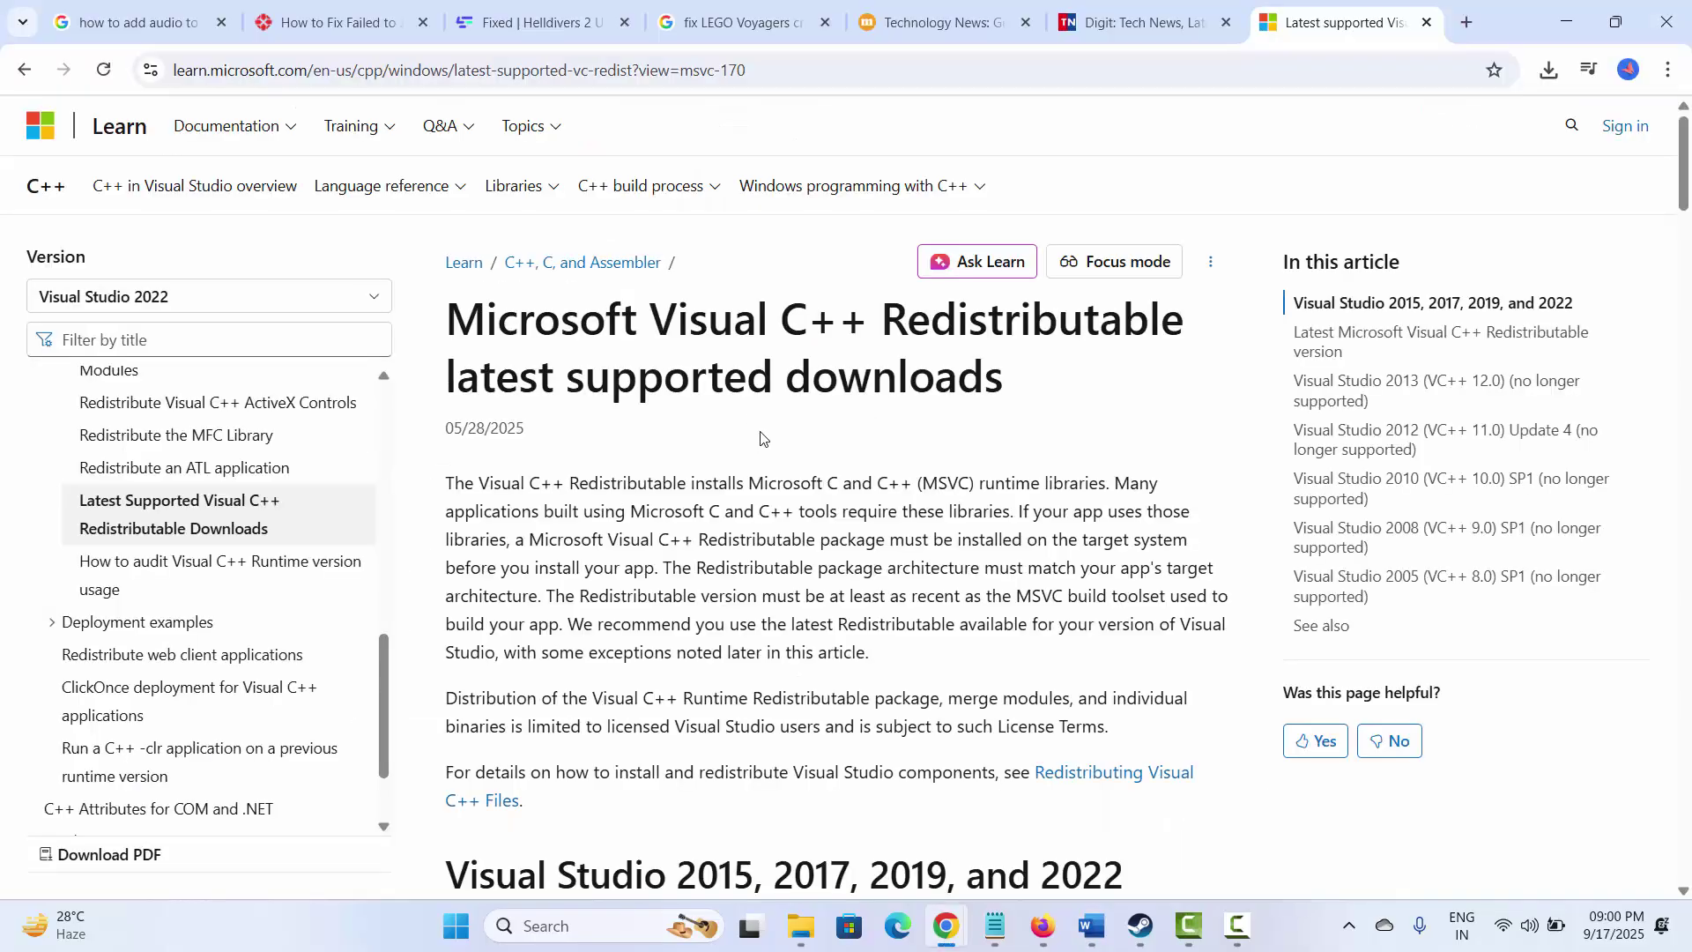
scroll(791, 495, down, 1)
scroll(791, 496, down, 10)
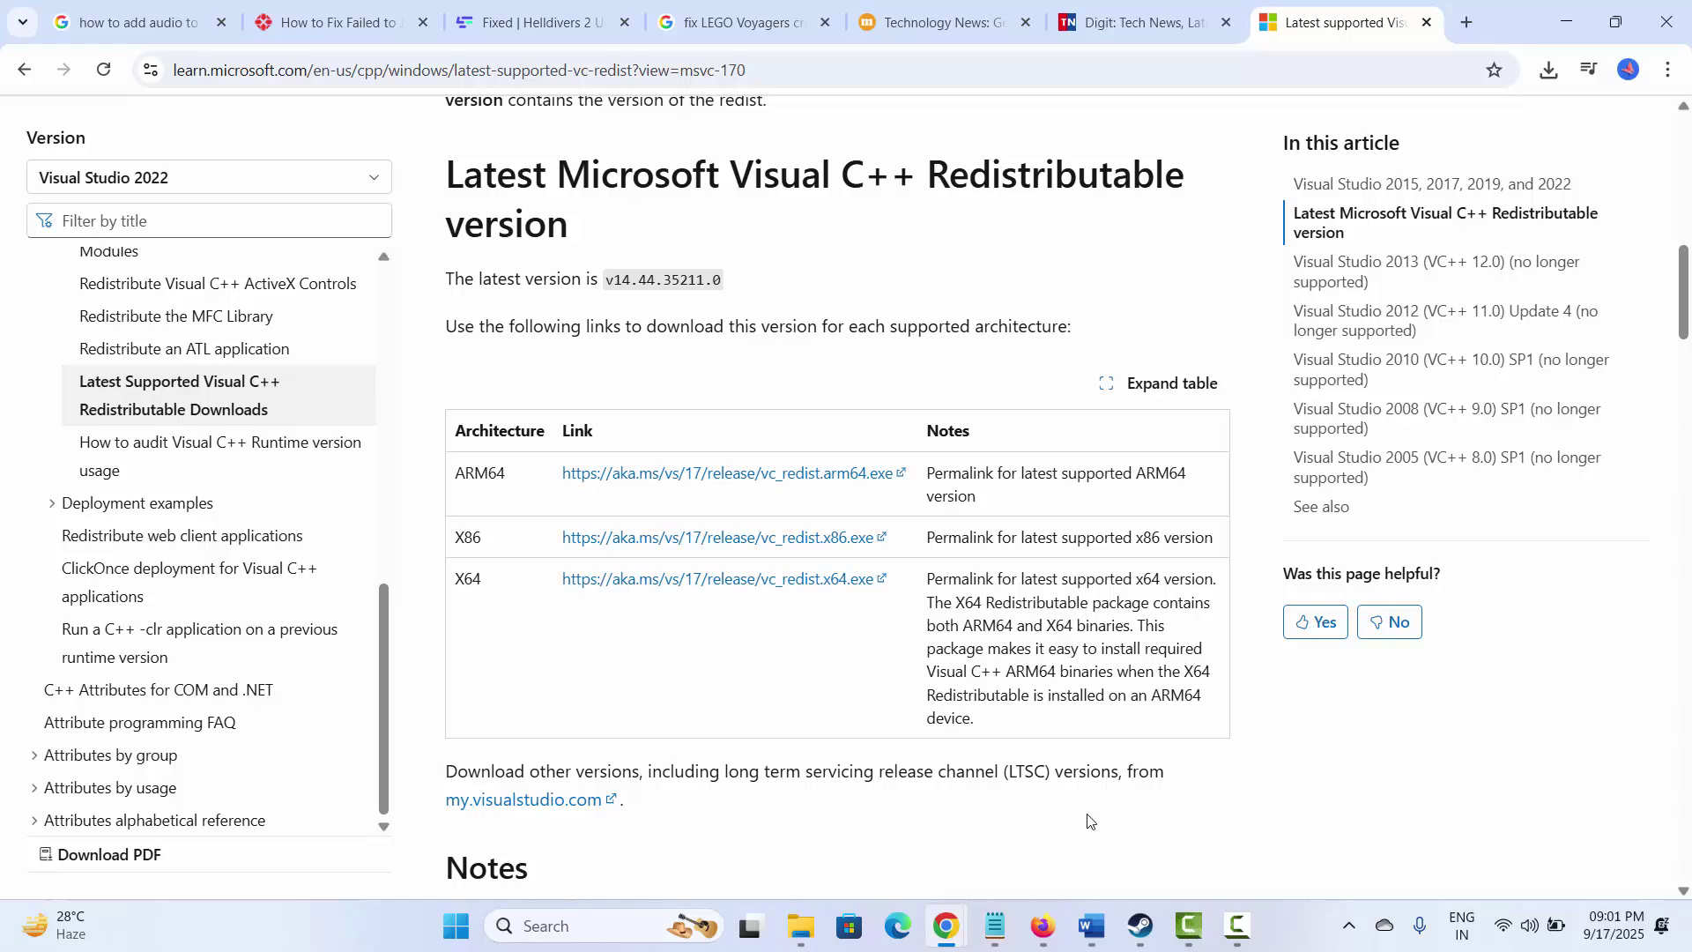
Return to the Word guide, select the Method 13: Update Windows heading, and open Windows search.
mouse_move(1099, 932)
click(1041, 822)
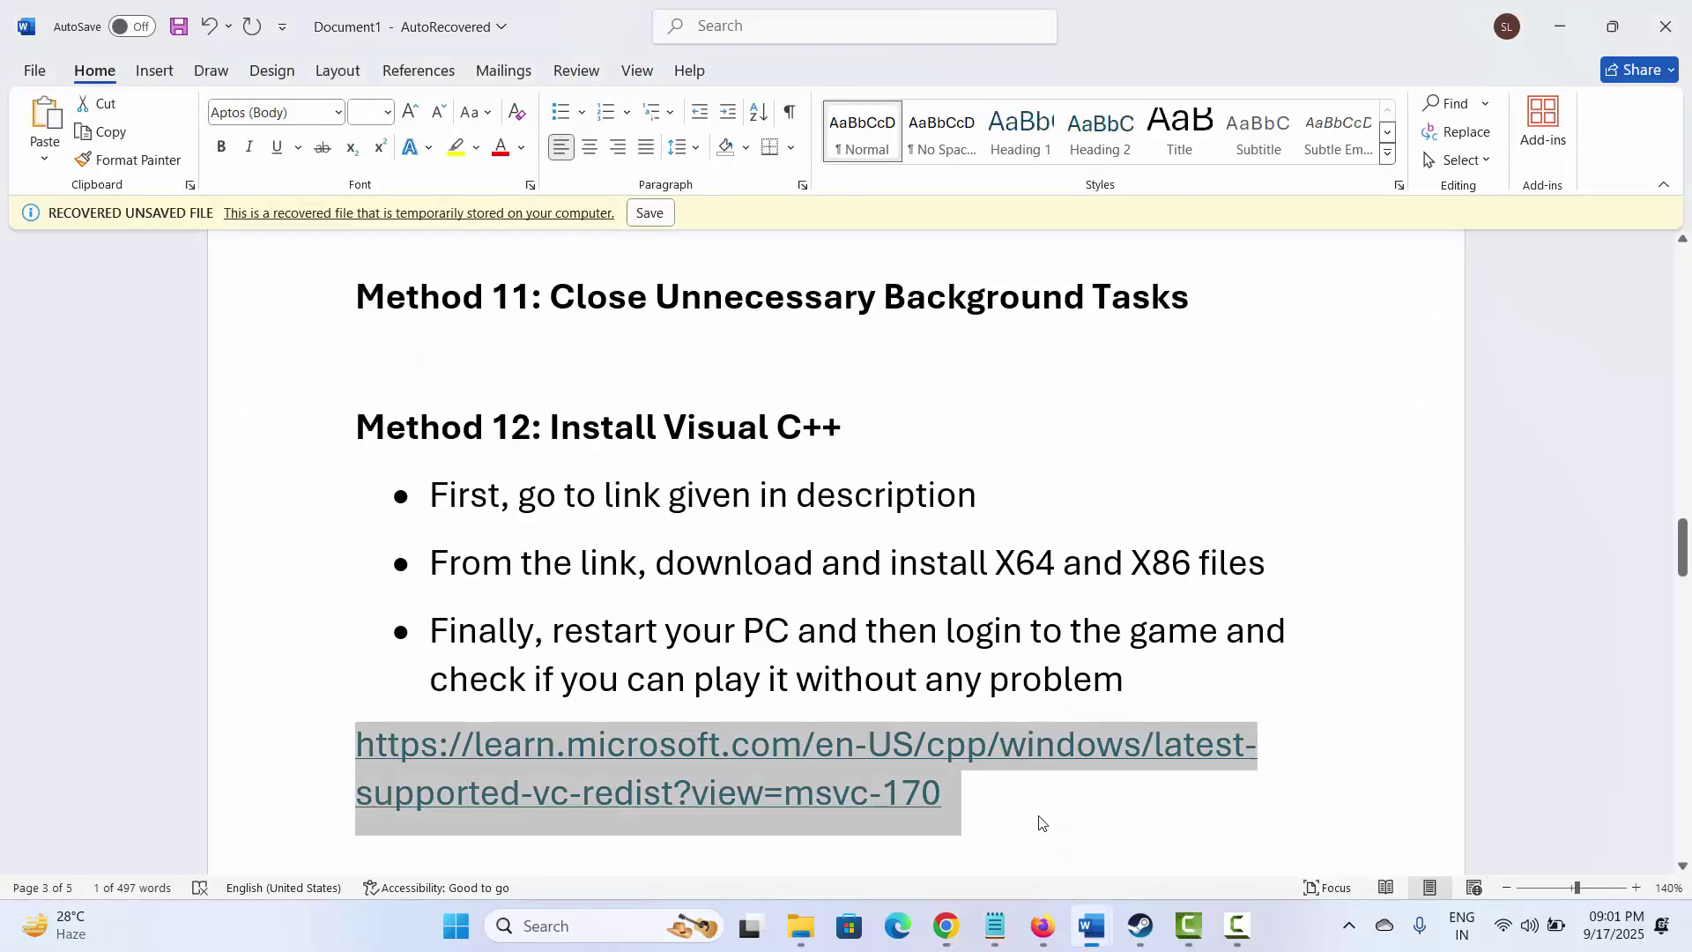
scroll(664, 670, down, 5)
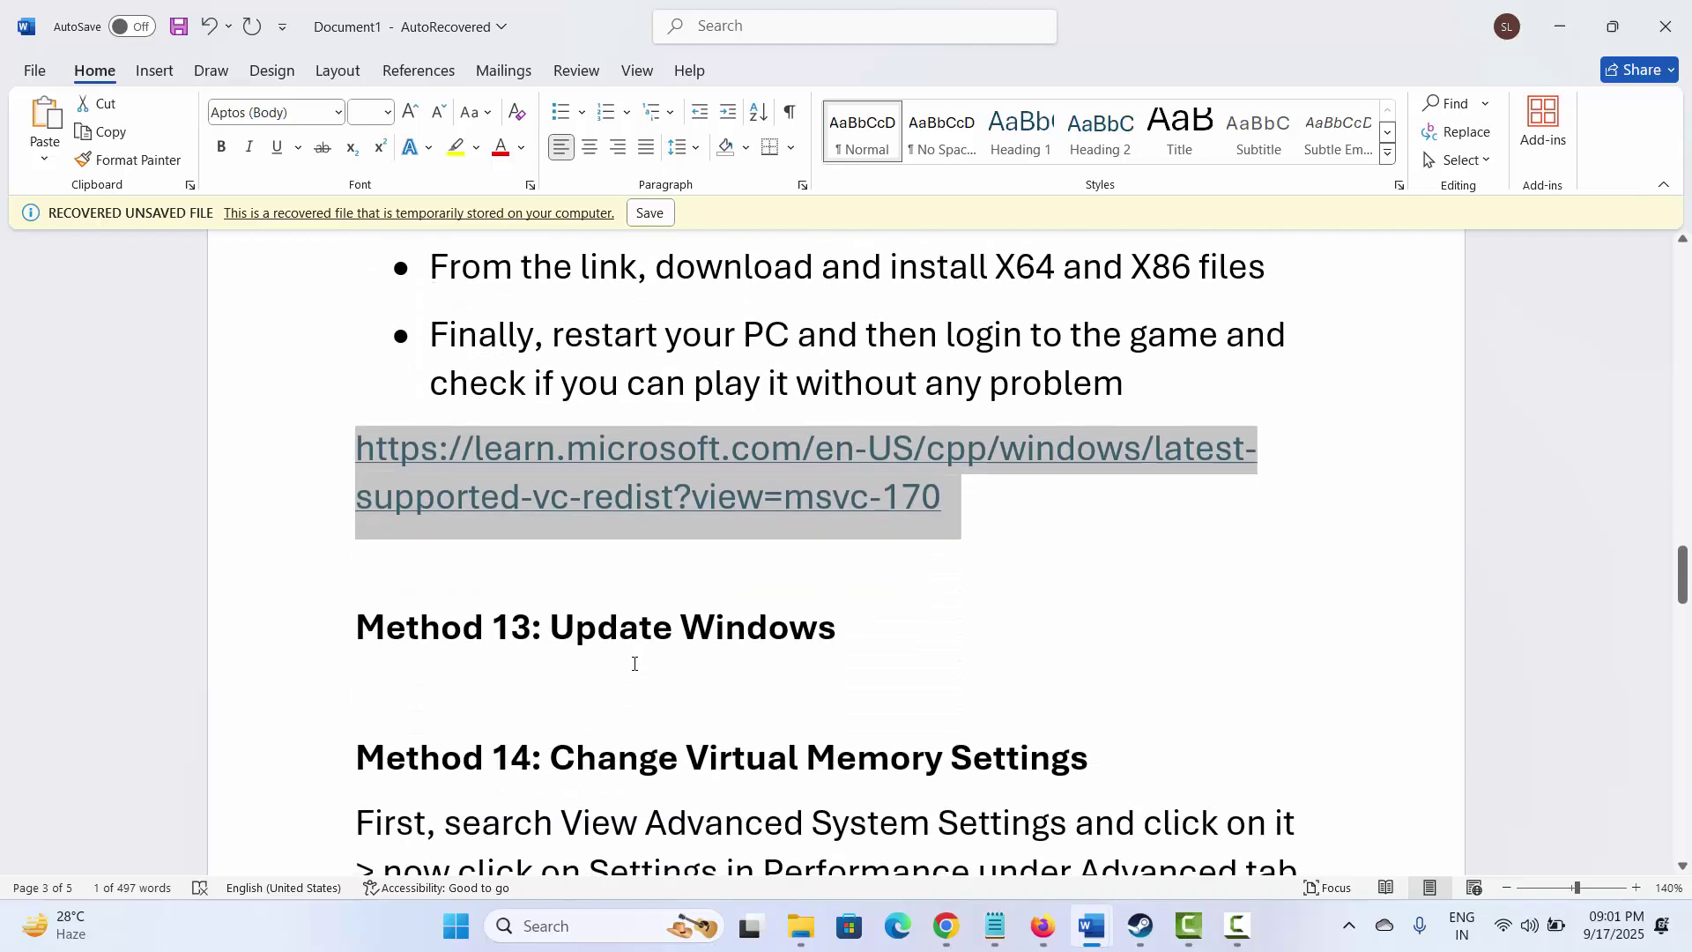
click(293, 574)
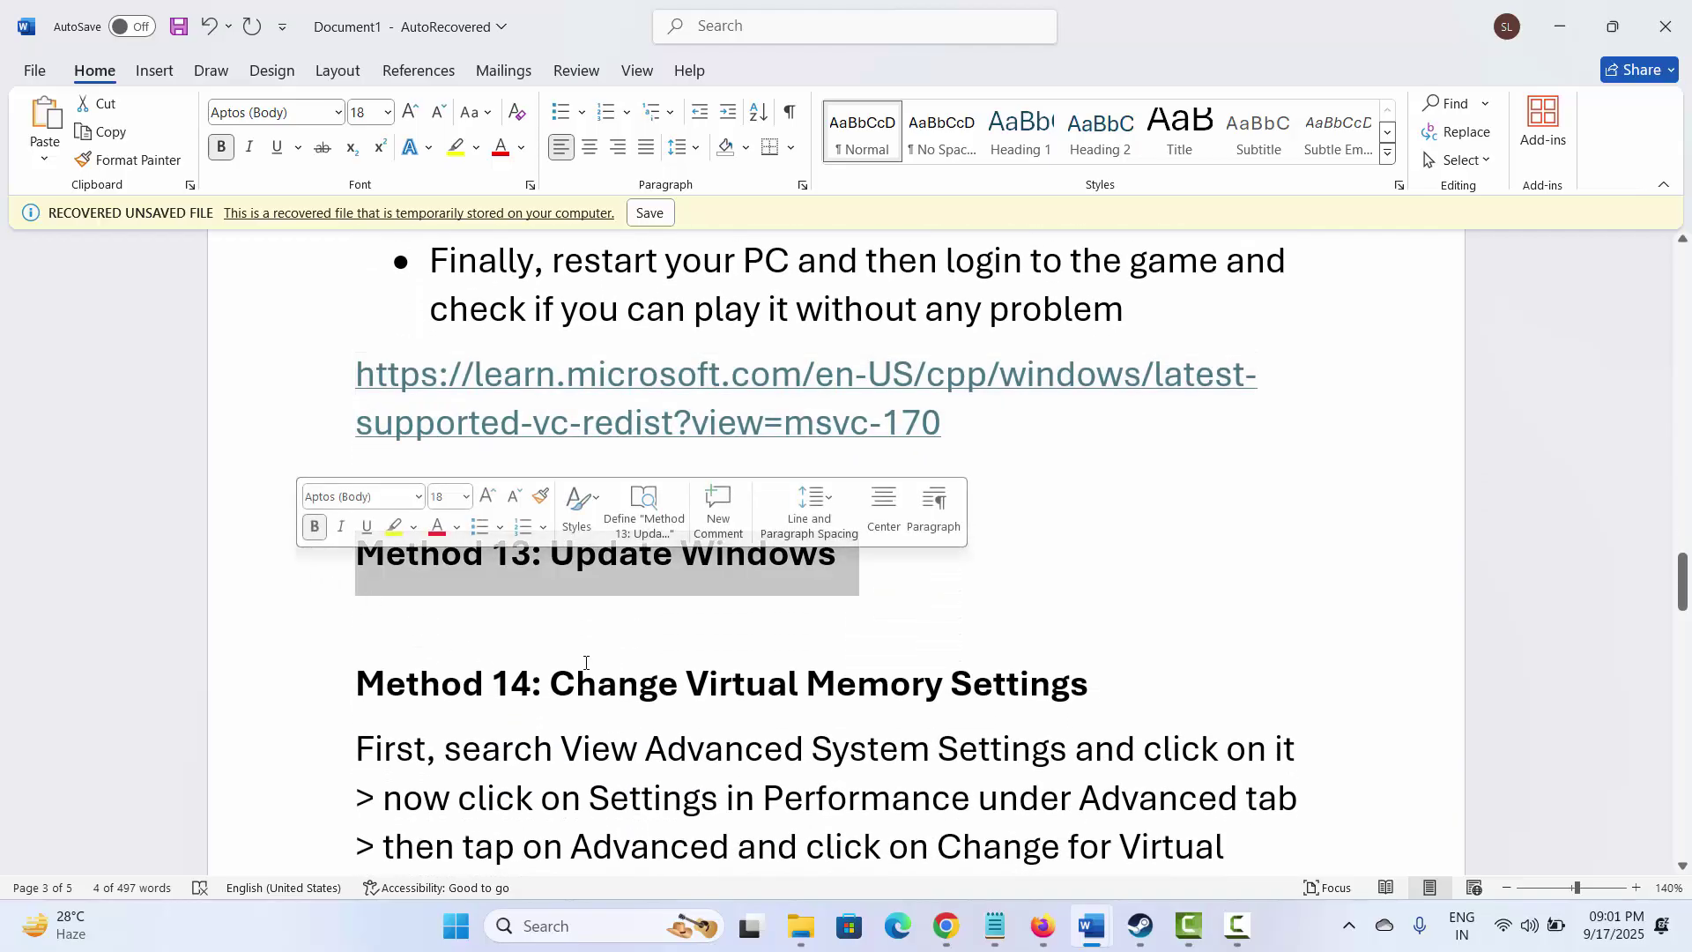
click(584, 928)
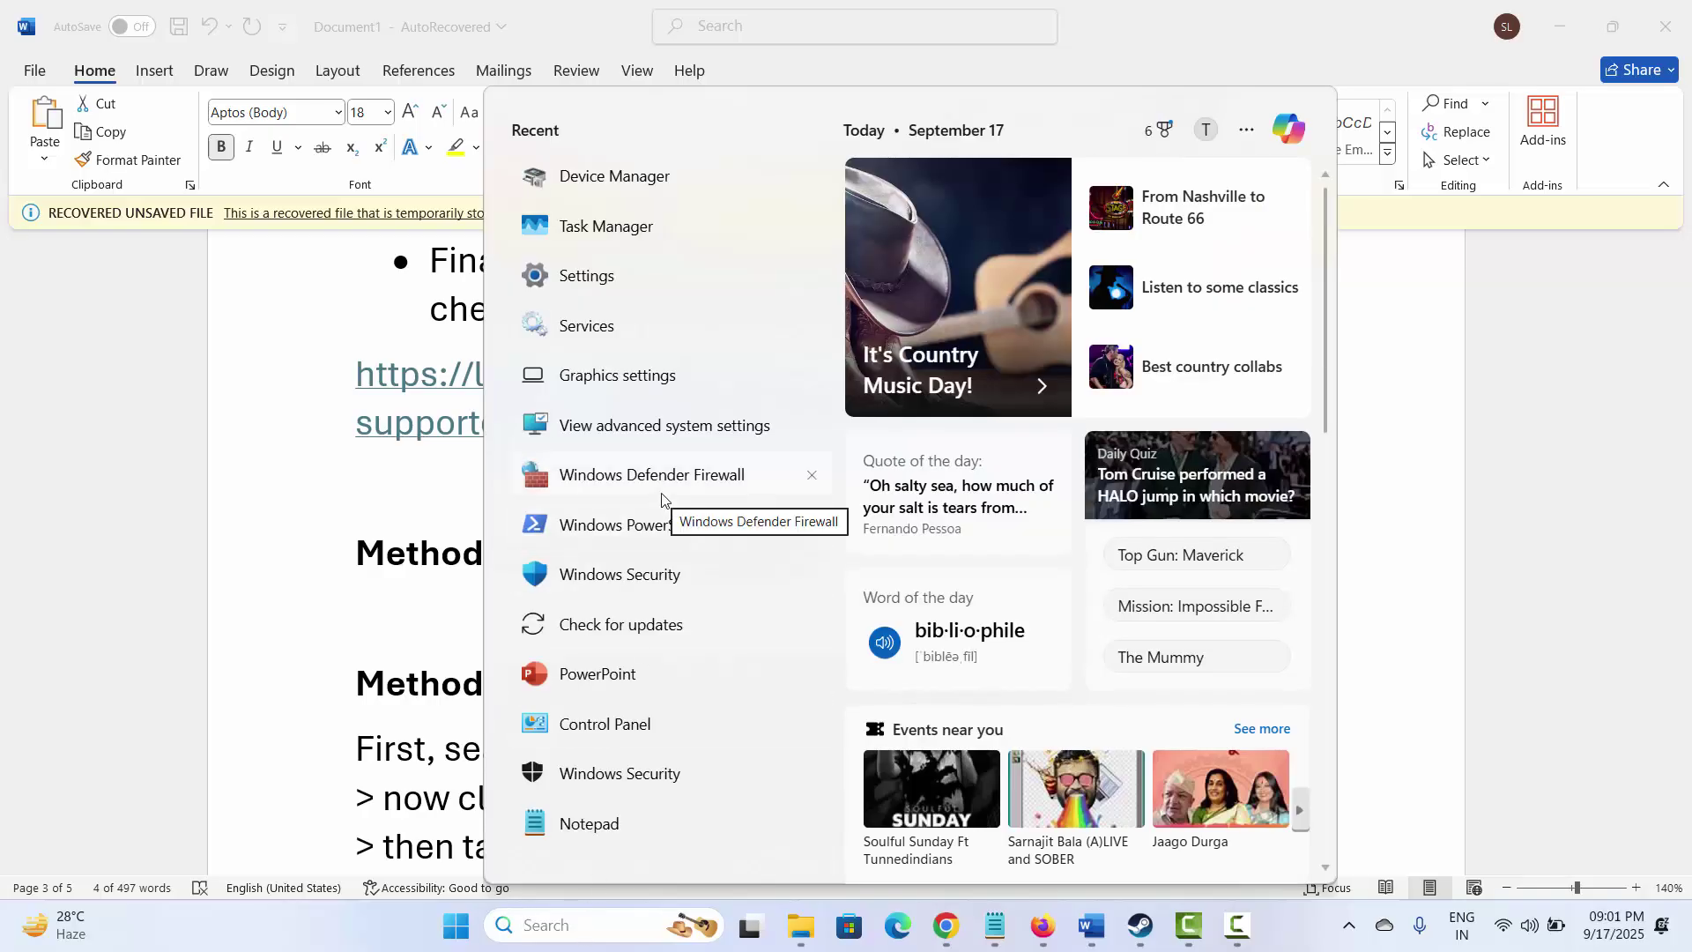
Go to the Windows Update page and start a check for updates.
click(644, 627)
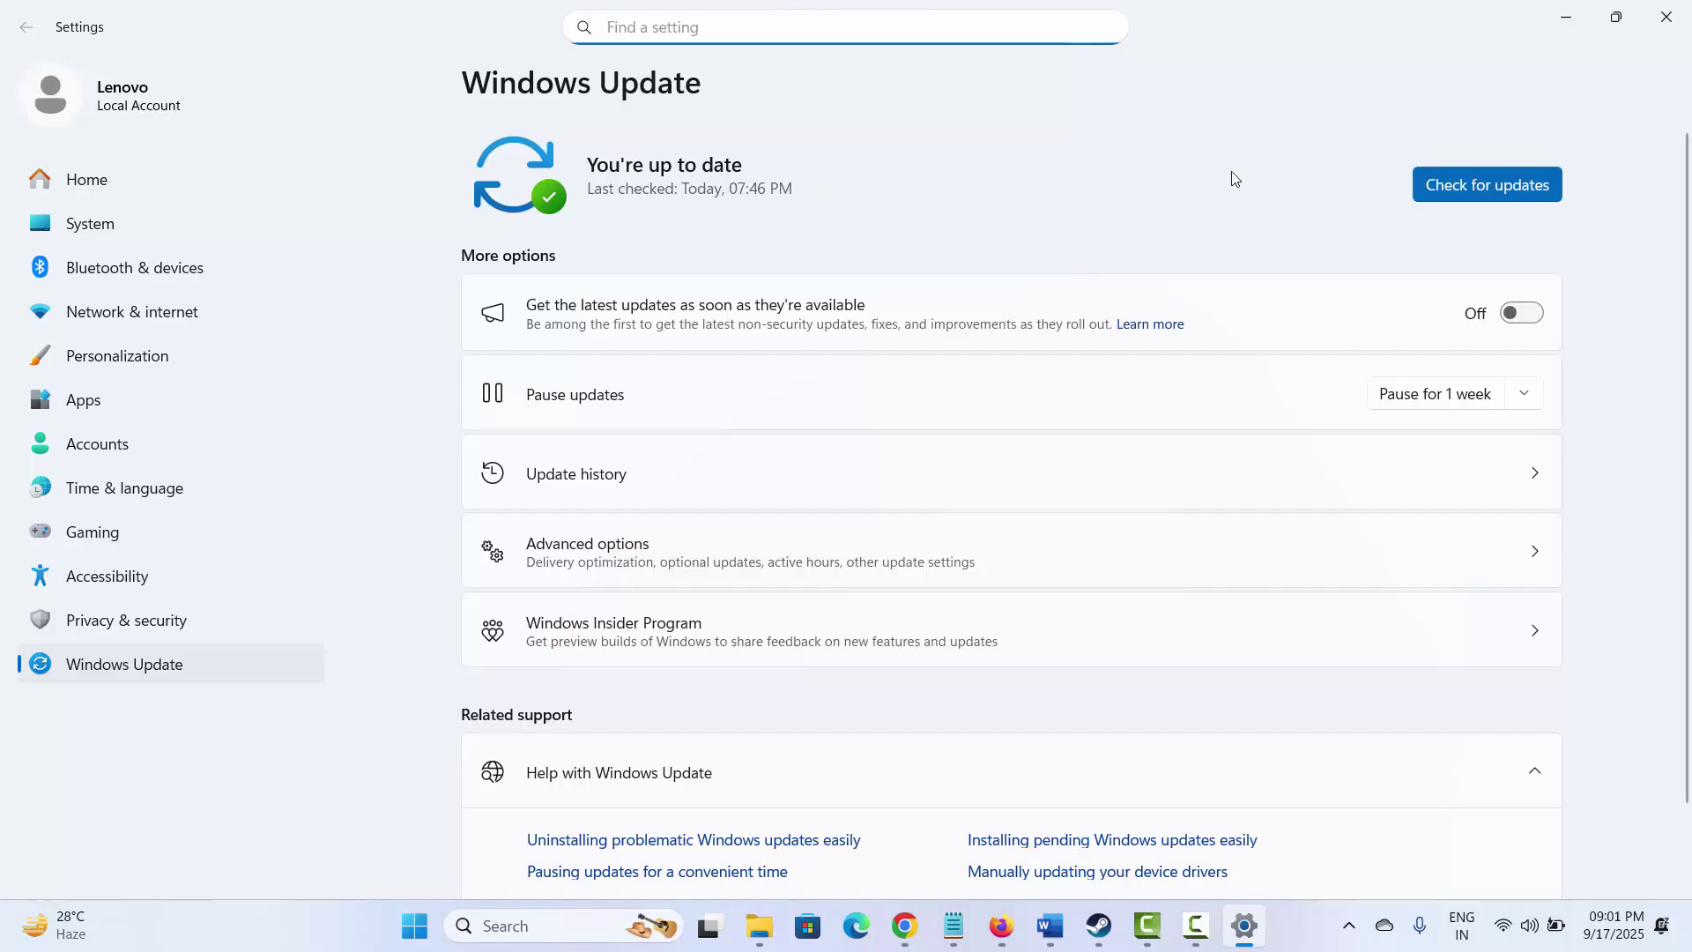
click(1517, 188)
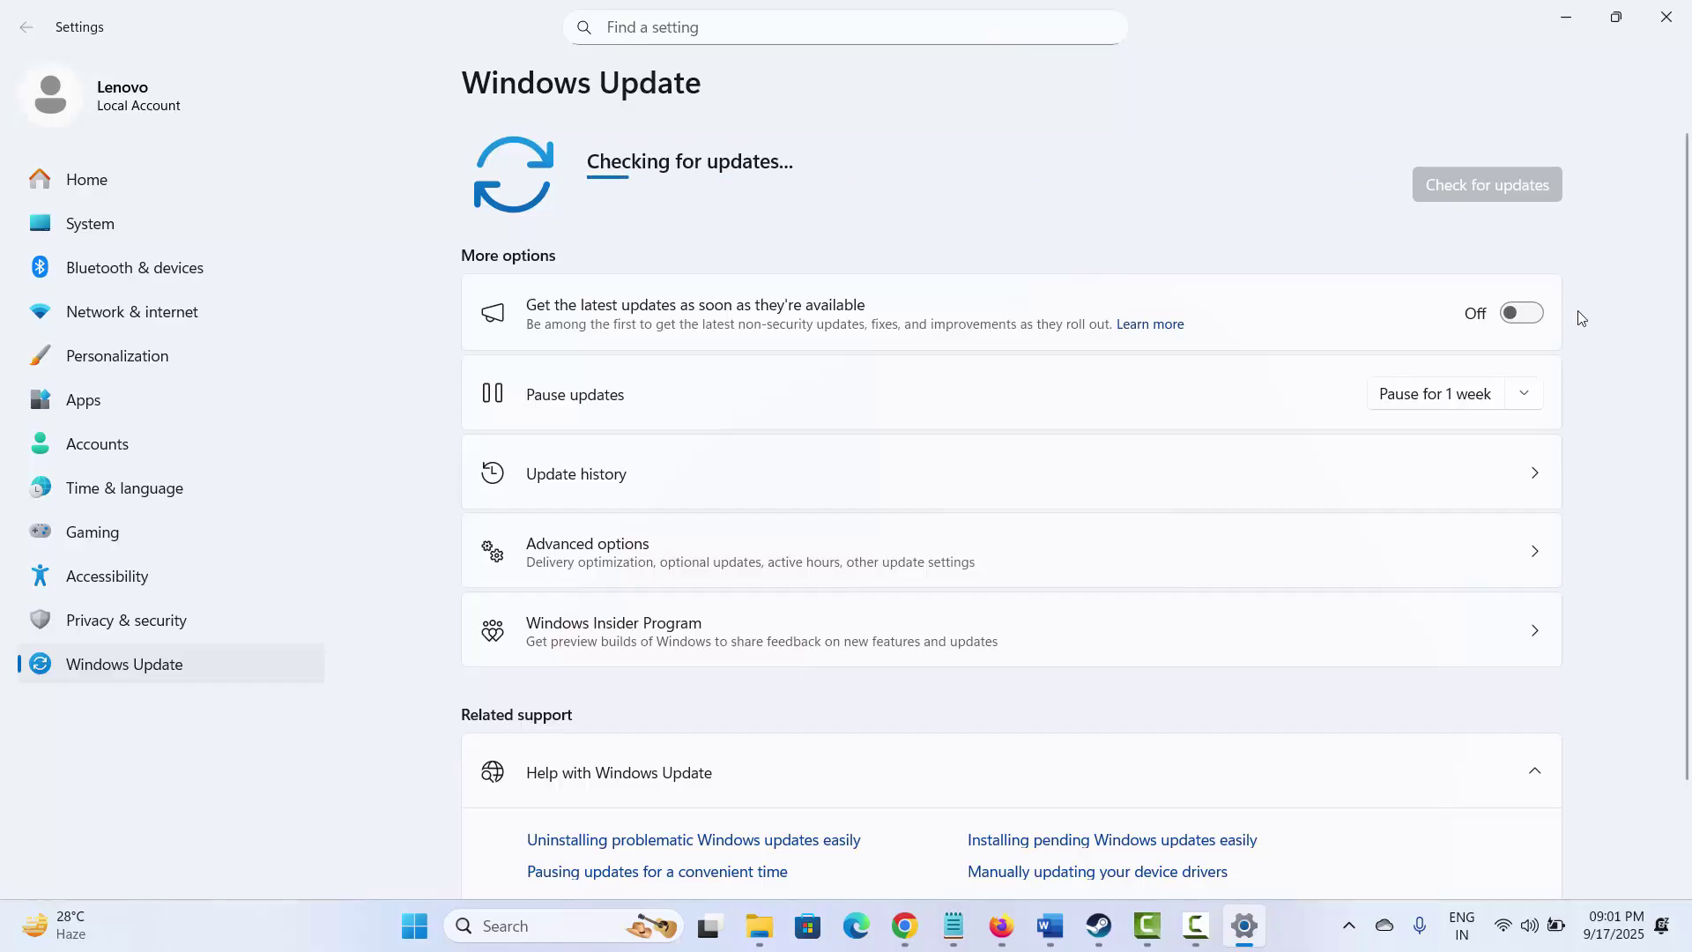
Close Settings and locate the Method 14 virtual memory section in the guide.
click(1667, 19)
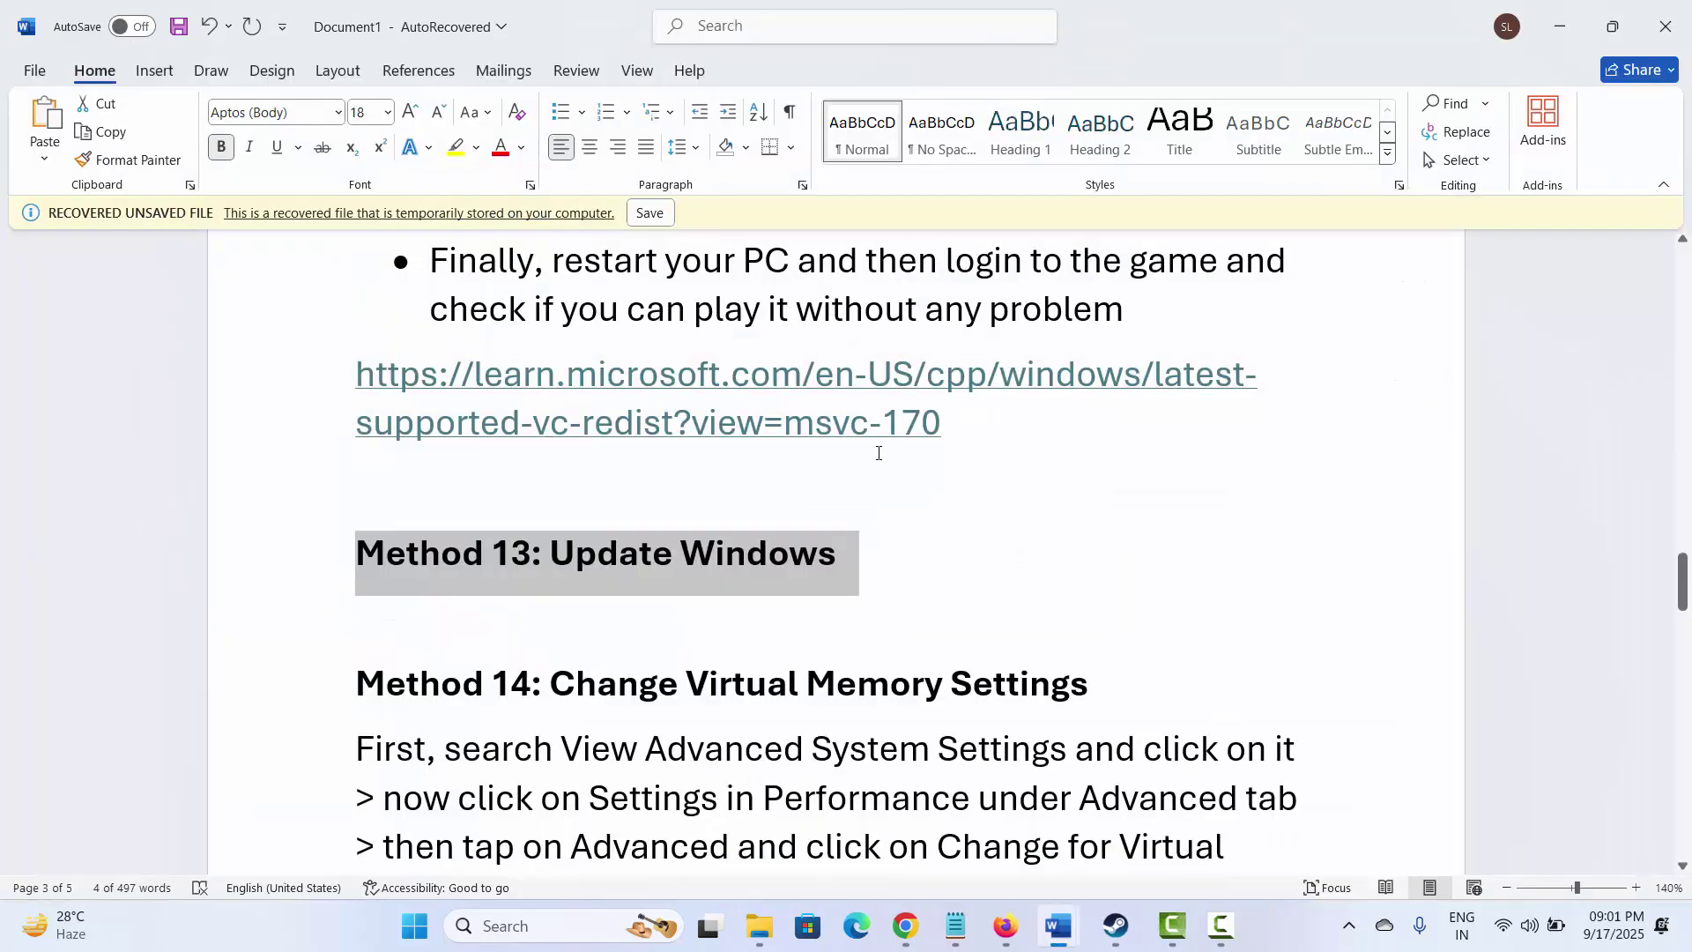
scroll(276, 559, down, 3)
click(283, 536)
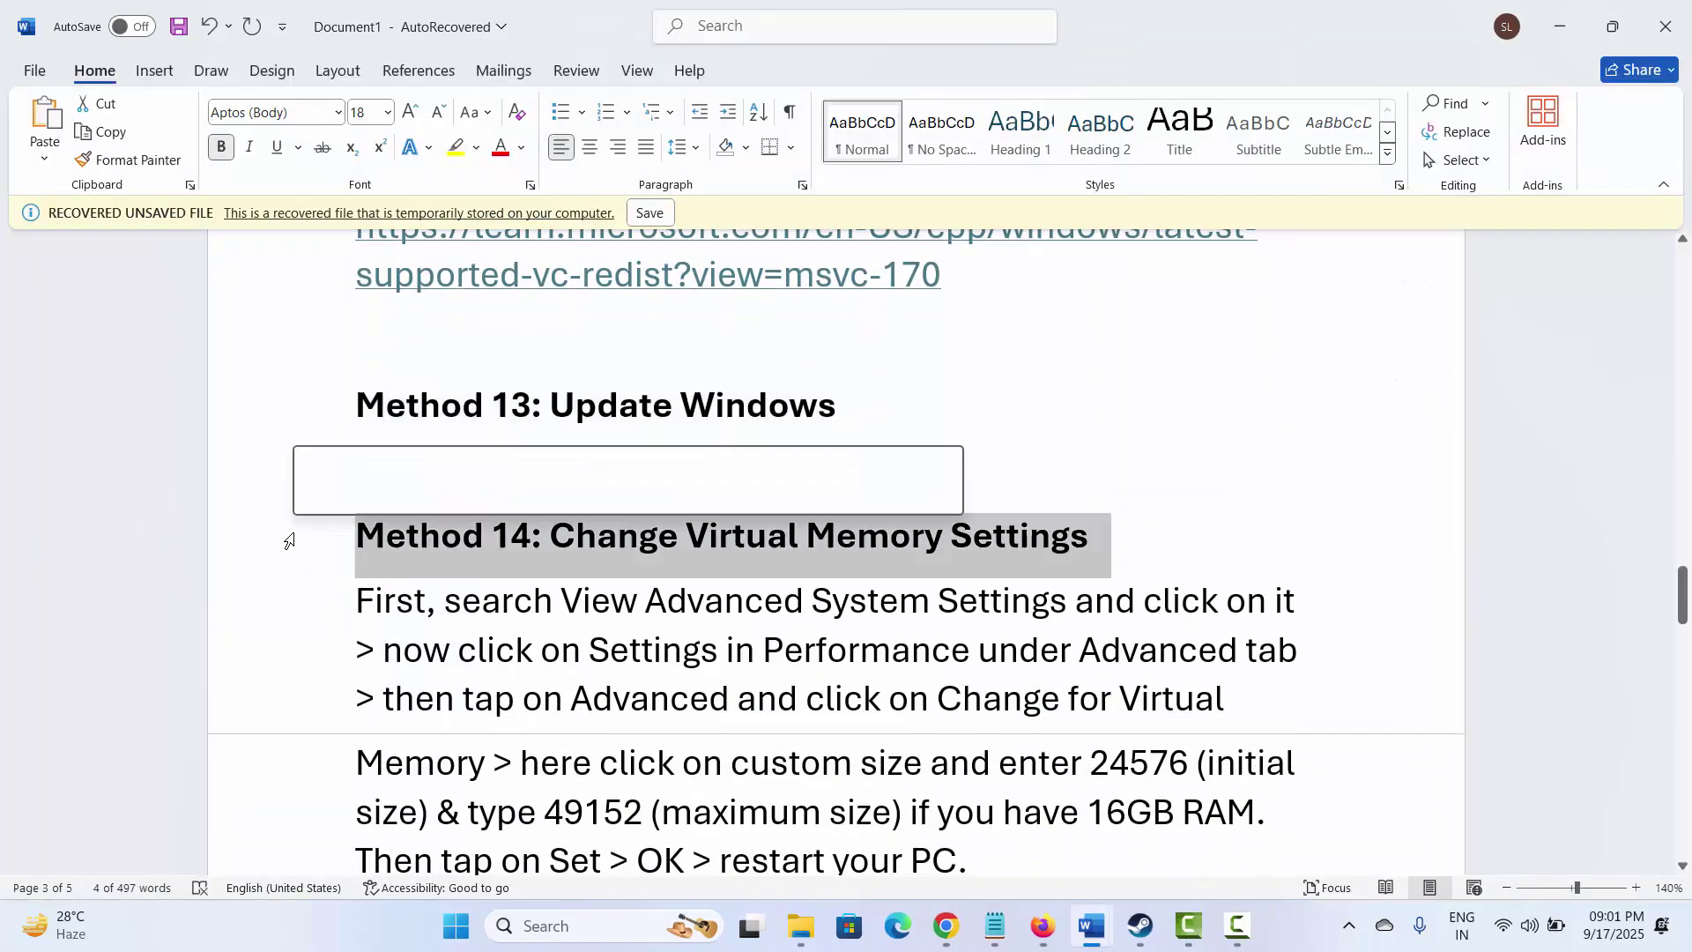
scroll(475, 604, down, 3)
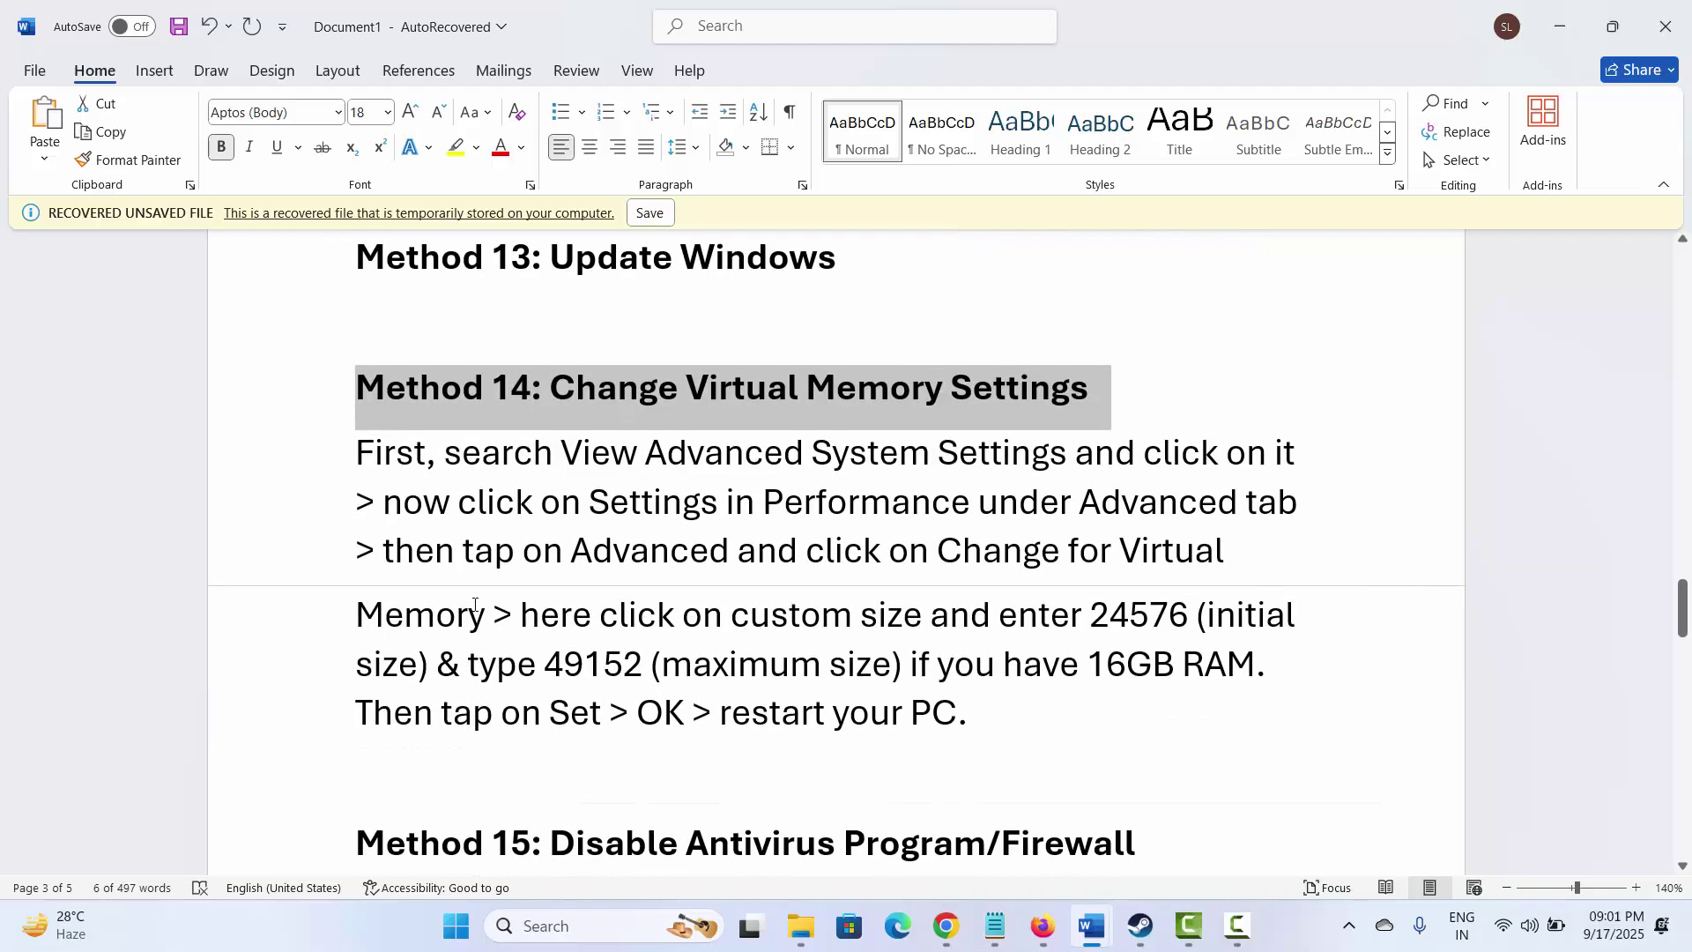
scroll(474, 604, up, 2)
Open the Virtual Memory dialog from advanced system settings' Performance options.
click(564, 925)
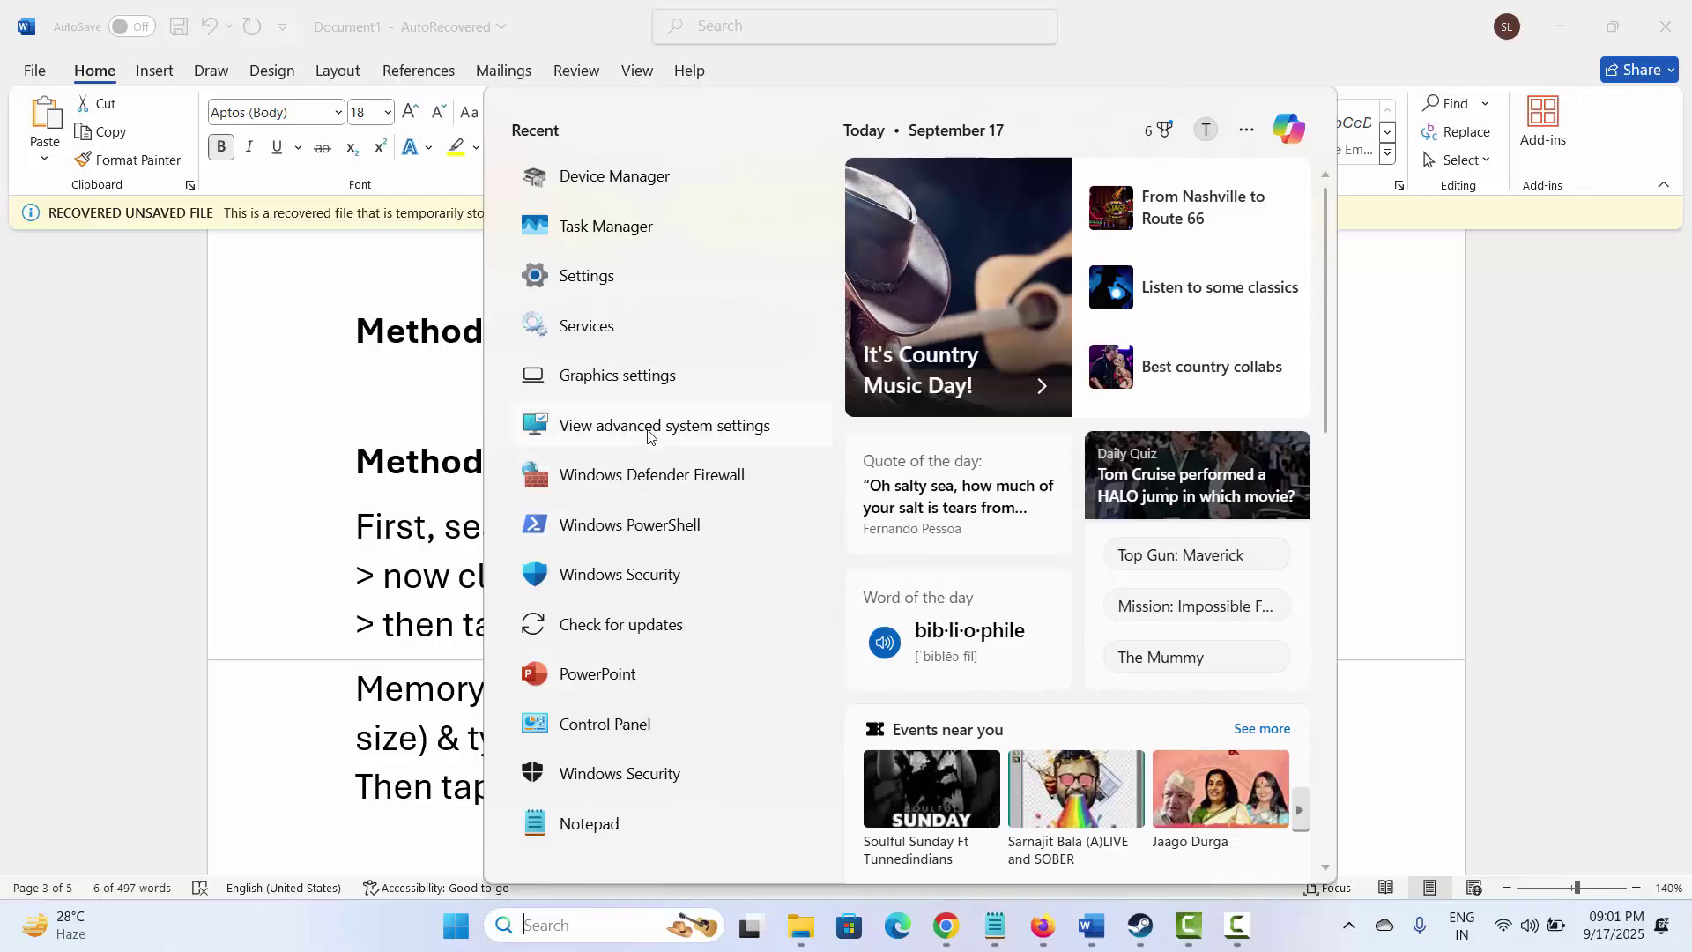
click(650, 427)
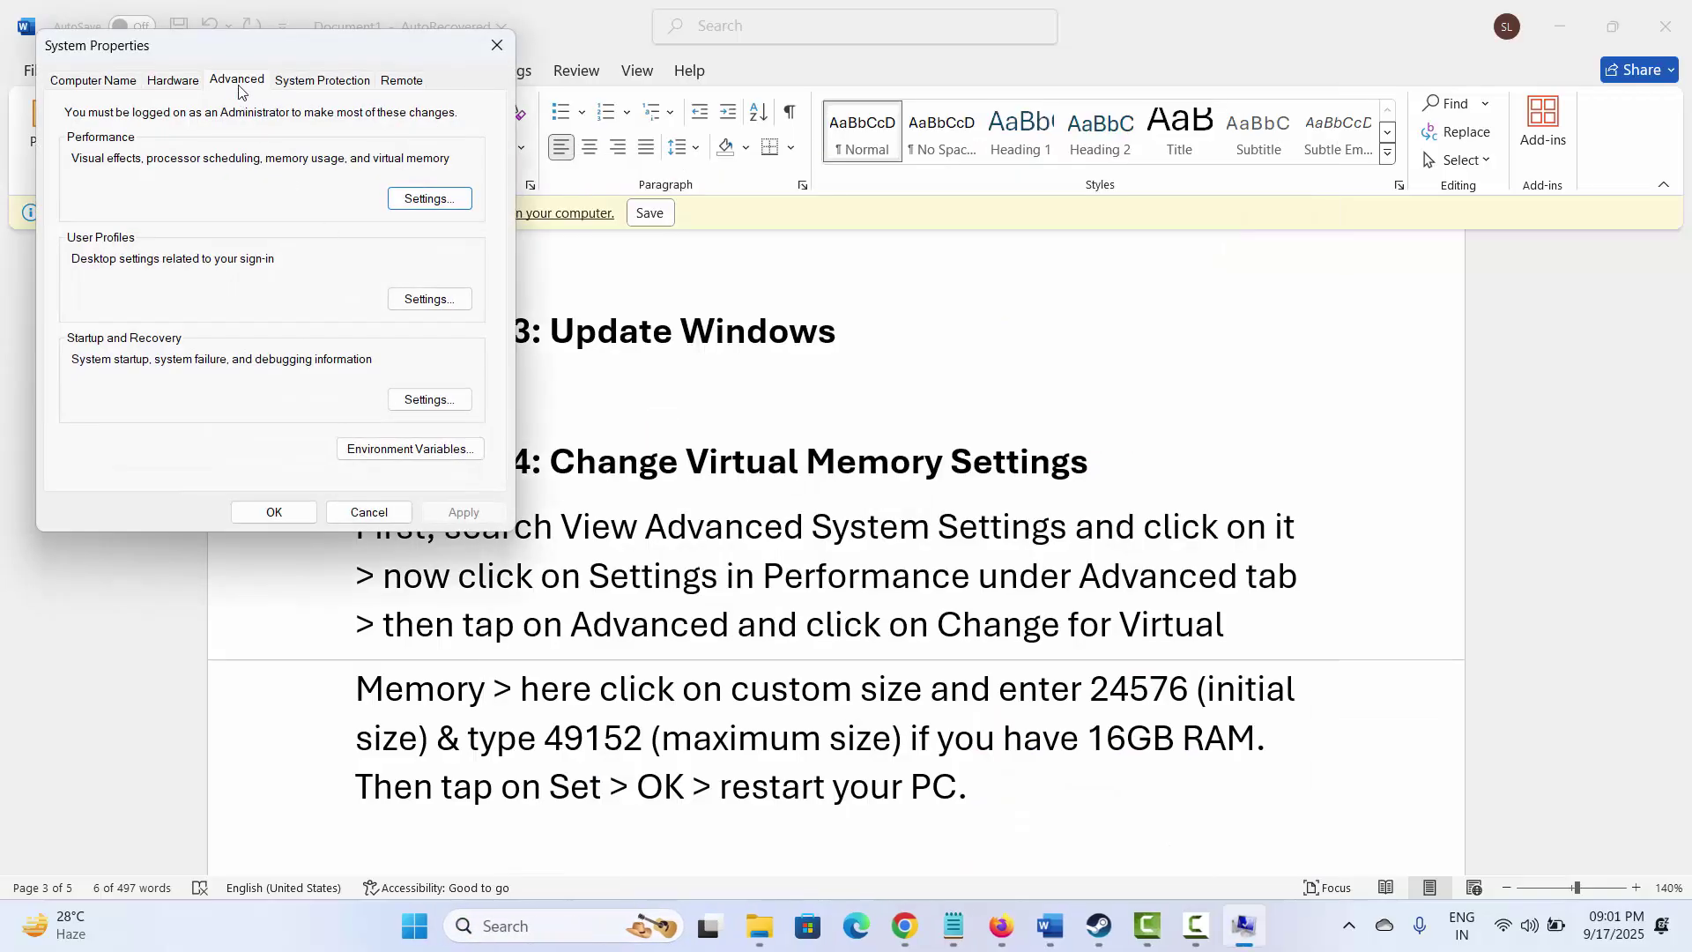
click(459, 206)
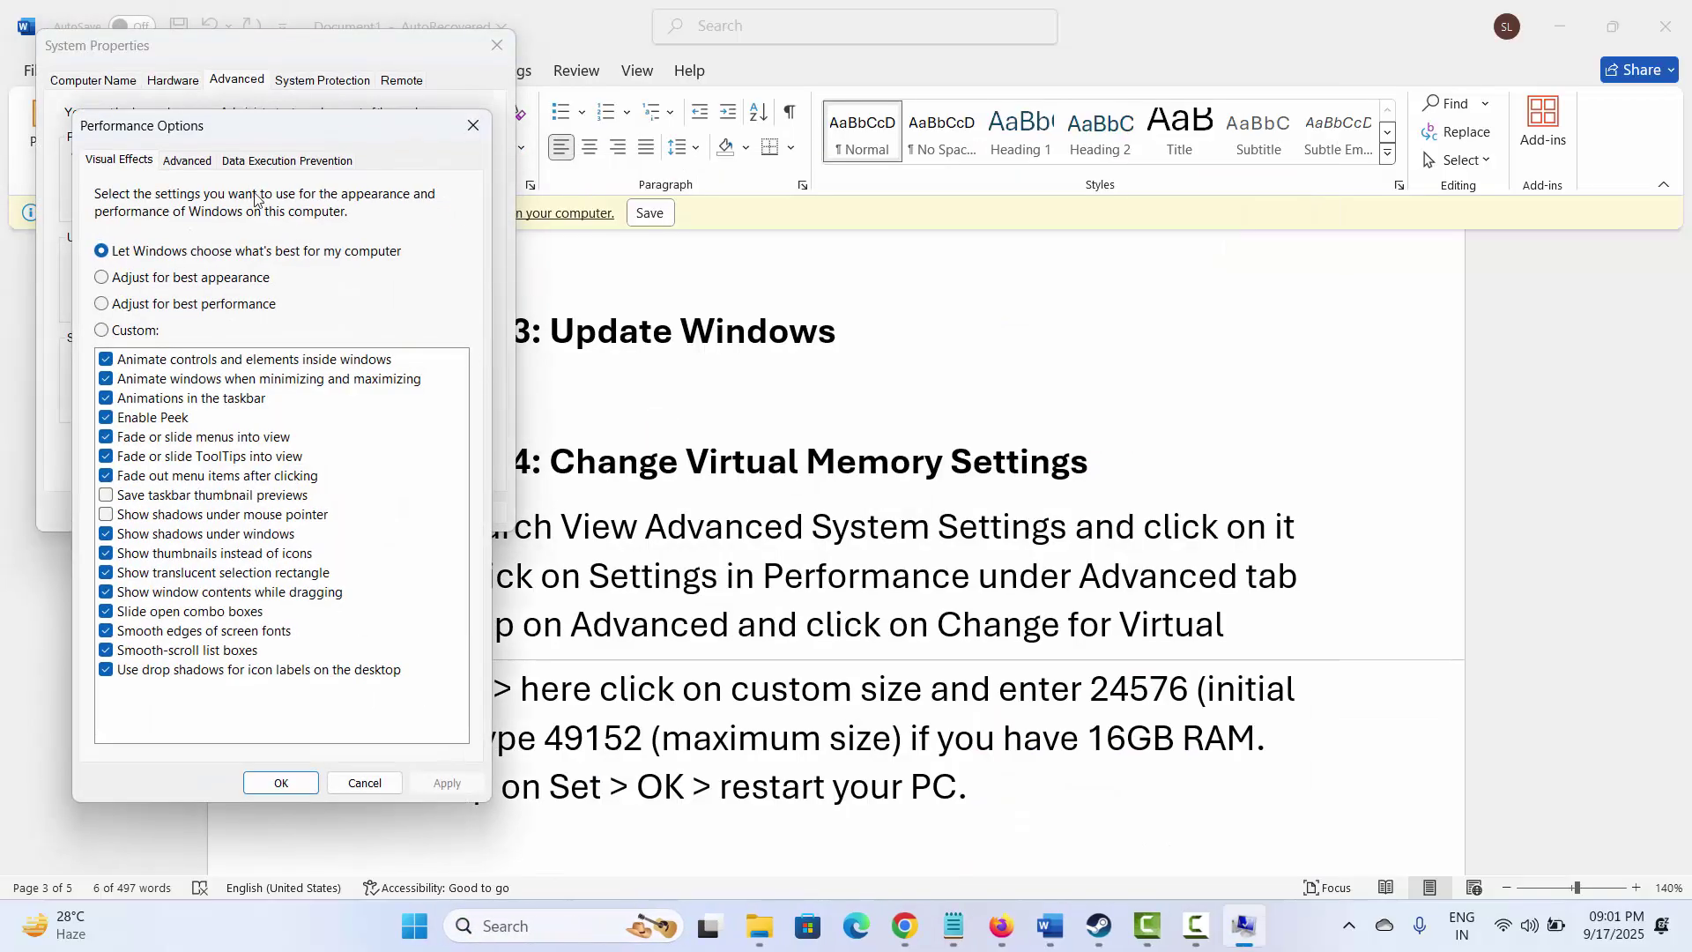
click(188, 162)
click(414, 461)
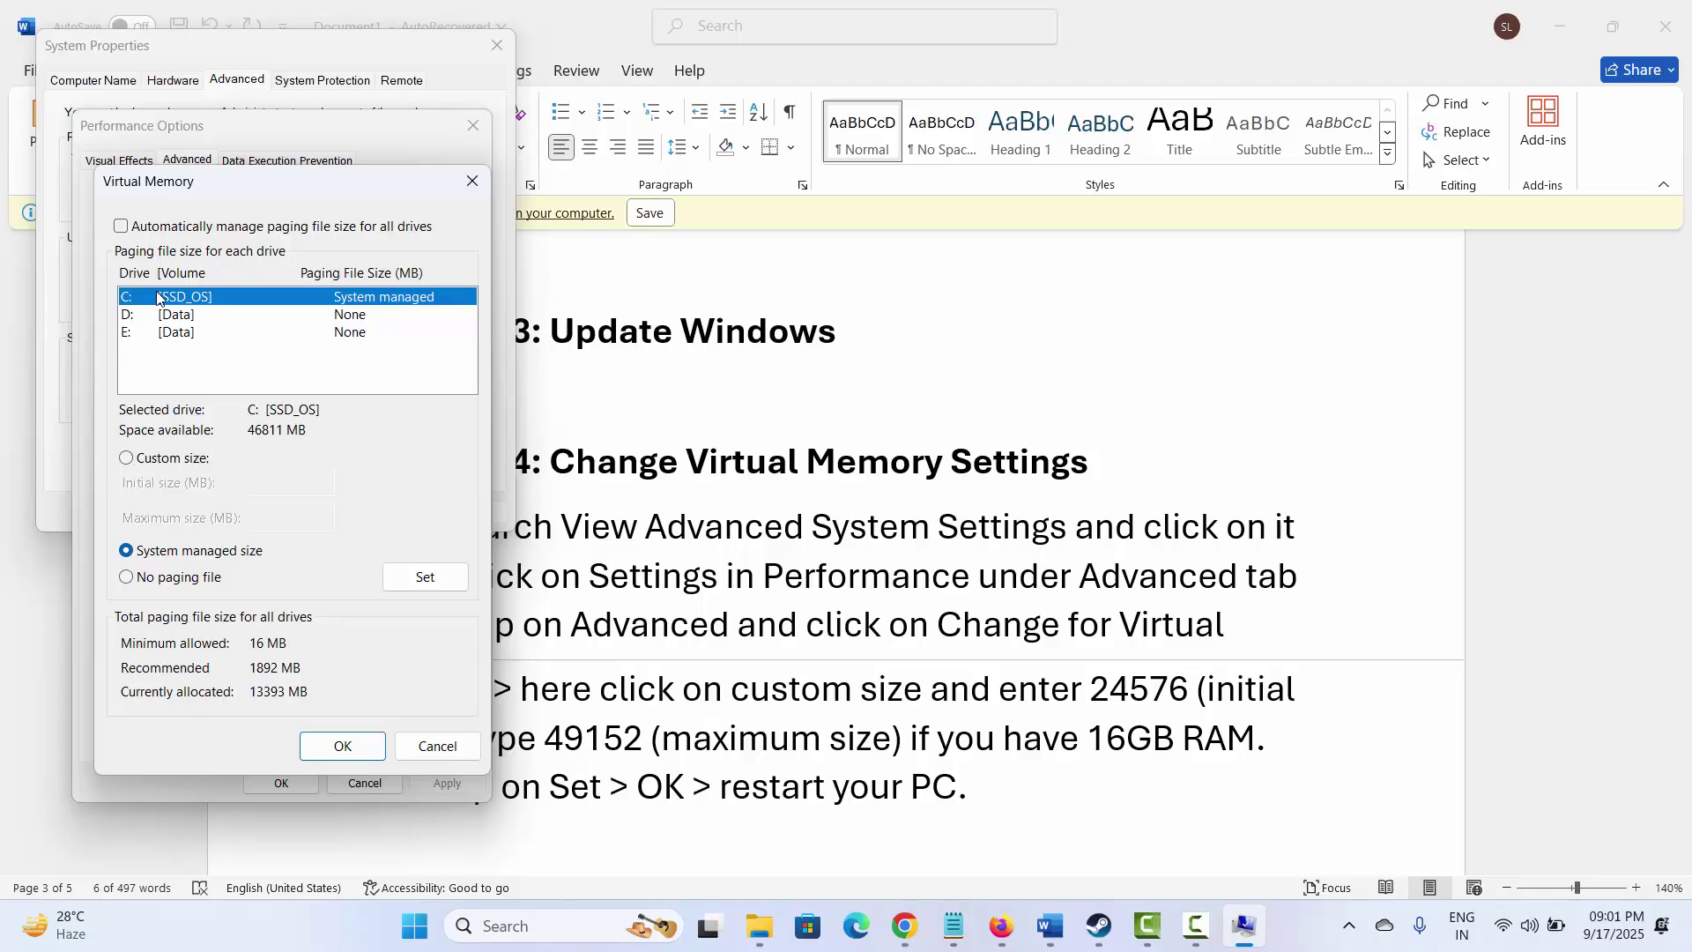
Choose a custom paging size for drive C: with a 12288 MB initial size.
click(126, 457)
click(290, 482)
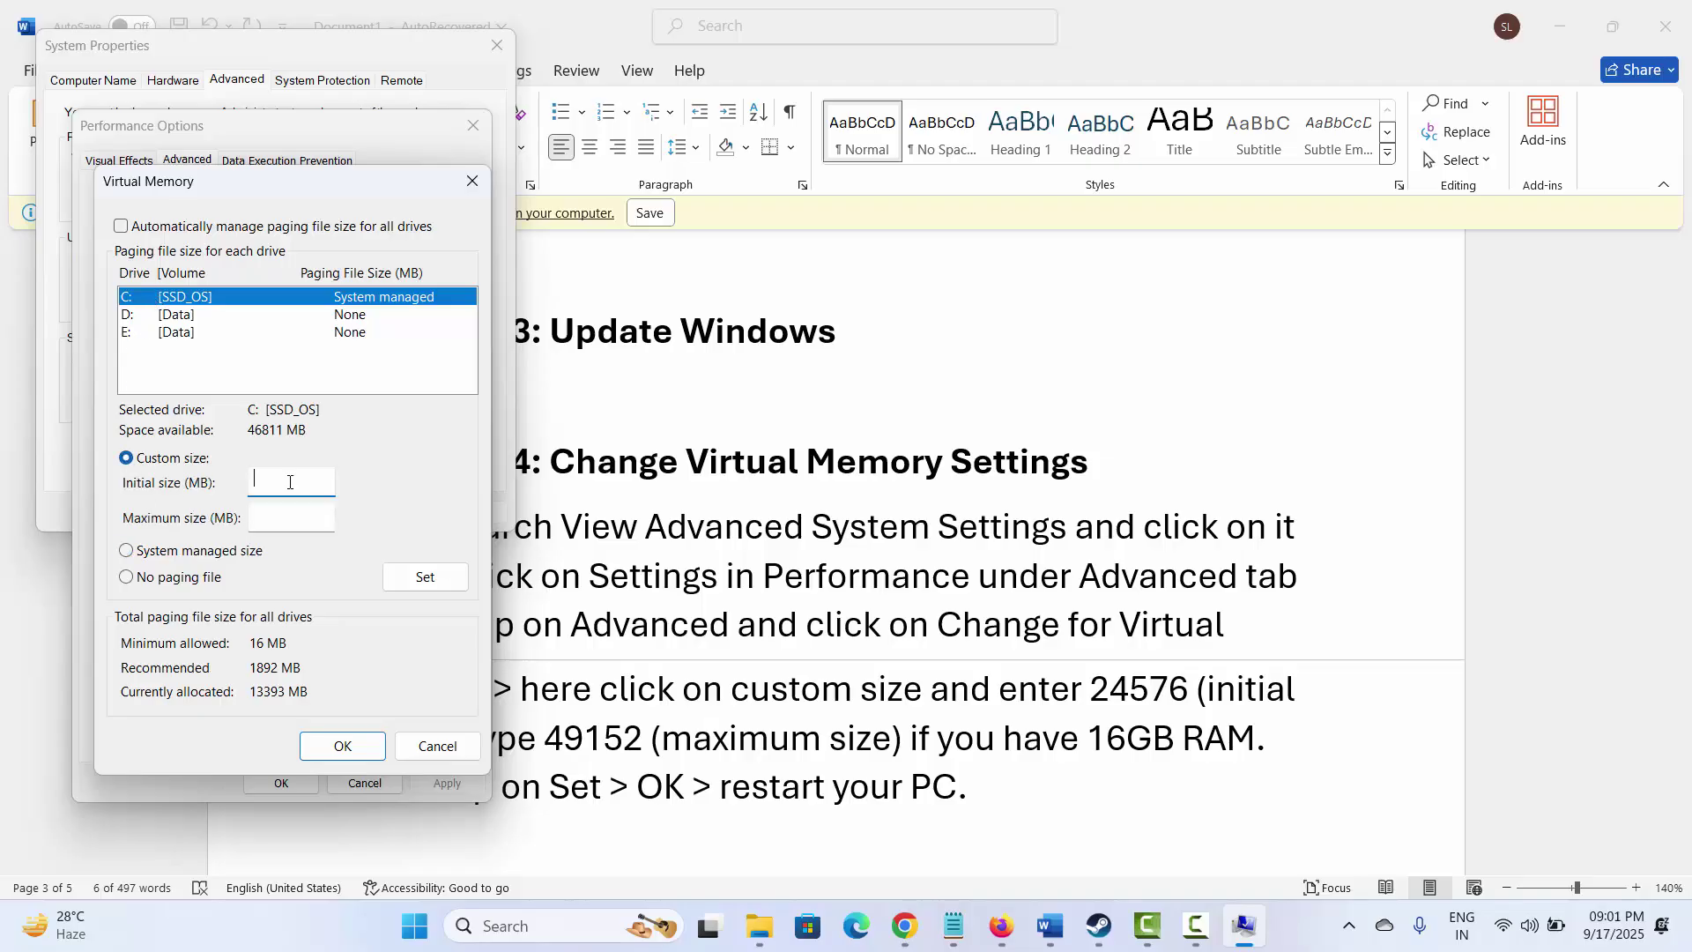
text(12288)
click(306, 527)
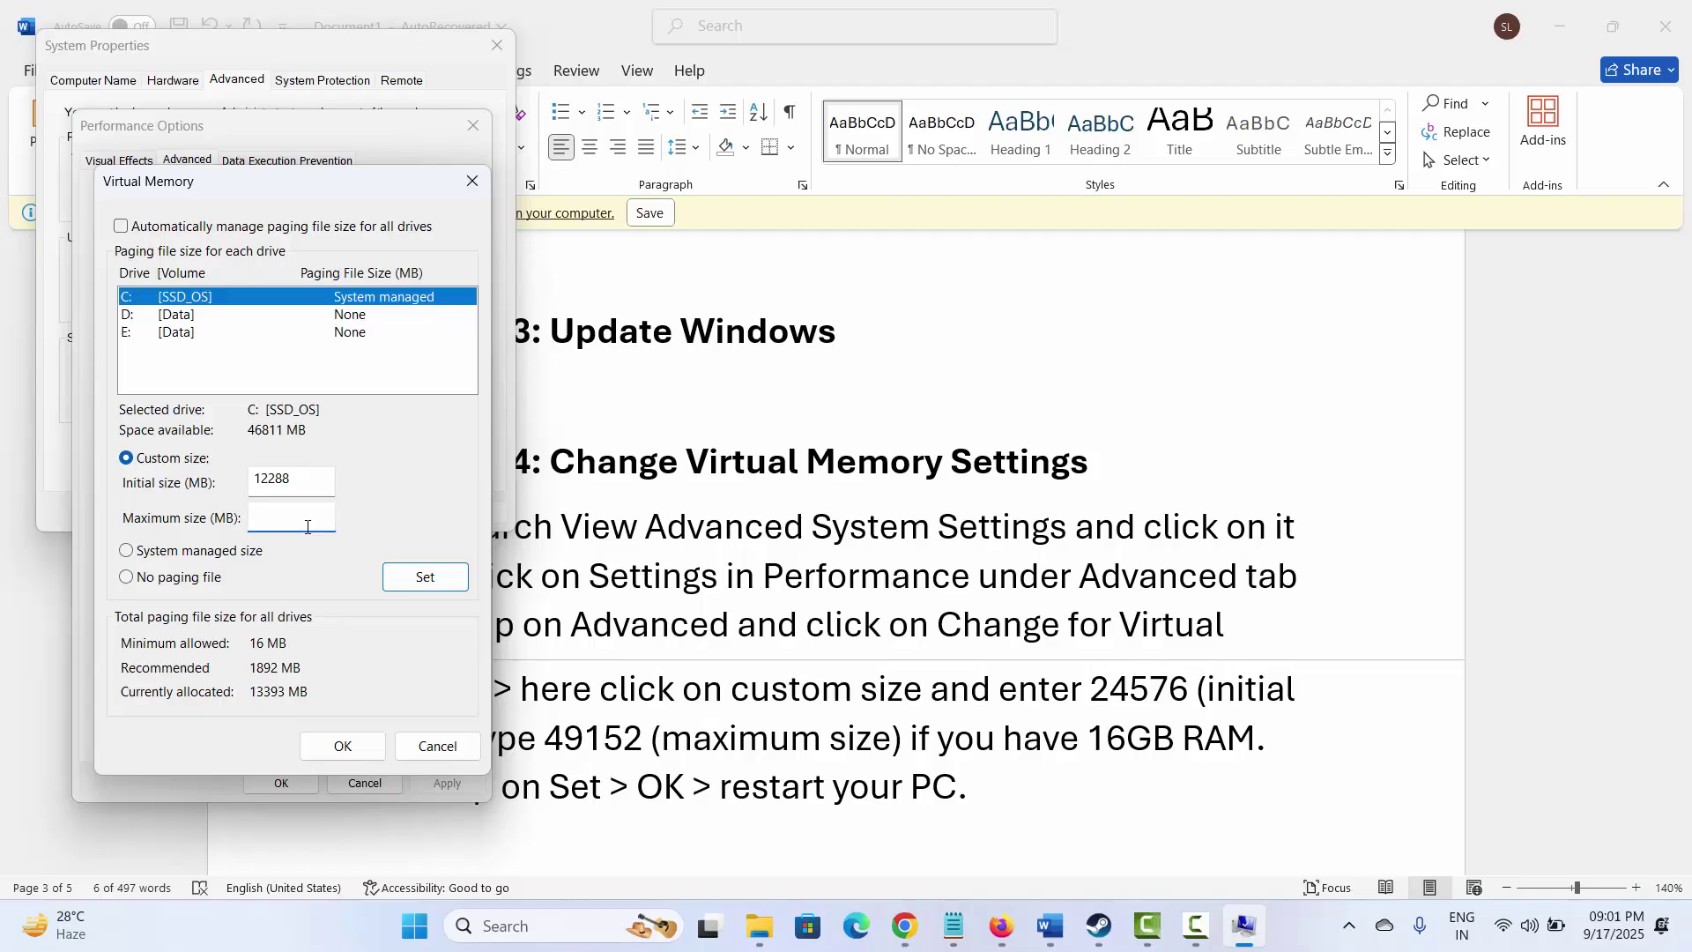